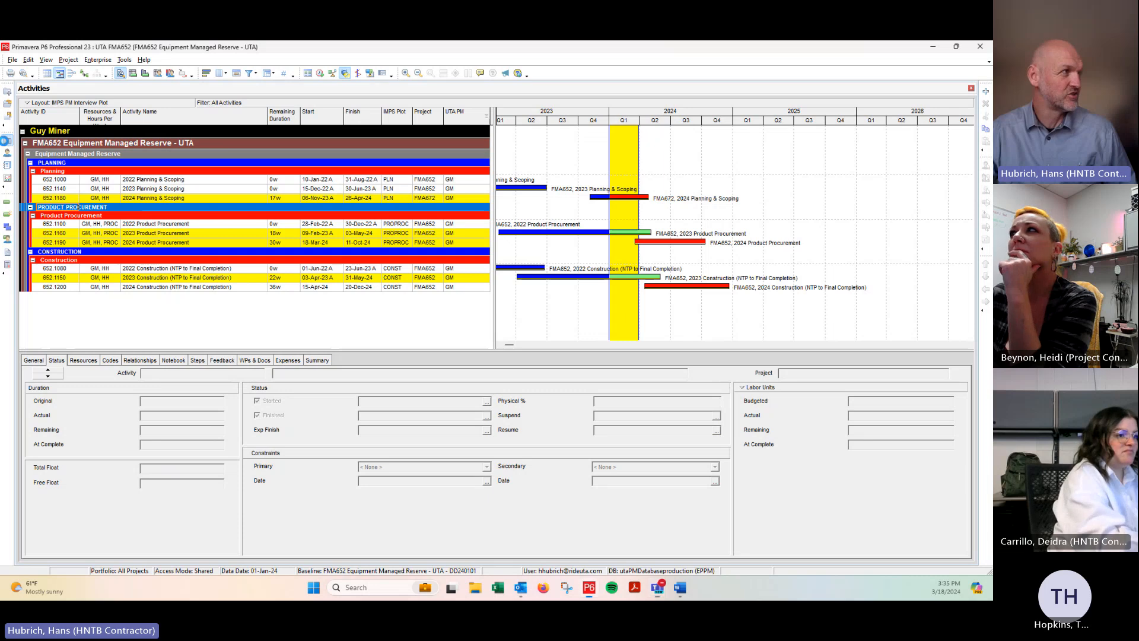
Show the projects list and select the sandbox copy UTA FMA652-2 in the Active group
{"action": "left_click", "coordinate": [7, 141]}
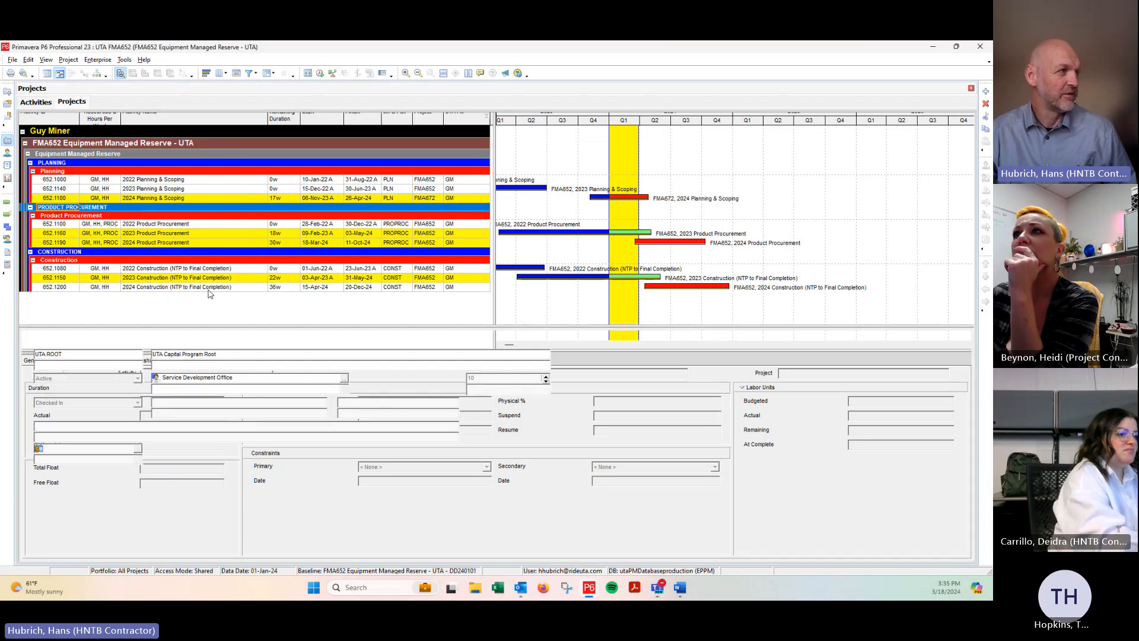
{"action": "scroll", "coordinate": [196, 239], "scroll_direction": "down", "scroll_amount": 4}
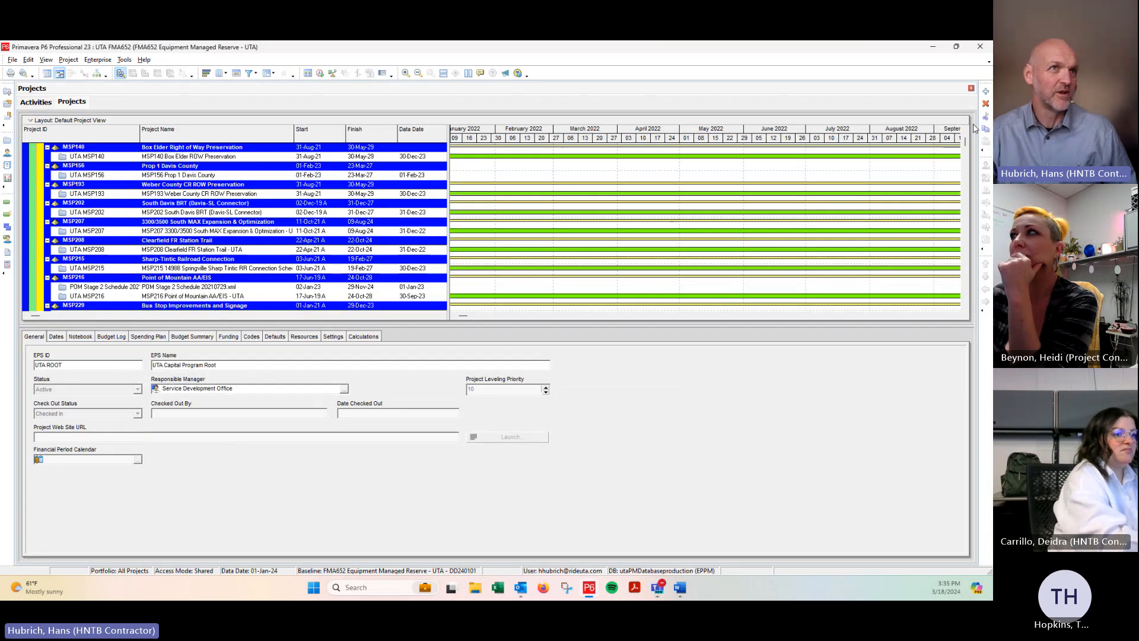
{"action": "left_click_drag", "start_coordinate": [967, 143], "coordinate": [977, 252]}
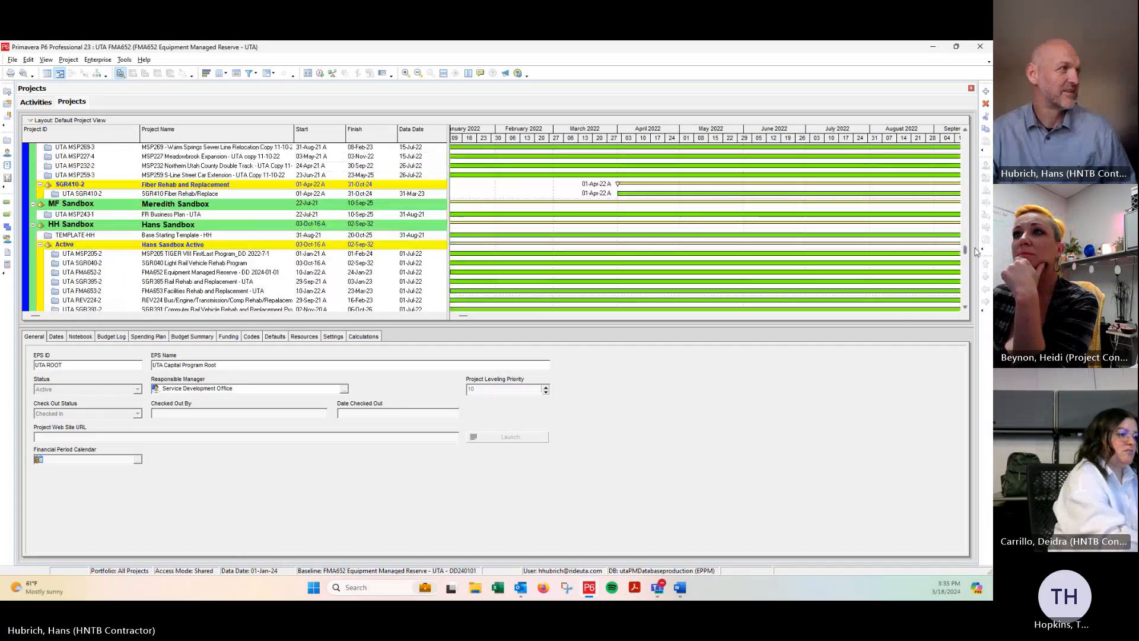
{"action": "scroll", "coordinate": [193, 292], "scroll_direction": "down", "scroll_amount": 2}
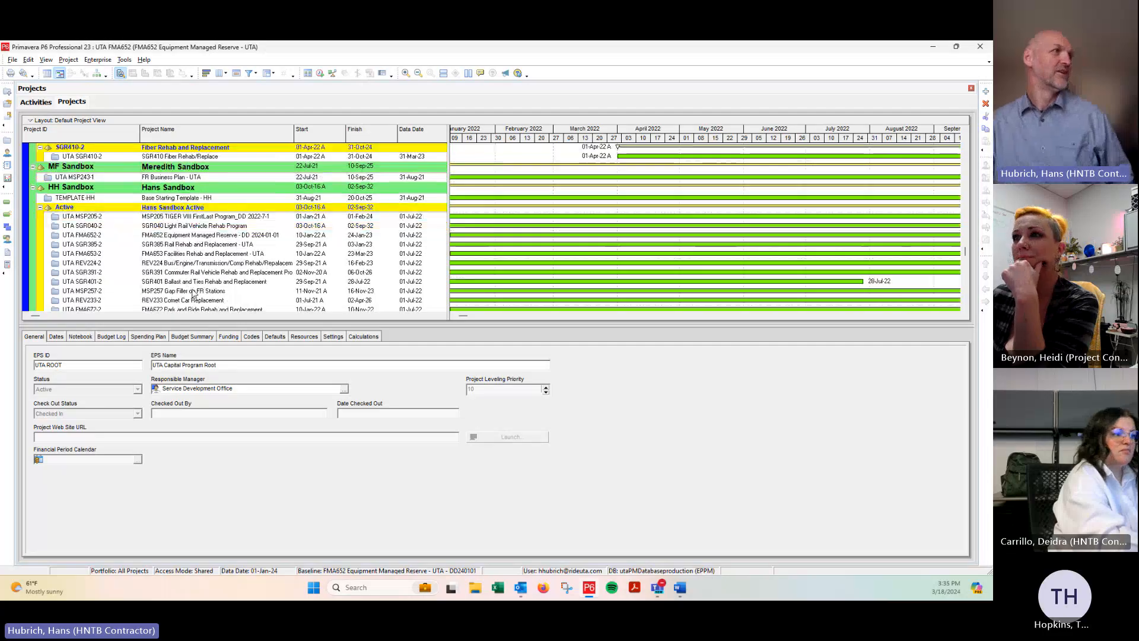
{"action": "scroll", "coordinate": [193, 293], "scroll_direction": "down", "scroll_amount": 1}
{"action": "left_click", "coordinate": [84, 217]}
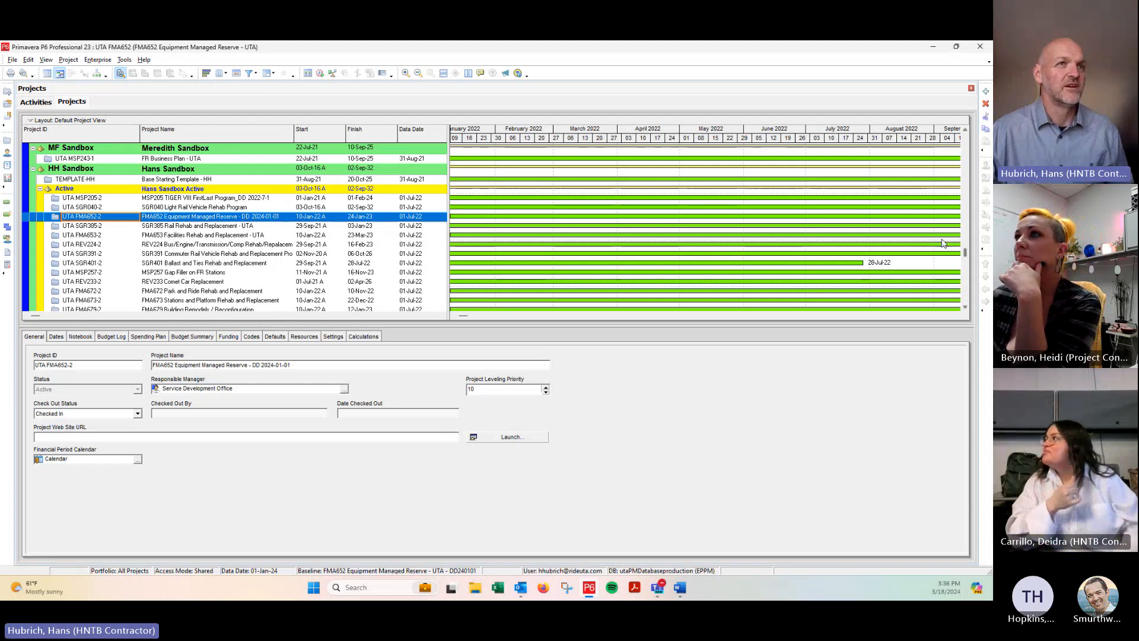
Open the project UTA FMA652, Equipment Managed Reserve - UTA, from the Facilities group of the capital program
{"action": "left_click_drag", "start_coordinate": [965, 254], "coordinate": [965, 135]}
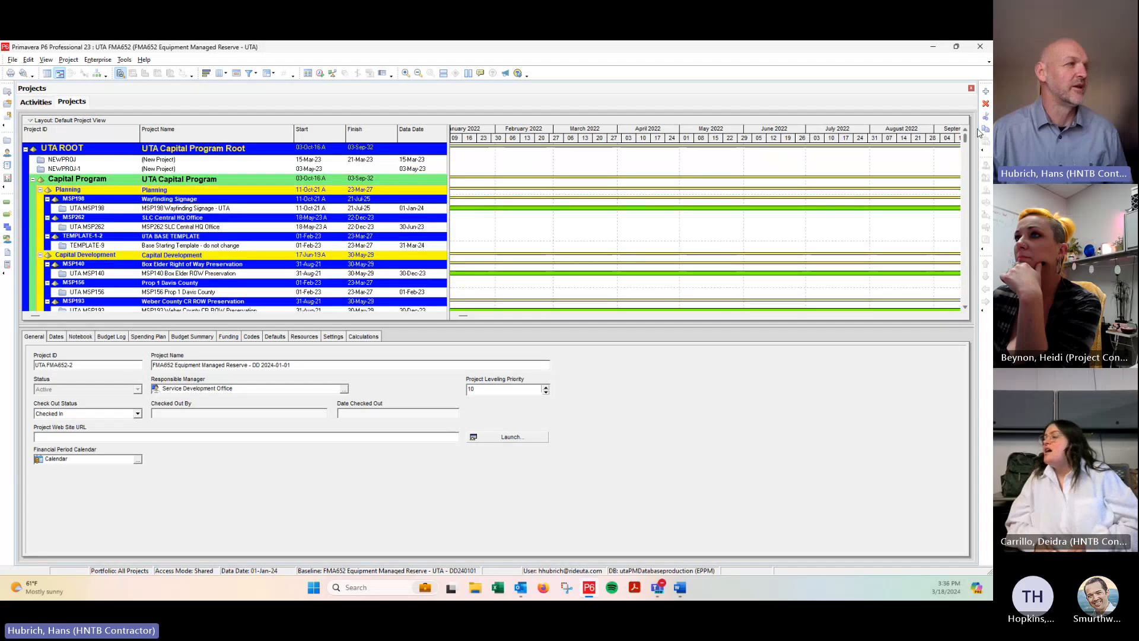
{"action": "scroll", "coordinate": [221, 242], "scroll_direction": "down", "scroll_amount": 10}
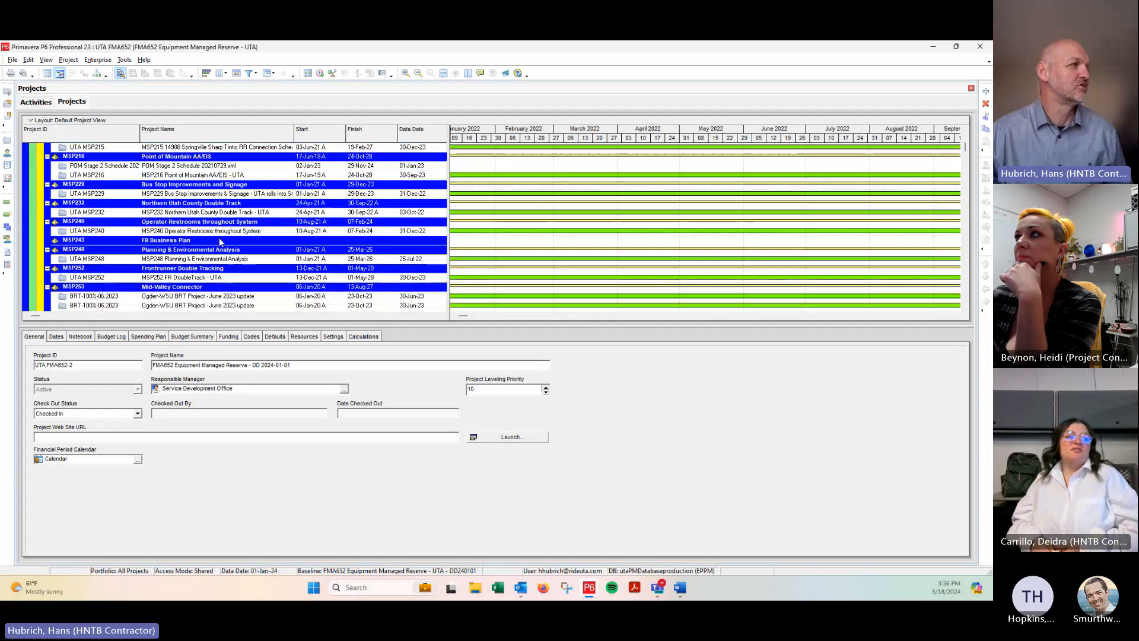
{"action": "scroll", "coordinate": [220, 241], "scroll_direction": "down", "scroll_amount": 15}
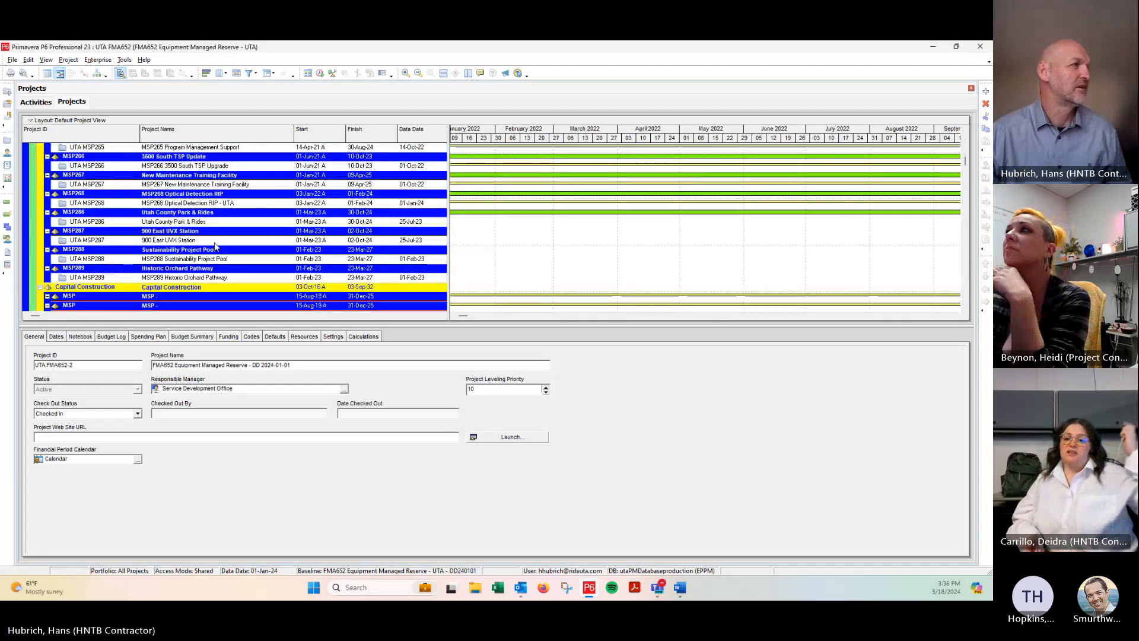
{"action": "scroll", "coordinate": [215, 247], "scroll_direction": "down", "scroll_amount": 15}
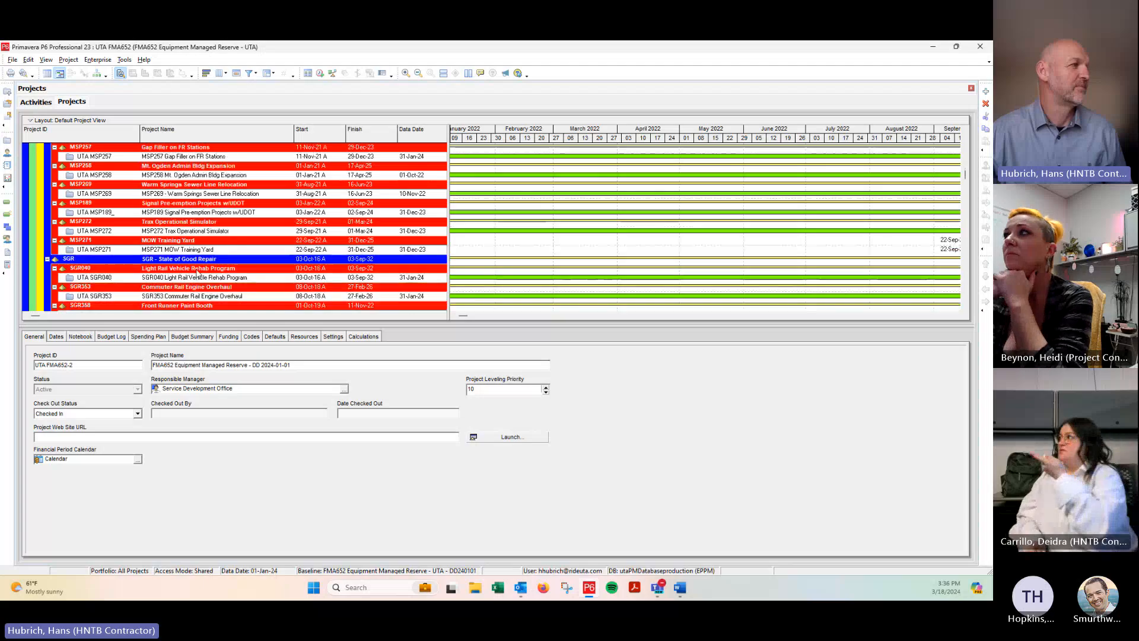
{"action": "scroll", "coordinate": [195, 273], "scroll_direction": "down", "scroll_amount": 15}
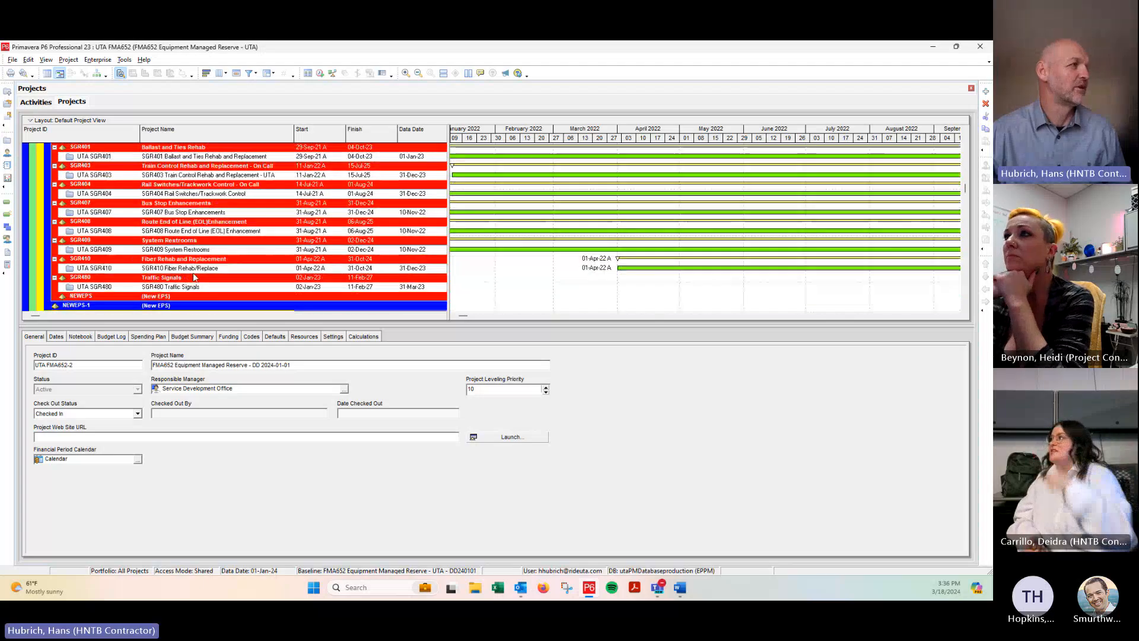
{"action": "scroll", "coordinate": [194, 277], "scroll_direction": "down", "scroll_amount": 15}
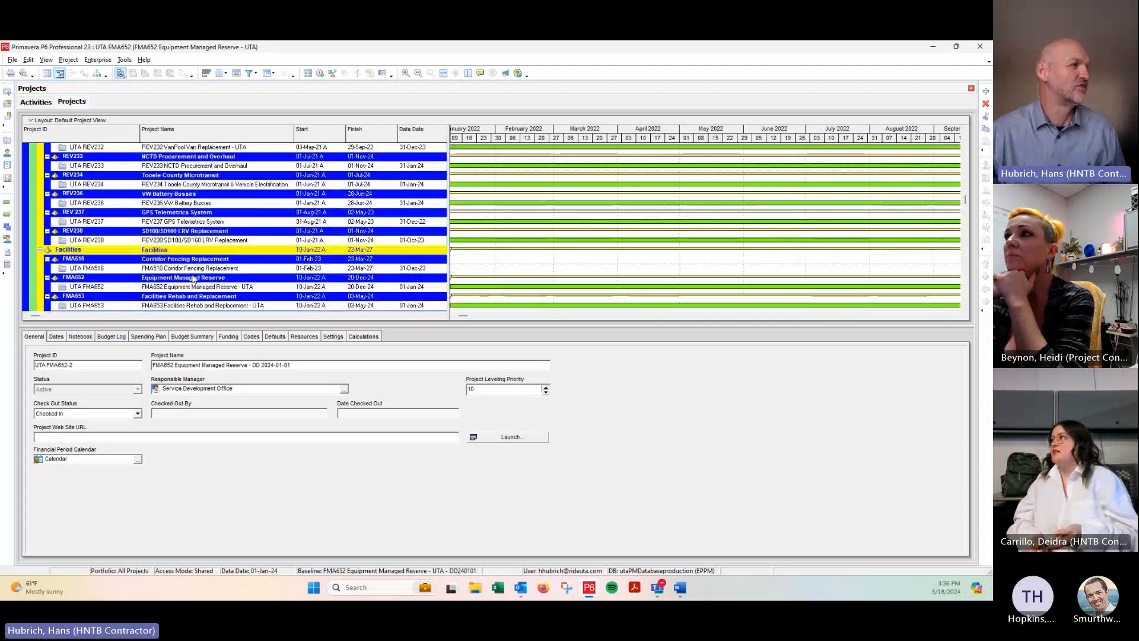
{"action": "left_click", "coordinate": [168, 250]}
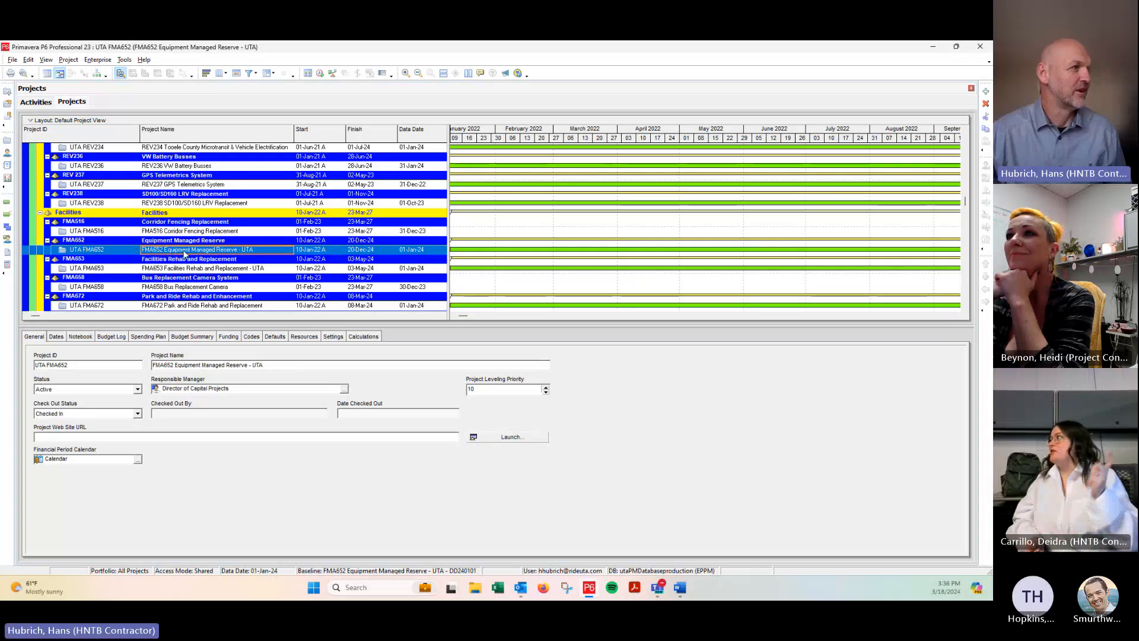
{"action": "right_click", "coordinate": [185, 253]}
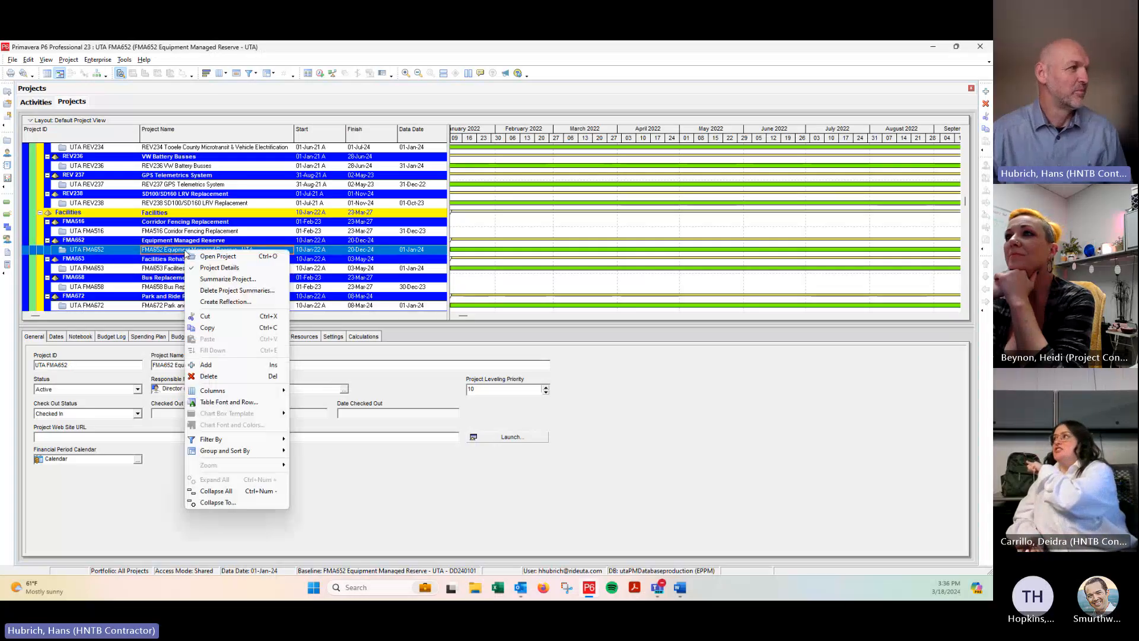
{"action": "left_click", "coordinate": [214, 256]}
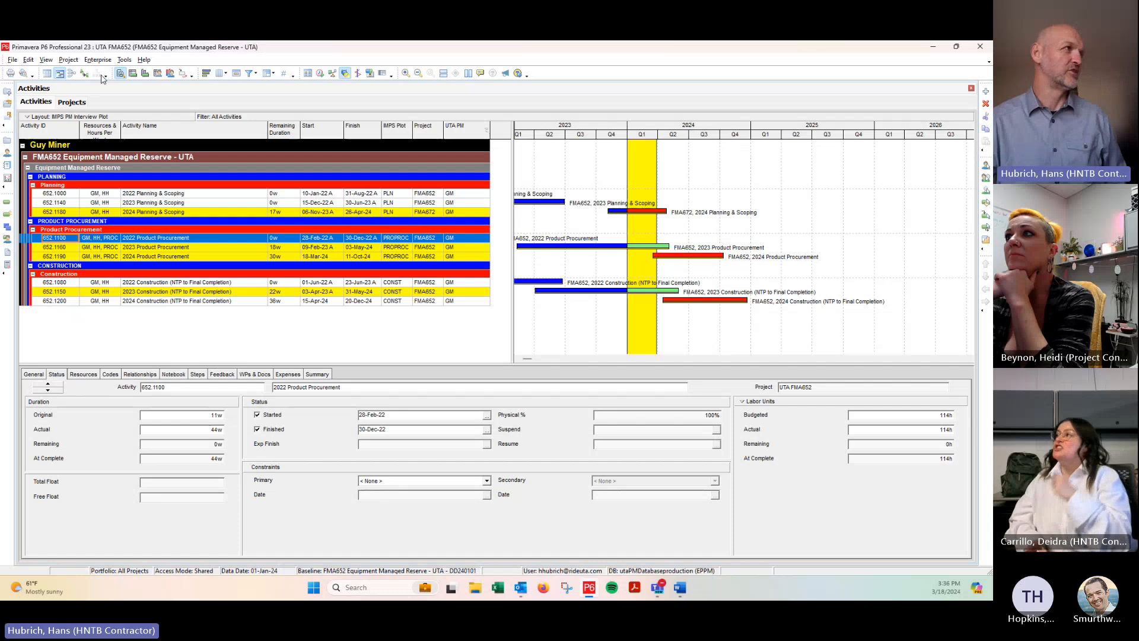
Review the project's baselines with full names displayed, select the one ending in DD240101, and close the baseline list
{"action": "left_click", "coordinate": [69, 59]}
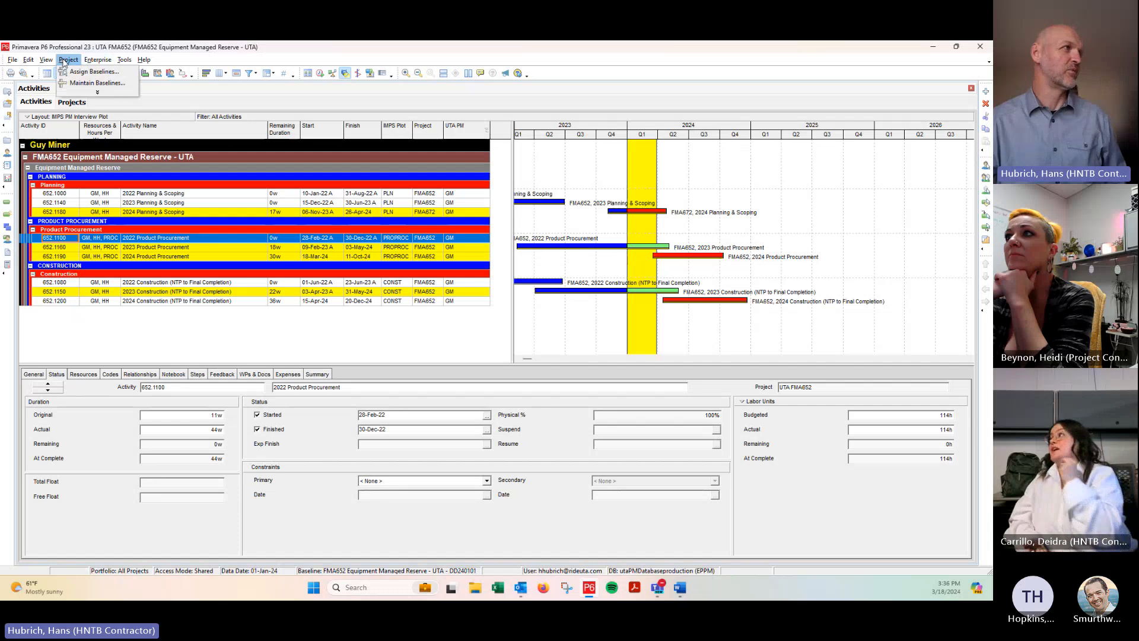
{"action": "left_click", "coordinate": [95, 83]}
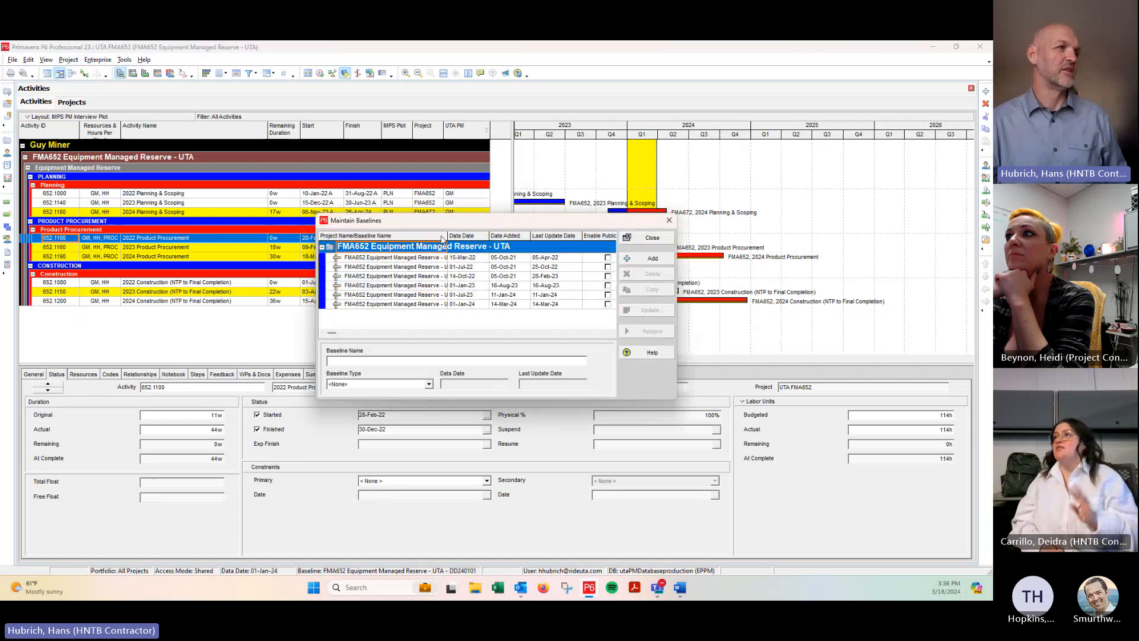
{"action": "left_click_drag", "start_coordinate": [448, 235], "coordinate": [503, 237]}
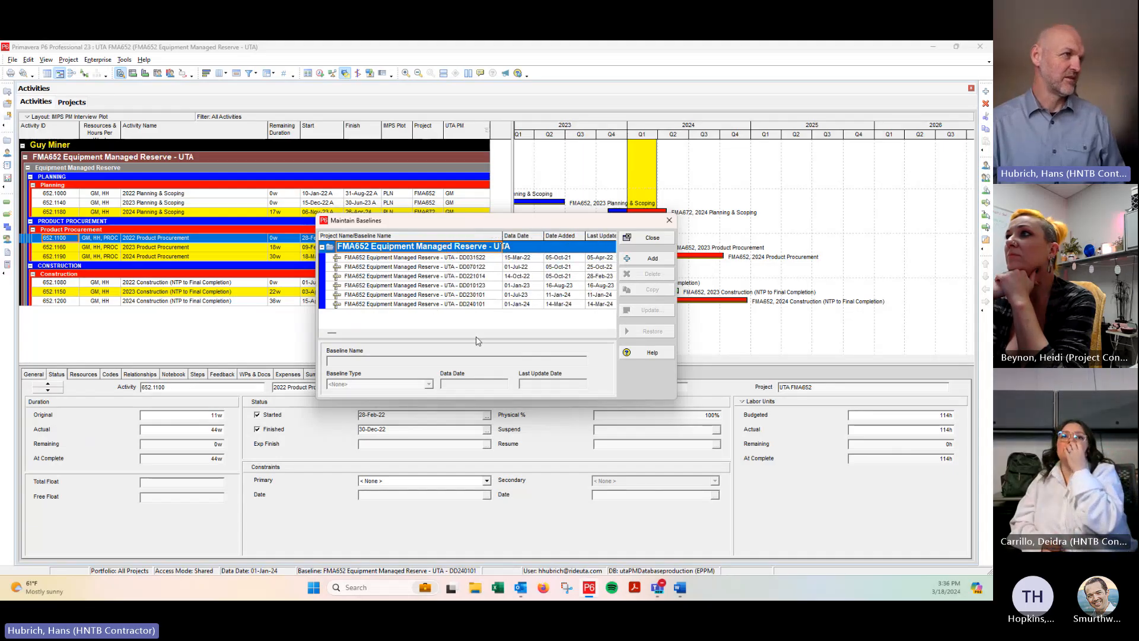
{"action": "left_click", "coordinate": [473, 305]}
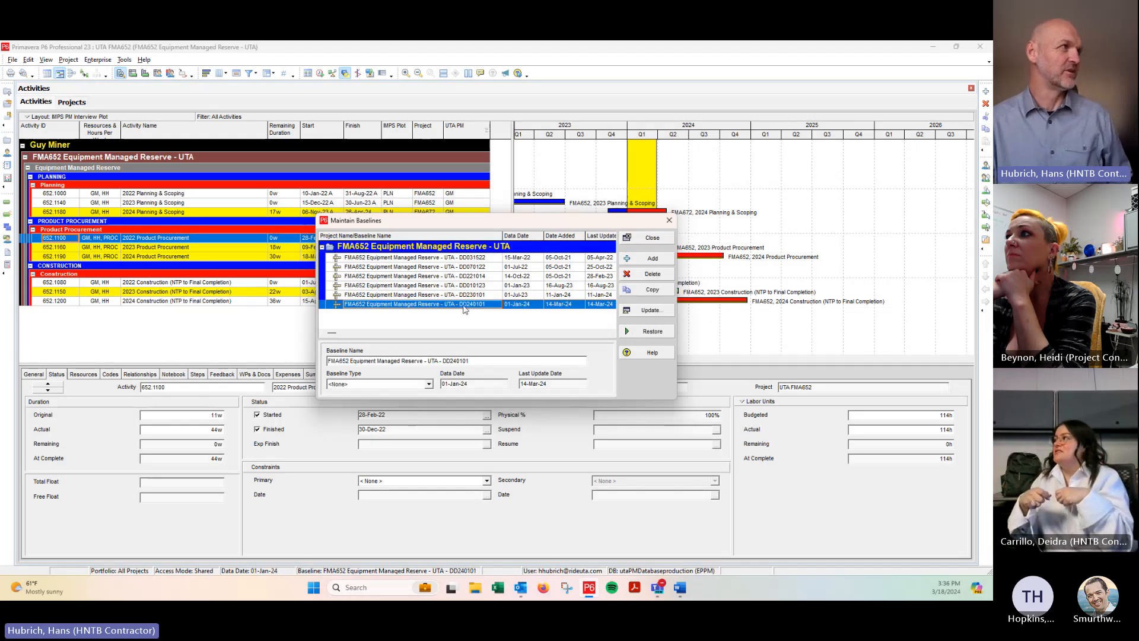
{"action": "left_click", "coordinate": [668, 222]}
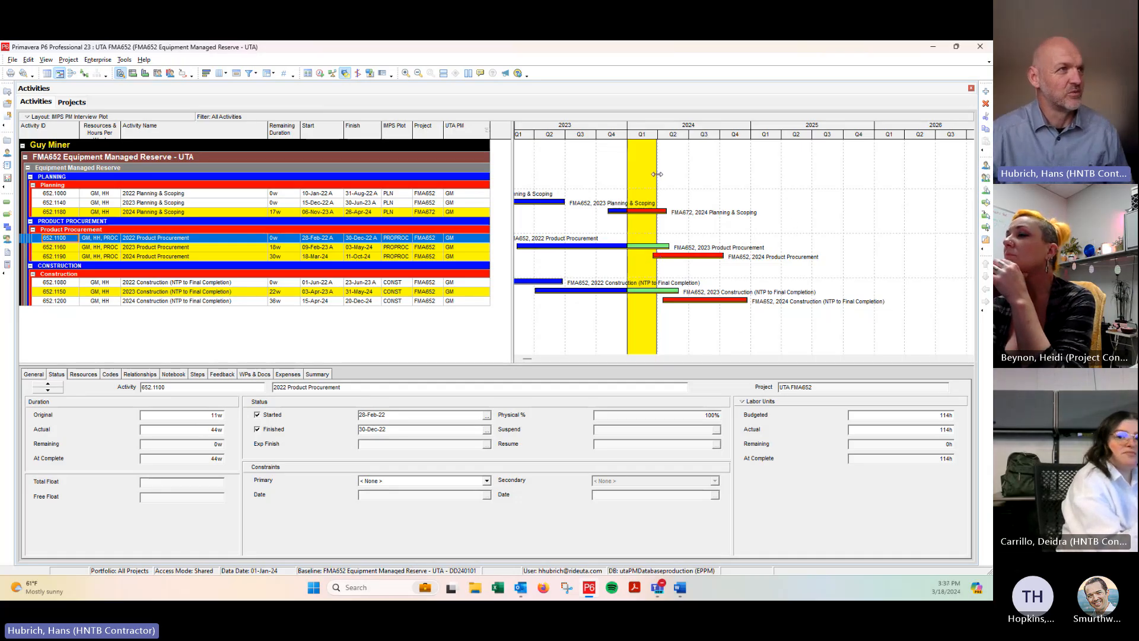
Collapse the progress spotlight to the data date, and extend it again to about the end of Q1 2024
{"action": "left_click_drag", "start_coordinate": [657, 173], "coordinate": [623, 173]}
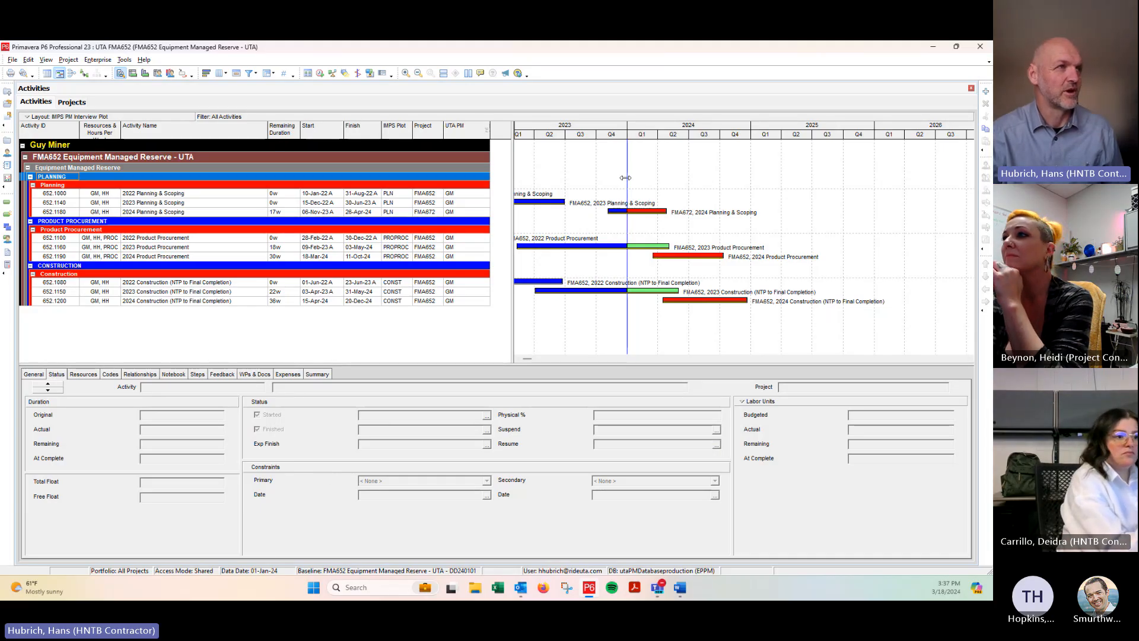
{"action": "left_click_drag", "start_coordinate": [627, 177], "coordinate": [656, 179]}
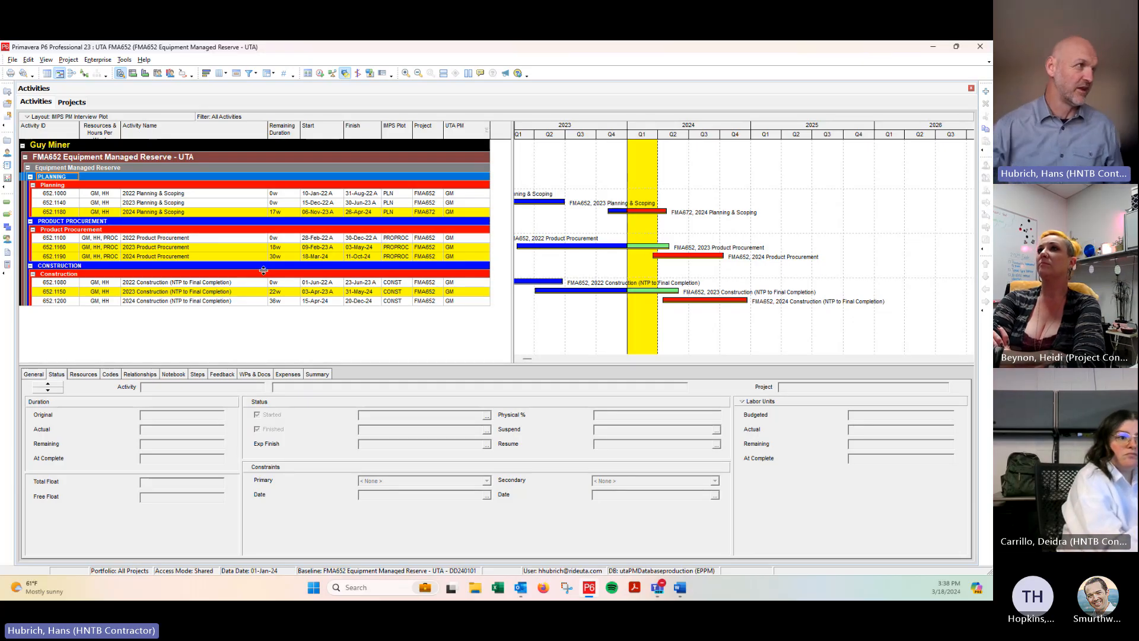
Open the sandbox project UTA FMA652-2, Equipment Managed Reserve - DD 2024-01-01, from the projects list
{"action": "left_click", "coordinate": [8, 141]}
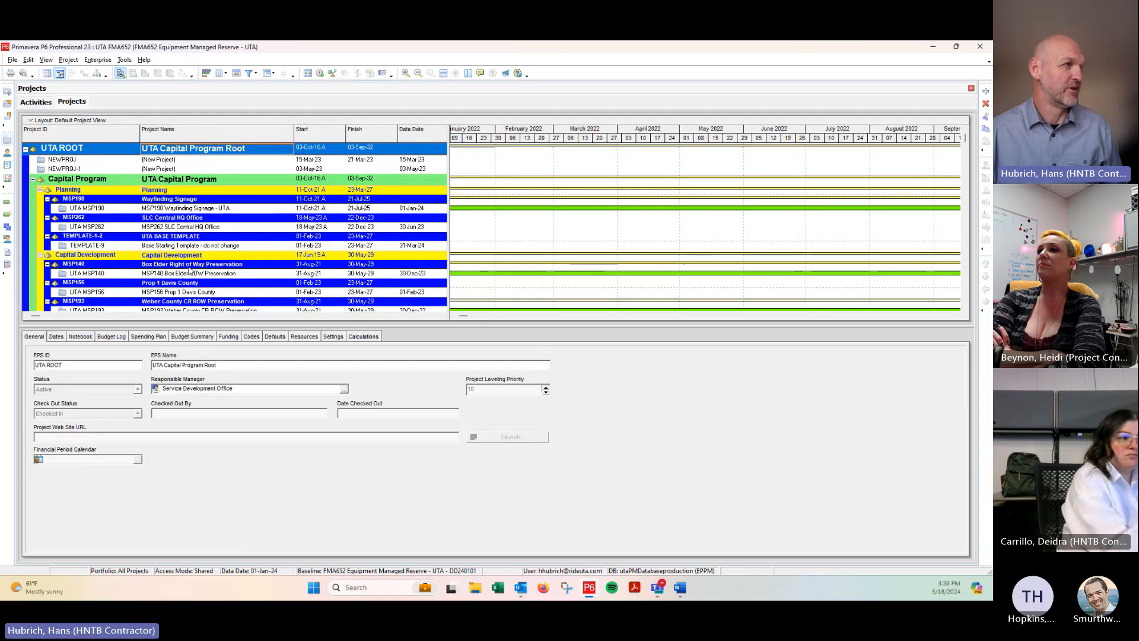
{"action": "left_click_drag", "start_coordinate": [966, 139], "coordinate": [962, 255]}
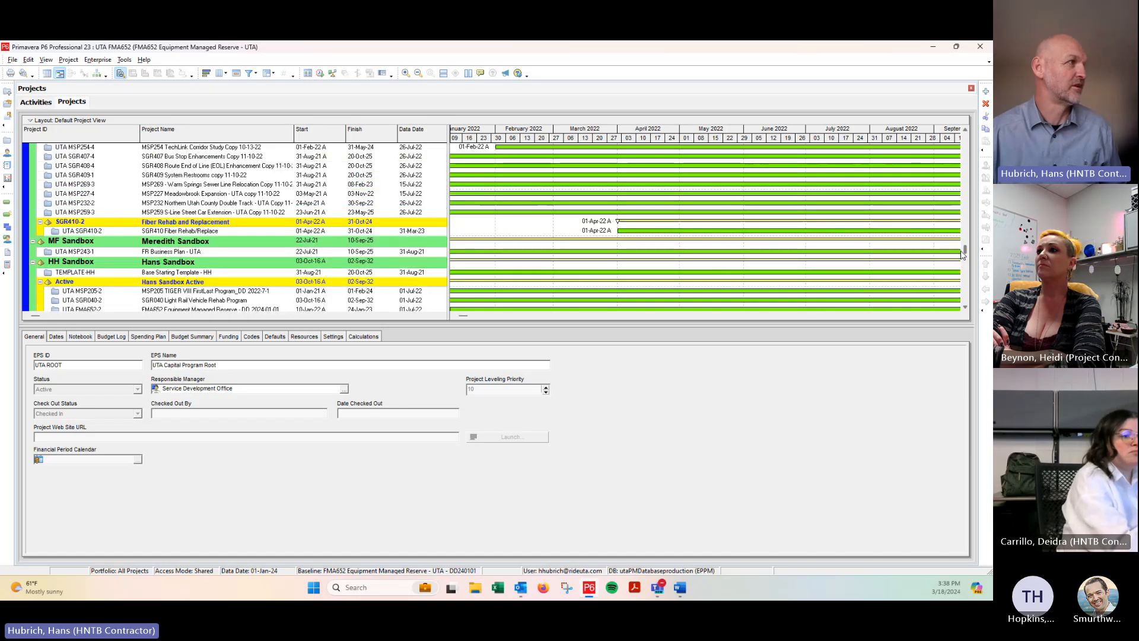
{"action": "scroll", "coordinate": [102, 216], "scroll_direction": "down", "scroll_amount": 4}
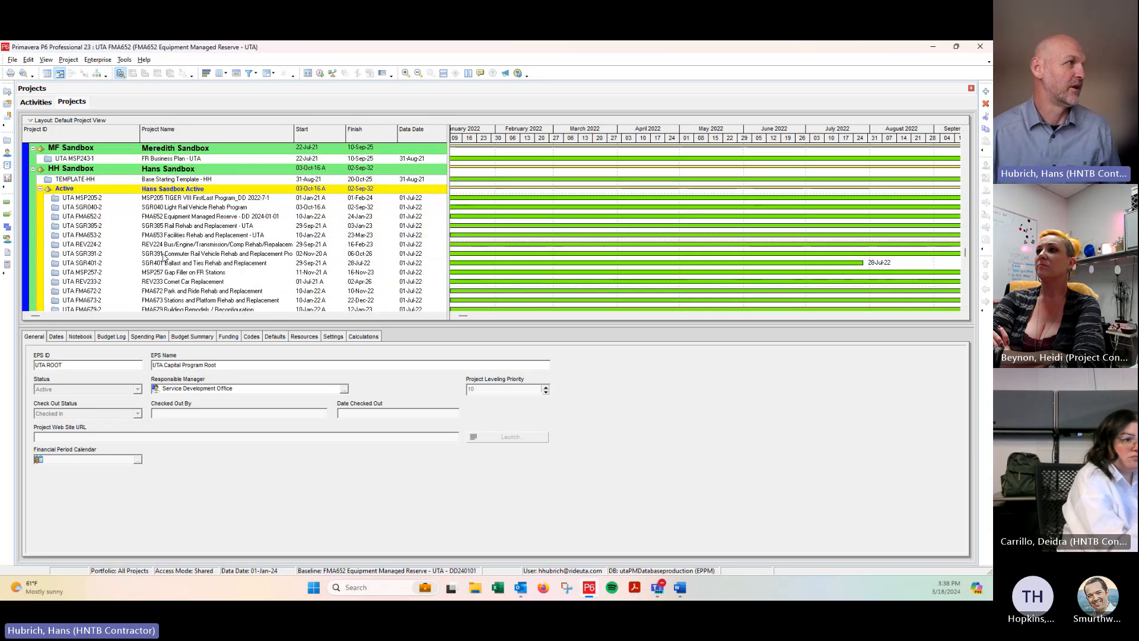
{"action": "left_click", "coordinate": [100, 218]}
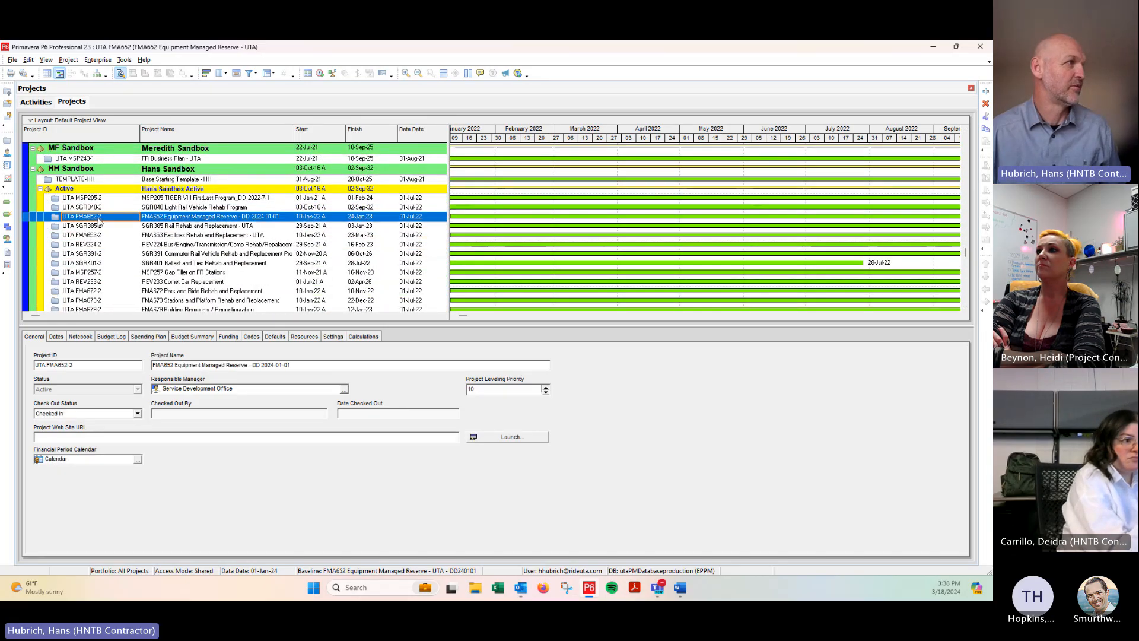
{"action": "right_click", "coordinate": [205, 220]}
{"action": "left_click", "coordinate": [226, 224]}
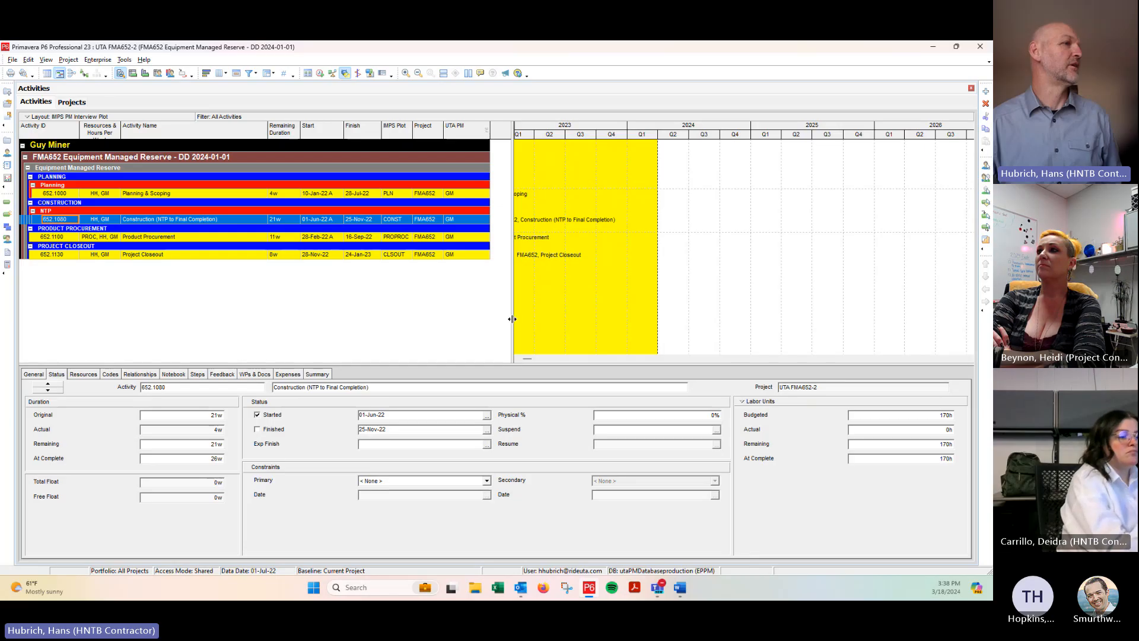
Widen the activity table area beside the Gantt chart
{"action": "left_click_drag", "start_coordinate": [511, 320], "coordinate": [616, 322]}
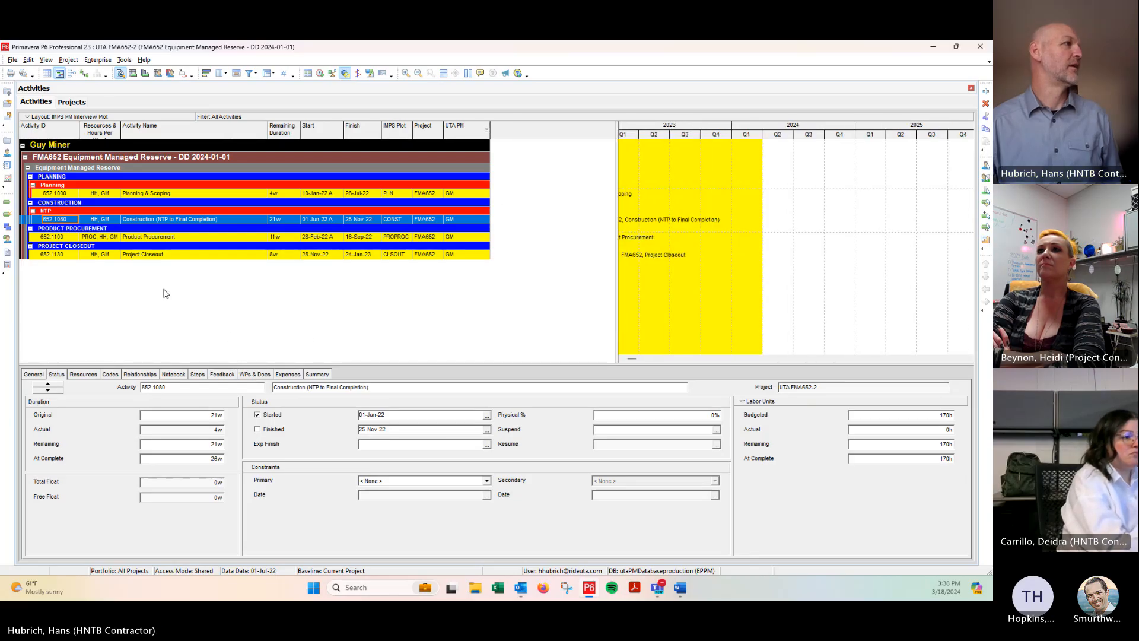
{"action": "left_click", "coordinate": [80, 117]}
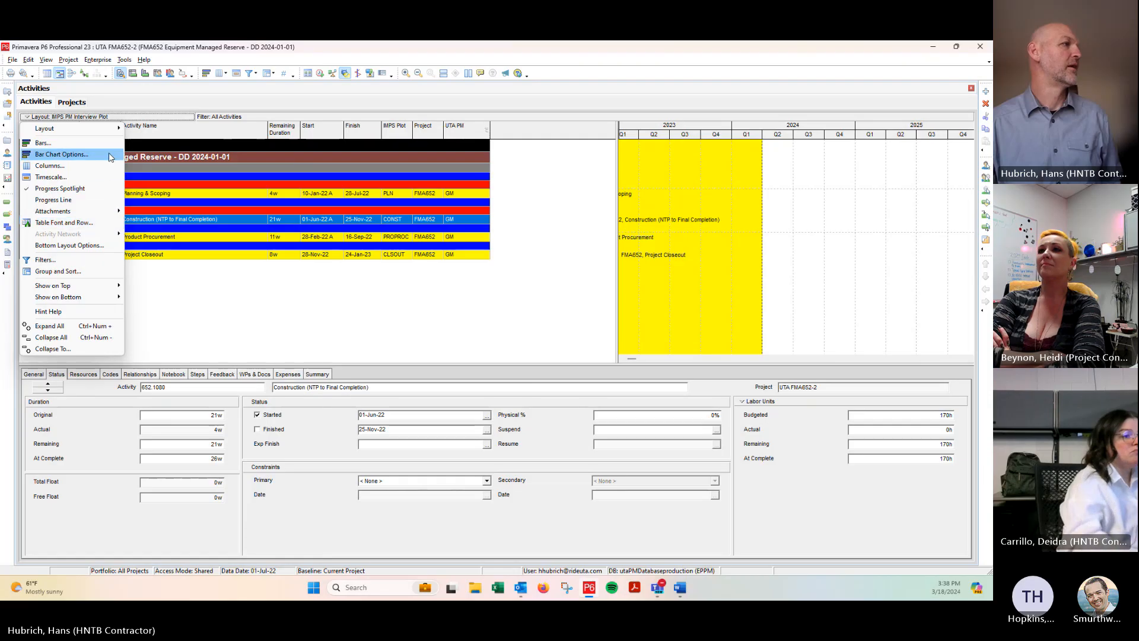
{"action": "left_click", "coordinate": [183, 301]}
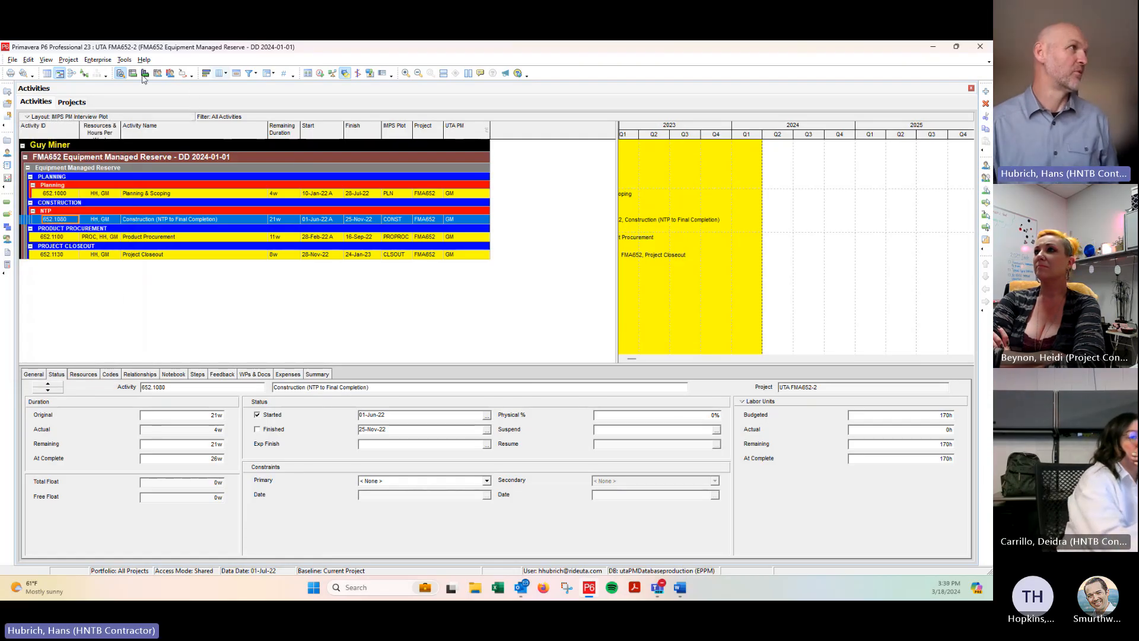
Return to the projects list and examine the Equipment Managed Reserve copies UTA FMA652-1 and UTA FMA652-2 in the HH Sandbox's Active group
{"action": "left_click", "coordinate": [7, 103]}
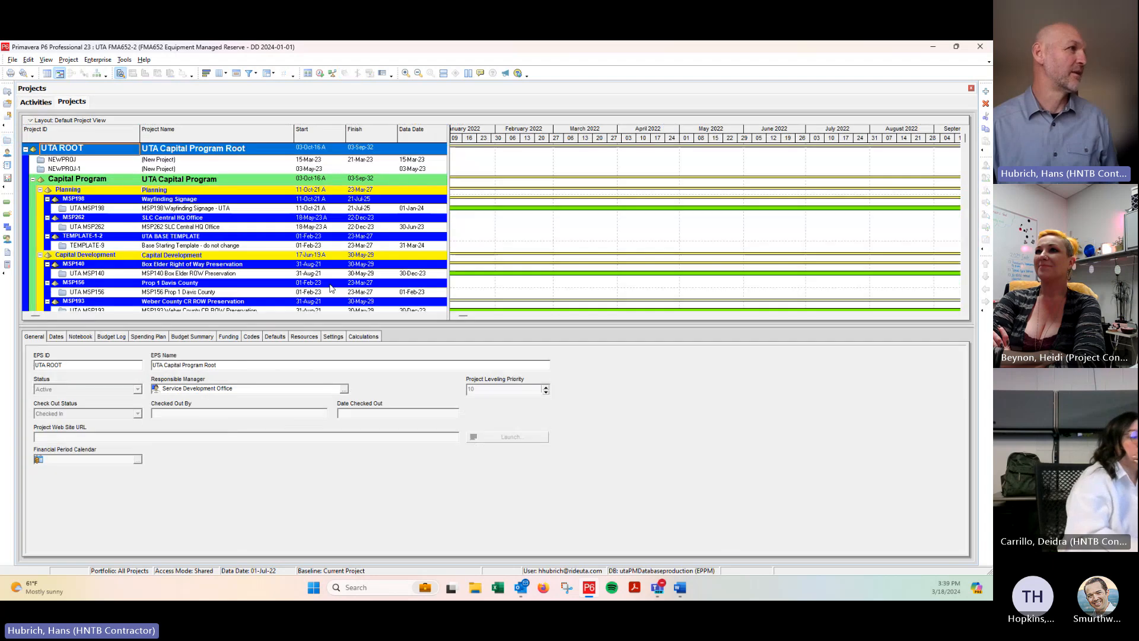
{"action": "left_click_drag", "start_coordinate": [966, 139], "coordinate": [965, 256]}
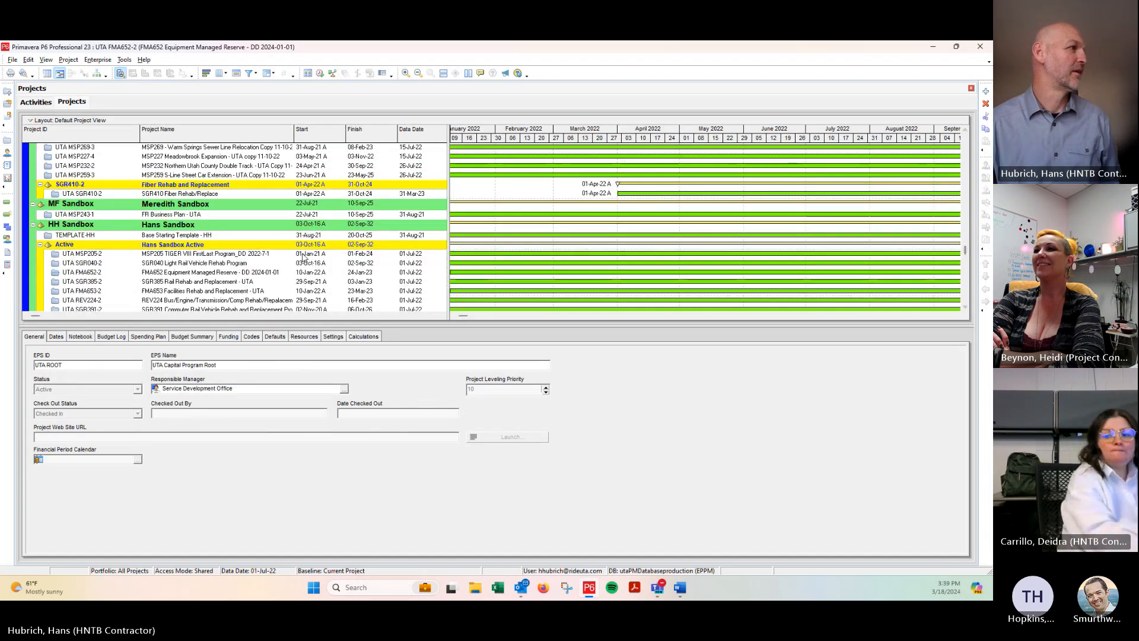
{"action": "scroll", "coordinate": [208, 264], "scroll_direction": "down", "scroll_amount": 2}
{"action": "scroll", "coordinate": [178, 255], "scroll_direction": "down", "scroll_amount": 2}
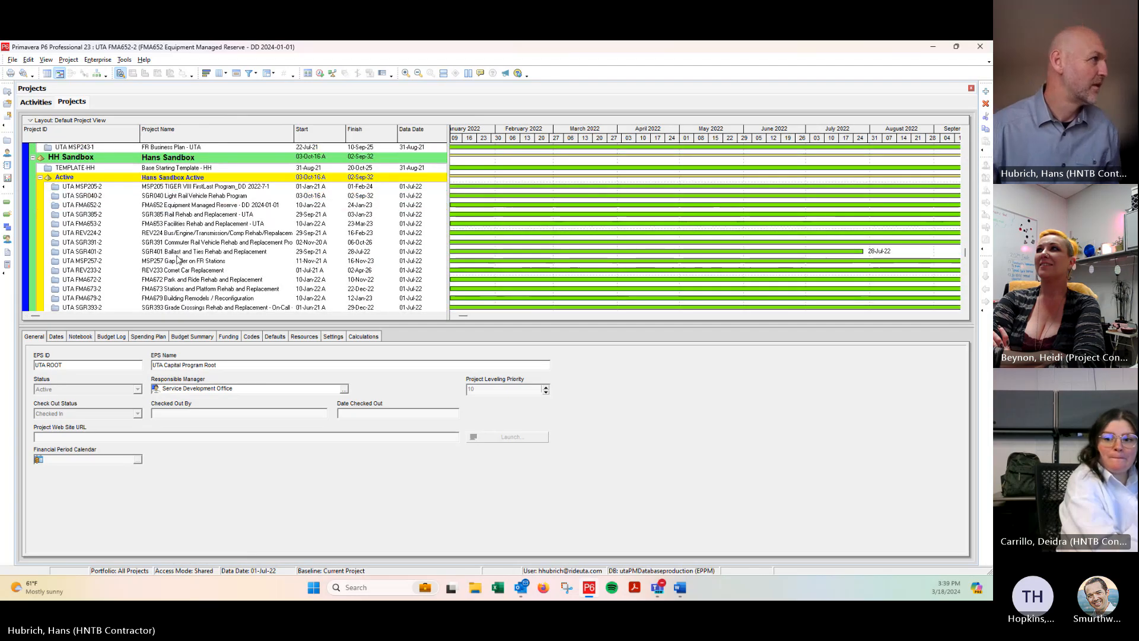
{"action": "scroll", "coordinate": [178, 256], "scroll_direction": "down", "scroll_amount": 3}
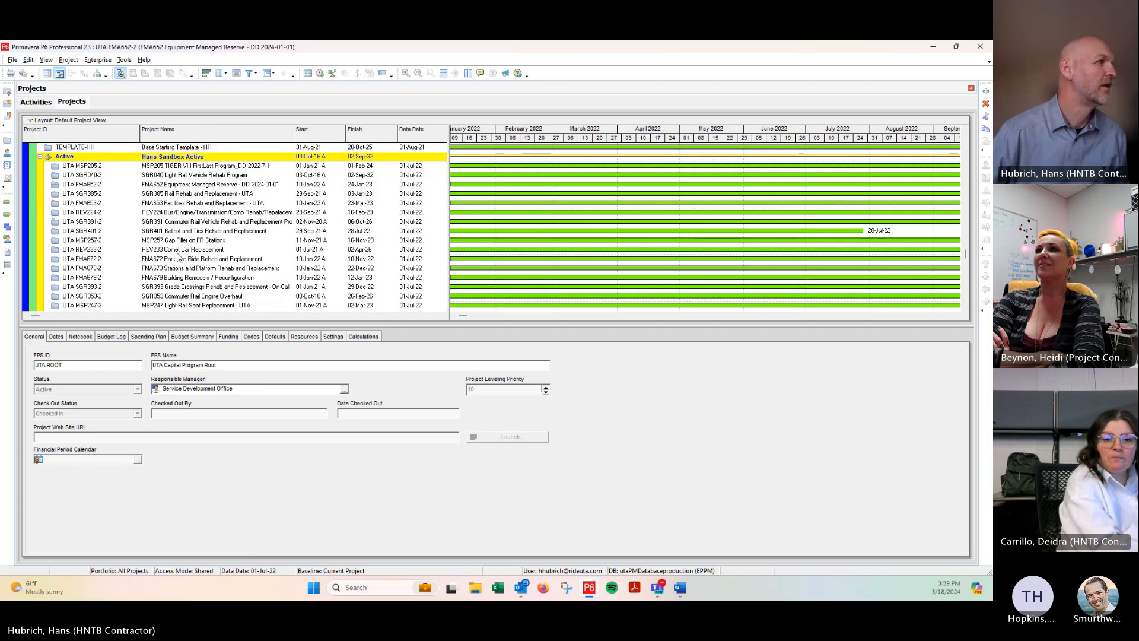
{"action": "scroll", "coordinate": [178, 257], "scroll_direction": "down", "scroll_amount": 3}
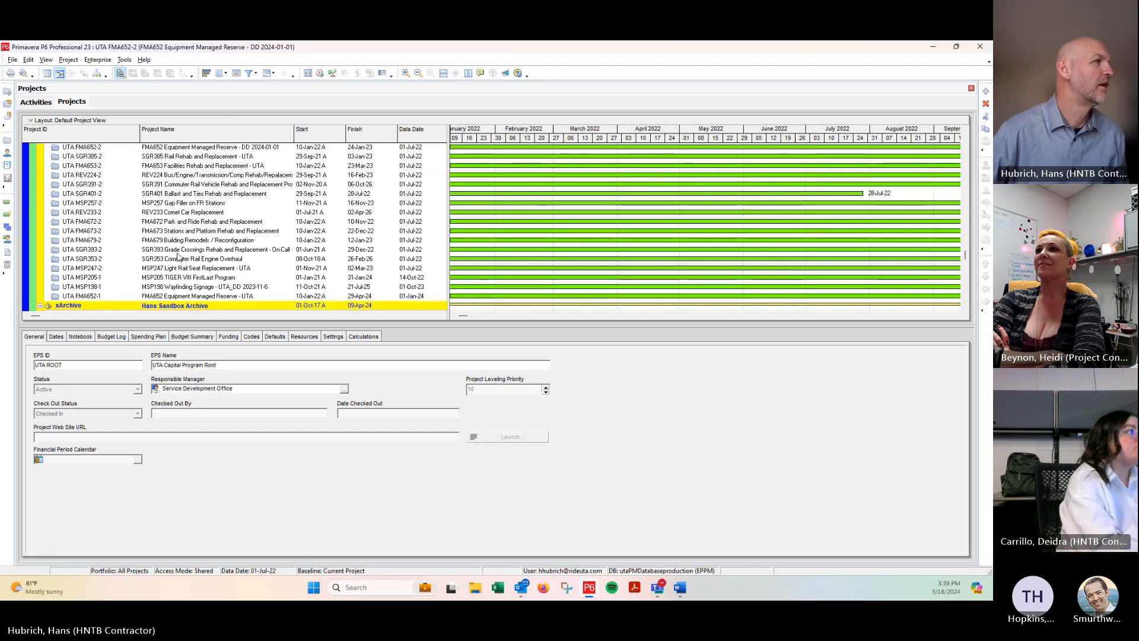
{"action": "left_click", "coordinate": [167, 296]}
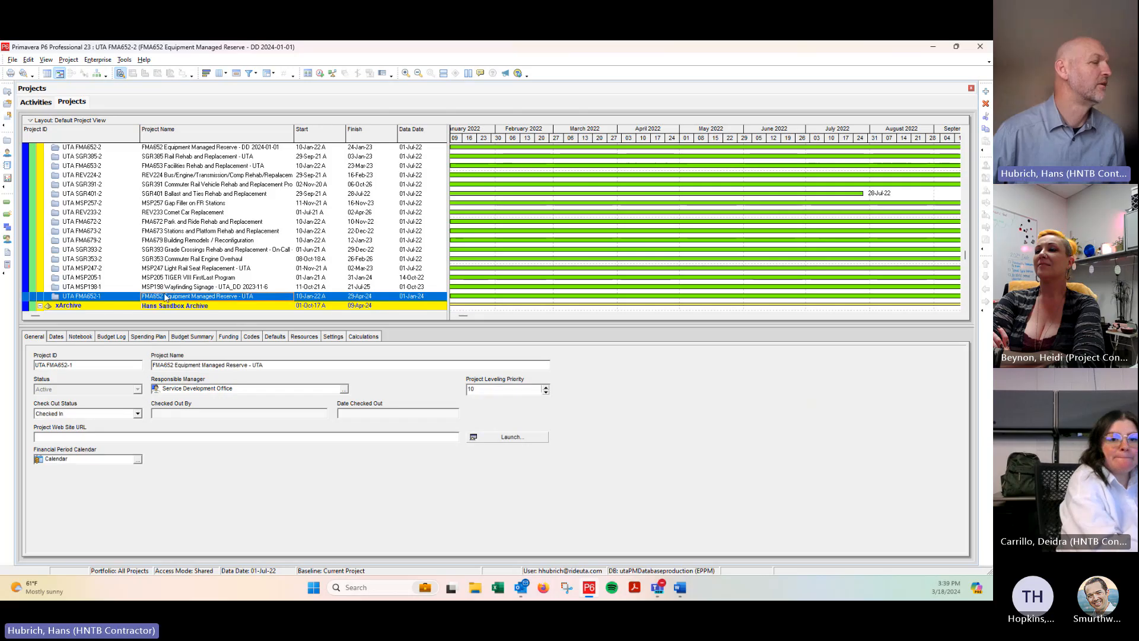
{"action": "right_click", "coordinate": [167, 296]}
{"action": "left_click", "coordinate": [171, 259]}
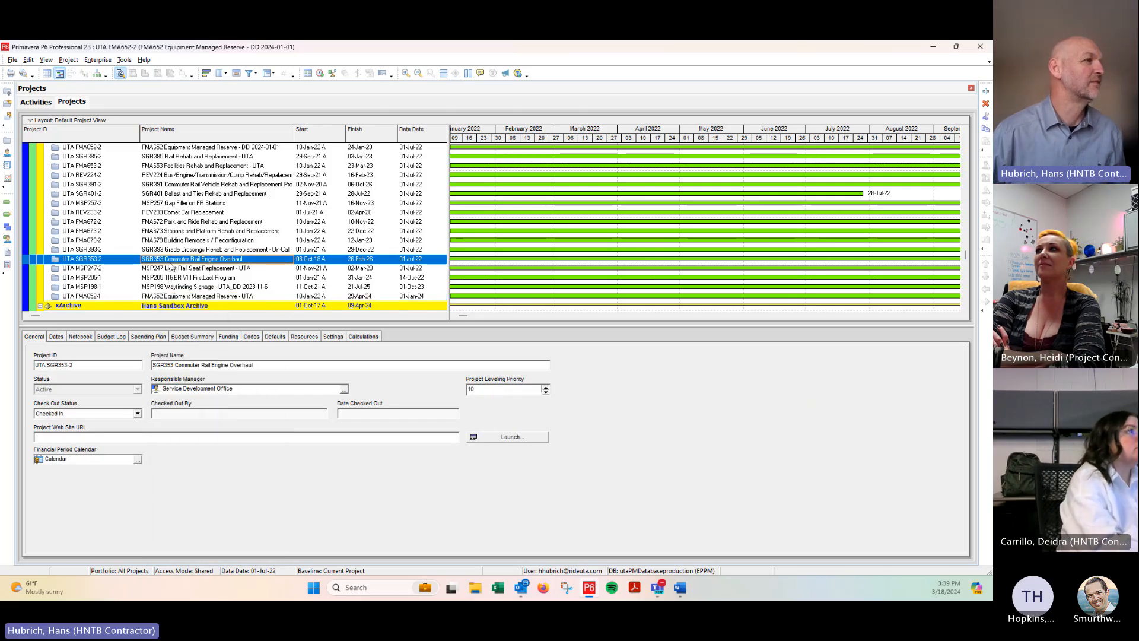
{"action": "scroll", "coordinate": [202, 248], "scroll_direction": "up", "scroll_amount": 7}
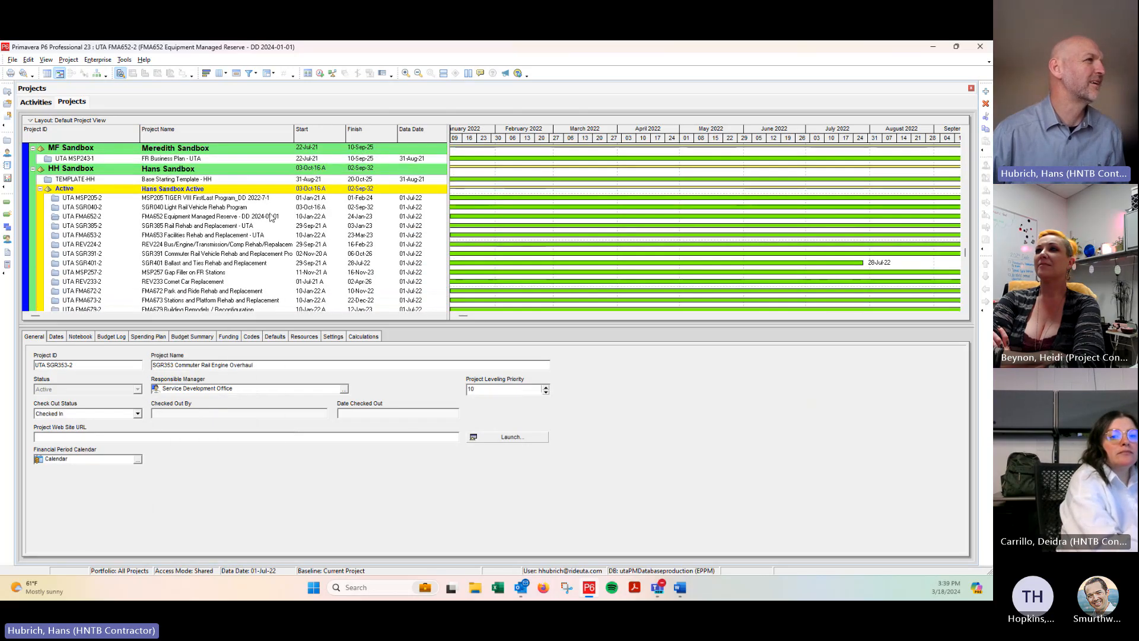
{"action": "left_click", "coordinate": [188, 216]}
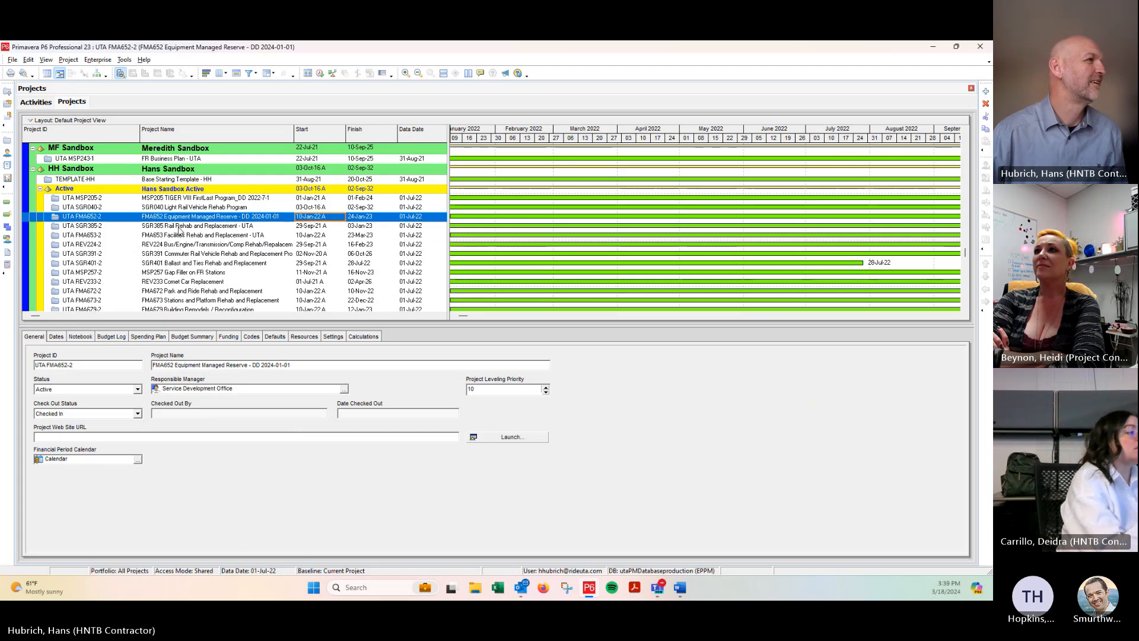
{"action": "scroll", "coordinate": [184, 231], "scroll_direction": "down", "scroll_amount": 5}
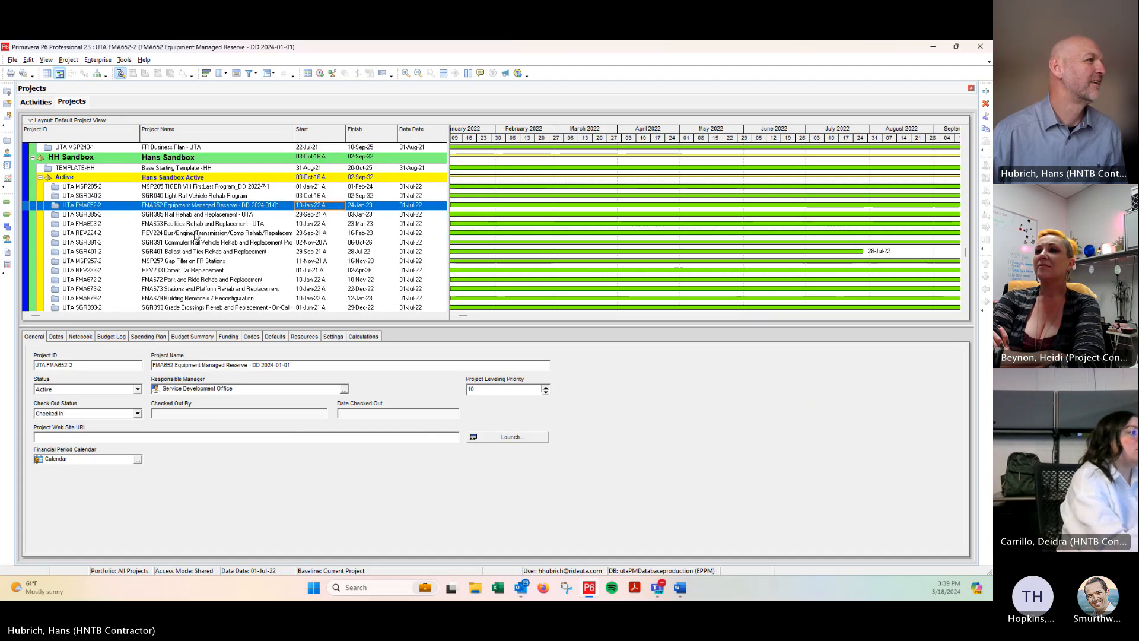
{"action": "scroll", "coordinate": [195, 234], "scroll_direction": "down", "scroll_amount": 1}
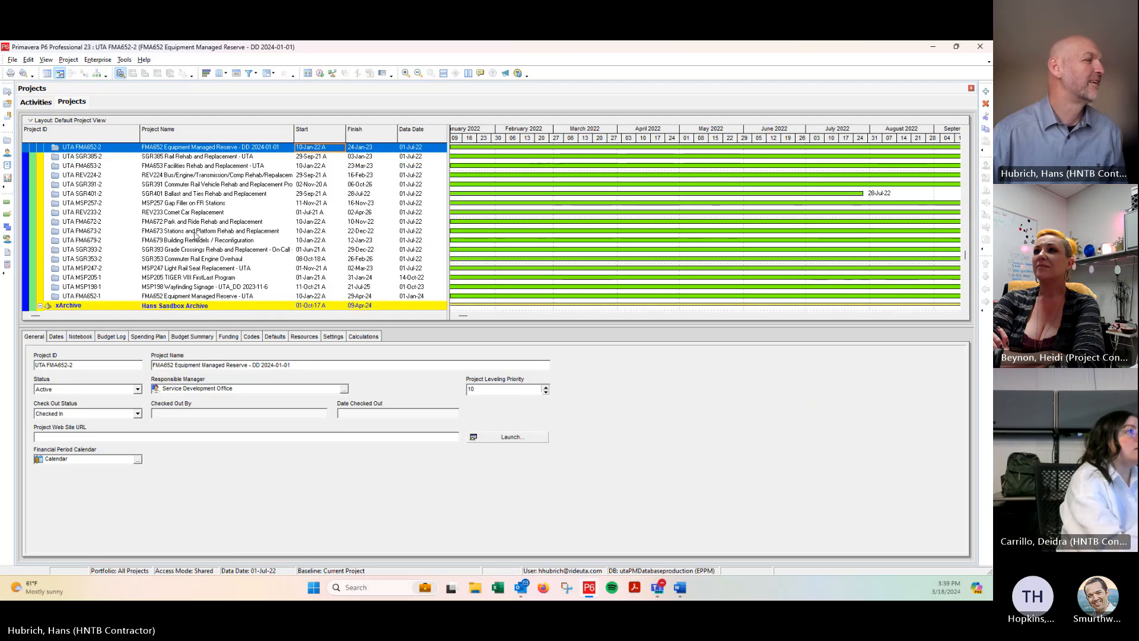
{"action": "scroll", "coordinate": [195, 234], "scroll_direction": "up", "scroll_amount": 5}
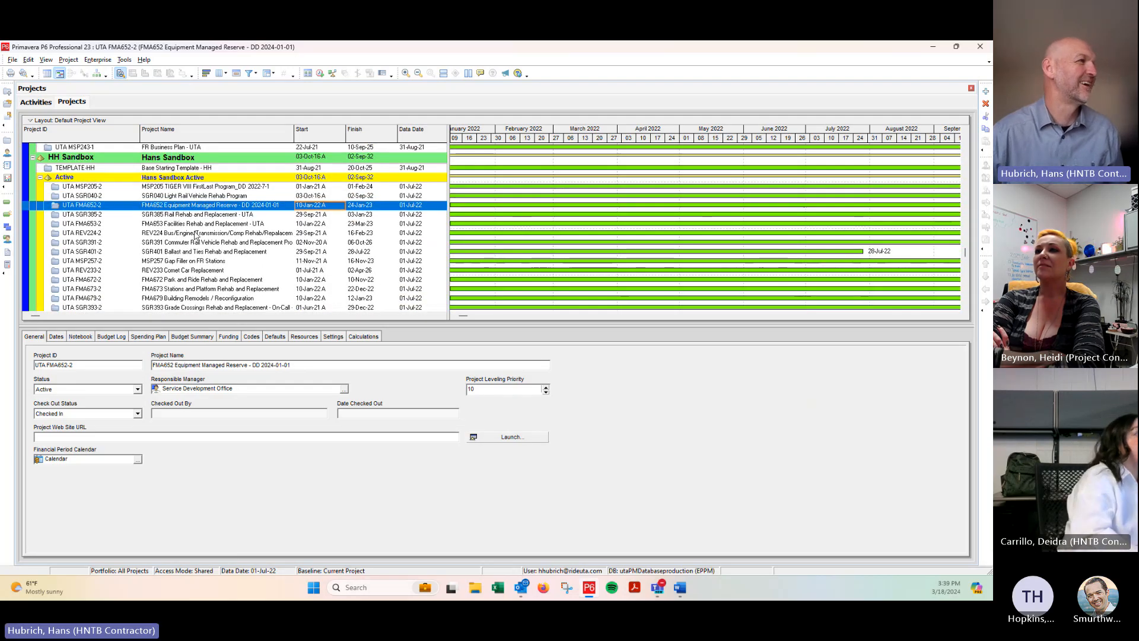
Copy the live project UTA FMA652, Equipment Managed Reserve - UTA, from the Facilities group
{"action": "scroll", "coordinate": [189, 243], "scroll_direction": "up", "scroll_amount": 15}
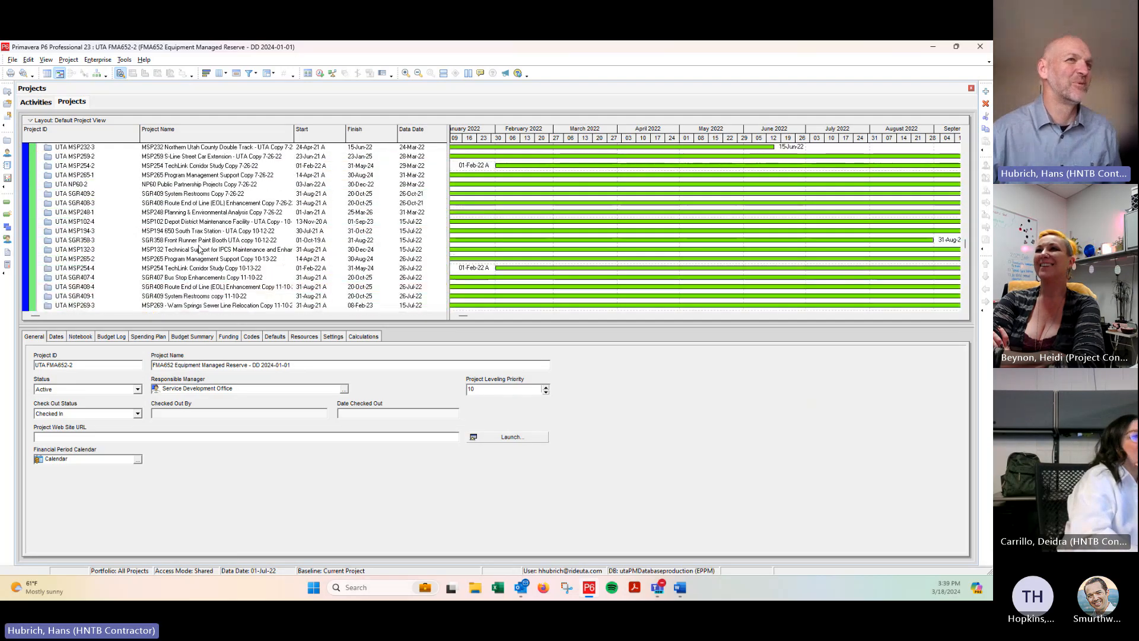
{"action": "scroll", "coordinate": [200, 249], "scroll_direction": "up", "scroll_amount": 5}
{"action": "scroll", "coordinate": [163, 242], "scroll_direction": "up", "scroll_amount": 15}
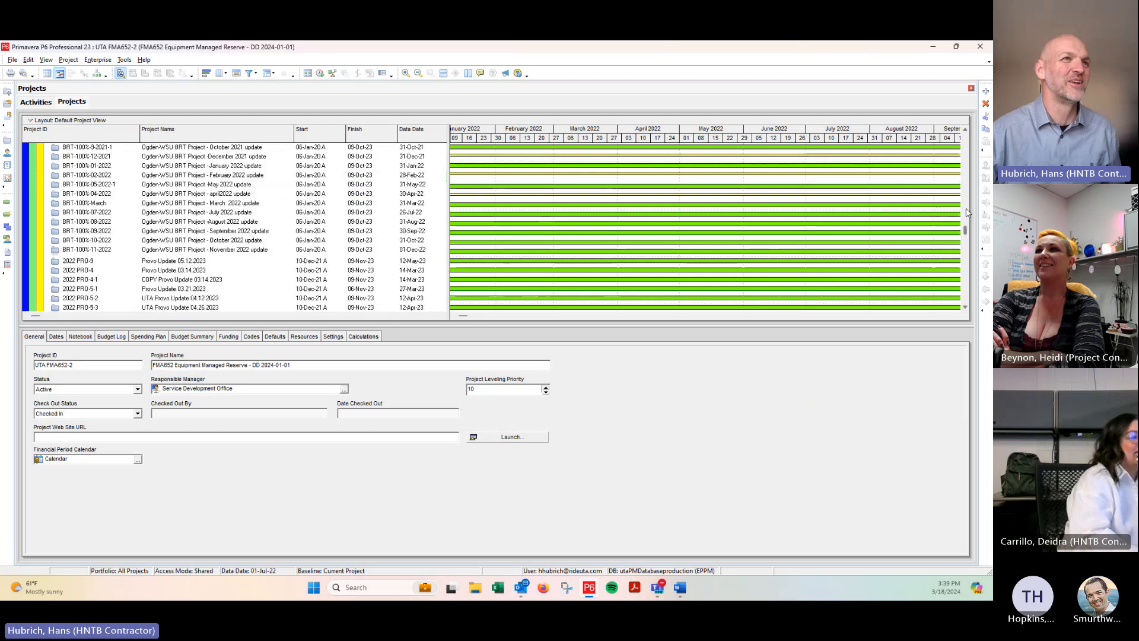
{"action": "scroll", "coordinate": [163, 242], "scroll_direction": "down", "scroll_amount": 5}
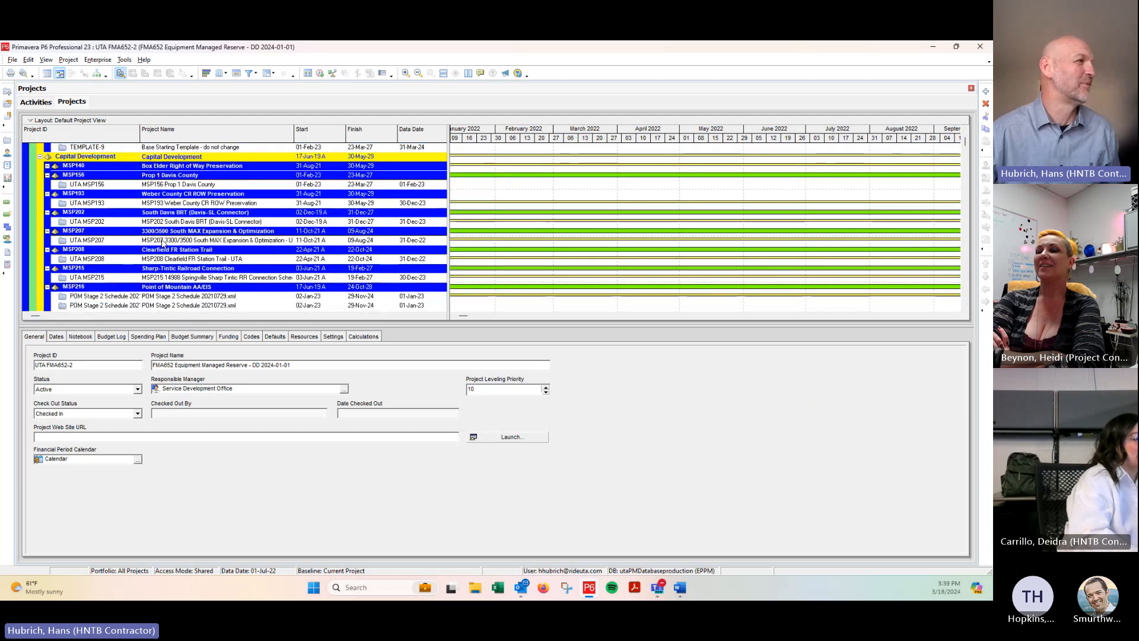
{"action": "scroll", "coordinate": [163, 242], "scroll_direction": "down", "scroll_amount": 10}
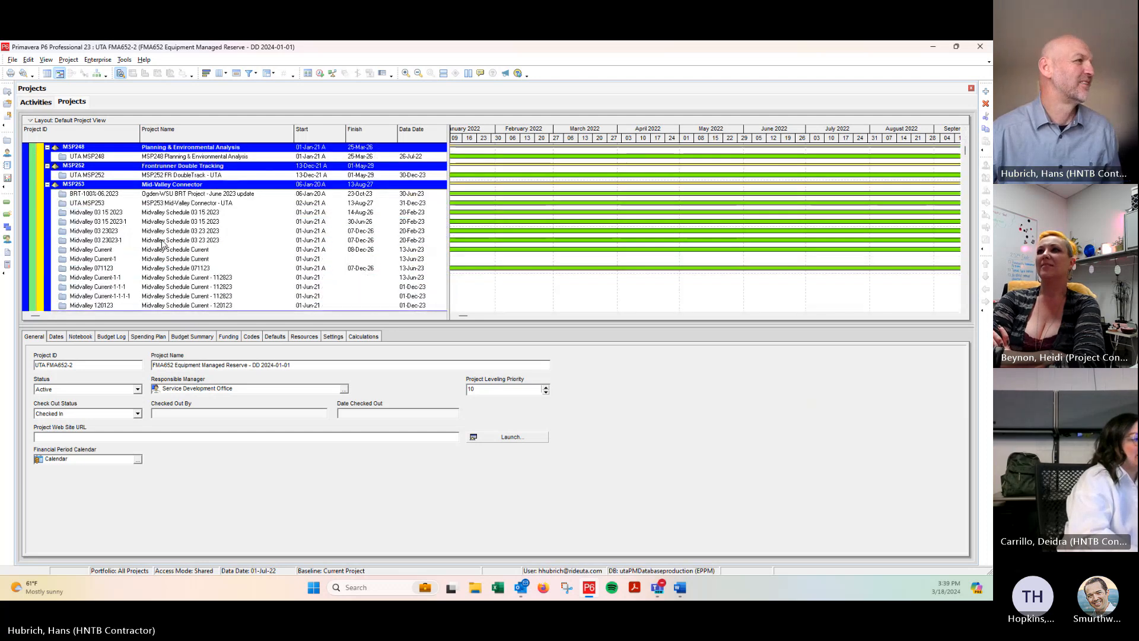
{"action": "scroll", "coordinate": [161, 243], "scroll_direction": "down", "scroll_amount": 10}
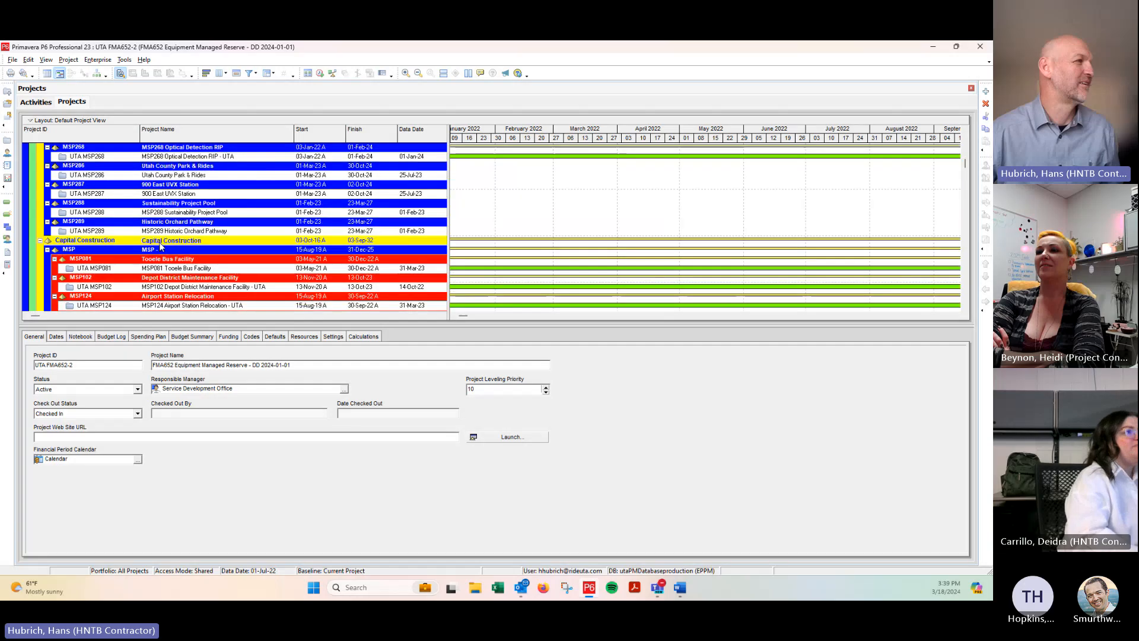
{"action": "scroll", "coordinate": [160, 246], "scroll_direction": "down", "scroll_amount": 10}
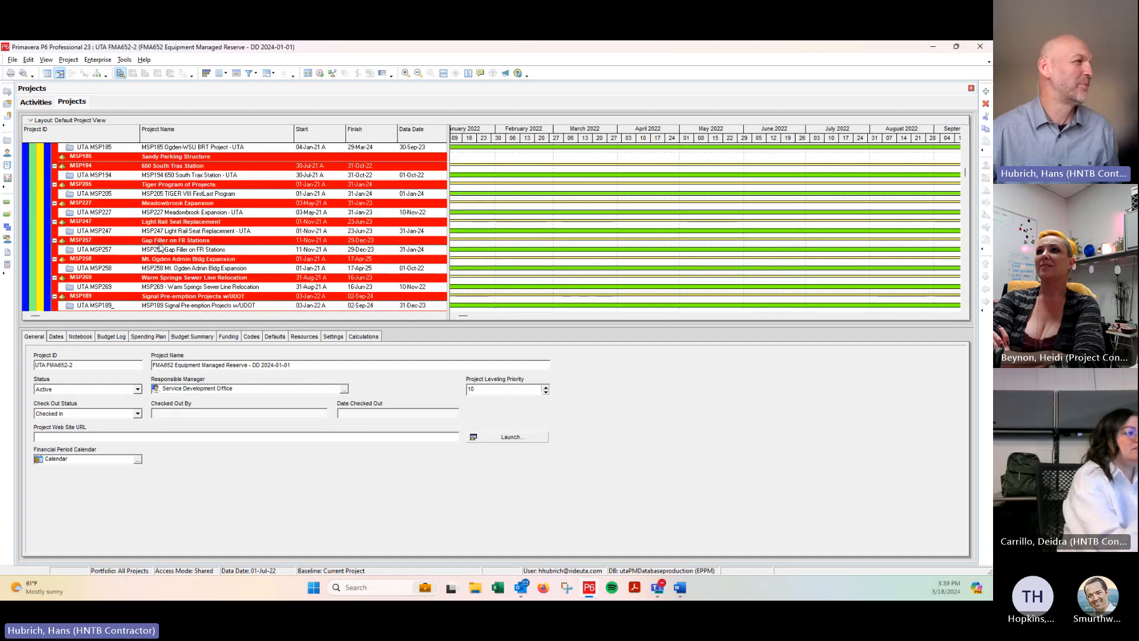
{"action": "scroll", "coordinate": [160, 248], "scroll_direction": "down", "scroll_amount": 10}
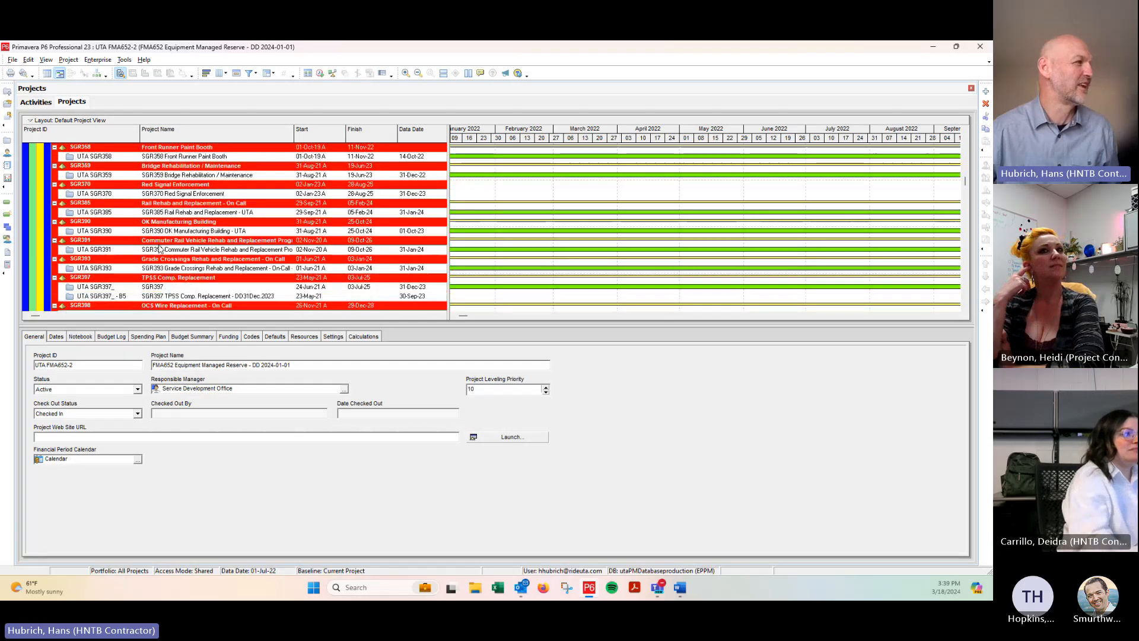
{"action": "scroll", "coordinate": [161, 248], "scroll_direction": "down", "scroll_amount": 10}
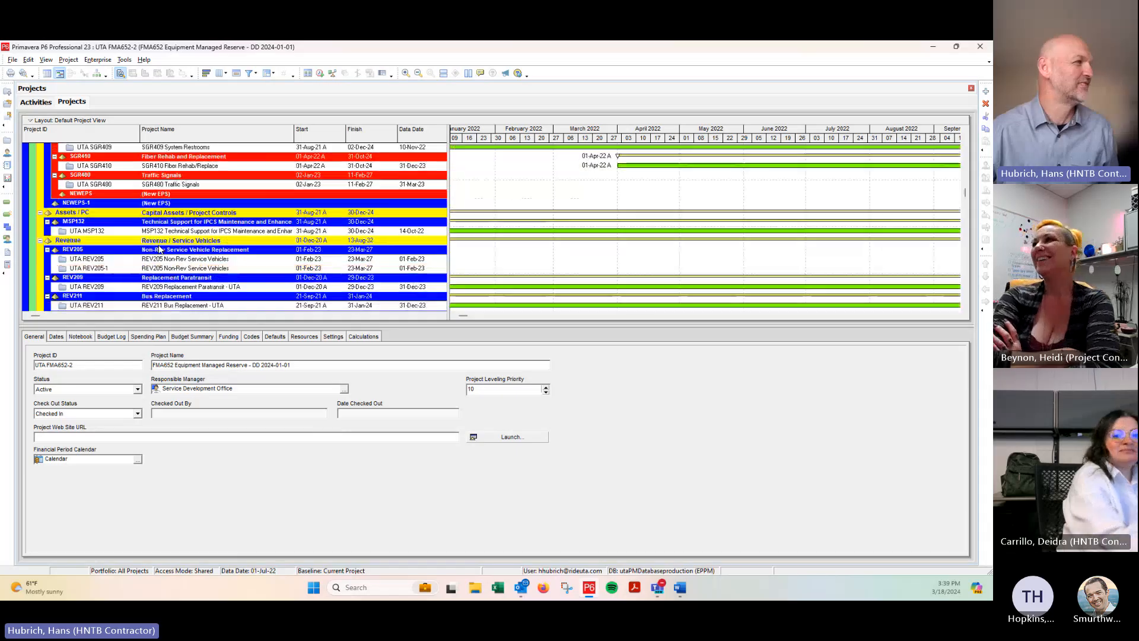
{"action": "scroll", "coordinate": [160, 248], "scroll_direction": "down", "scroll_amount": 4}
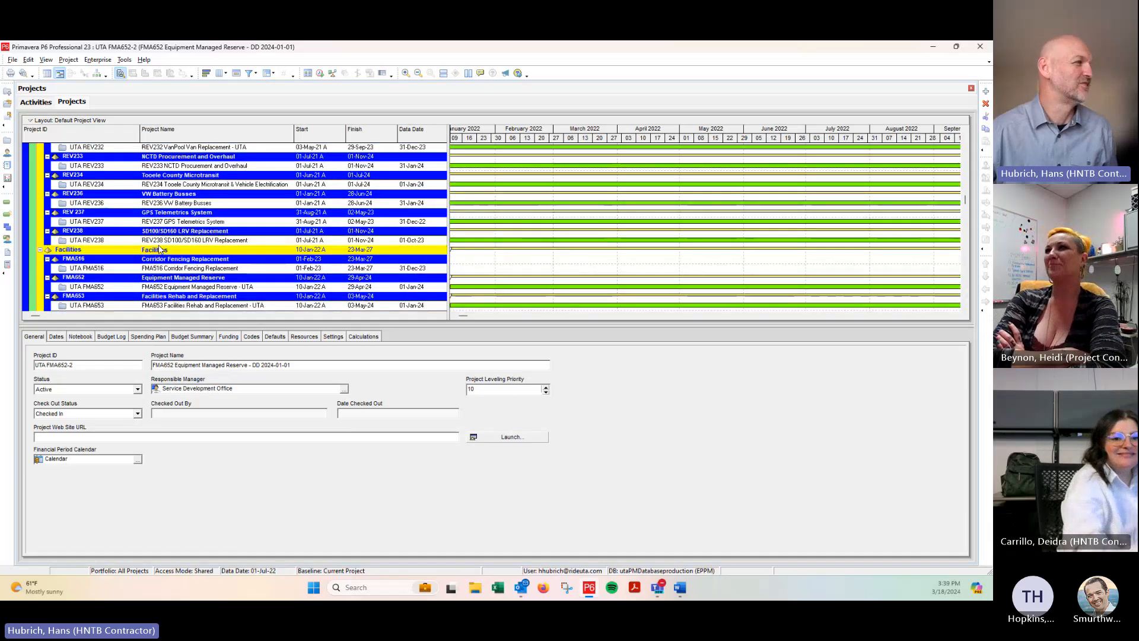
{"action": "left_click", "coordinate": [188, 260]}
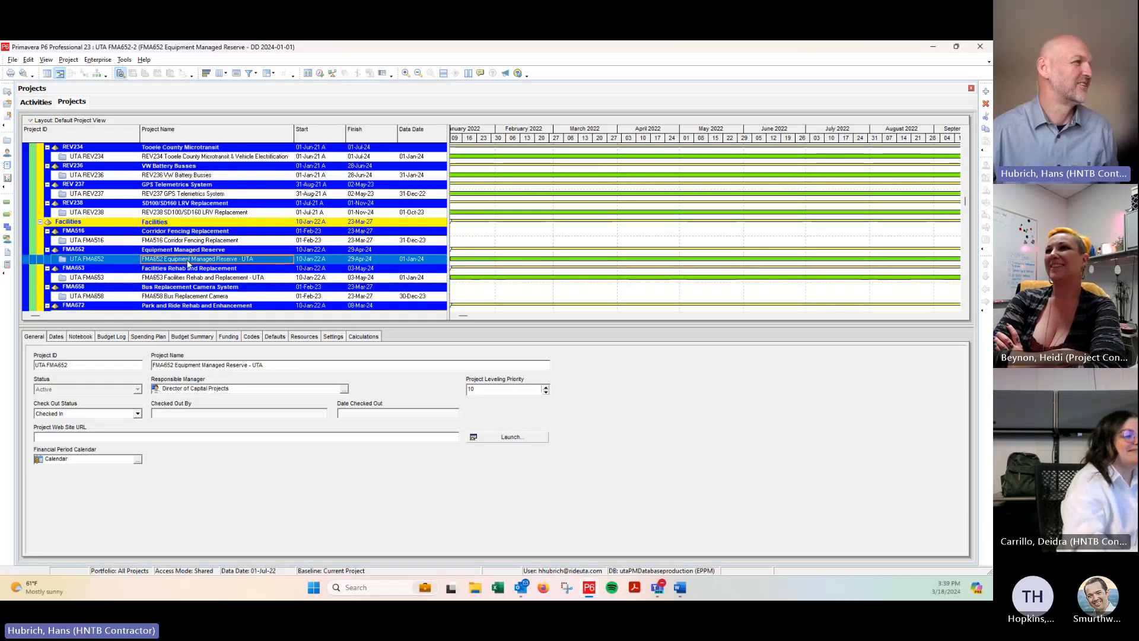
{"action": "right_click", "coordinate": [188, 262]}
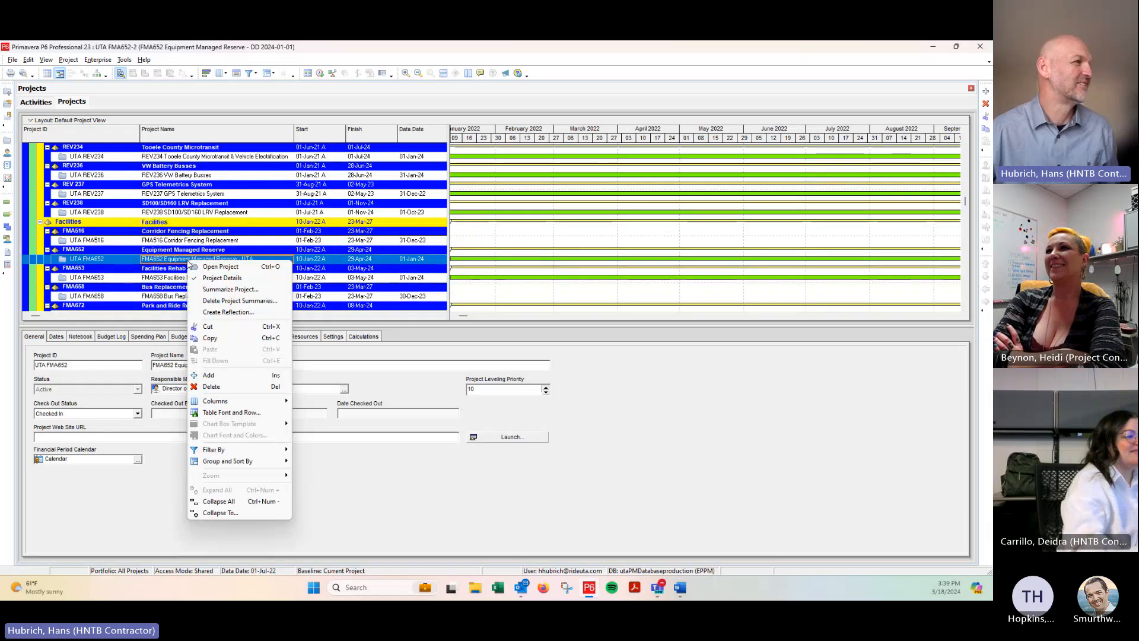
{"action": "left_click", "coordinate": [212, 338]}
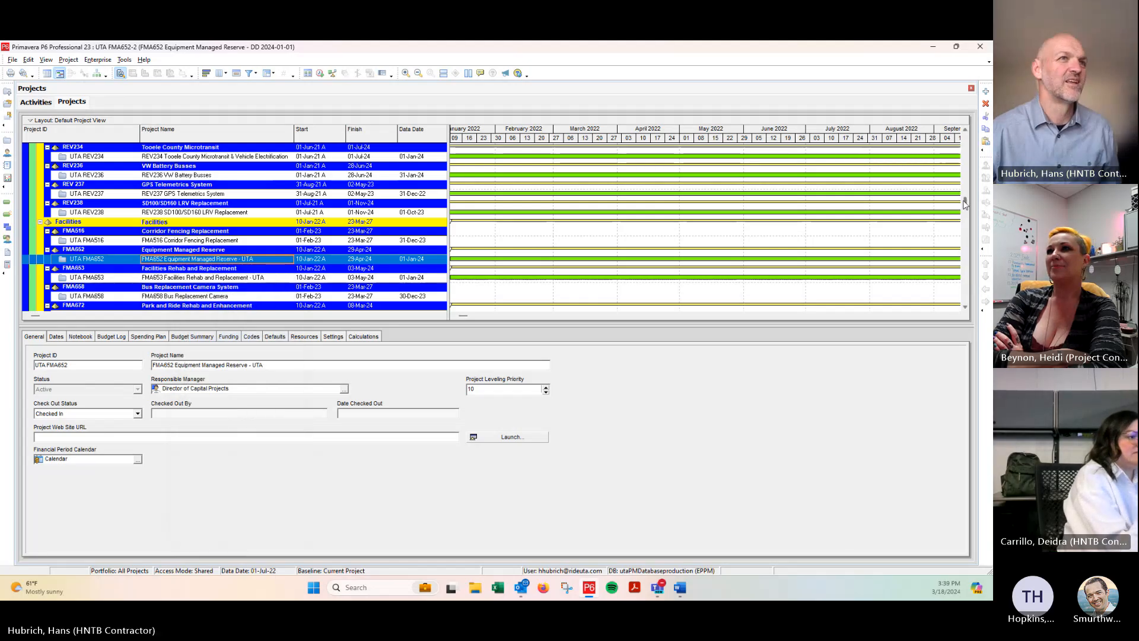
Paste the copied project into the HH Sandbox's Active group, keeping the default project and activity copy options with baselines excluded
{"action": "left_click_drag", "start_coordinate": [964, 204], "coordinate": [962, 255]}
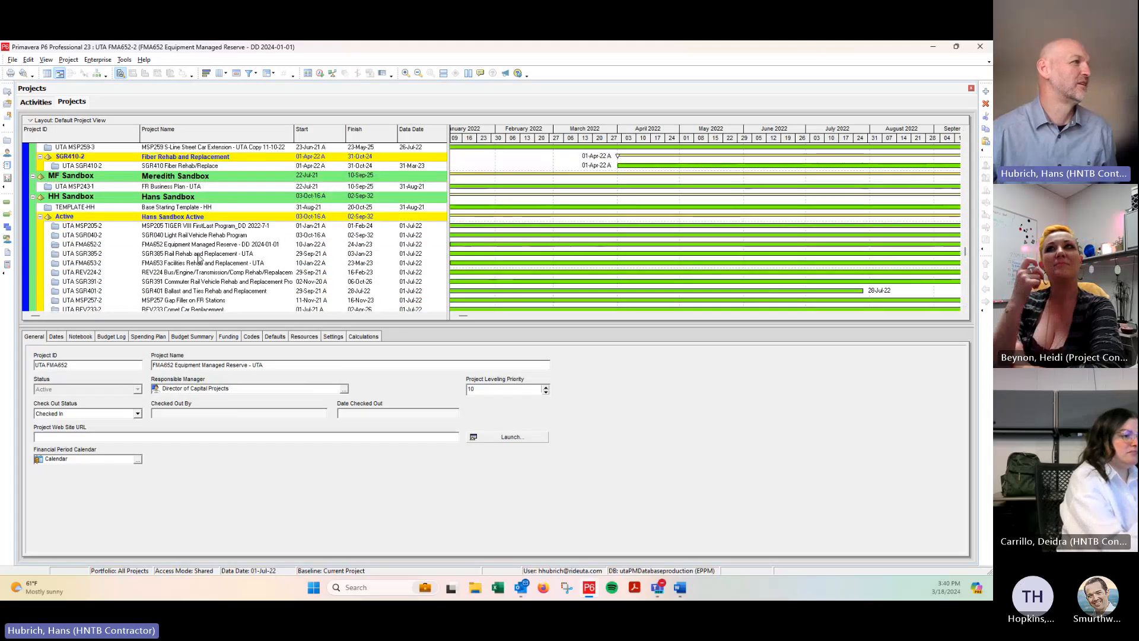
{"action": "left_click", "coordinate": [198, 255]}
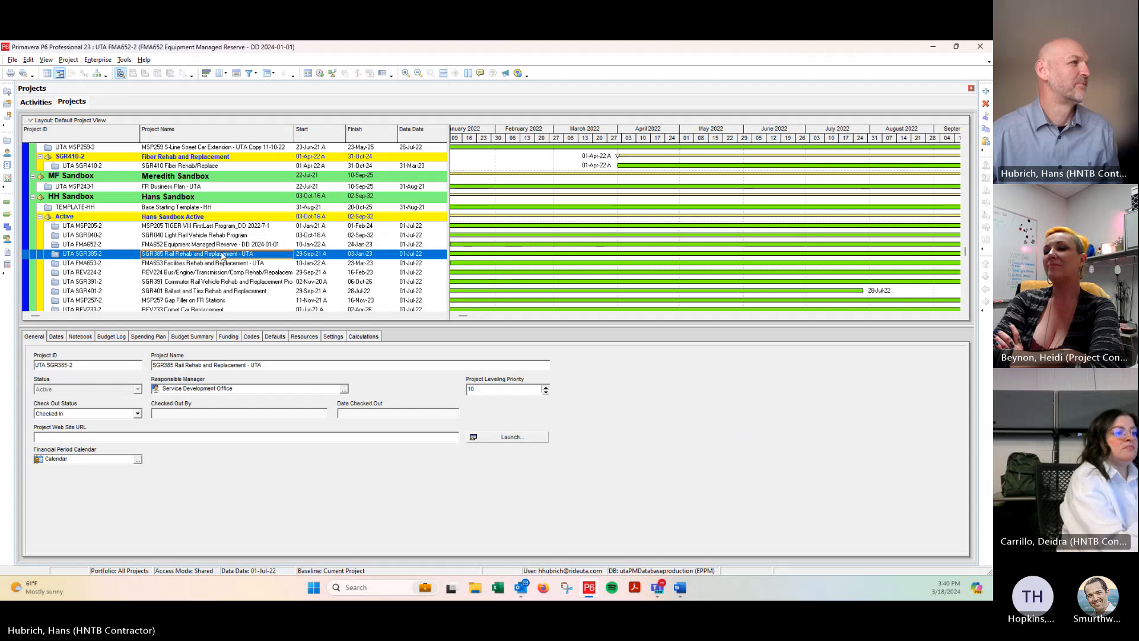
{"action": "right_click", "coordinate": [222, 256]}
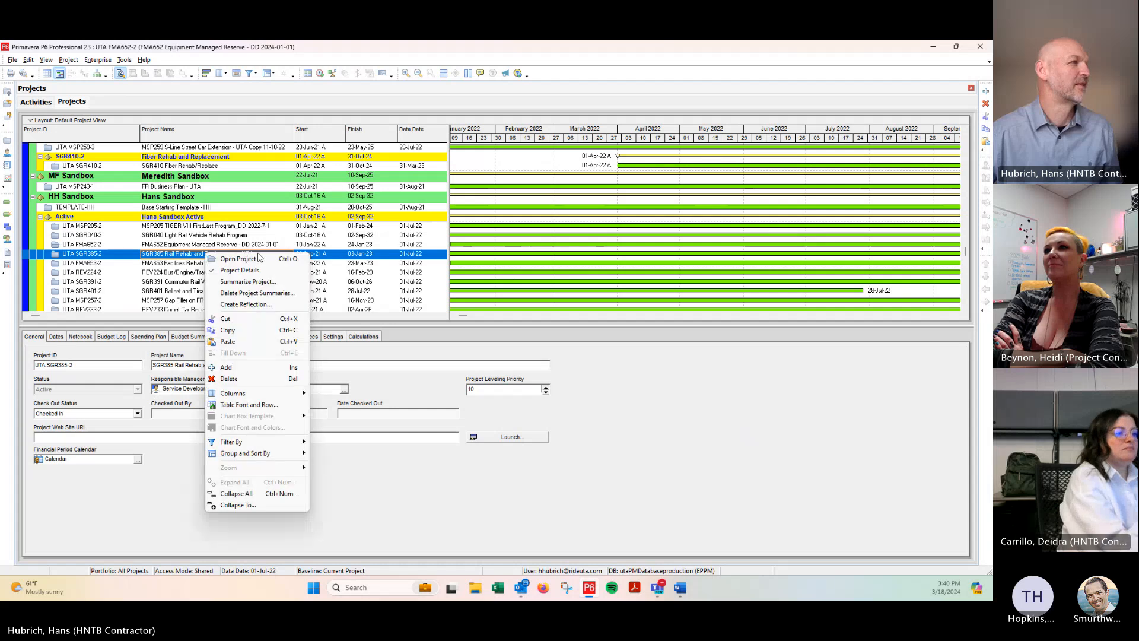
{"action": "left_click", "coordinate": [228, 342]}
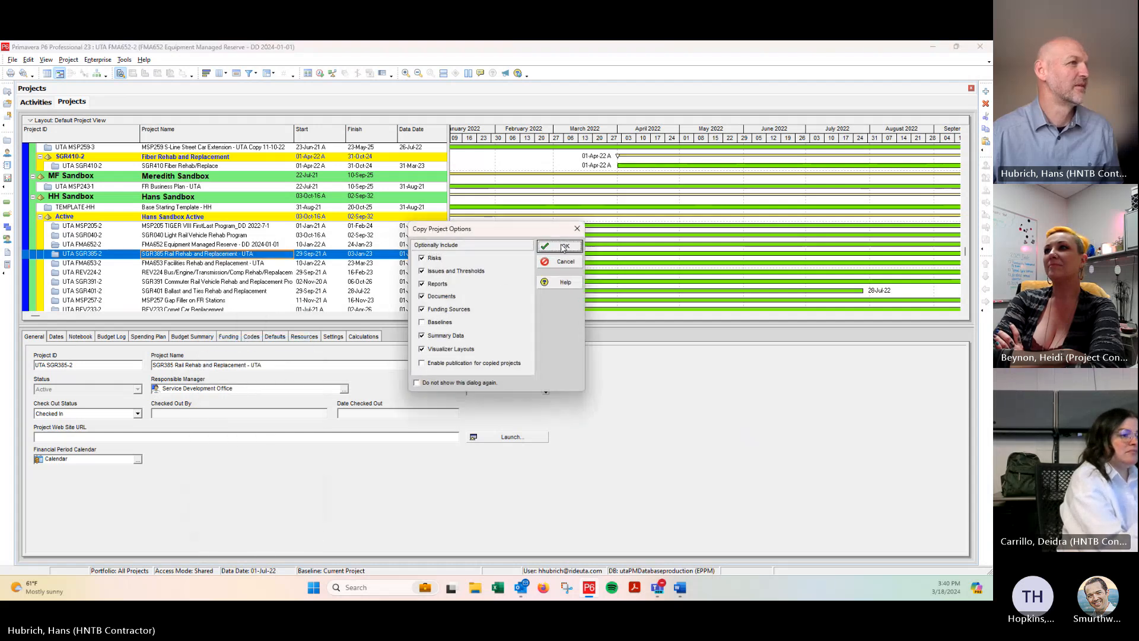
{"action": "left_click", "coordinate": [563, 247]}
{"action": "left_click", "coordinate": [562, 264]}
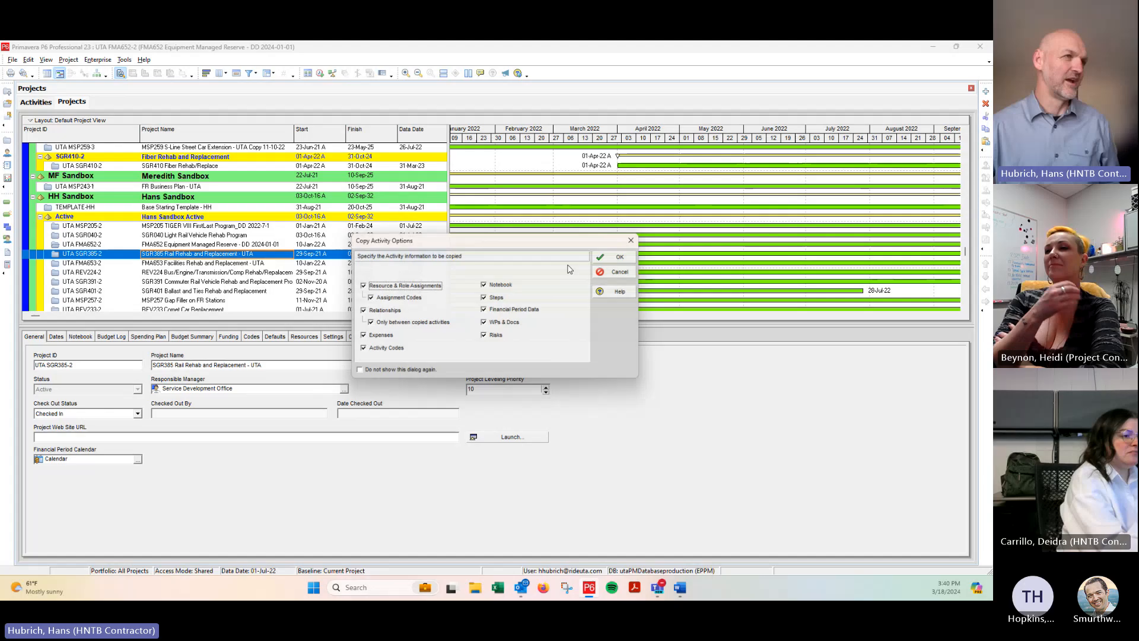
{"action": "left_click", "coordinate": [638, 259]}
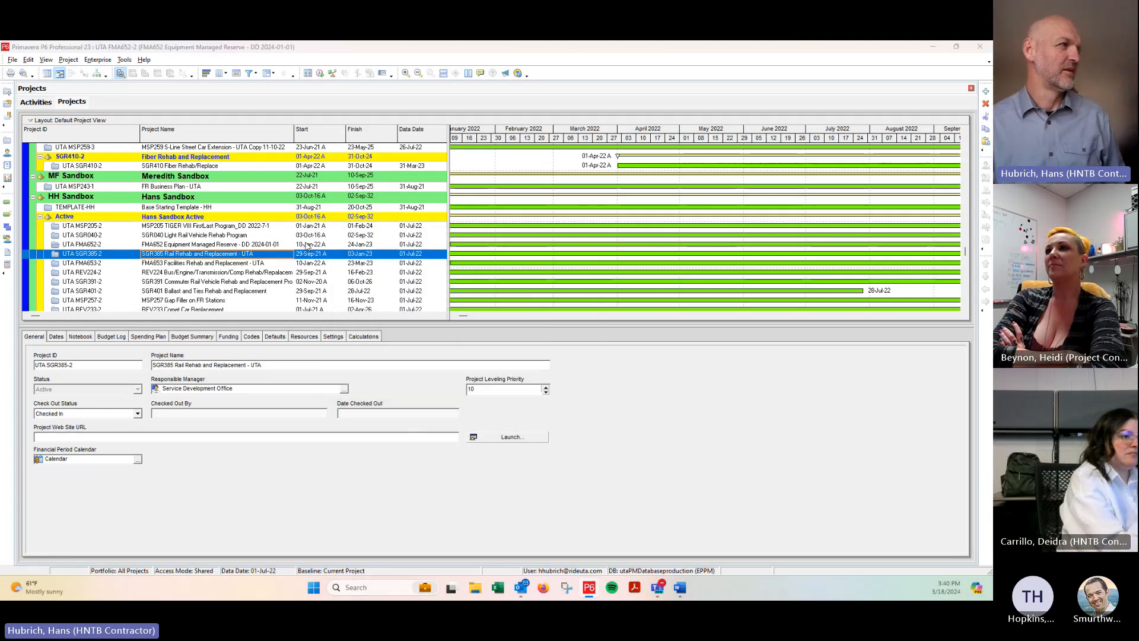
{"action": "left_click", "coordinate": [516, 328]}
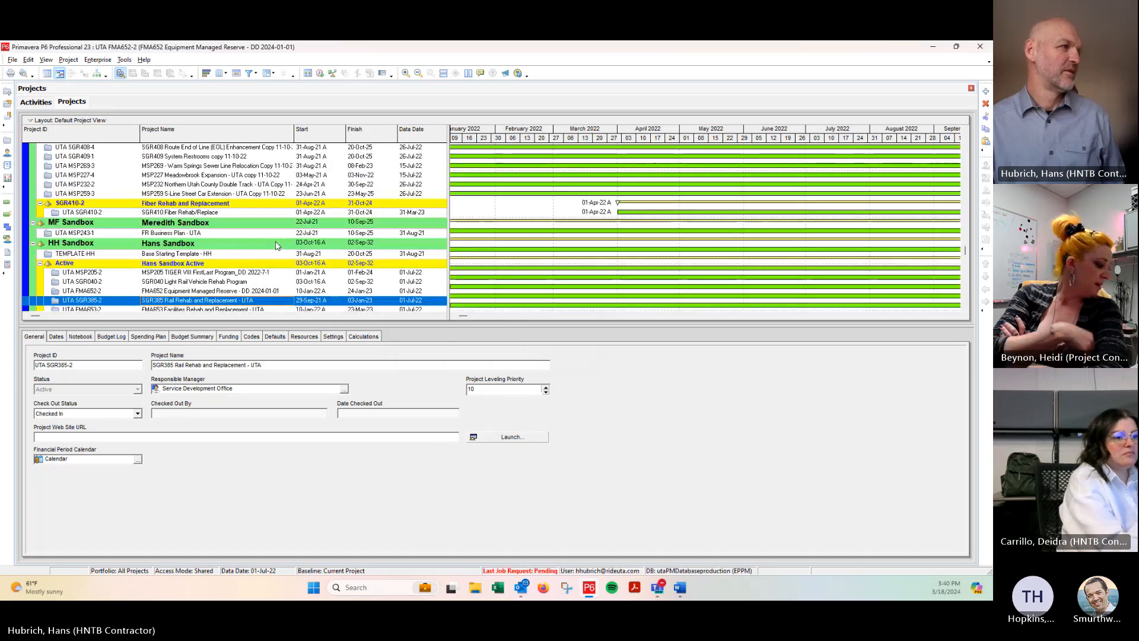
Look through the HH Sandbox's Active group for the newly pasted Equipment Managed Reserve copy
{"action": "scroll", "coordinate": [218, 239], "scroll_direction": "down", "scroll_amount": 3}
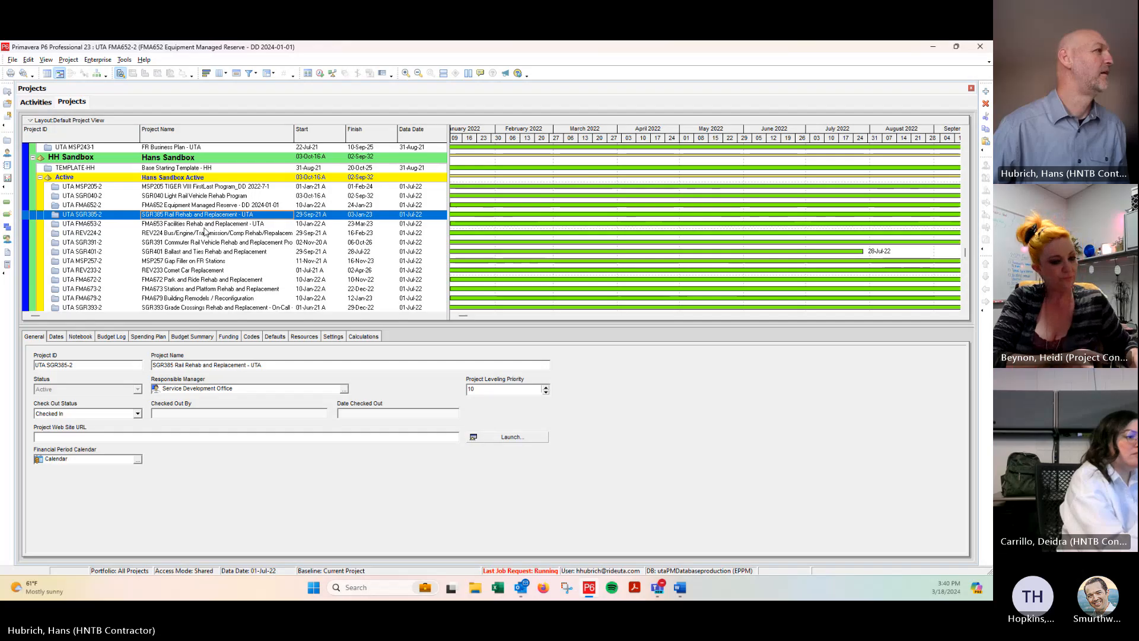
{"action": "scroll", "coordinate": [207, 235], "scroll_direction": "down", "scroll_amount": 1}
{"action": "scroll", "coordinate": [205, 231], "scroll_direction": "down", "scroll_amount": 1}
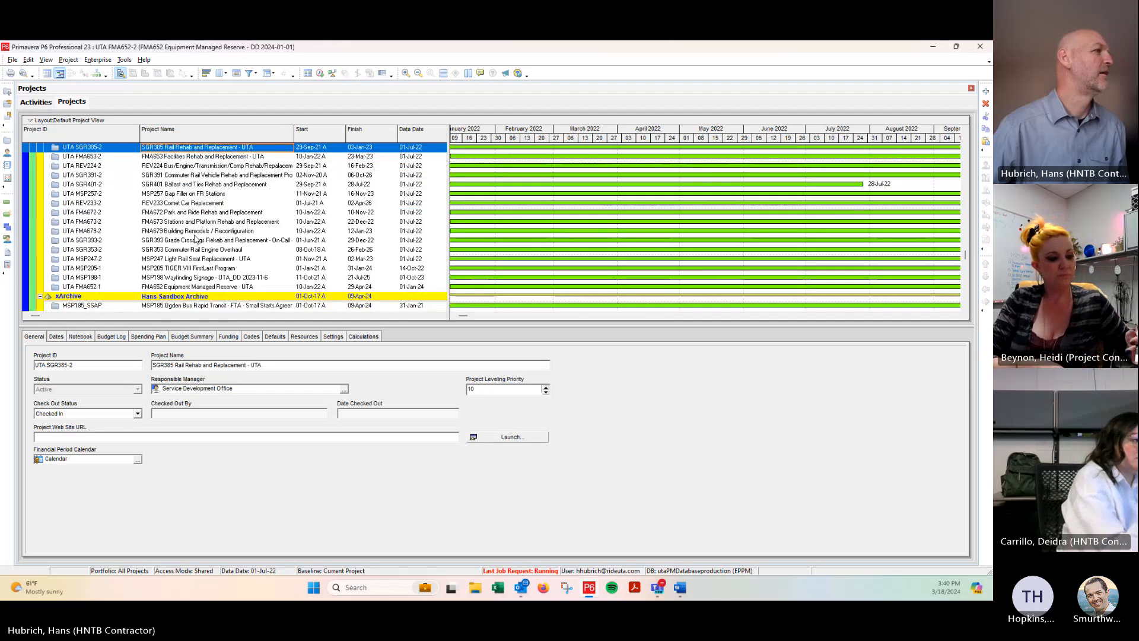
{"action": "scroll", "coordinate": [195, 236], "scroll_direction": "up", "scroll_amount": 1}
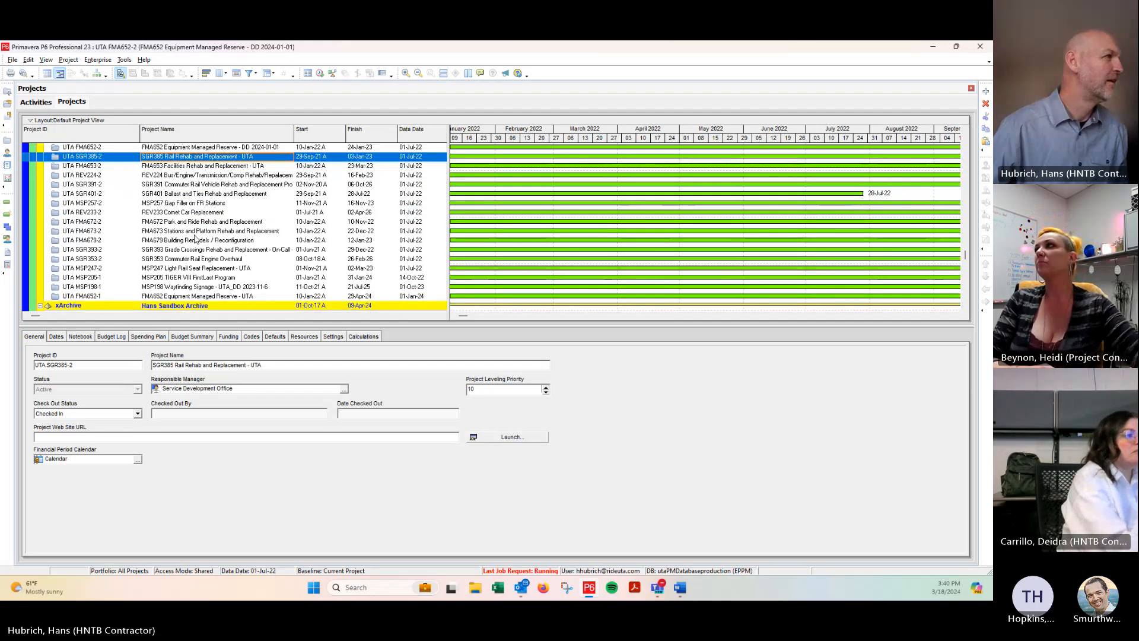
{"action": "scroll", "coordinate": [195, 237], "scroll_direction": "up", "scroll_amount": 2}
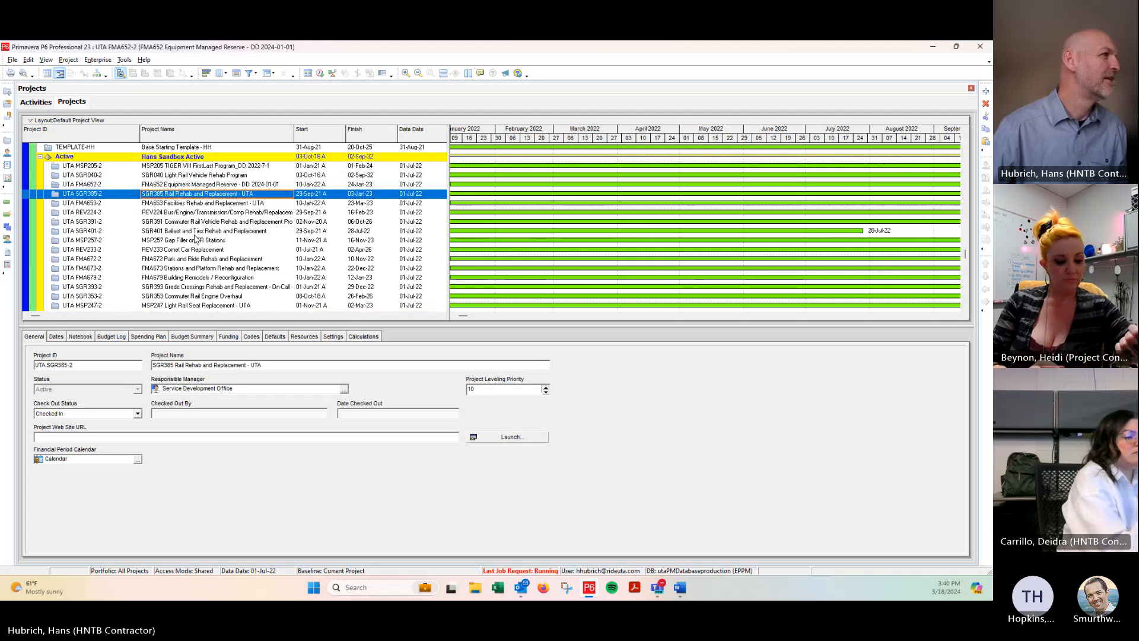
{"action": "scroll", "coordinate": [204, 233], "scroll_direction": "up", "scroll_amount": 2}
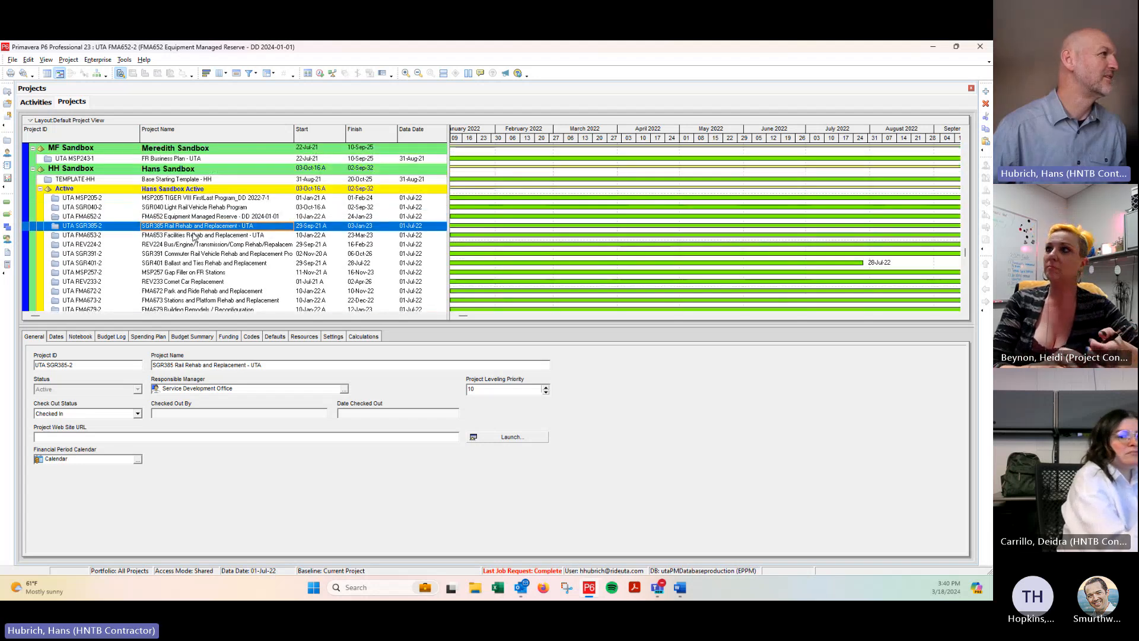
{"action": "scroll", "coordinate": [195, 235], "scroll_direction": "down", "scroll_amount": 6}
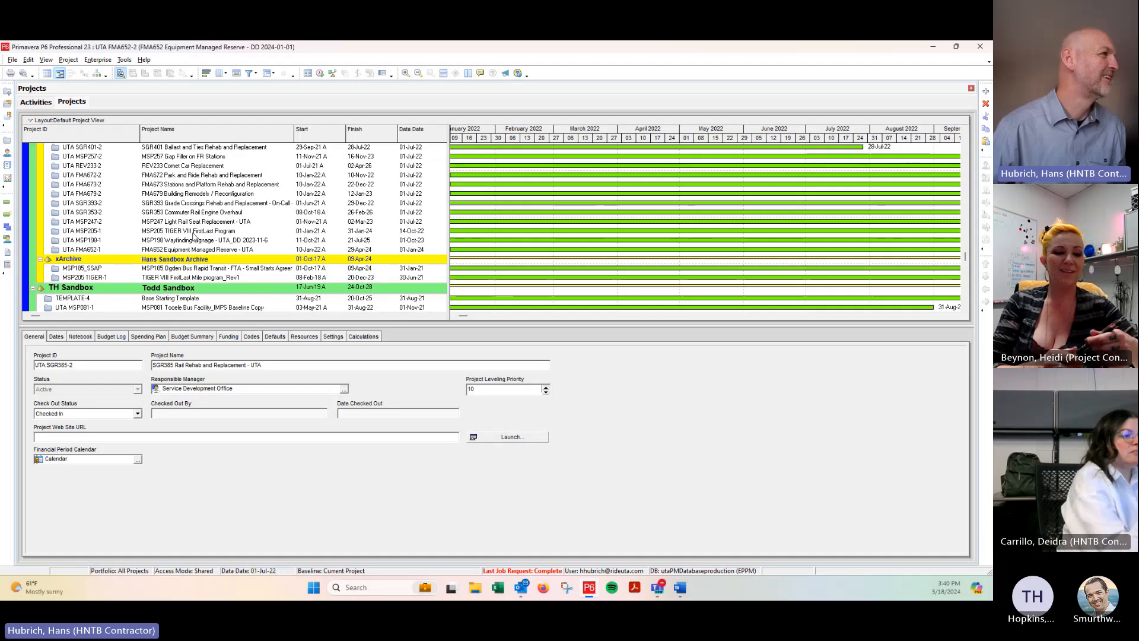
{"action": "scroll", "coordinate": [194, 236], "scroll_direction": "up", "scroll_amount": 3}
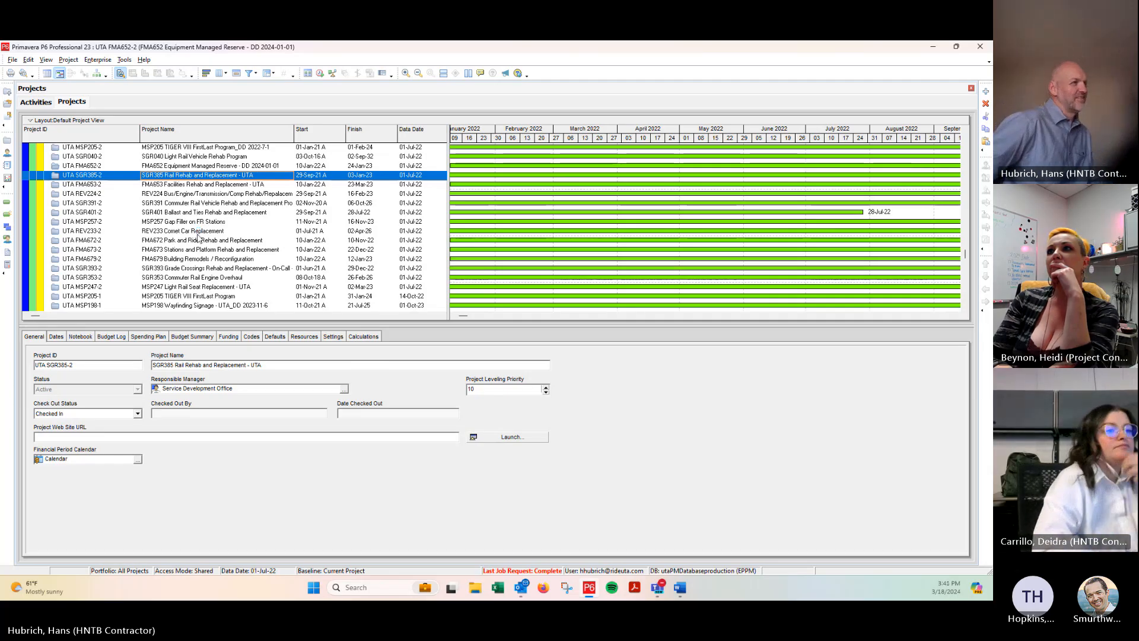
{"action": "scroll", "coordinate": [199, 239], "scroll_direction": "up", "scroll_amount": 2}
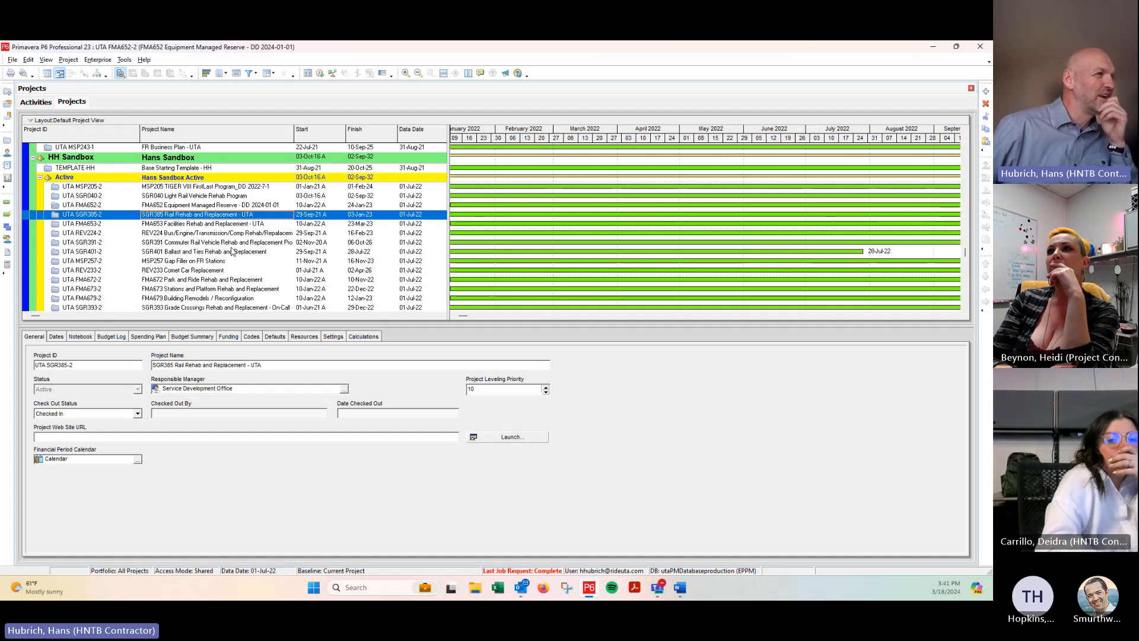
{"action": "scroll", "coordinate": [223, 217], "scroll_direction": "down", "scroll_amount": 3}
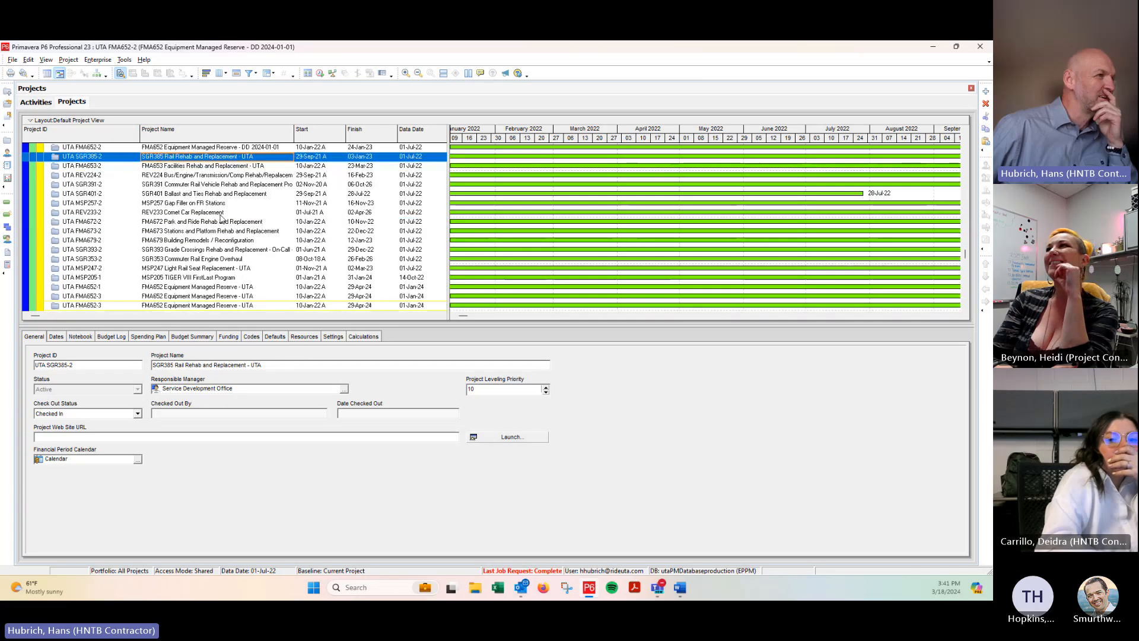
{"action": "scroll", "coordinate": [221, 217], "scroll_direction": "down", "scroll_amount": 1}
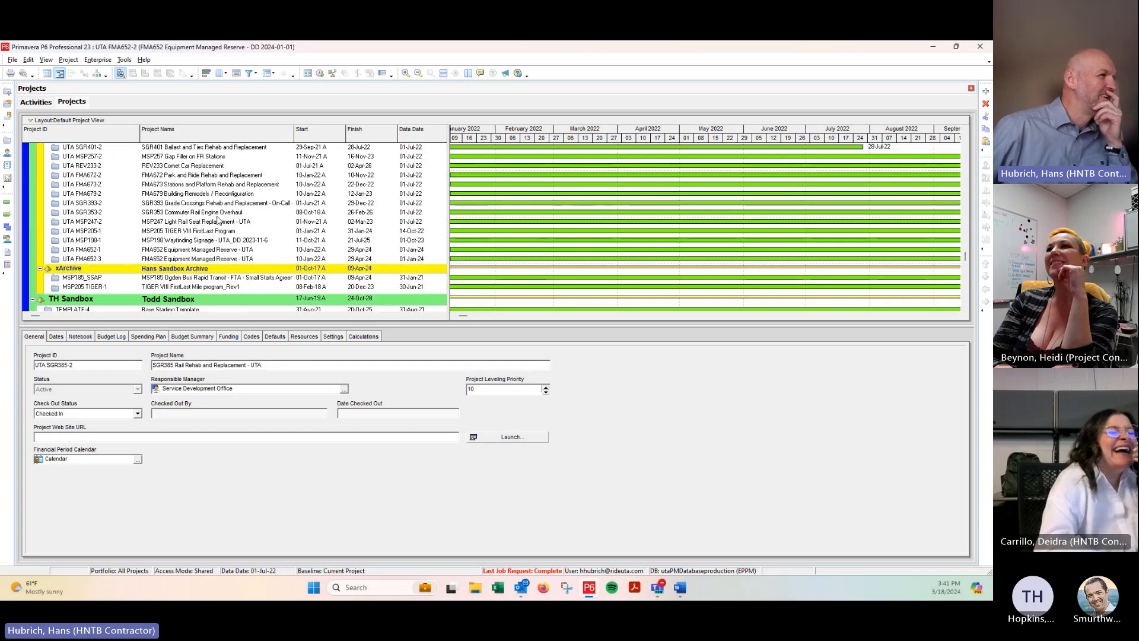
{"action": "scroll", "coordinate": [219, 220], "scroll_direction": "up", "scroll_amount": 4}
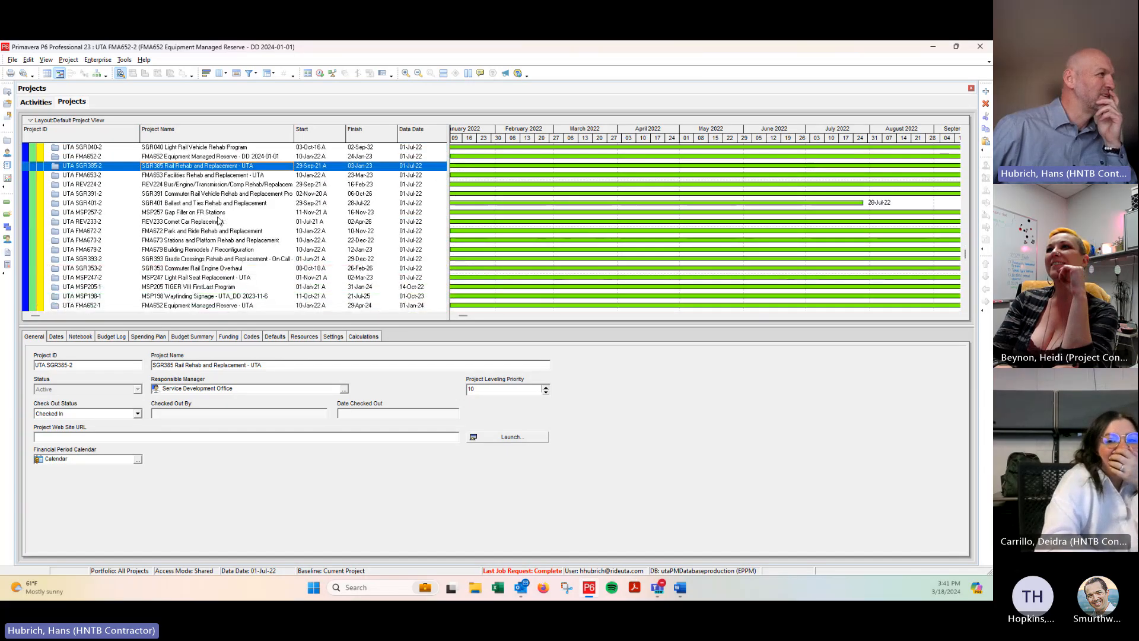
{"action": "scroll", "coordinate": [219, 221], "scroll_direction": "down", "scroll_amount": 3}
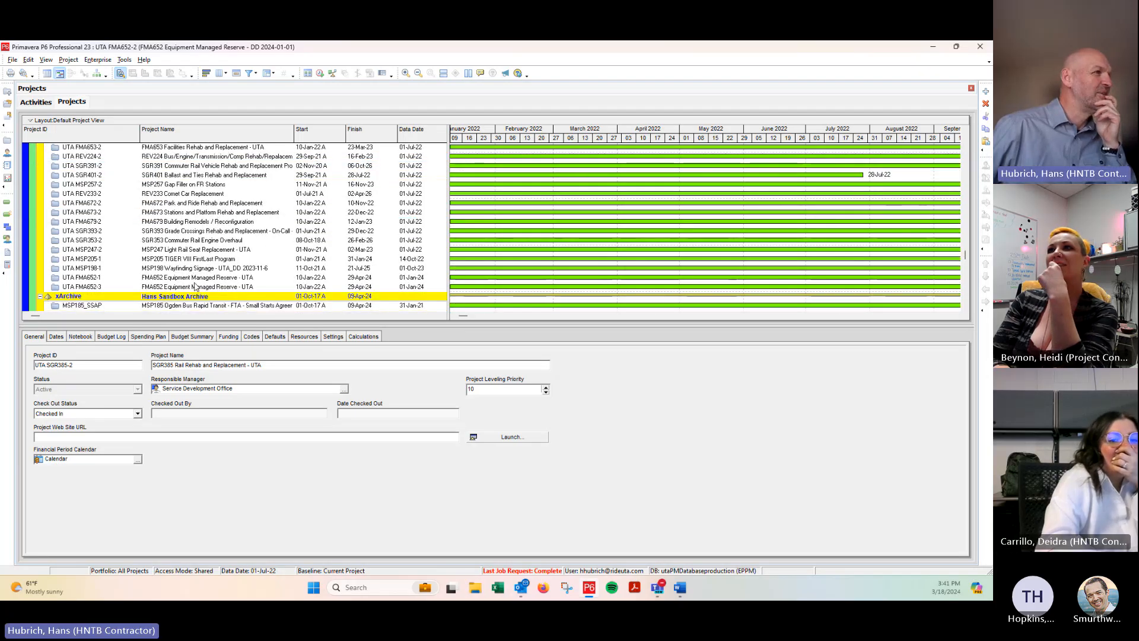
Open the Equipment Managed Reserve copy UTA FMA652-3 from the HH Sandbox's Active group
{"action": "left_click", "coordinate": [192, 287]}
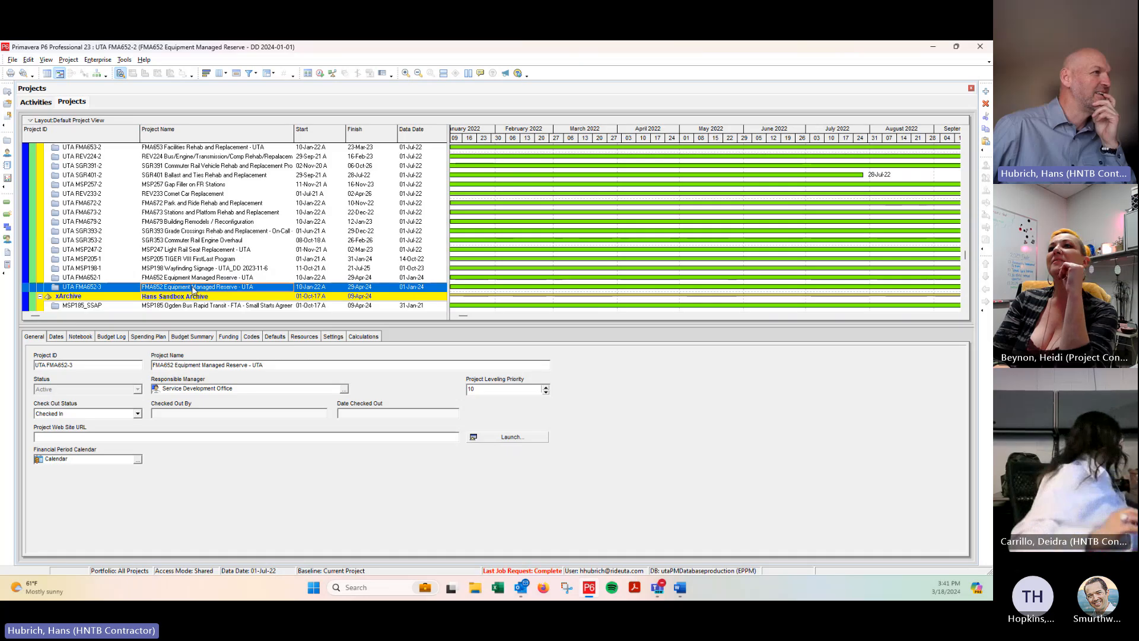
{"action": "right_click", "coordinate": [193, 289]}
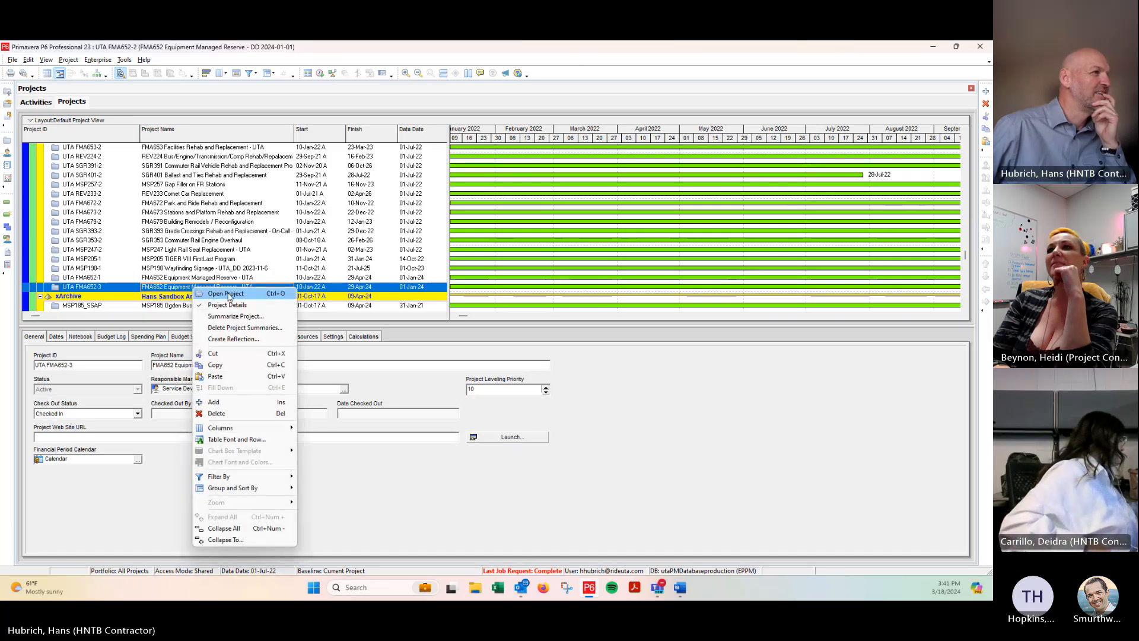
{"action": "left_click", "coordinate": [229, 294]}
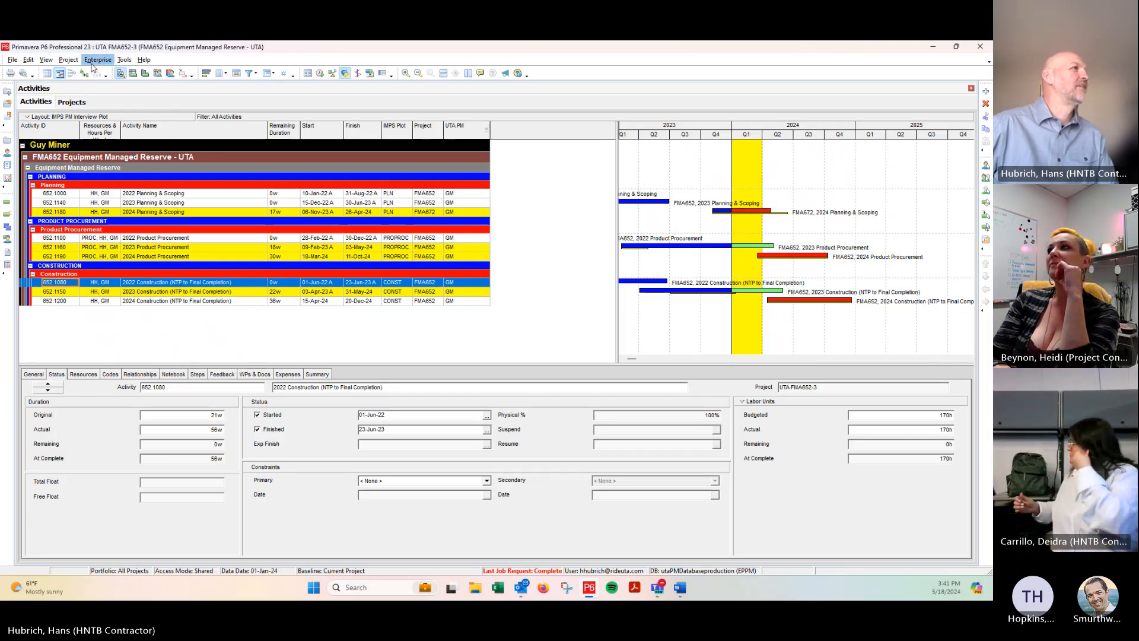
Examine the baselines available for assignment as project and primary baseline in the UTA FMA652-3 copy, without assigning any
{"action": "left_click", "coordinate": [69, 59]}
{"action": "left_click", "coordinate": [90, 72]}
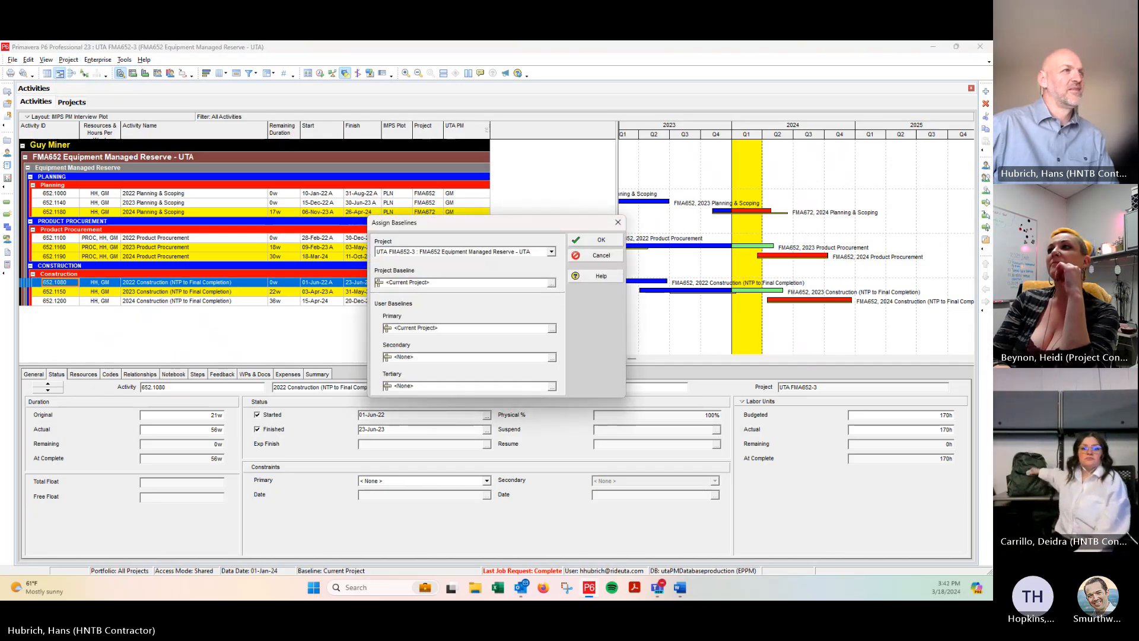
{"action": "left_click", "coordinate": [551, 284]}
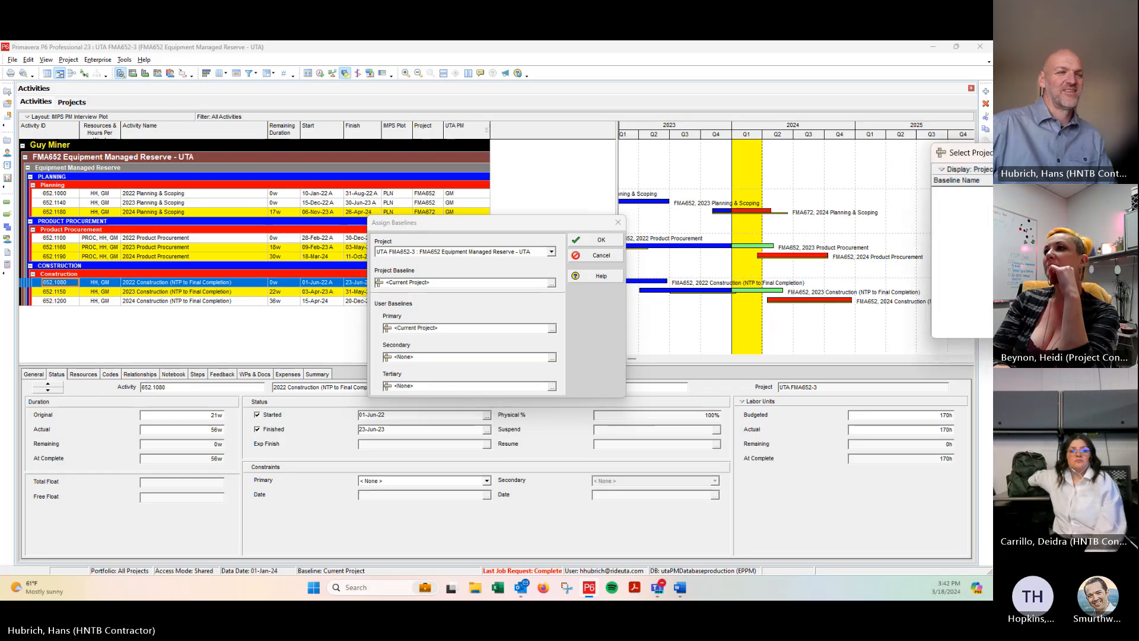
{"action": "left_click_drag", "start_coordinate": [292, 122], "coordinate": [666, 341]}
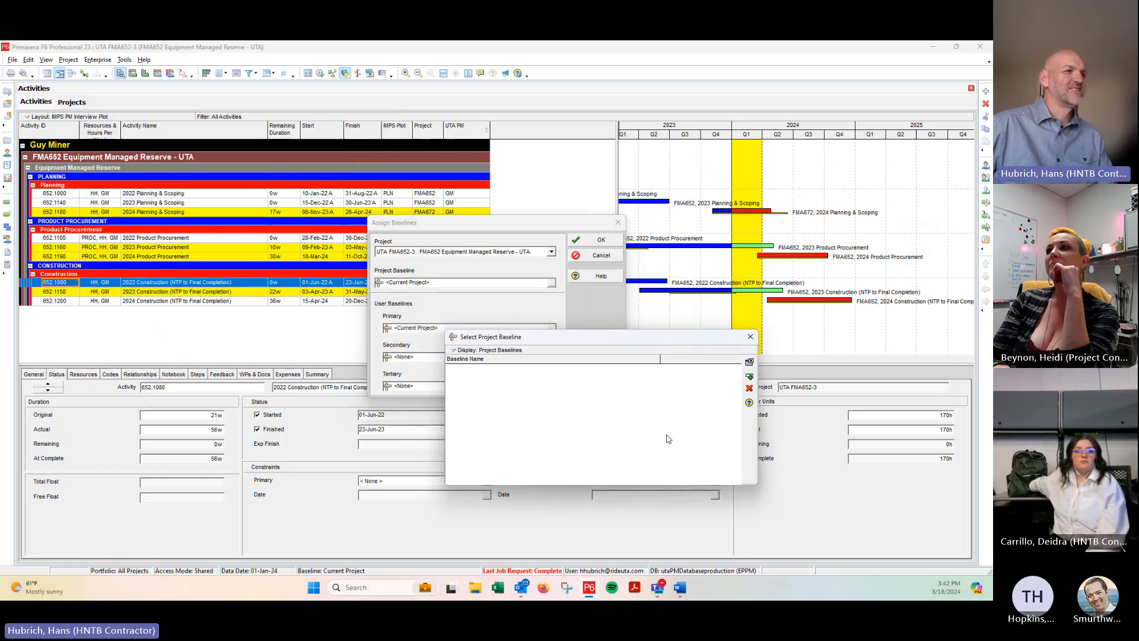
{"action": "left_click", "coordinate": [751, 338]}
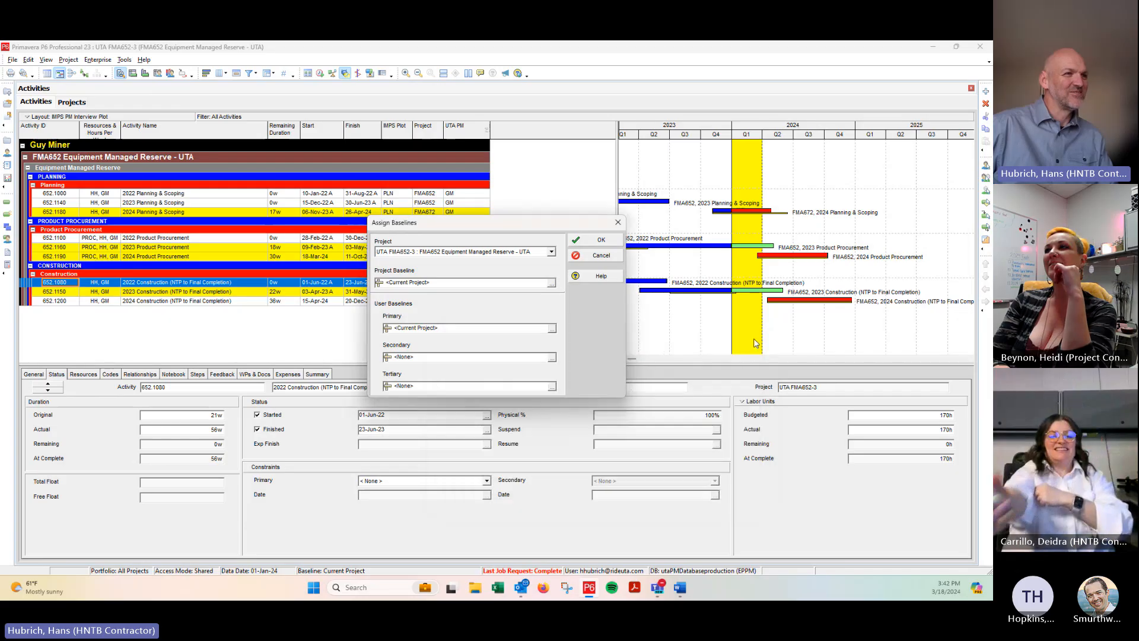
{"action": "left_click", "coordinate": [552, 329]}
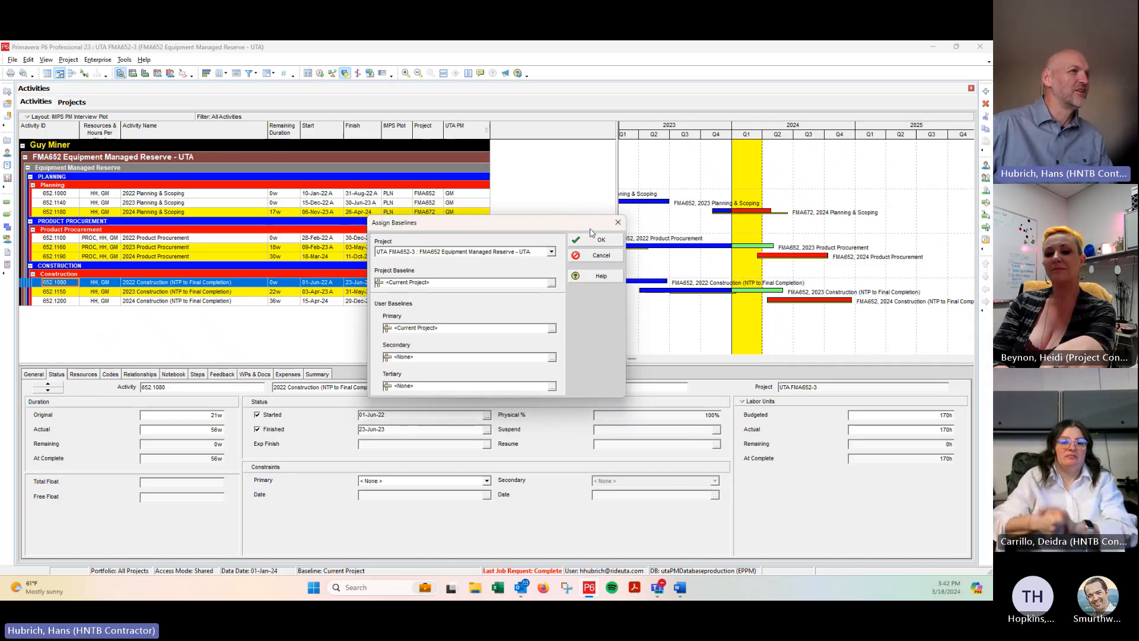
{"action": "left_click", "coordinate": [551, 286]}
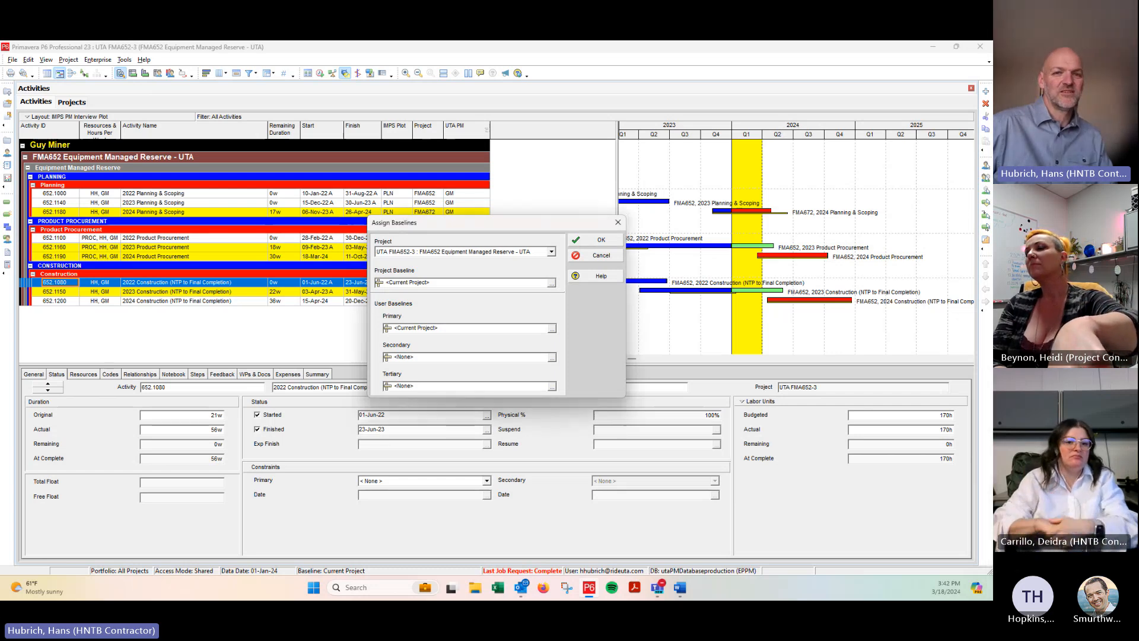
{"action": "left_click", "coordinate": [618, 221]}
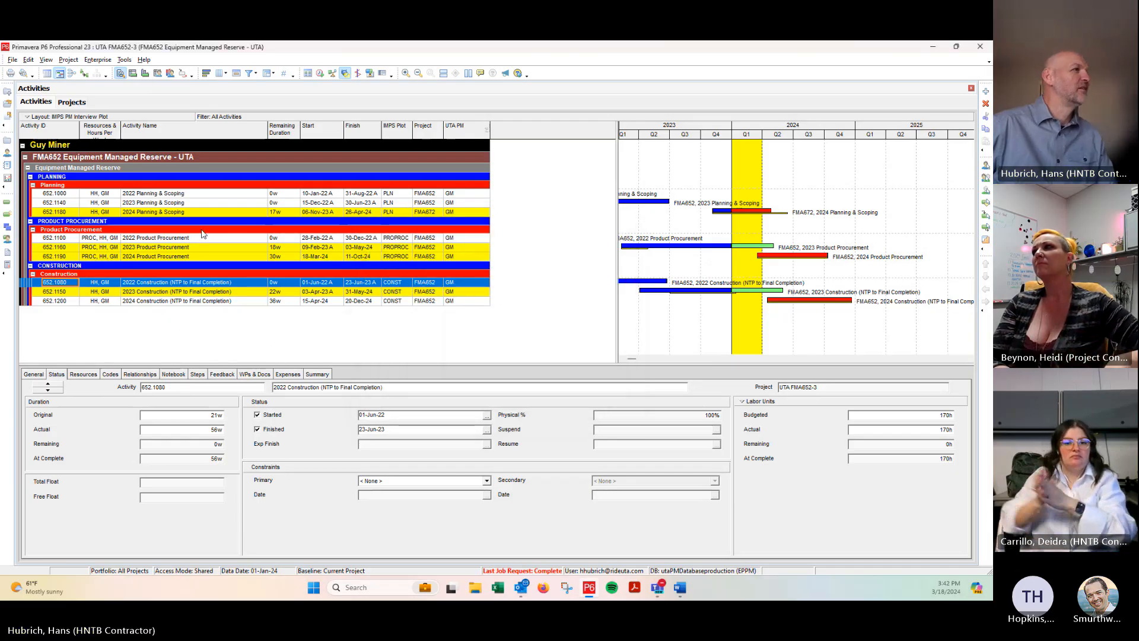
Open the live project UTA FMA652, Equipment Managed Reserve - UTA, from the Facilities group
{"action": "left_click", "coordinate": [8, 144]}
{"action": "scroll", "coordinate": [205, 256], "scroll_direction": "down", "scroll_amount": 10}
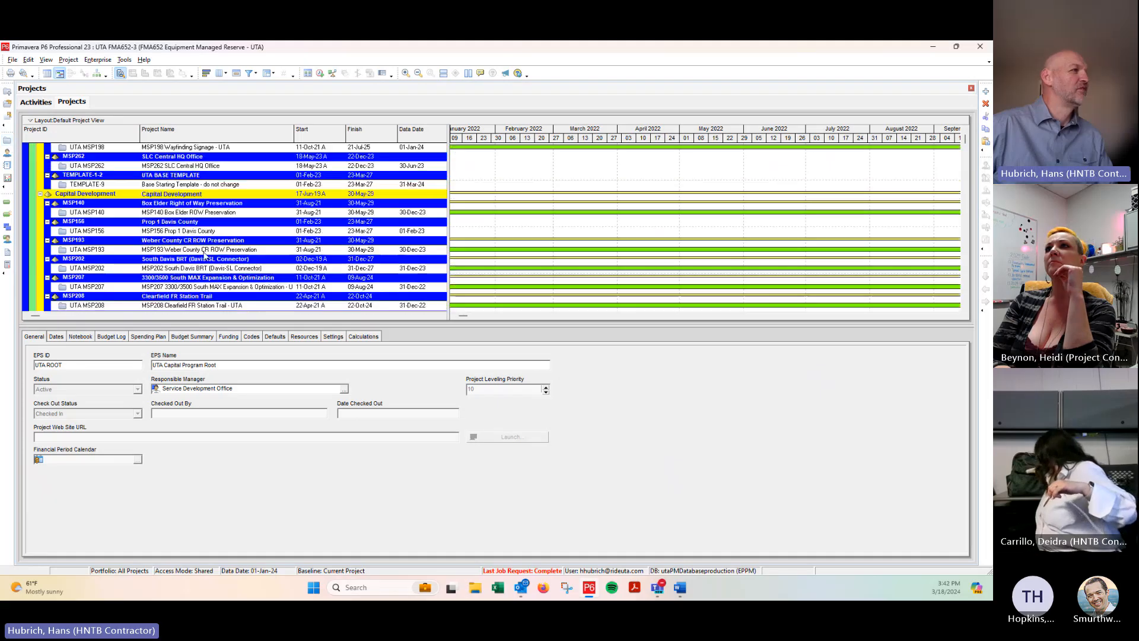
{"action": "scroll", "coordinate": [205, 256], "scroll_direction": "down", "scroll_amount": 10}
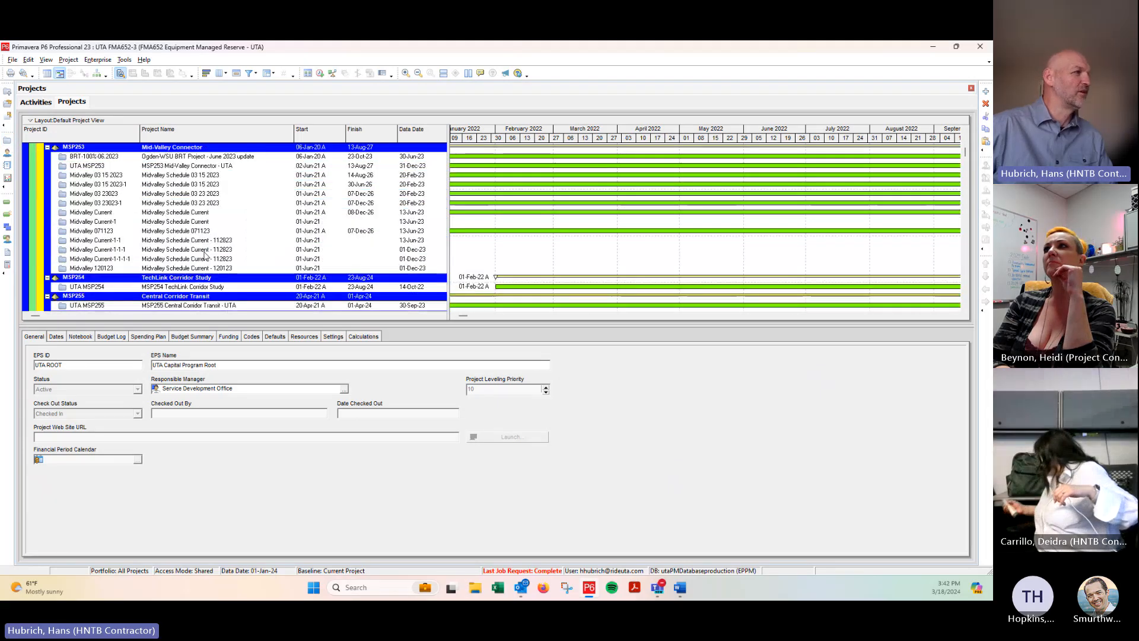
{"action": "scroll", "coordinate": [205, 257], "scroll_direction": "down", "scroll_amount": 10}
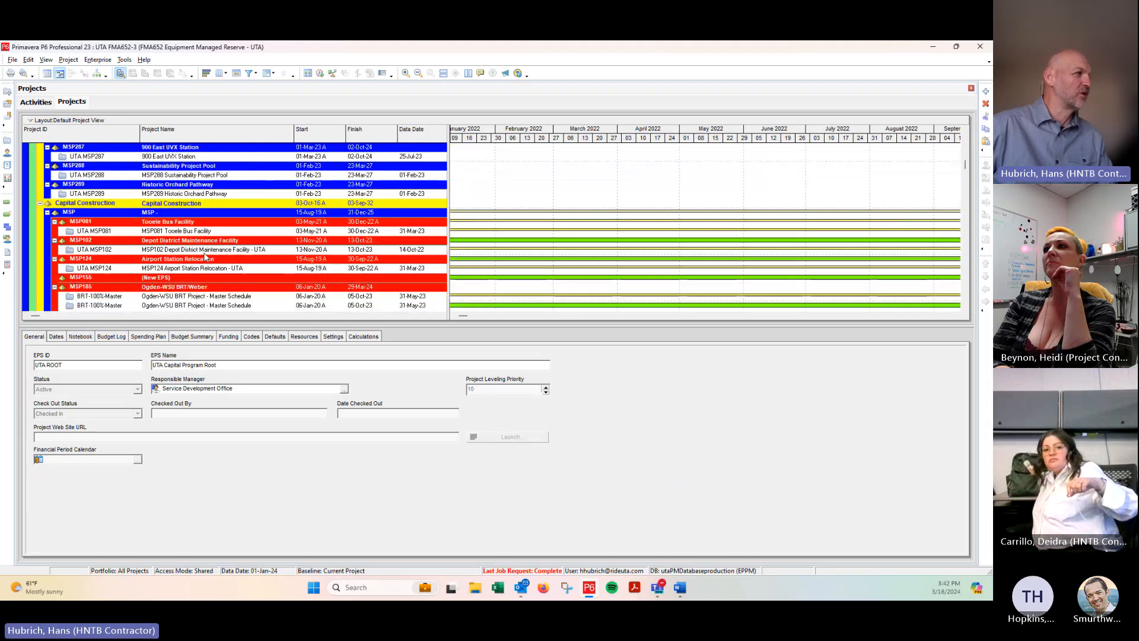
{"action": "scroll", "coordinate": [205, 257], "scroll_direction": "down", "scroll_amount": 10}
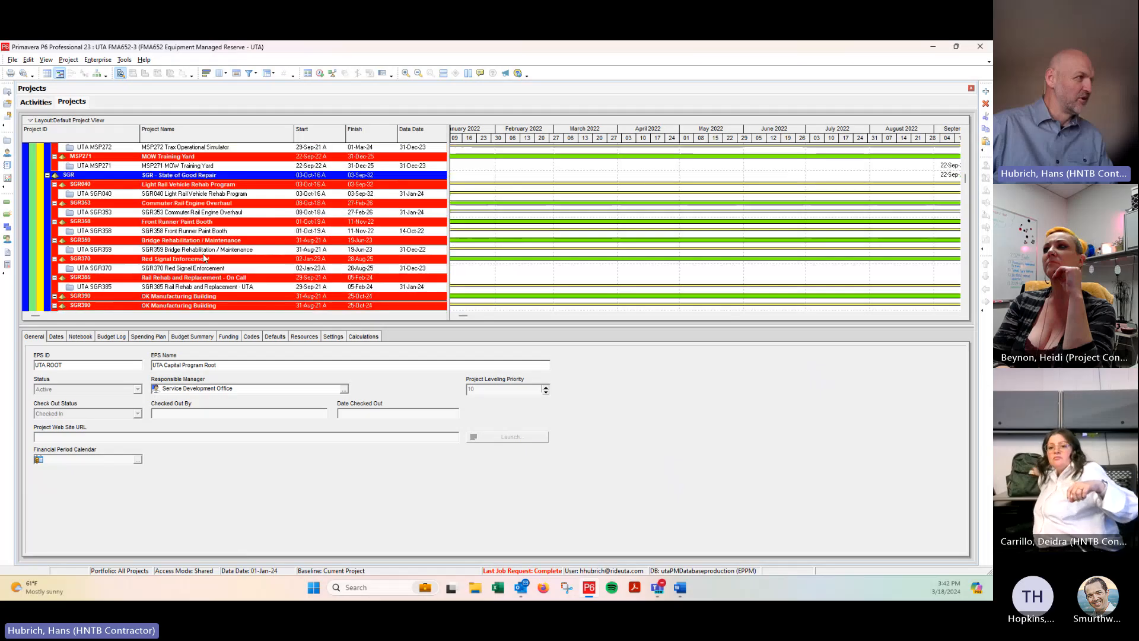
{"action": "scroll", "coordinate": [202, 258], "scroll_direction": "down", "scroll_amount": 10}
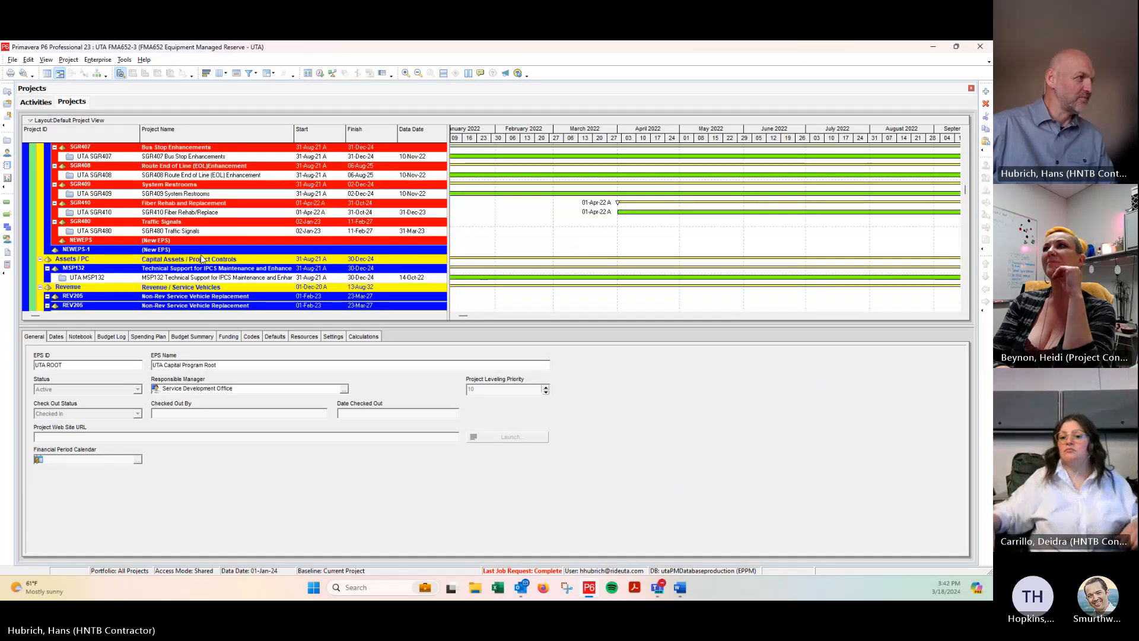
{"action": "scroll", "coordinate": [201, 259], "scroll_direction": "down", "scroll_amount": 2}
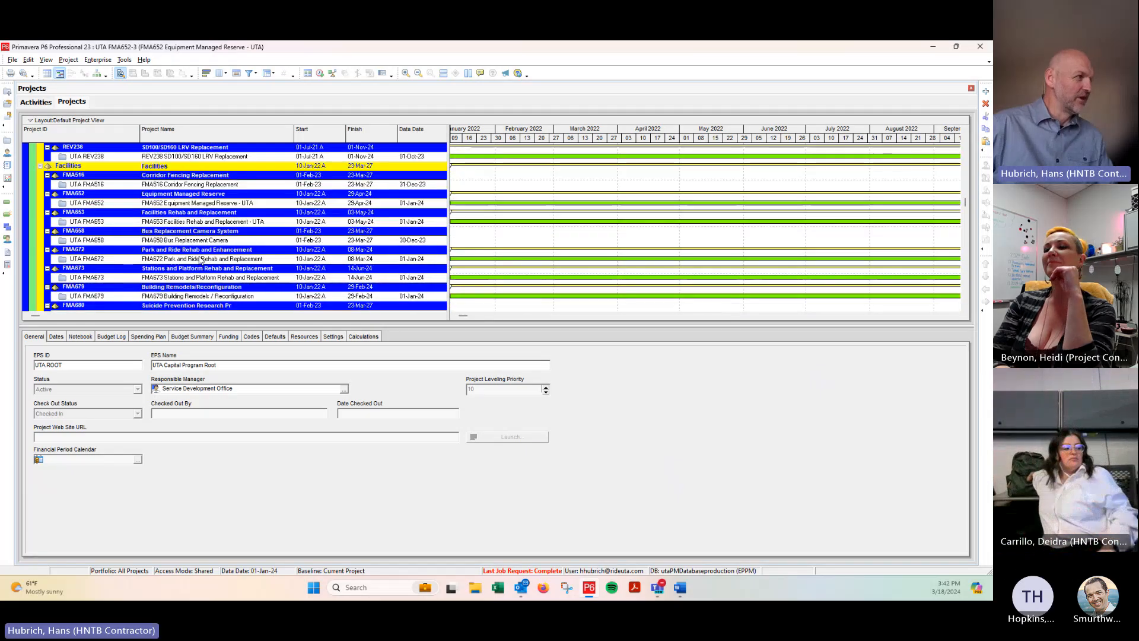
{"action": "left_click", "coordinate": [172, 203]}
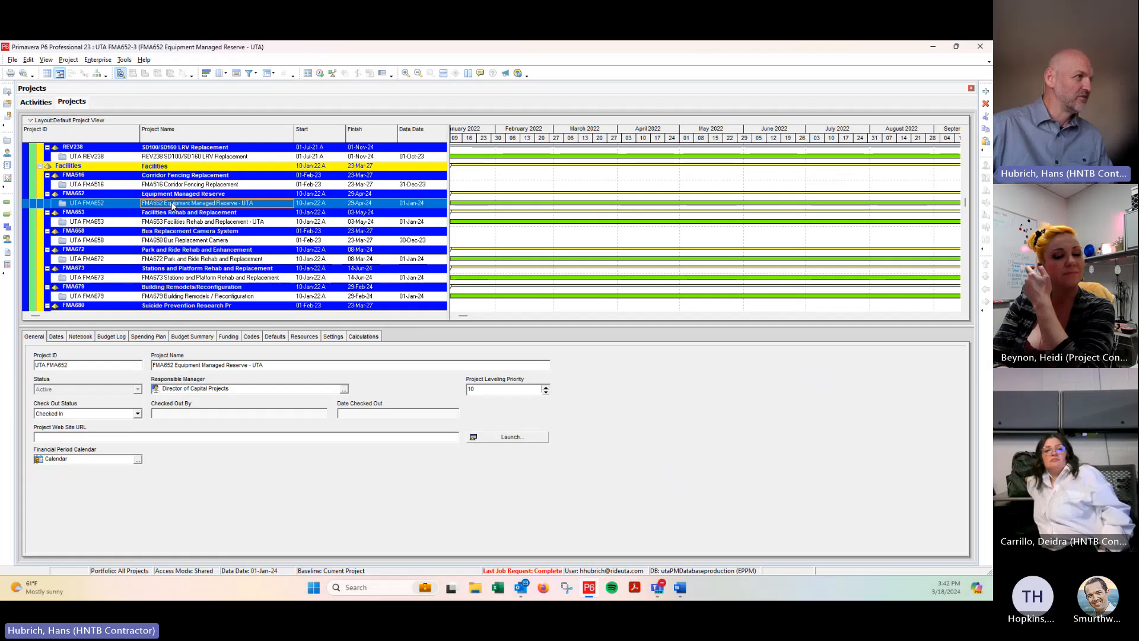
{"action": "right_click", "coordinate": [173, 204]}
{"action": "left_click", "coordinate": [202, 210]}
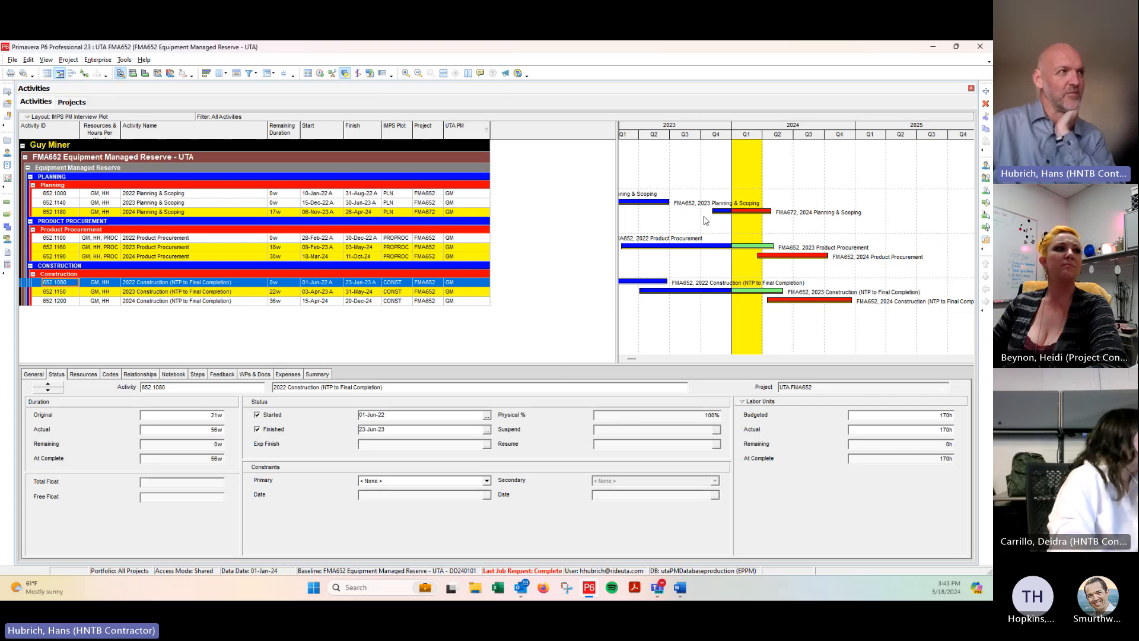
{"action": "left_click", "coordinate": [320, 73]}
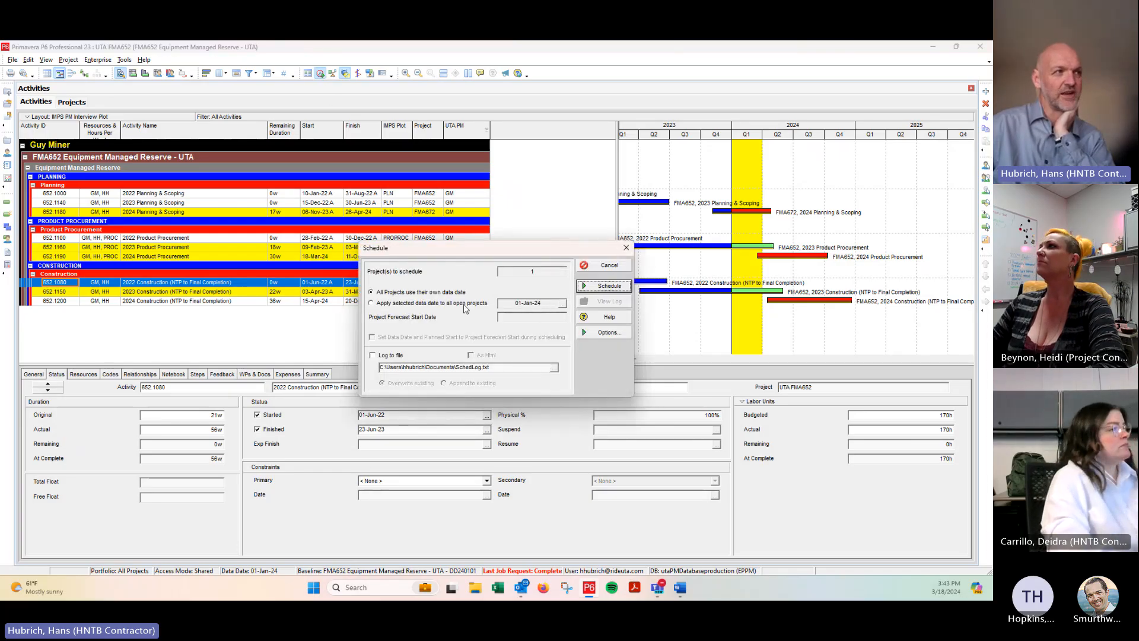
{"action": "left_click", "coordinate": [623, 264]}
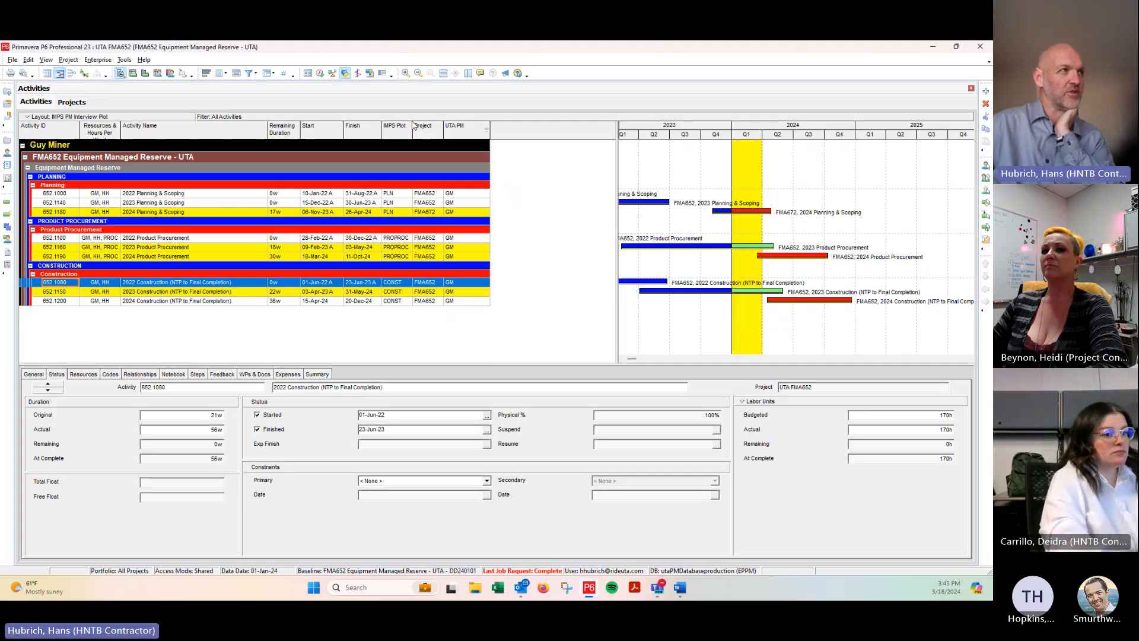
{"action": "left_click", "coordinate": [319, 74]}
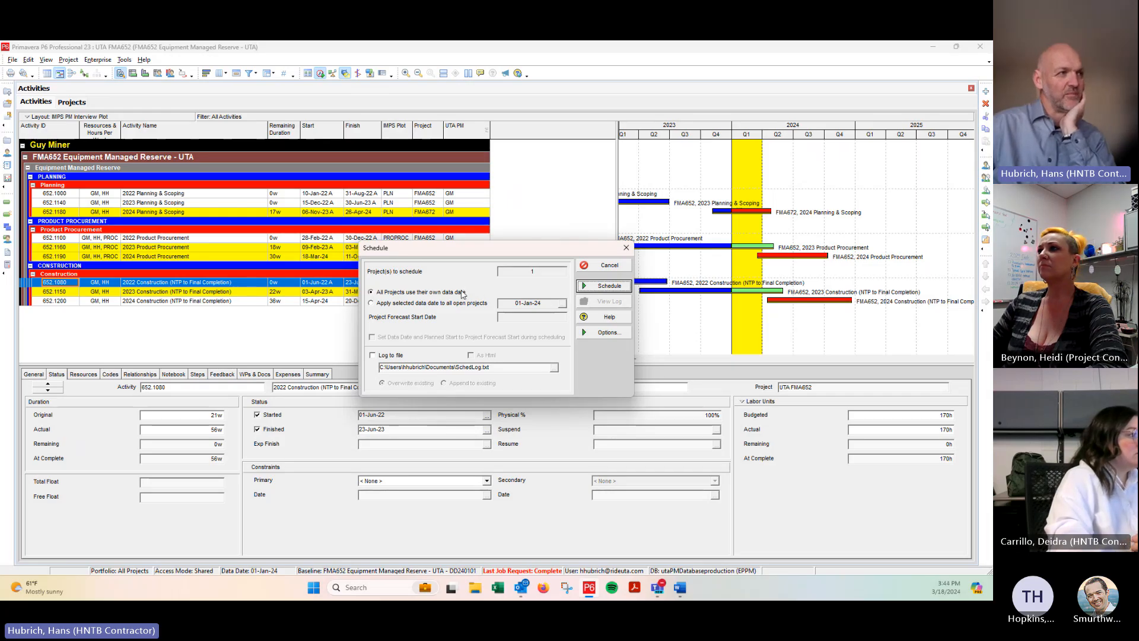
{"action": "left_click", "coordinate": [371, 303]}
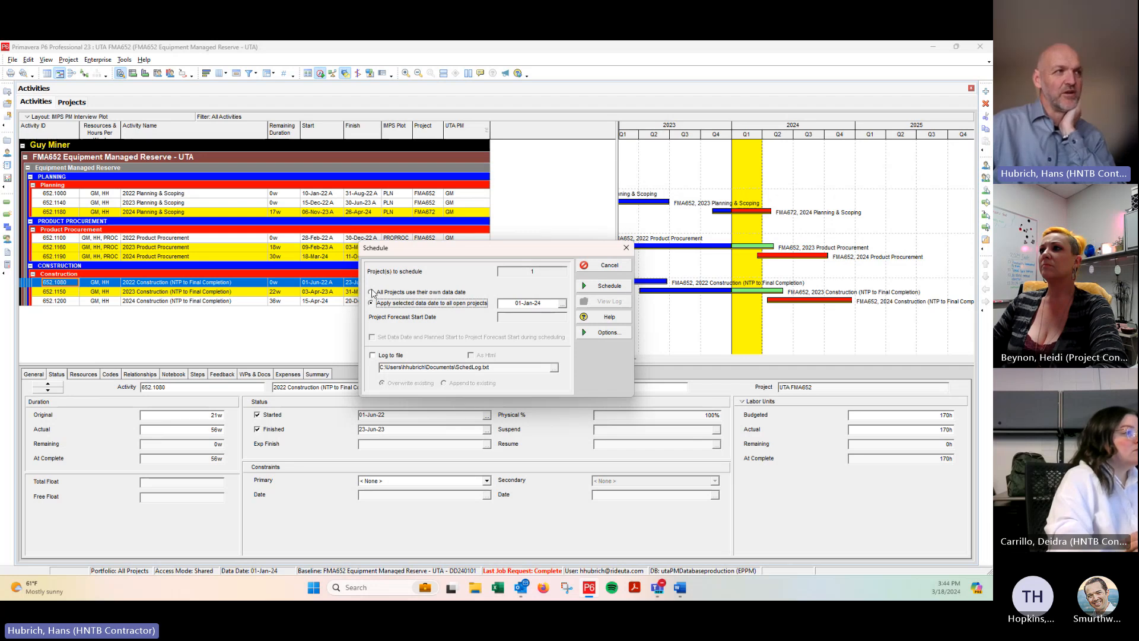
{"action": "left_click", "coordinate": [372, 292]}
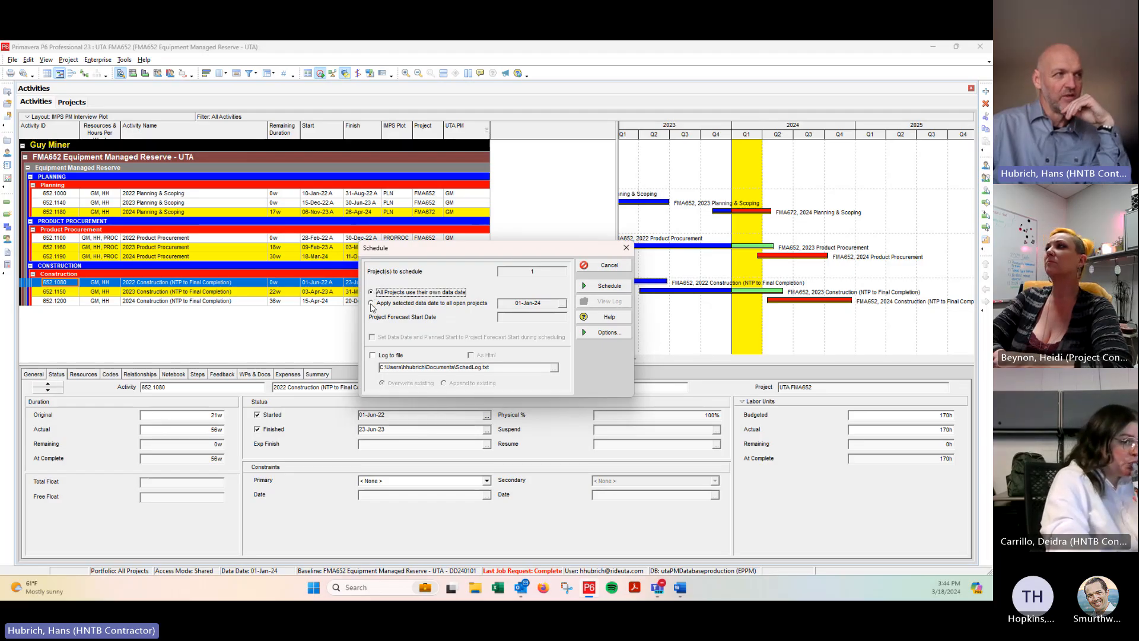
{"action": "left_click", "coordinate": [372, 304]}
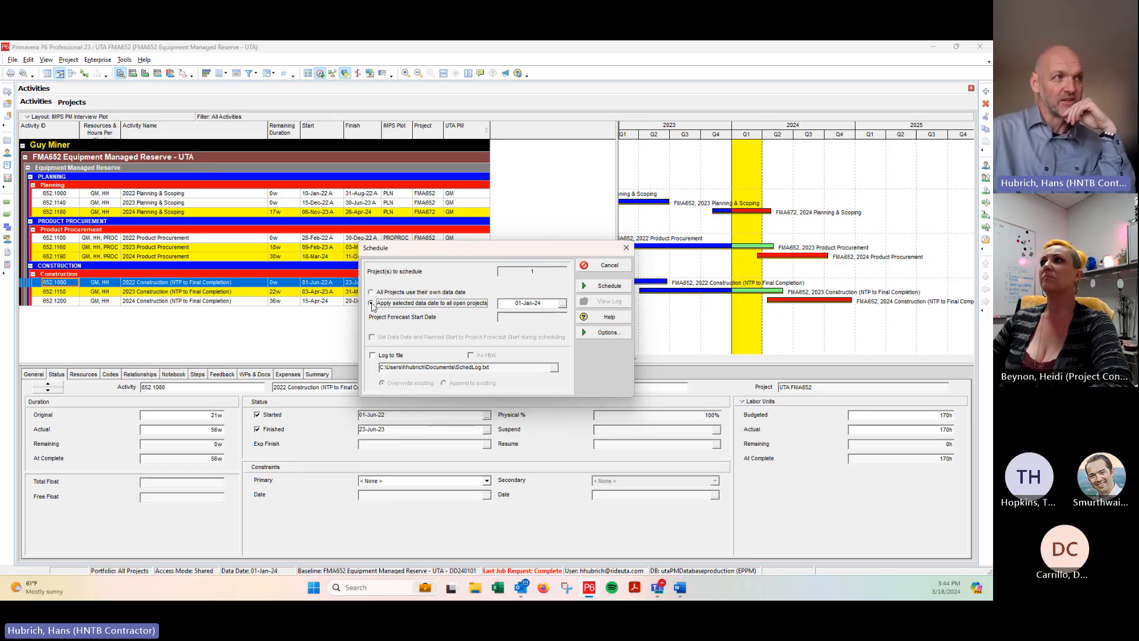
{"action": "left_click", "coordinate": [561, 303]}
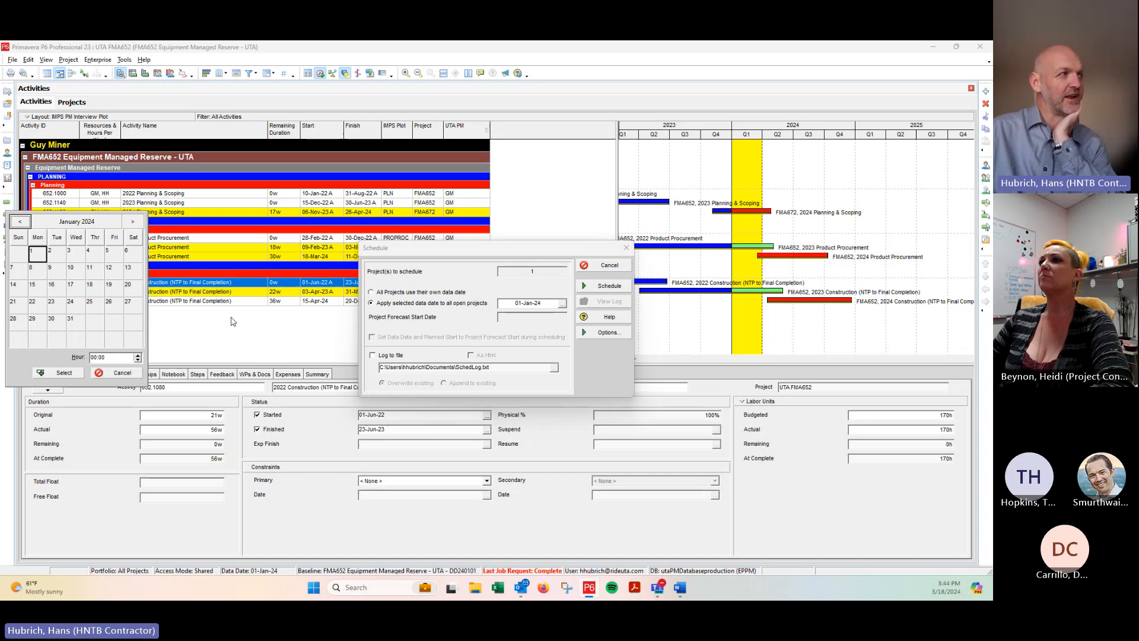
{"action": "left_click", "coordinate": [133, 221]}
{"action": "left_click", "coordinate": [132, 221]}
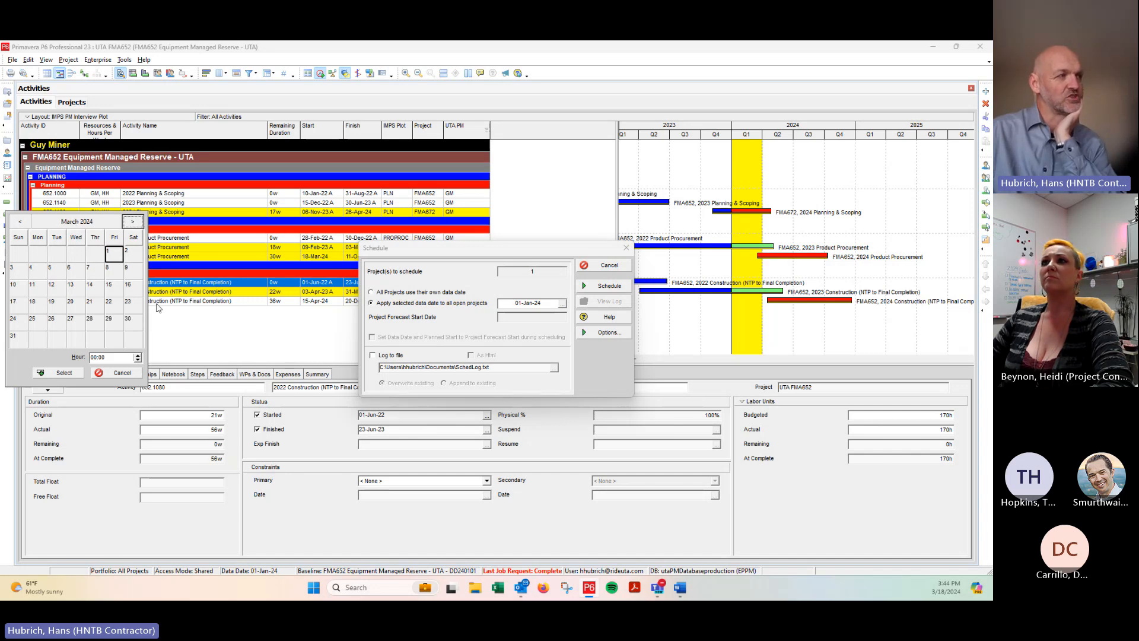
{"action": "left_click", "coordinate": [21, 340]}
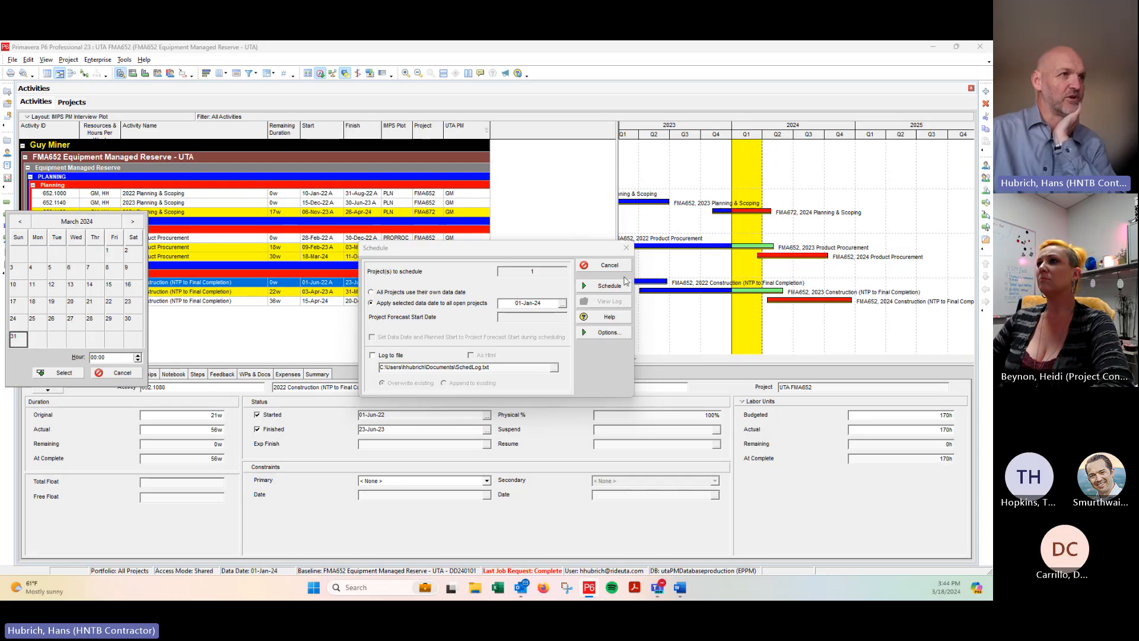
{"action": "left_click", "coordinate": [107, 372]}
{"action": "left_click", "coordinate": [605, 265]}
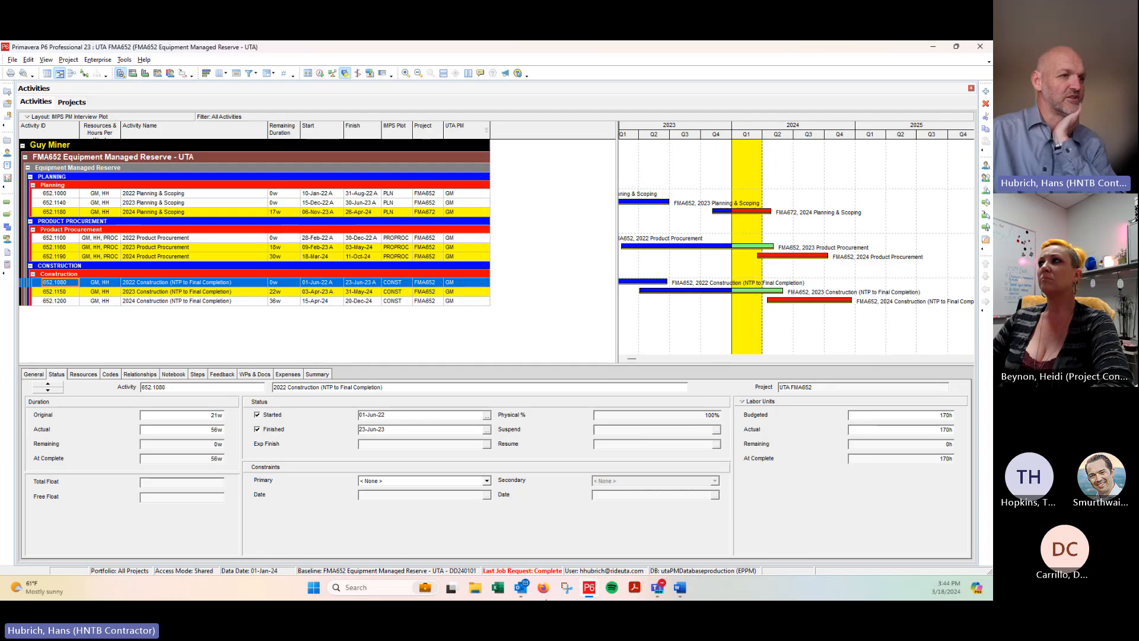
Capture a screen snip of the UTA FMA652 activity table and its Gantt chart
{"action": "left_click", "coordinate": [566, 589]}
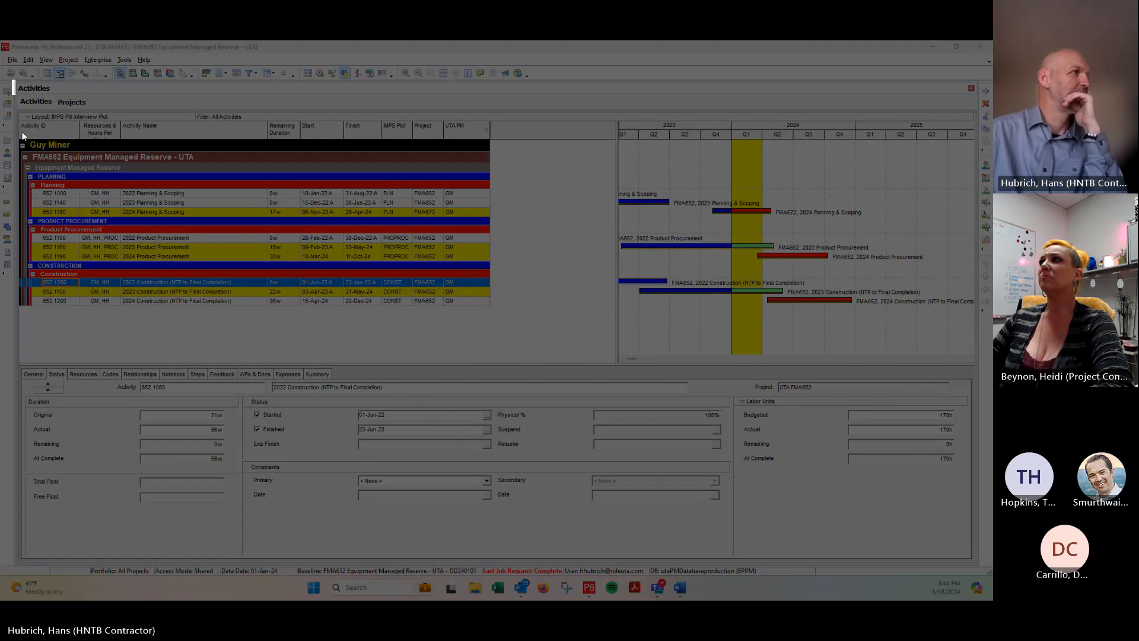
{"action": "left_click_drag", "start_coordinate": [13, 79], "coordinate": [953, 371]}
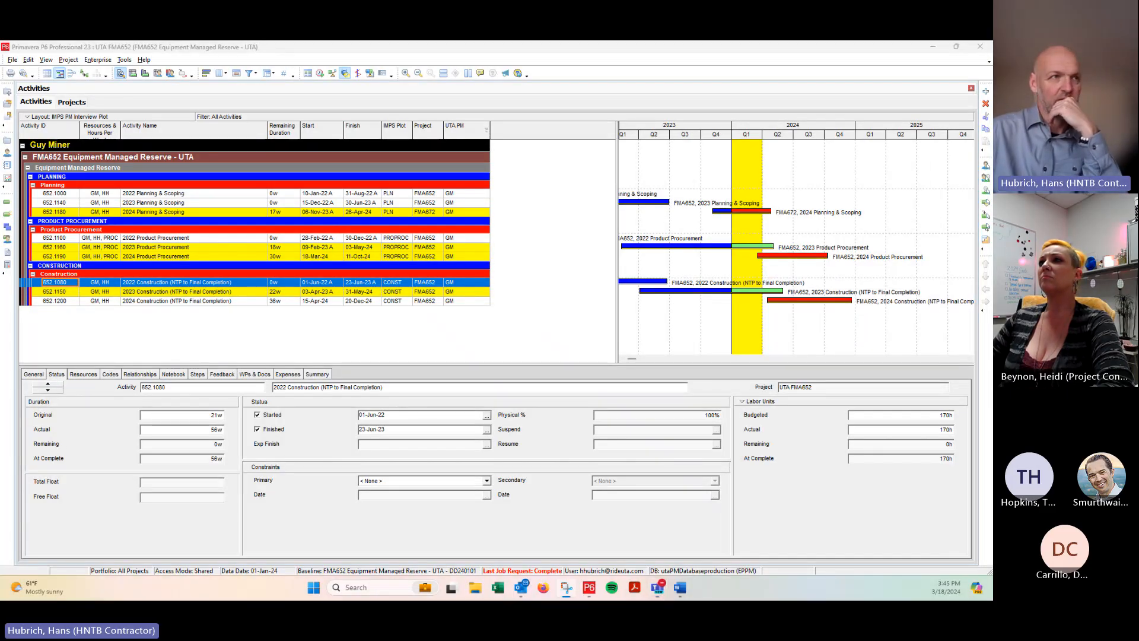
{"action": "left_click", "coordinate": [523, 259]}
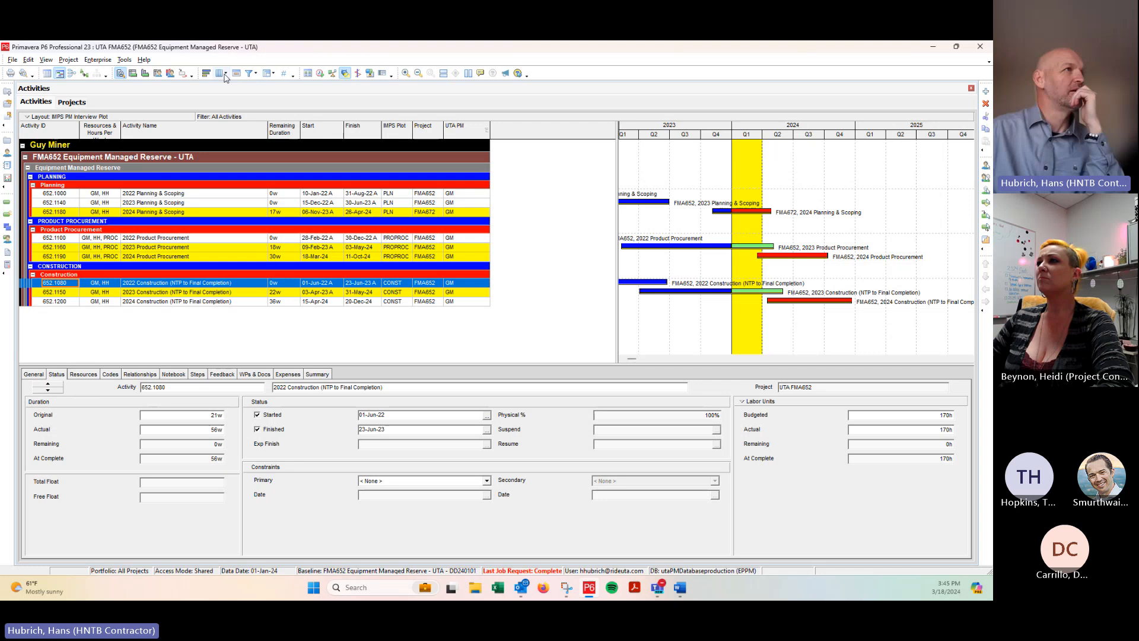
{"action": "left_click", "coordinate": [321, 74]}
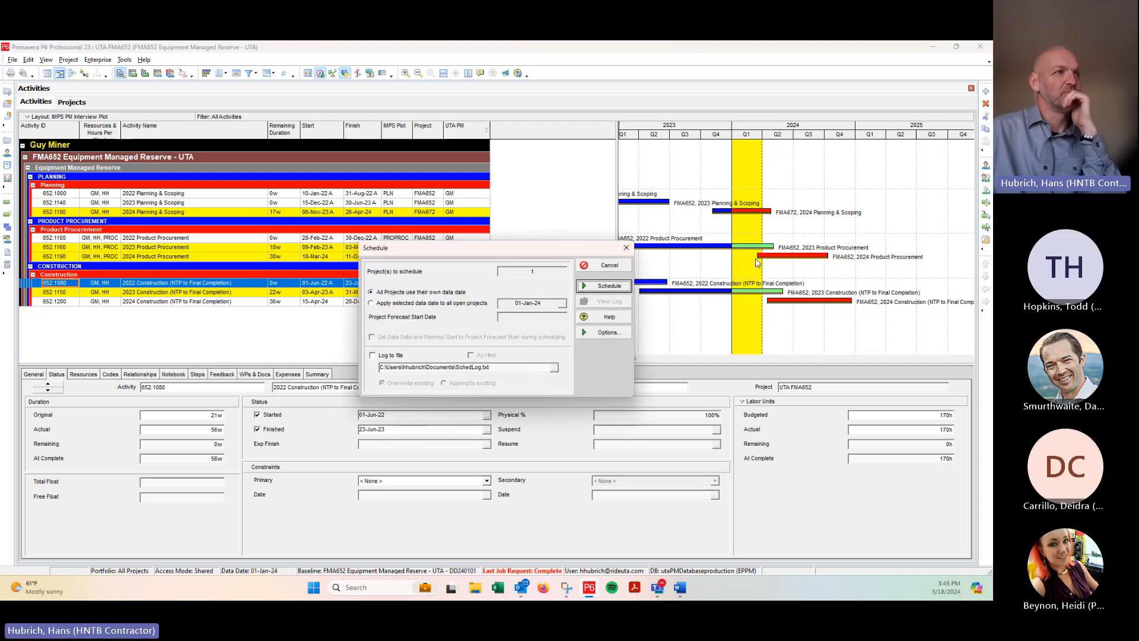
{"action": "left_click", "coordinate": [371, 302]}
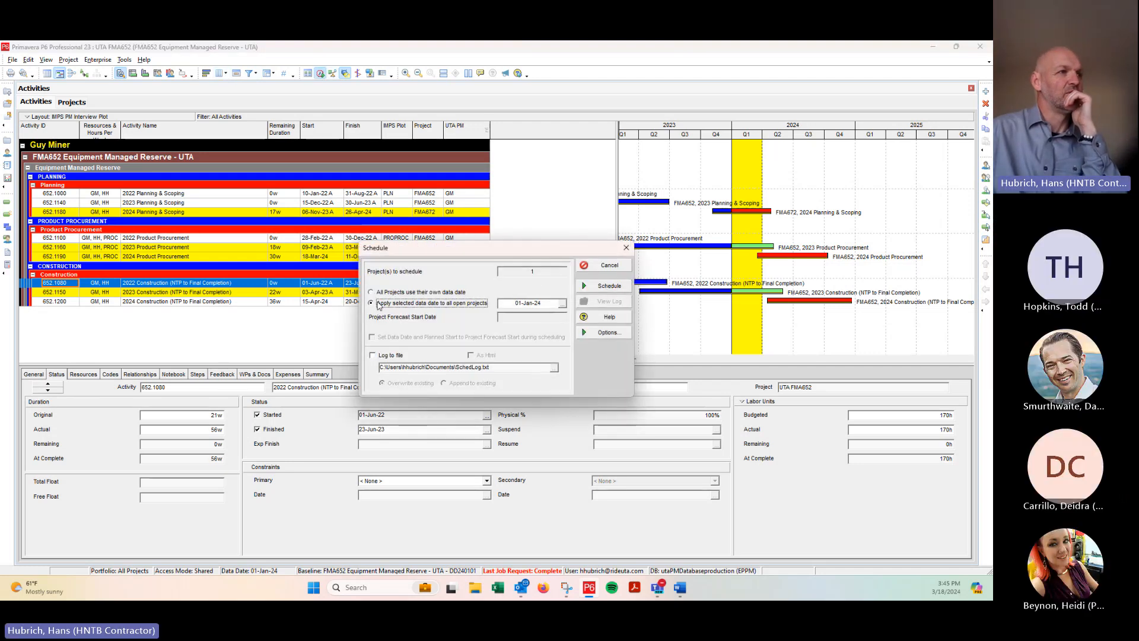
{"action": "left_click", "coordinate": [561, 303]}
{"action": "left_click", "coordinate": [132, 221]}
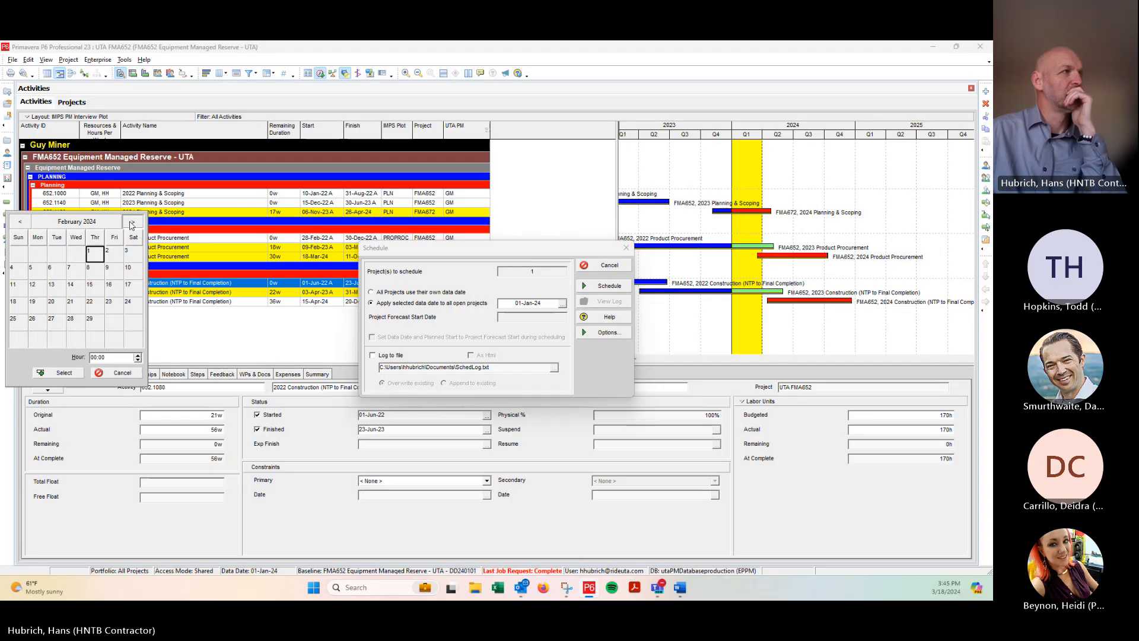
{"action": "left_click", "coordinate": [133, 221]}
{"action": "left_click", "coordinate": [18, 341]}
{"action": "left_click", "coordinate": [60, 374]}
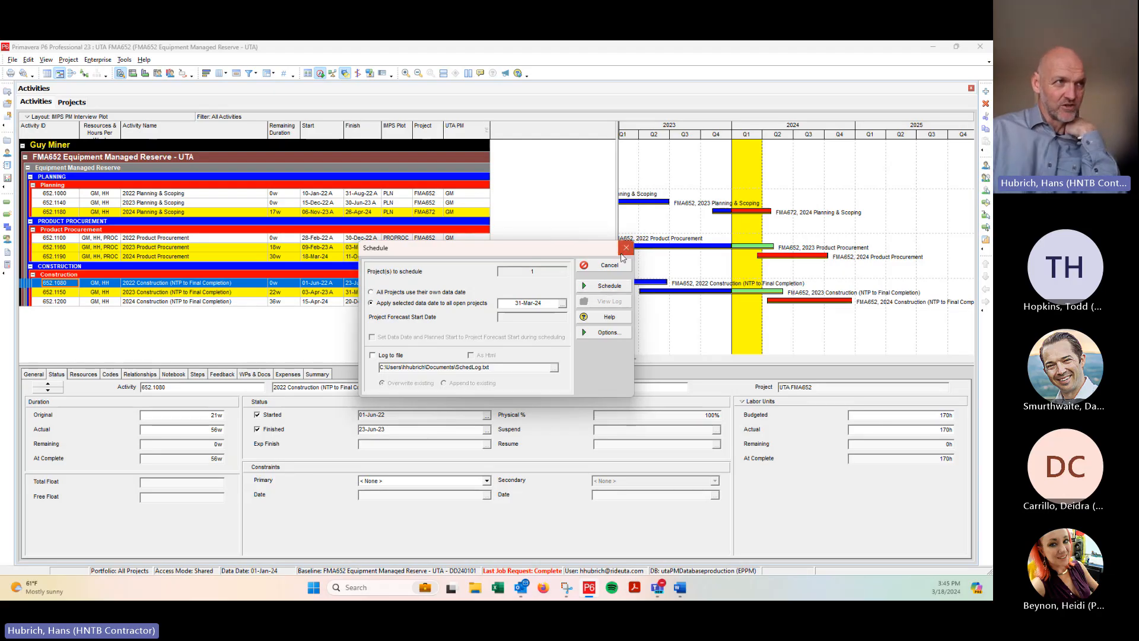
{"action": "left_click_drag", "start_coordinate": [589, 253], "coordinate": [446, 163]}
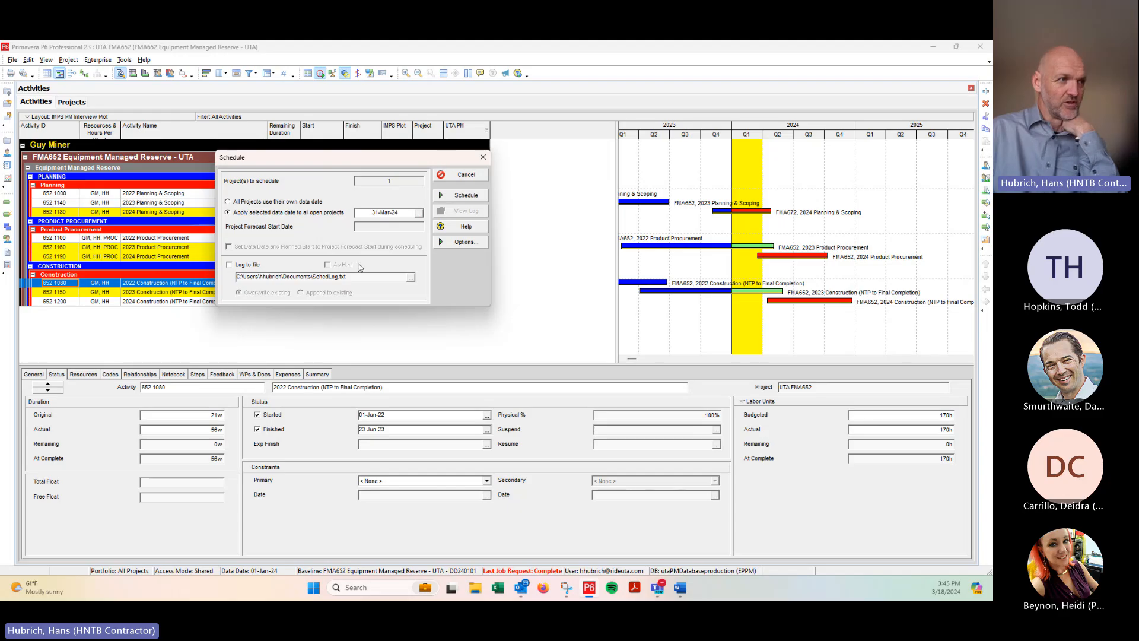
{"action": "left_click", "coordinate": [483, 157]}
Schedule UTA FMA652 with a selected data date of 31-Mar-24 applied to all open projects
{"action": "left_click", "coordinate": [246, 211]}
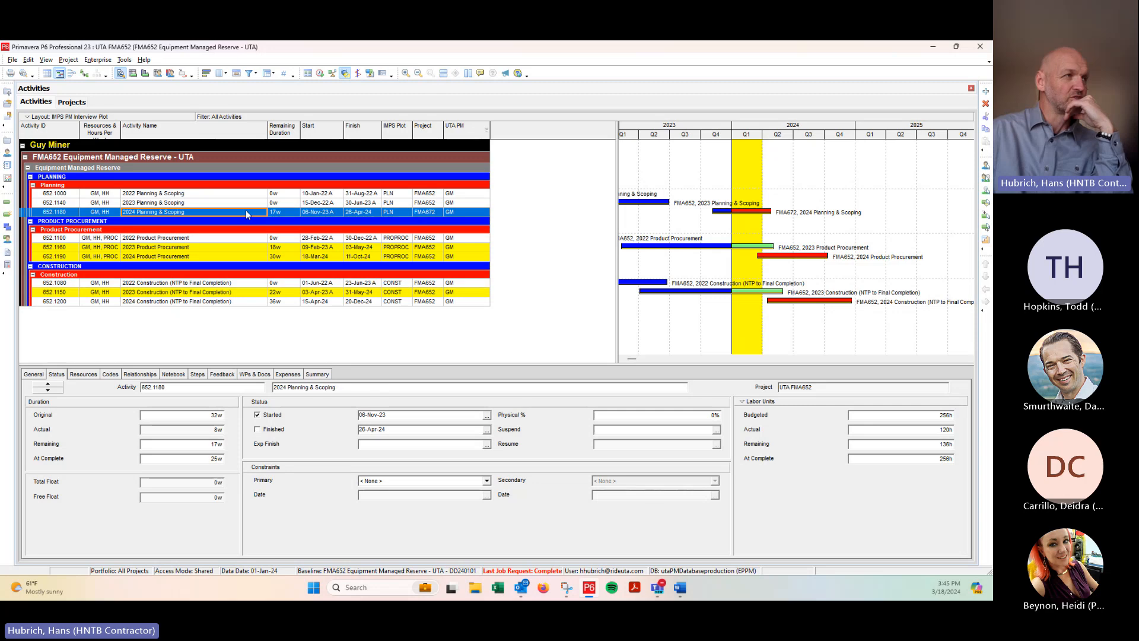
{"action": "key", "text": "Tab"}
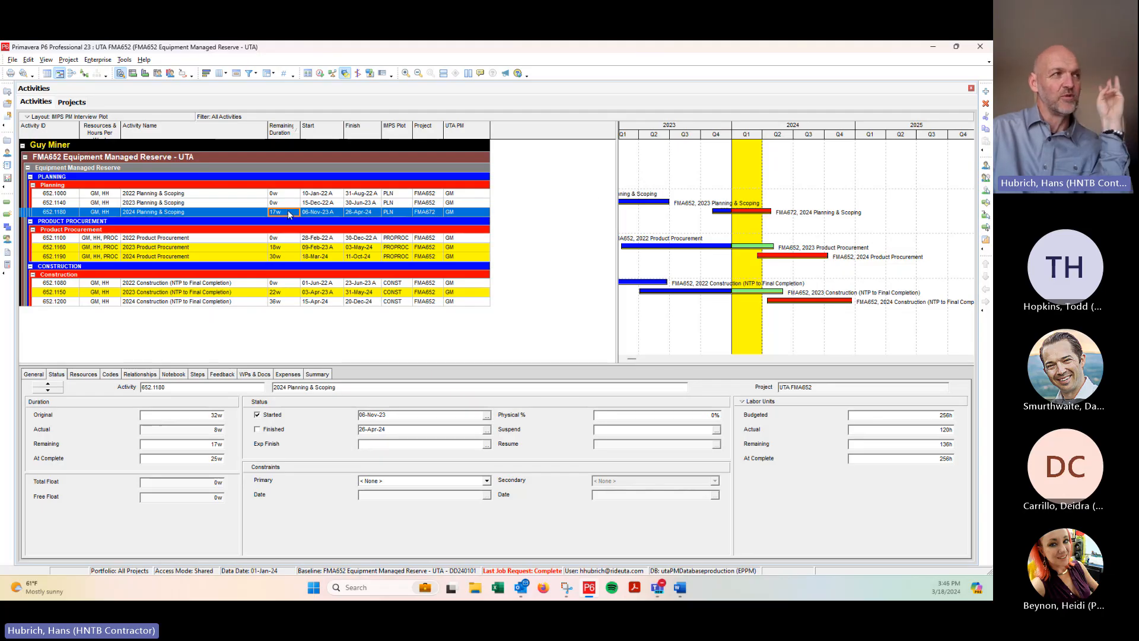
{"action": "left_click", "coordinate": [319, 73]}
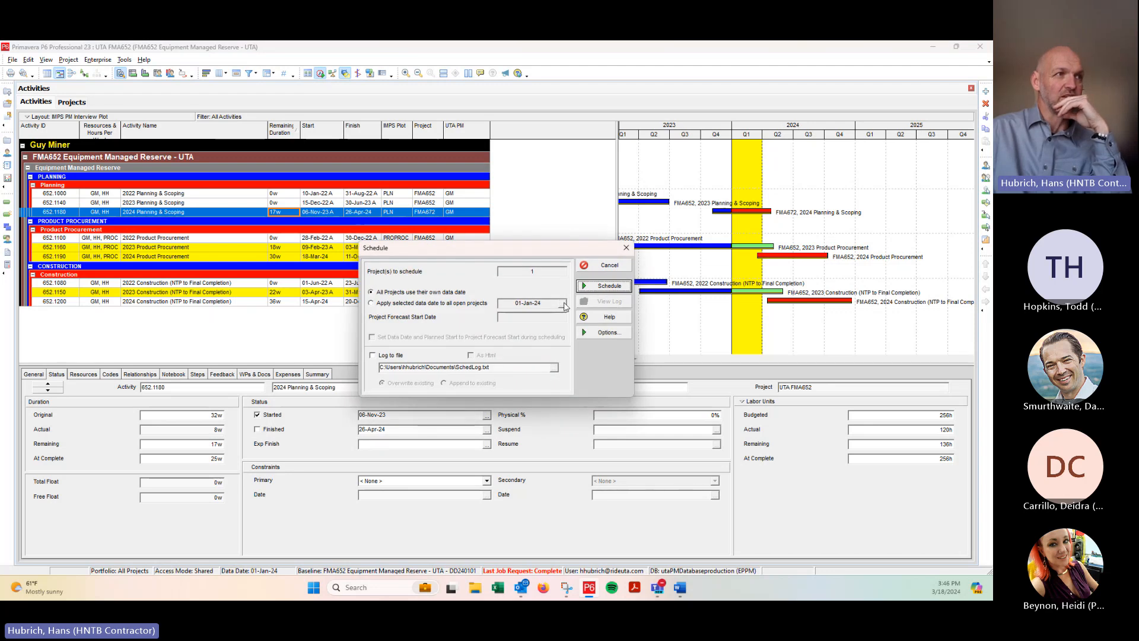
{"action": "left_click", "coordinate": [370, 303]}
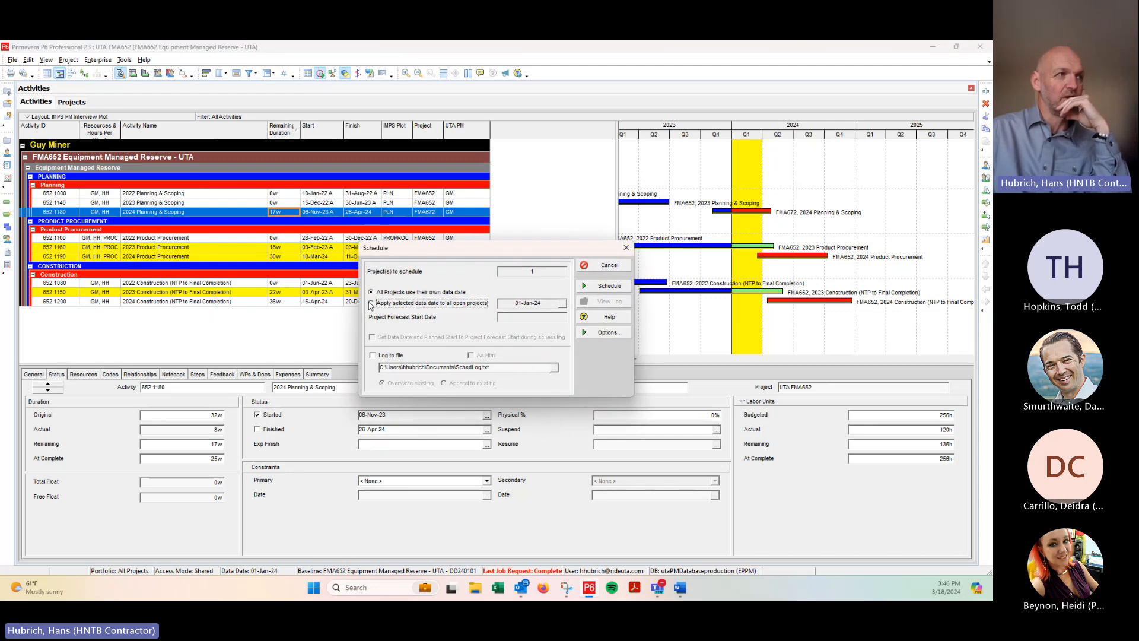
{"action": "left_click", "coordinate": [562, 303]}
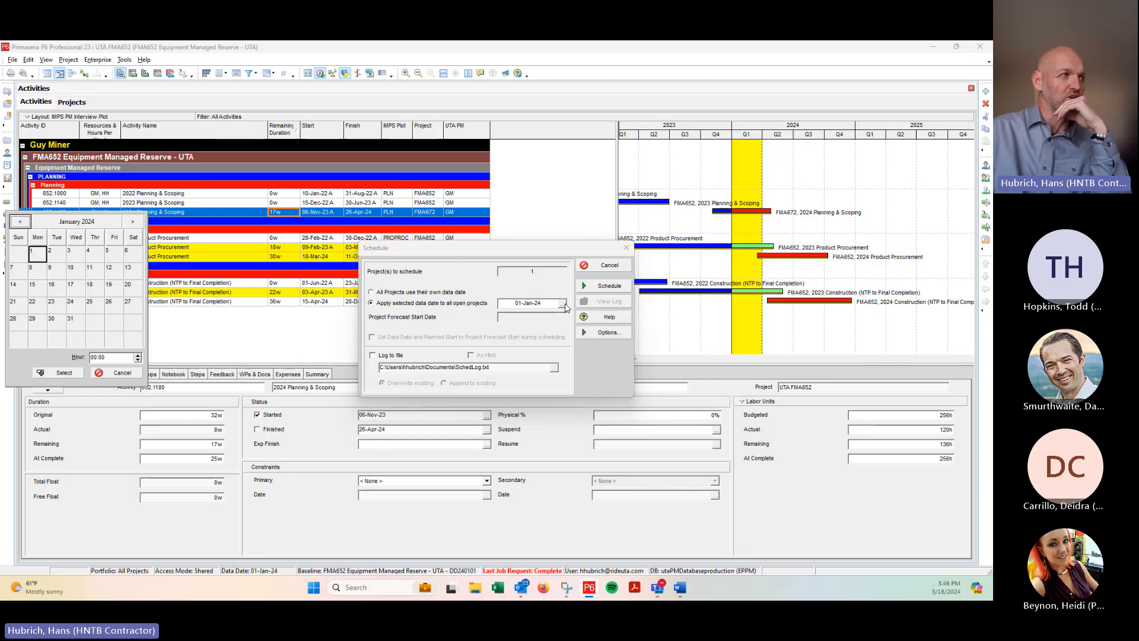
{"action": "left_click", "coordinate": [132, 221]}
{"action": "left_click", "coordinate": [132, 222]}
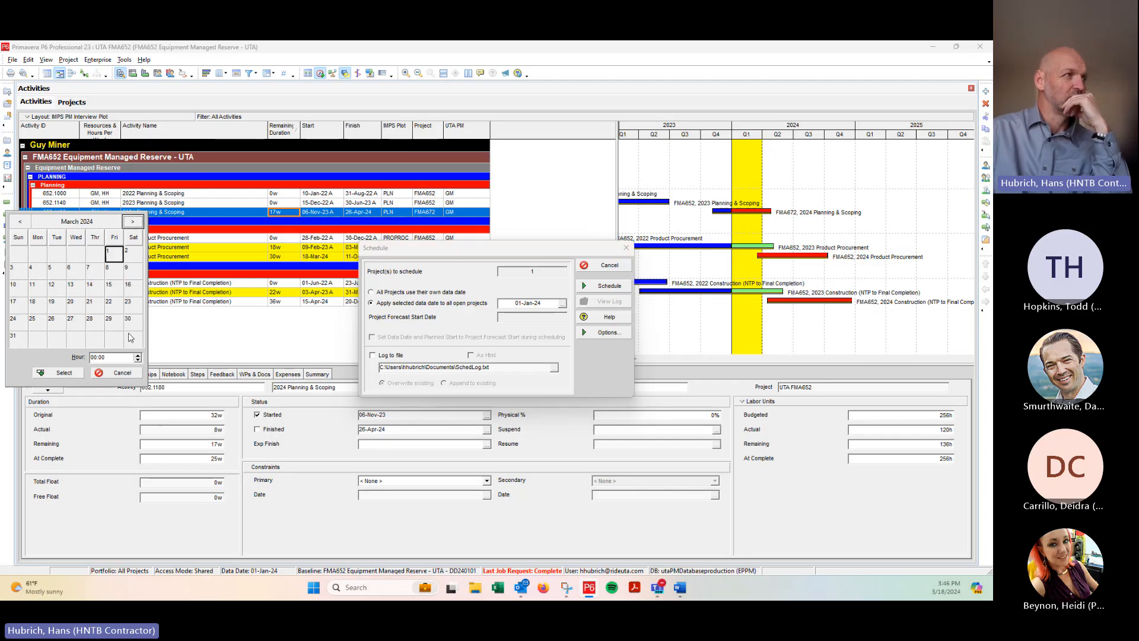
{"action": "left_click", "coordinate": [17, 337]}
{"action": "left_click", "coordinate": [59, 373]}
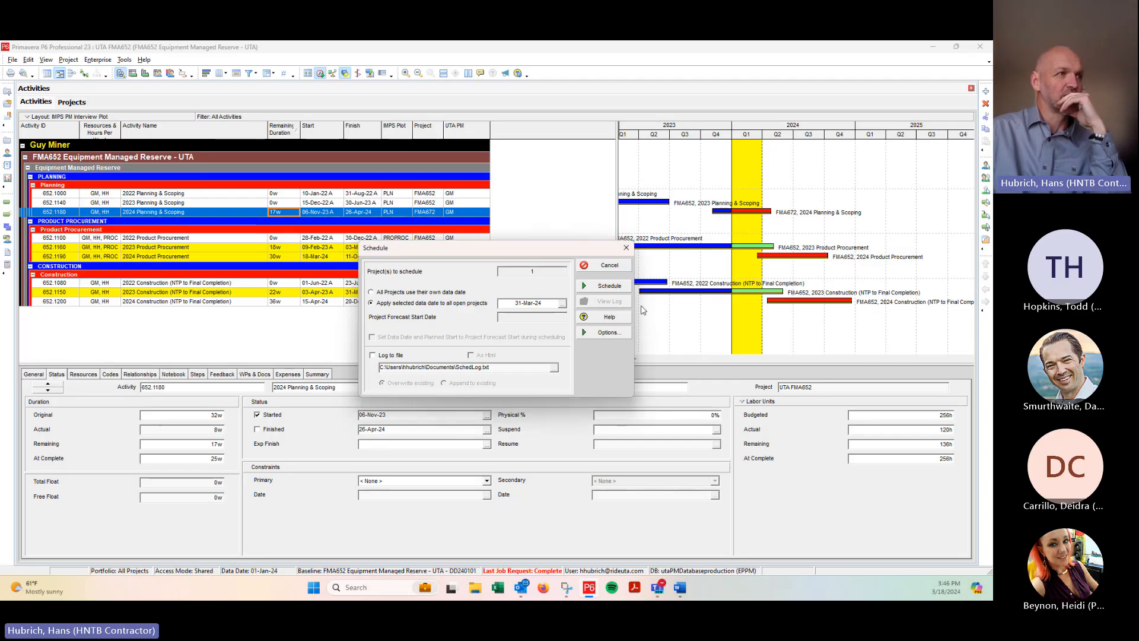
{"action": "left_click", "coordinate": [606, 287]}
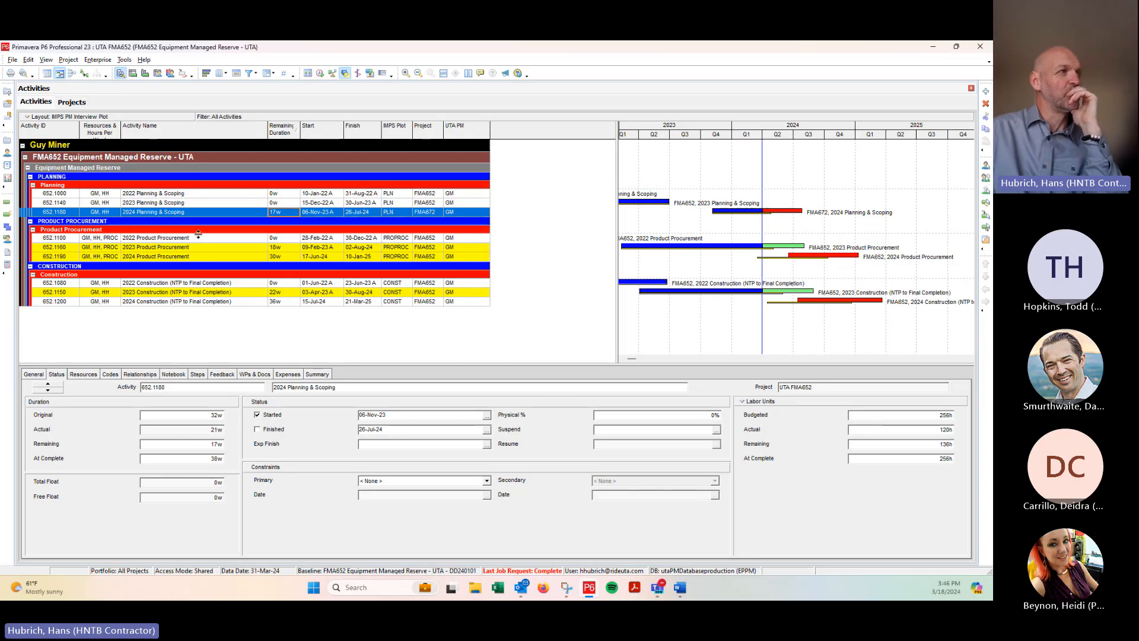
Review the status details of the 2023 Product Procurement, 2023 Construction and 2024 Planning & Scoping activities in the rescheduled project
{"action": "left_click", "coordinate": [203, 256]}
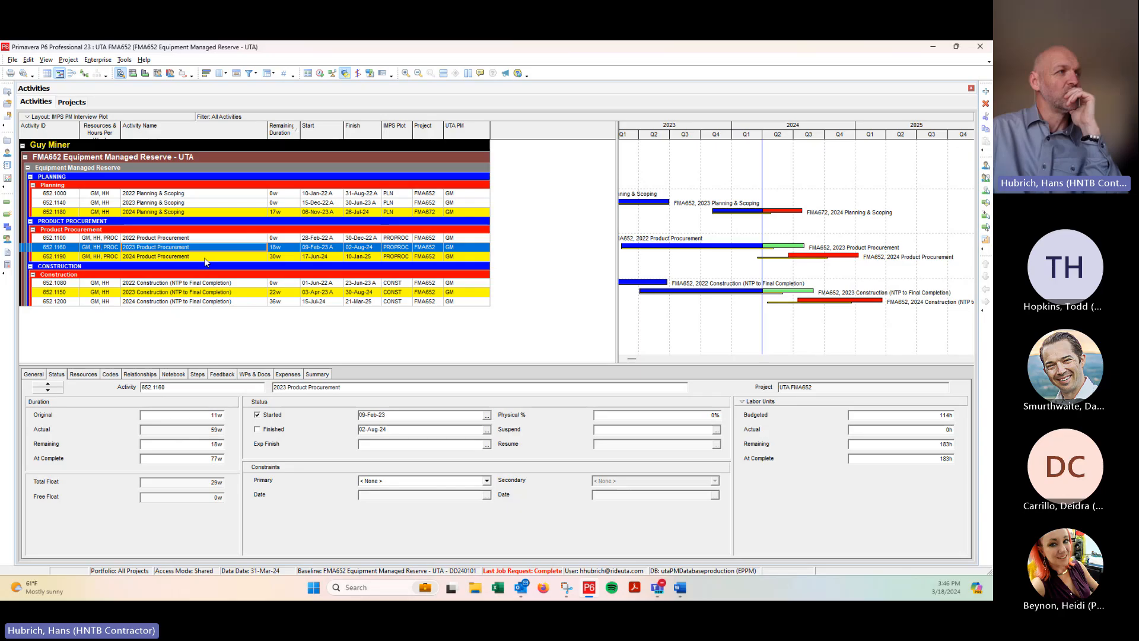
{"action": "left_click", "coordinate": [210, 291]}
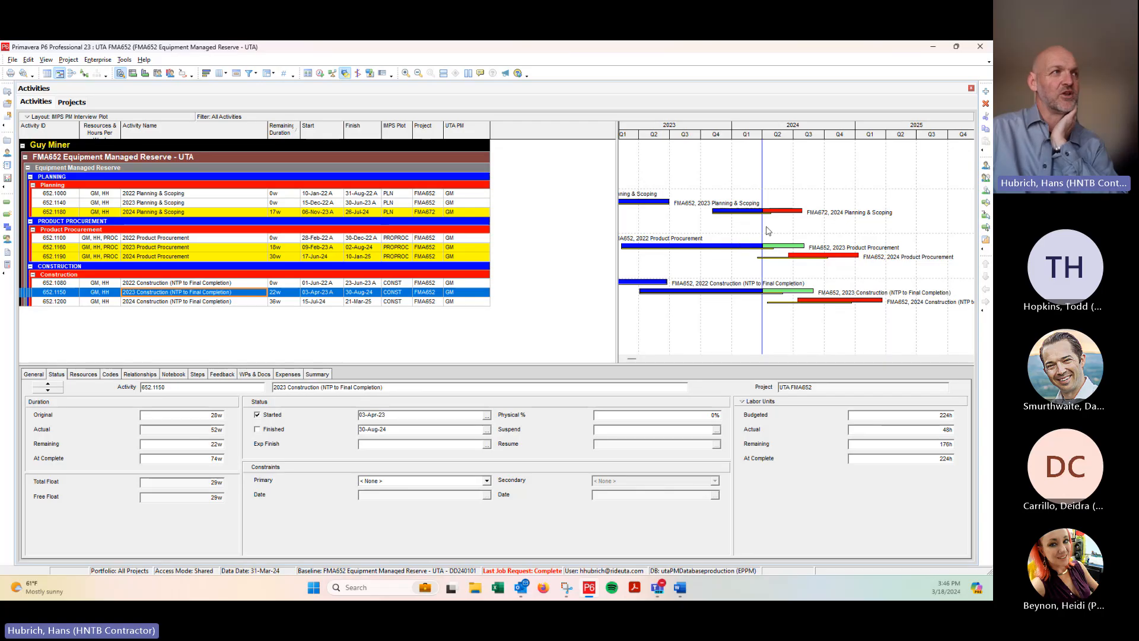
{"action": "left_click", "coordinate": [258, 211]}
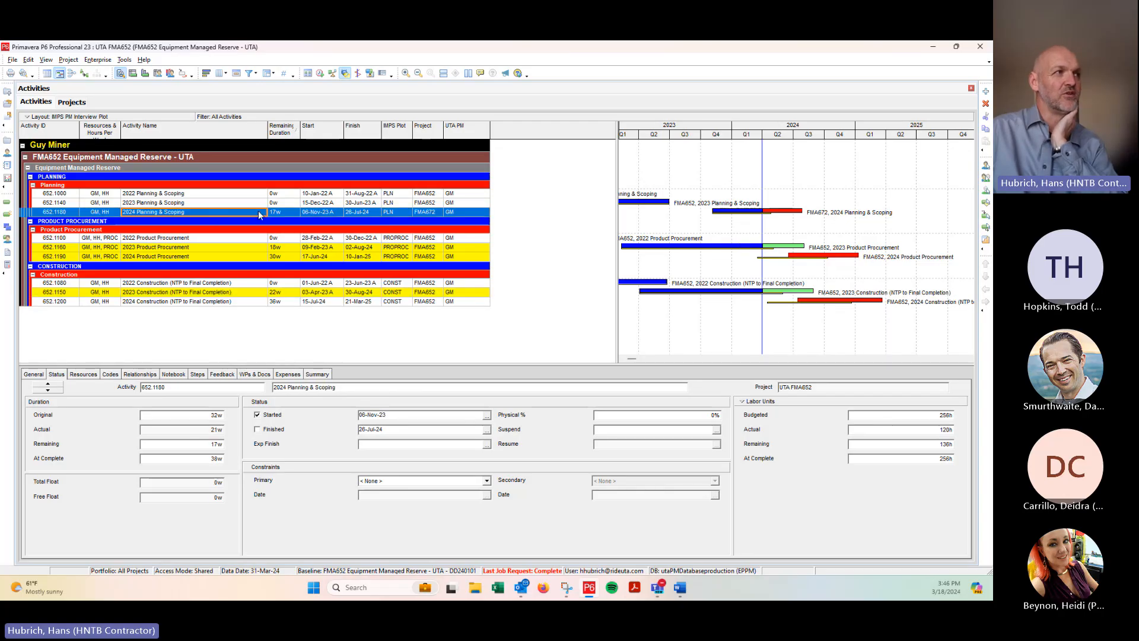
{"action": "left_click", "coordinate": [277, 215]}
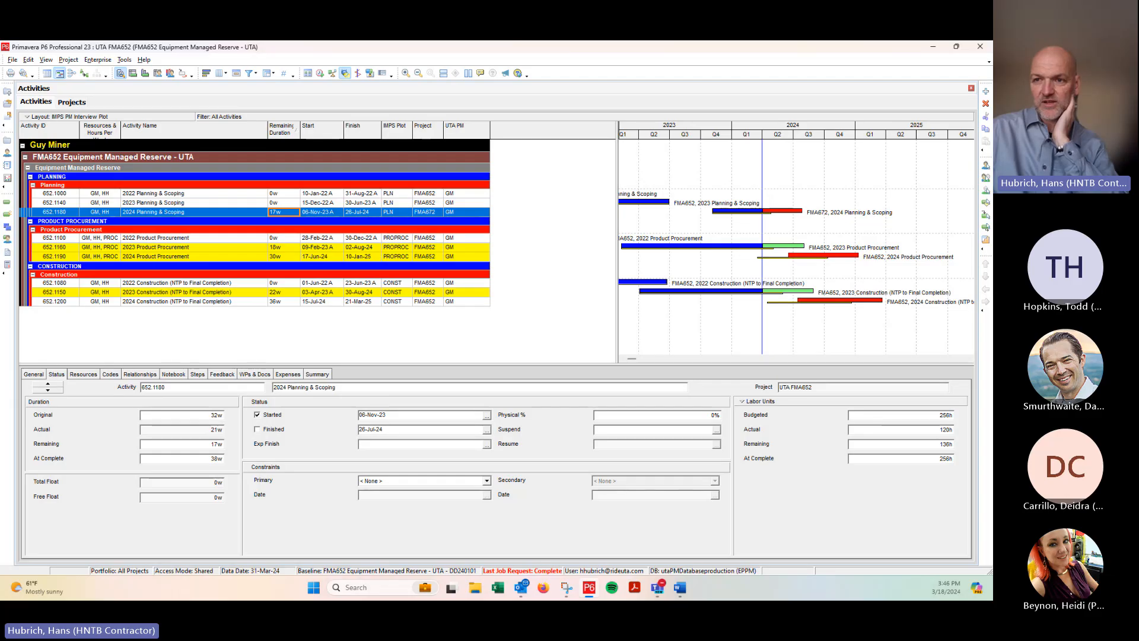
{"action": "key", "text": "alt+Tab"}
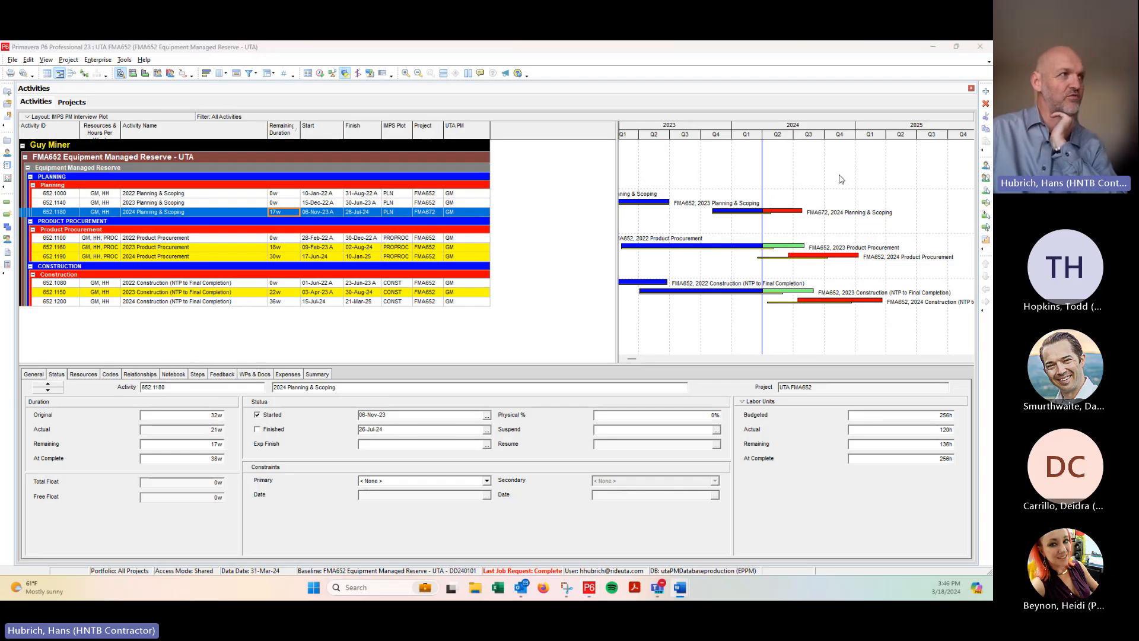
Mark activity 652.1180, 2024 Planning & Scoping, as finished in its status details
{"action": "left_click", "coordinate": [283, 211]}
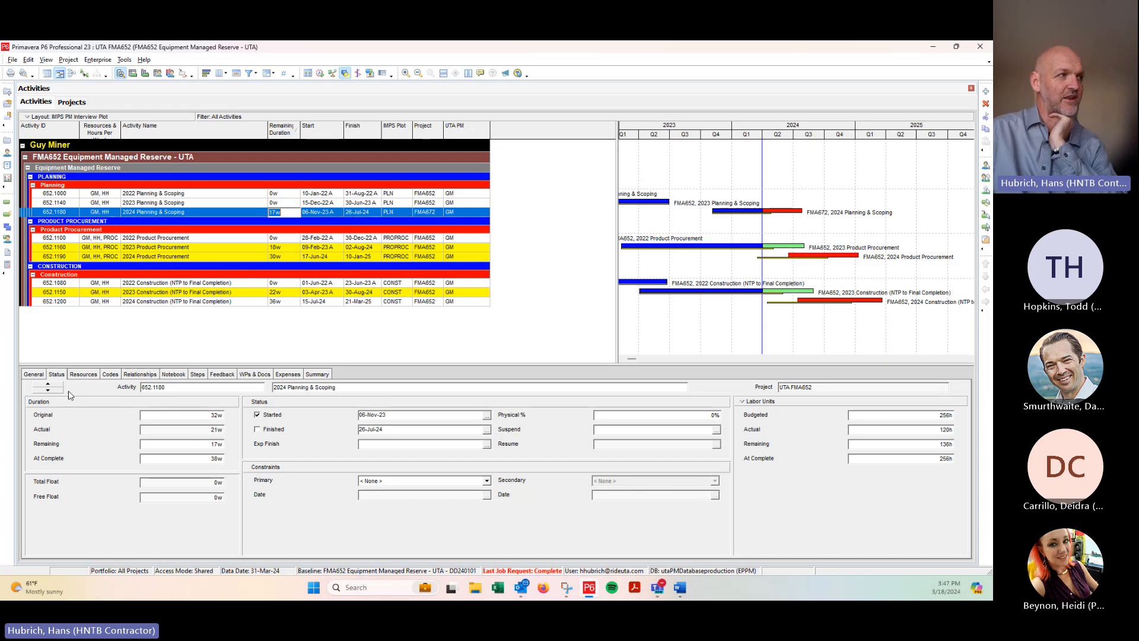
{"action": "left_click", "coordinate": [257, 430]}
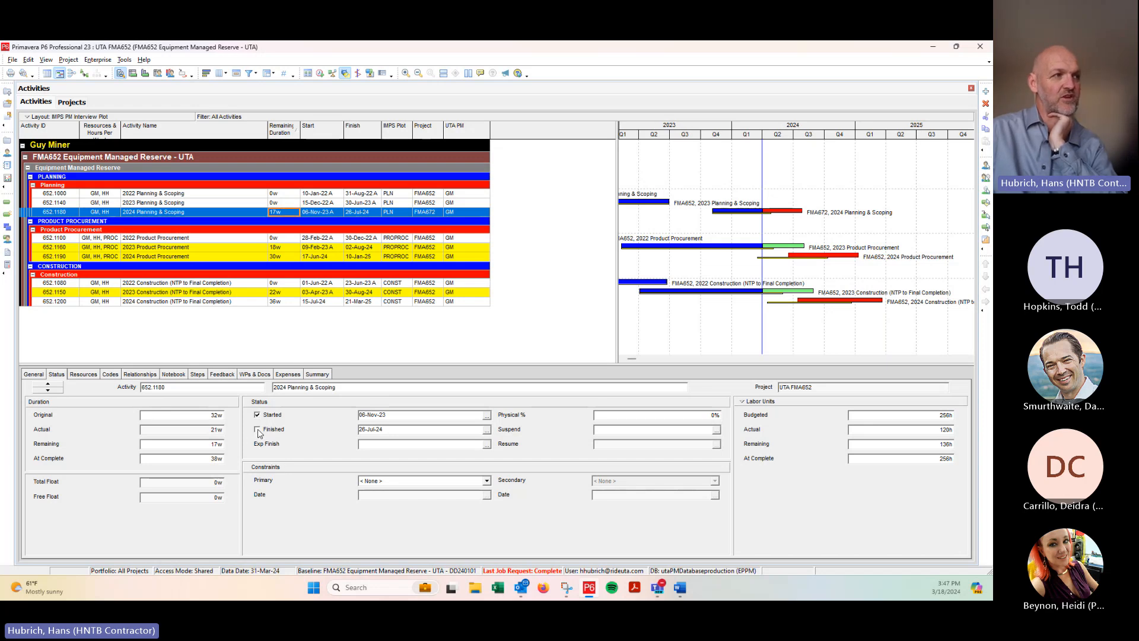
{"action": "left_click", "coordinate": [223, 211]}
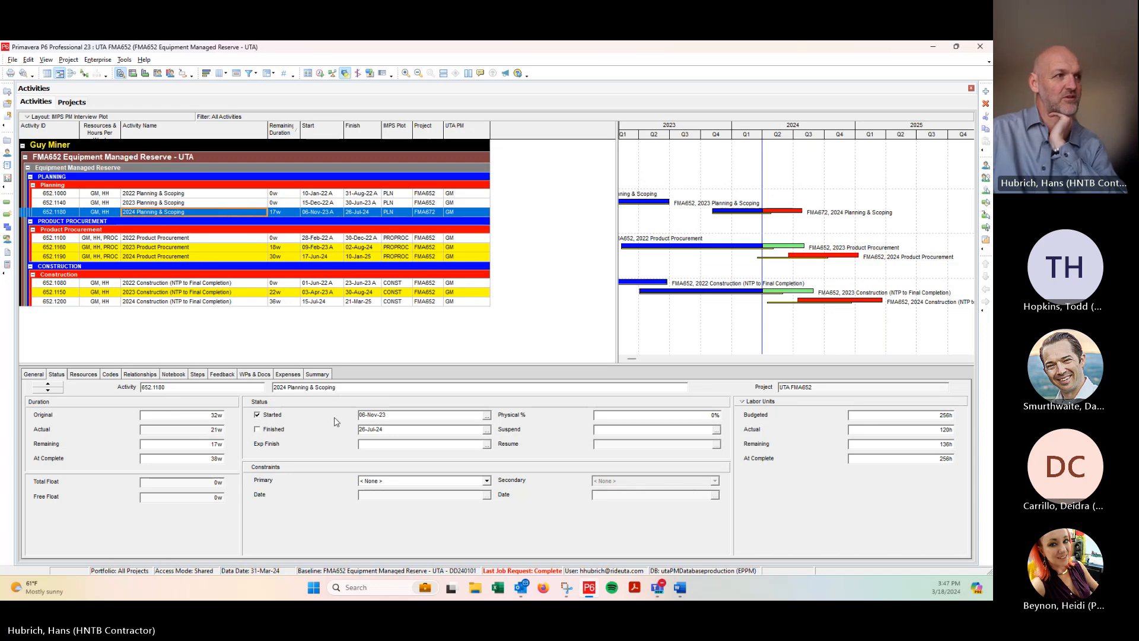
{"action": "left_click", "coordinate": [257, 430]}
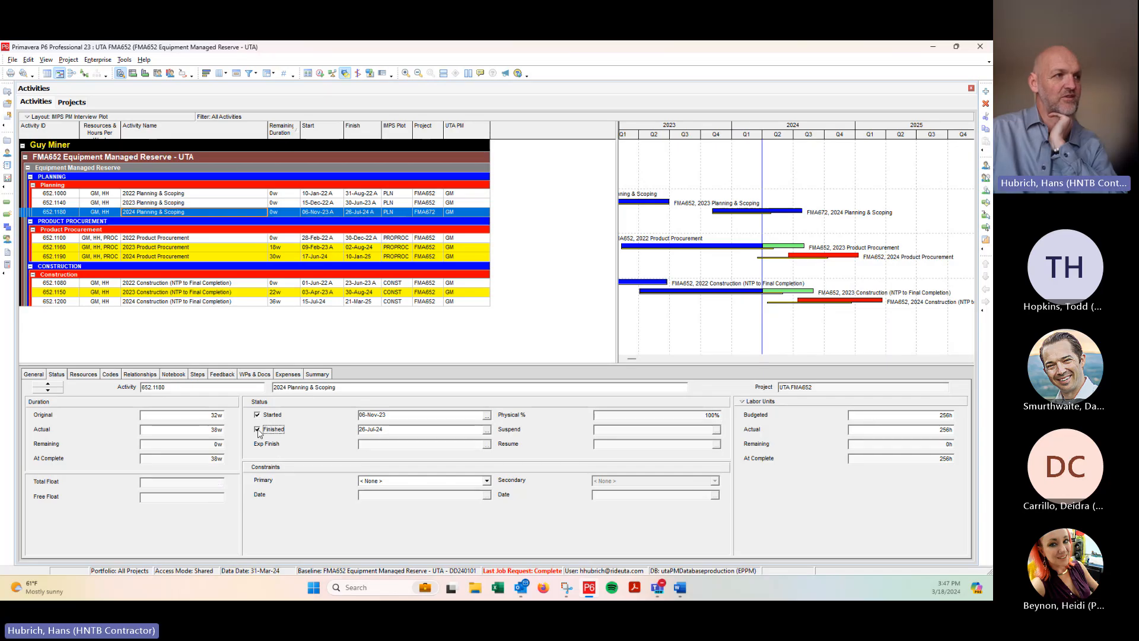
Set the actual finish date of activity 652.1180, 2024 Planning & Scoping, to 29-Mar-24
{"action": "left_click", "coordinate": [487, 429]}
{"action": "left_click", "coordinate": [19, 160]}
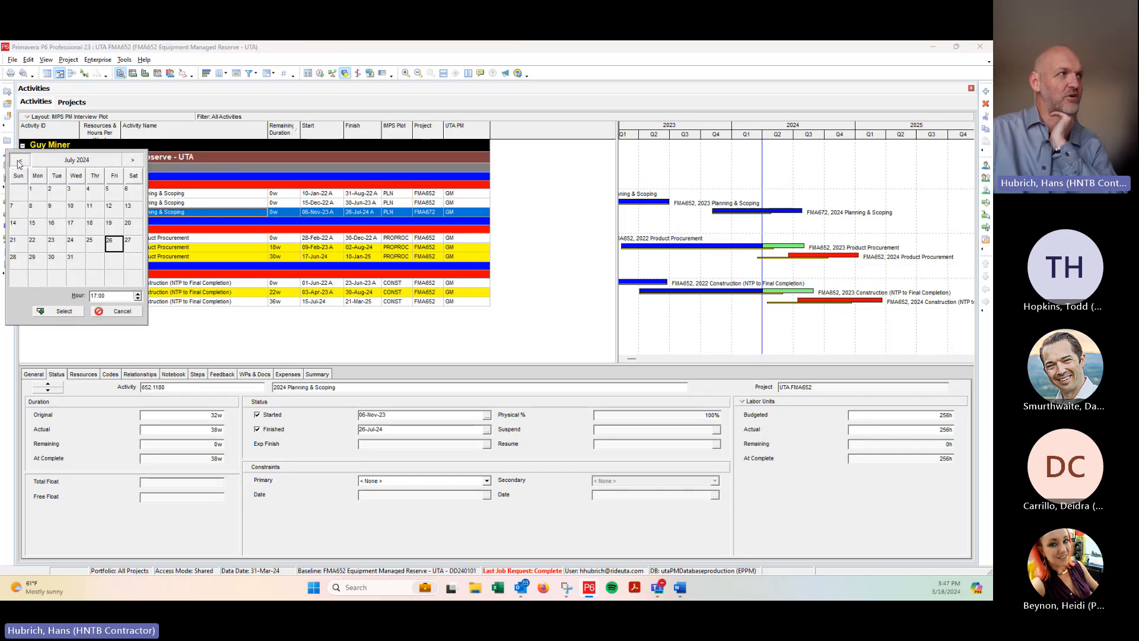
{"action": "left_click", "coordinate": [19, 160]}
{"action": "left_click", "coordinate": [19, 160]}
{"action": "left_click", "coordinate": [20, 160]}
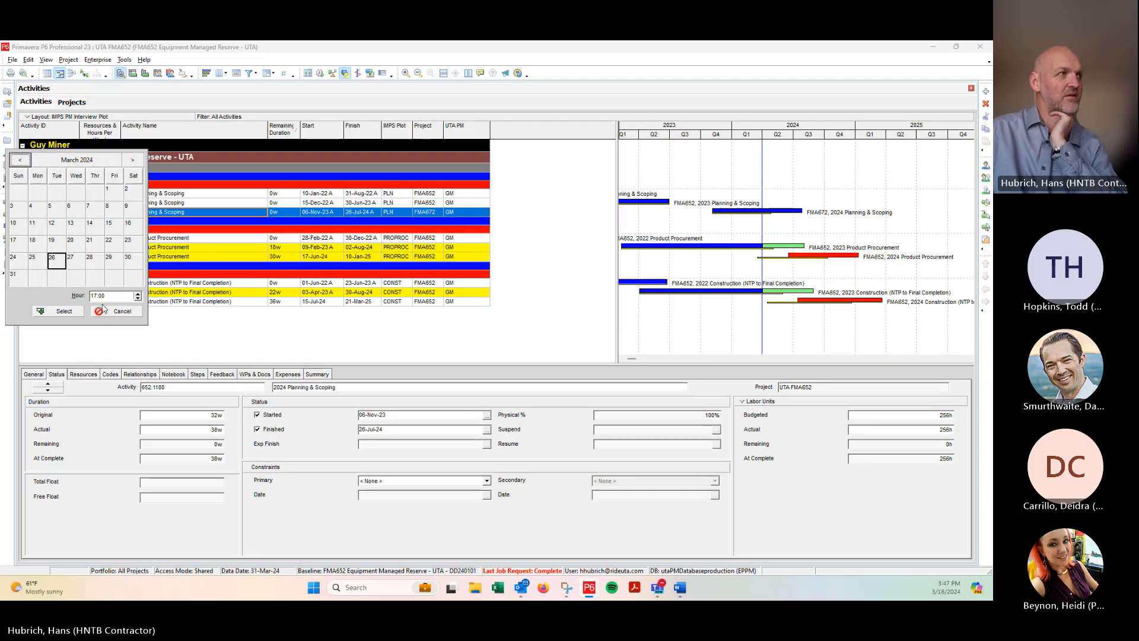
{"action": "left_click", "coordinate": [120, 264]}
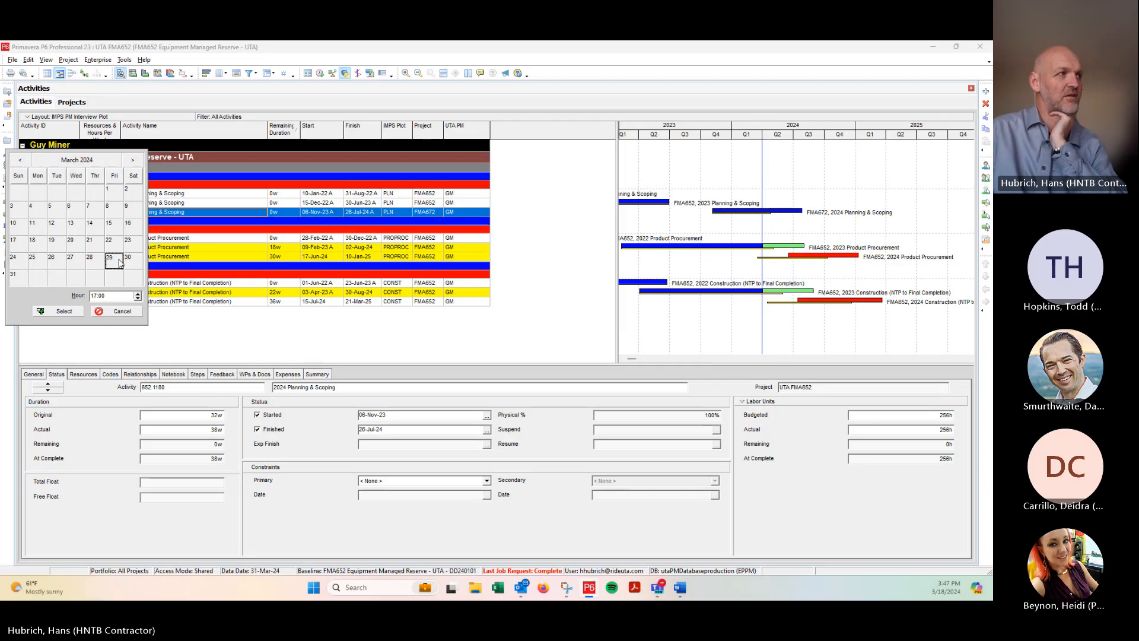
{"action": "left_click", "coordinate": [58, 311]}
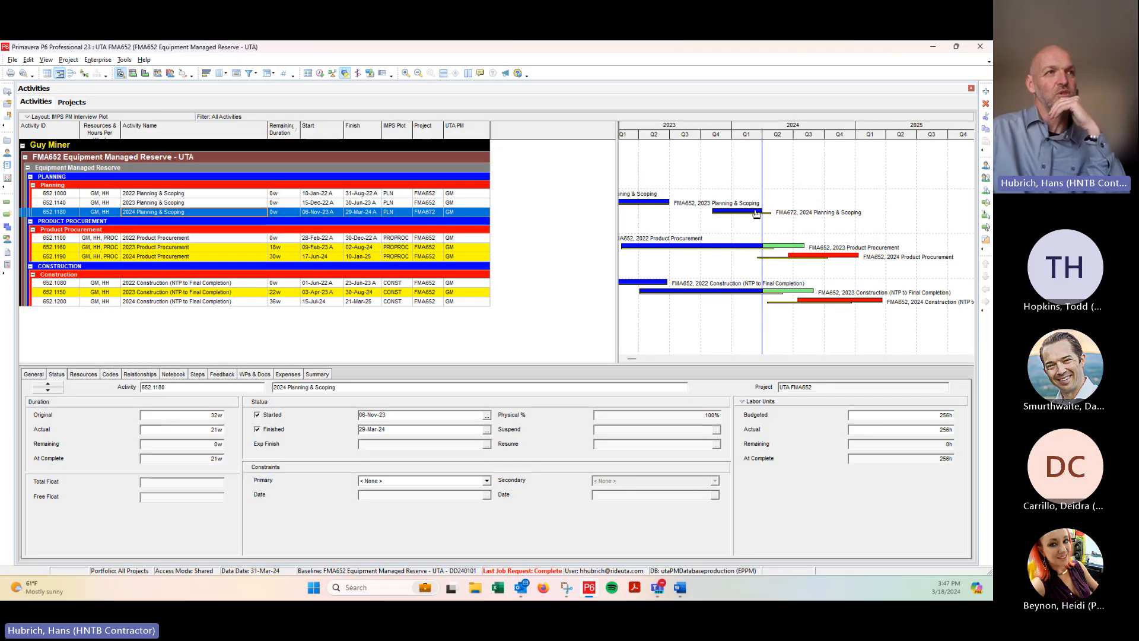
{"action": "left_click", "coordinate": [367, 215]}
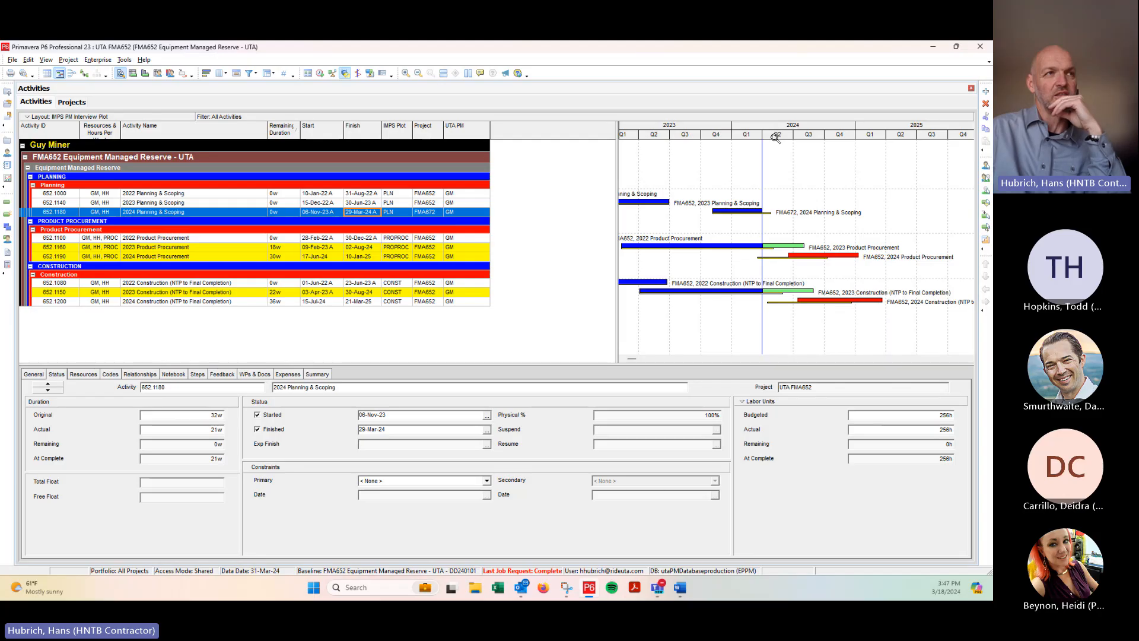
Examine the 2024 Planning & Scoping bar and its neighbours against the data date line on an expanded Gantt timescale
{"action": "left_click_drag", "start_coordinate": [773, 136], "coordinate": [848, 140]}
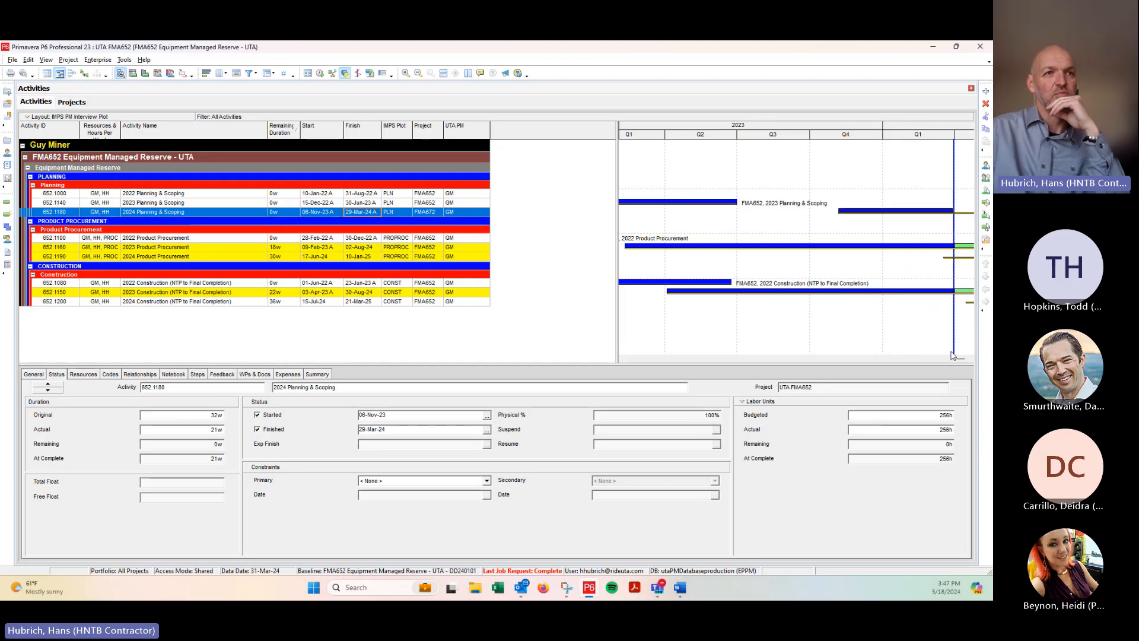
{"action": "left_click", "coordinate": [971, 359]}
{"action": "left_click", "coordinate": [971, 359]}
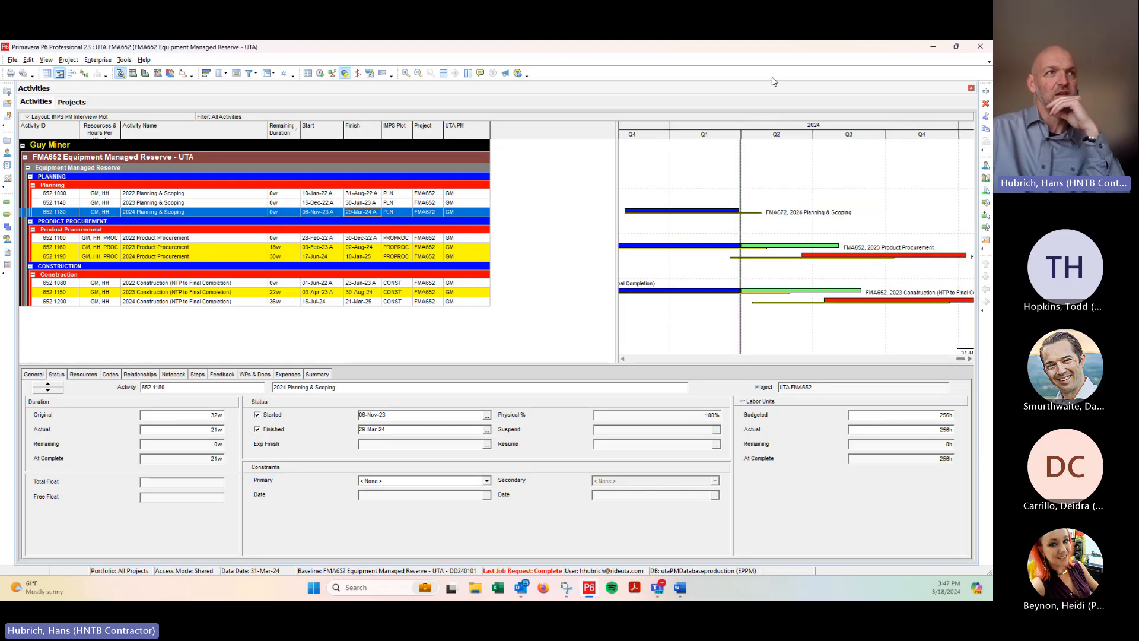
{"action": "left_click_drag", "start_coordinate": [791, 142], "coordinate": [878, 147]}
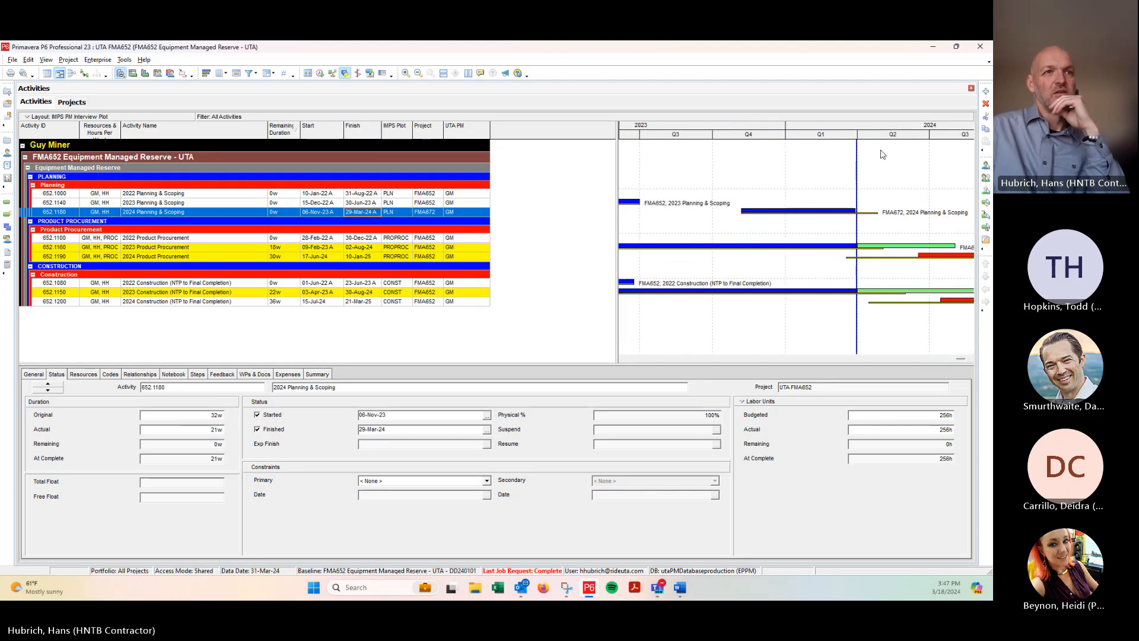
{"action": "left_click", "coordinate": [622, 358]}
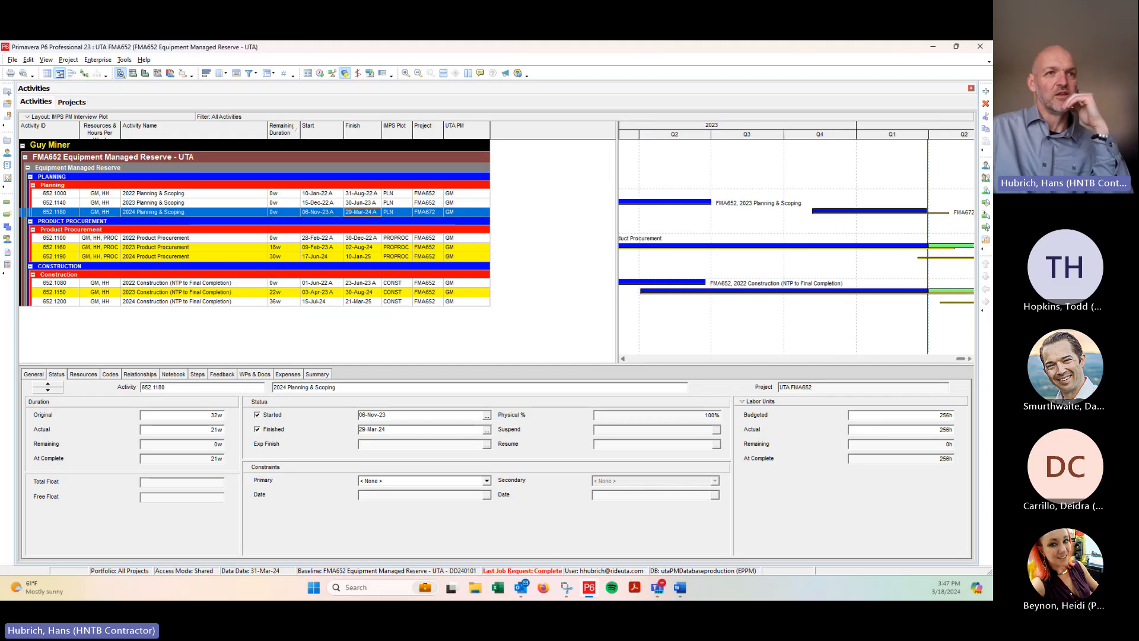
{"action": "left_click", "coordinate": [969, 358]}
{"action": "left_click", "coordinate": [969, 358]}
{"action": "left_click", "coordinate": [968, 359]}
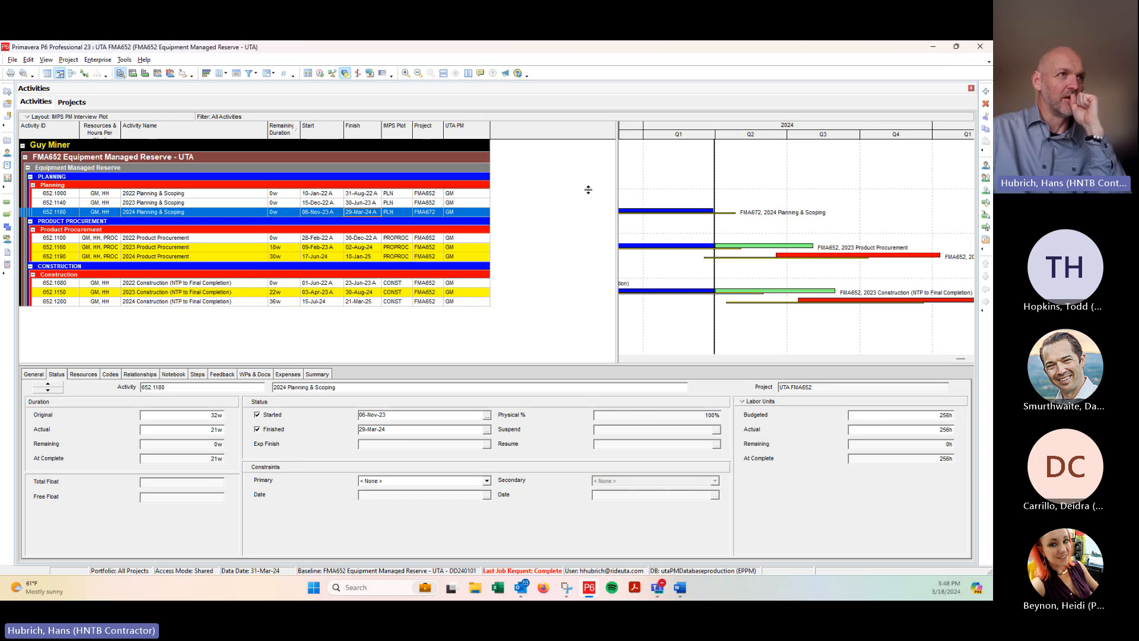
Clear the finished status of 2024 Planning & Scoping and set its remaining duration to 17w
{"action": "left_click", "coordinate": [80, 374]}
{"action": "left_click", "coordinate": [55, 374]}
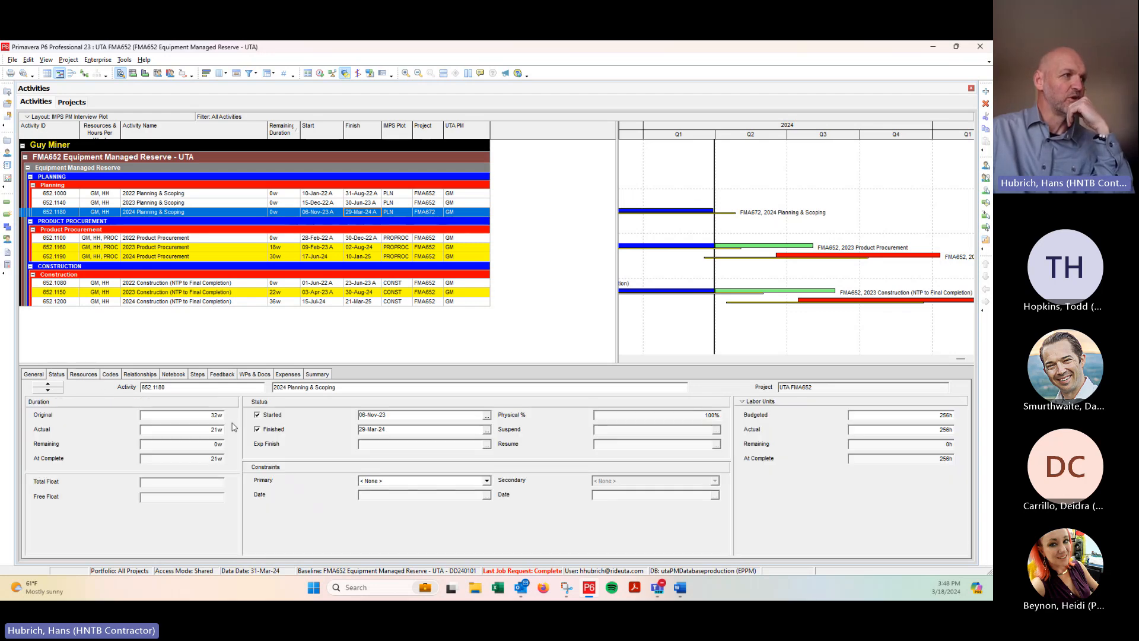
{"action": "left_click", "coordinate": [257, 429]}
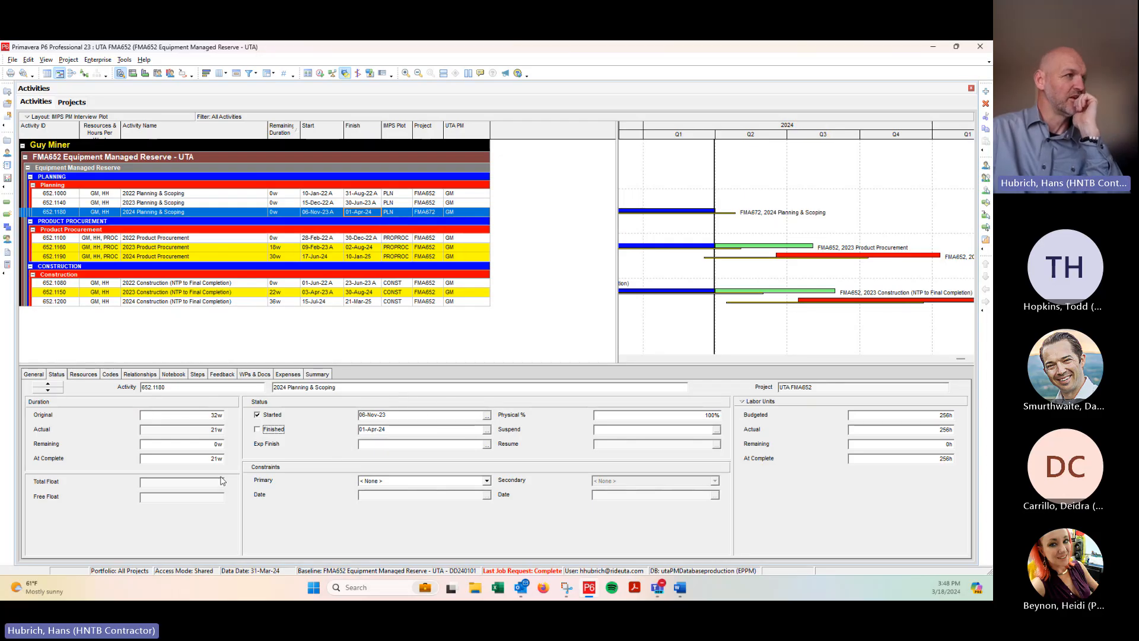
{"action": "left_click", "coordinate": [217, 444]}
{"action": "type", "text": "17"}
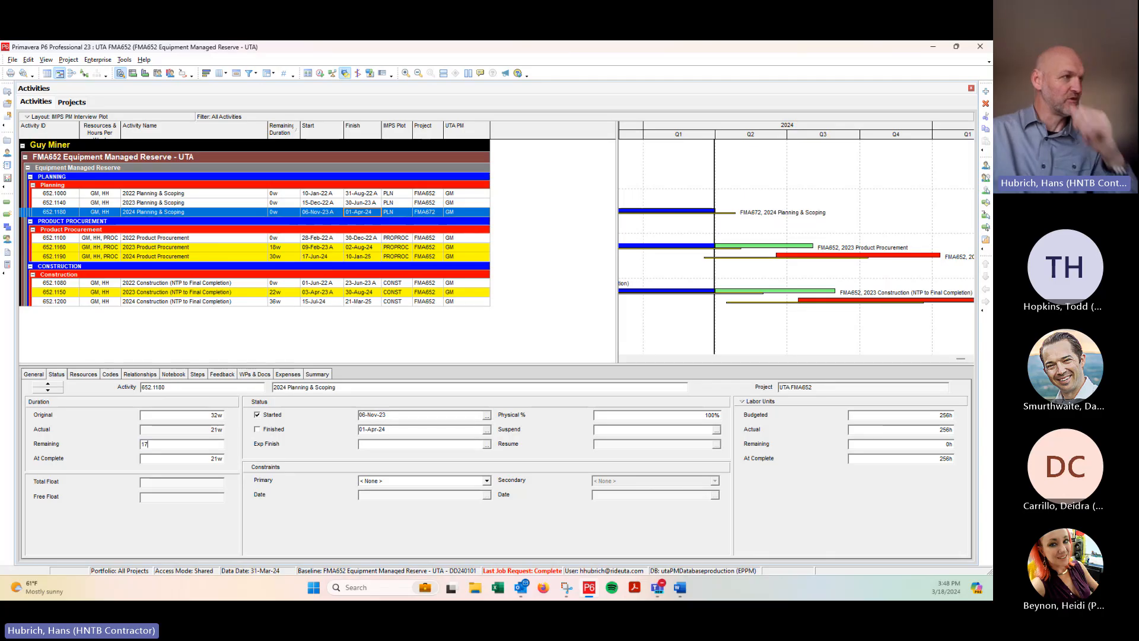
{"action": "type", "text": "w"}
{"action": "key", "text": "Return"}
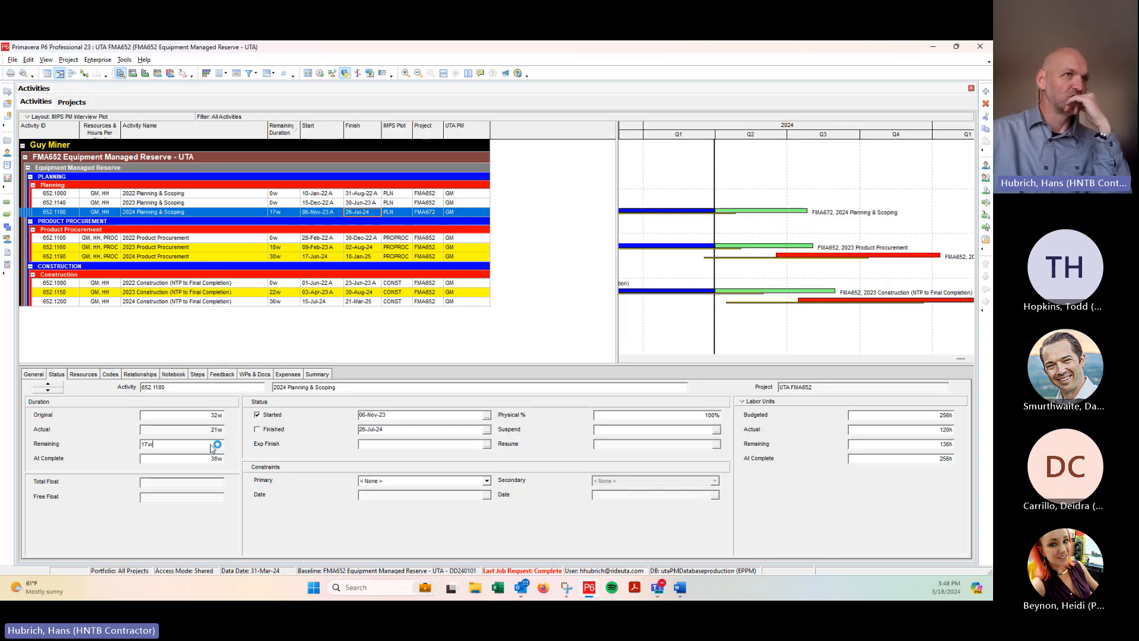
Schedule UTA FMA652 with a selected data date of 01-Jan-24 applied to all open projects
{"action": "left_click", "coordinate": [321, 73]}
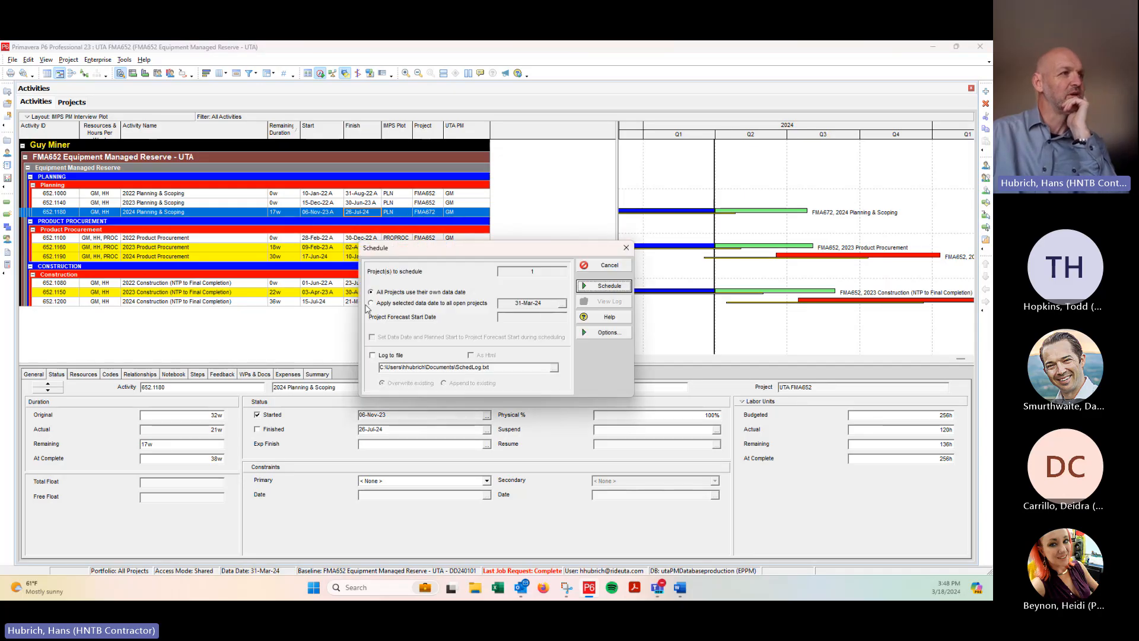
{"action": "left_click", "coordinate": [371, 303]}
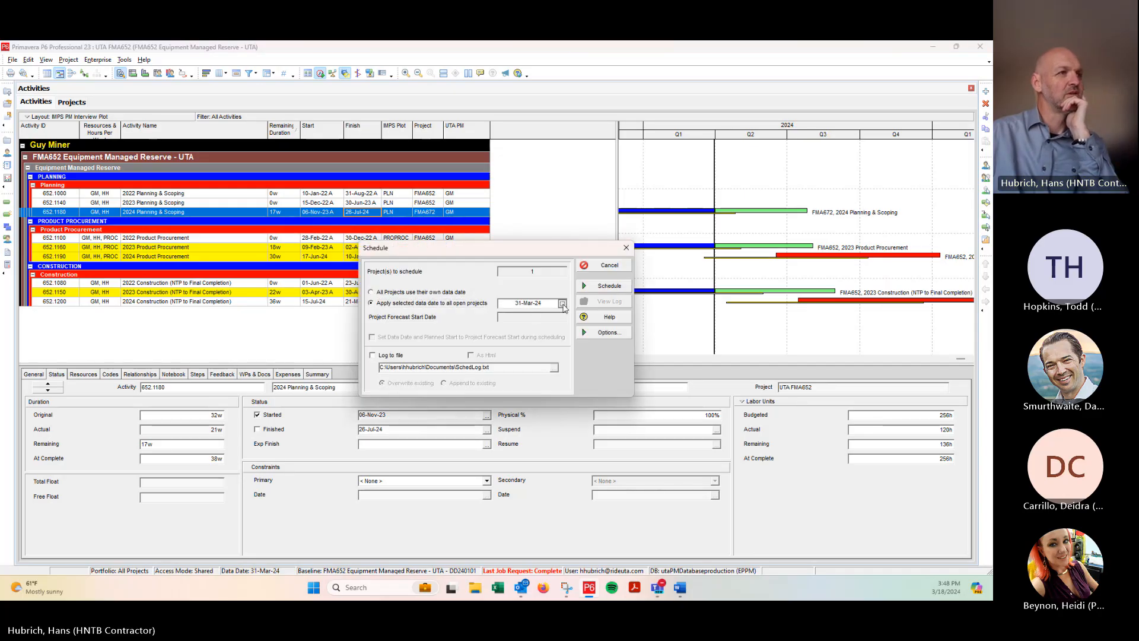
{"action": "left_click", "coordinate": [19, 221]}
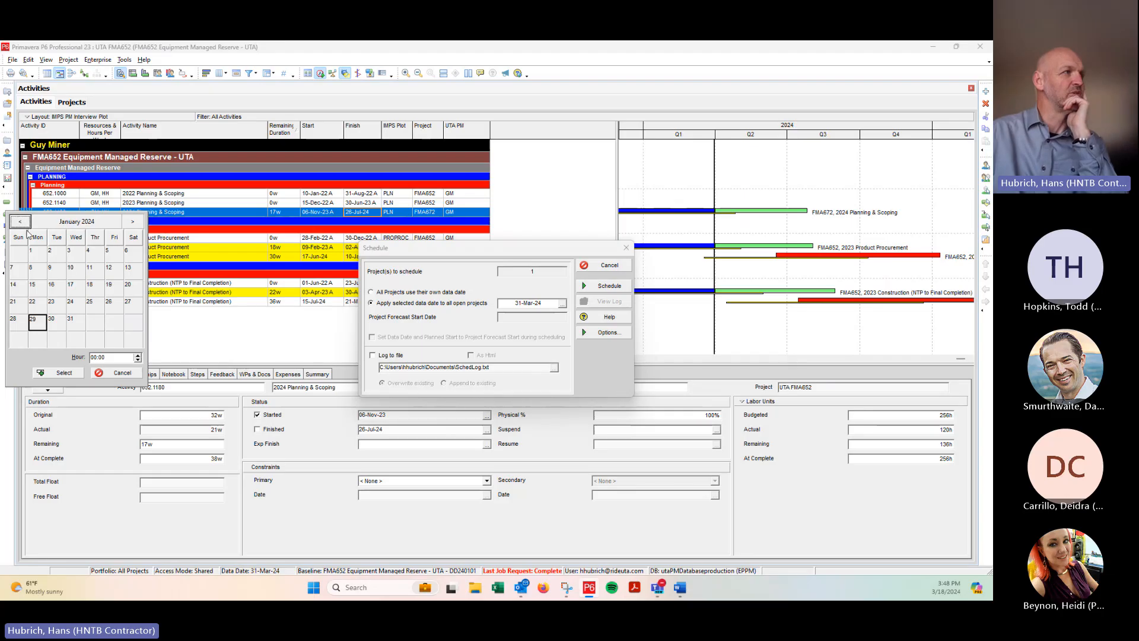
{"action": "left_click", "coordinate": [19, 221]}
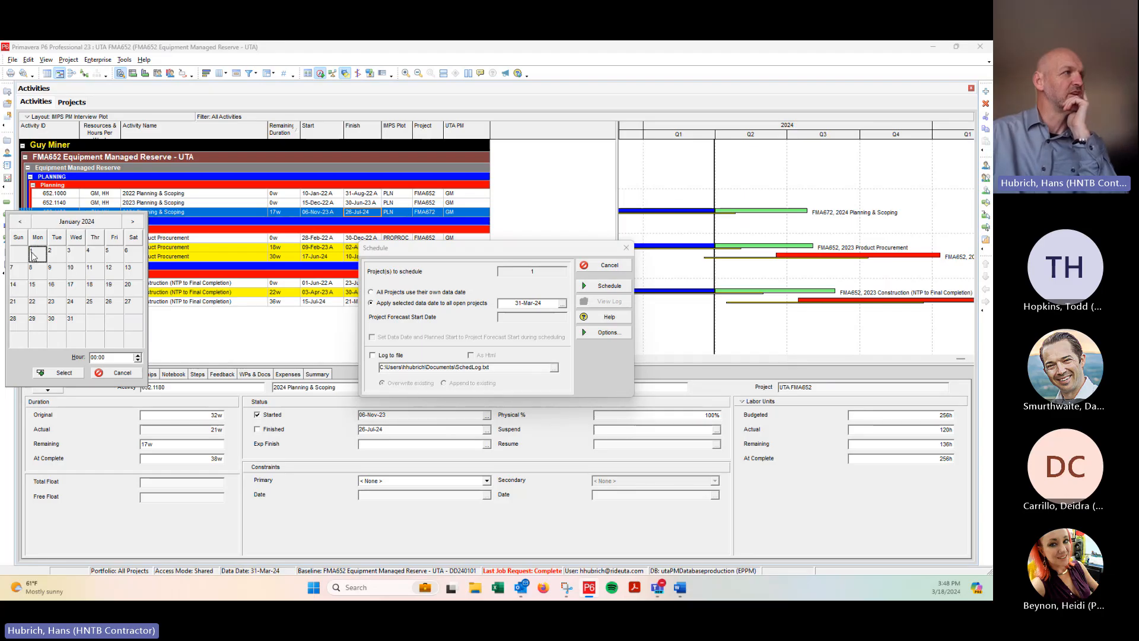
{"action": "left_click", "coordinate": [64, 374]}
{"action": "left_click", "coordinate": [621, 287]}
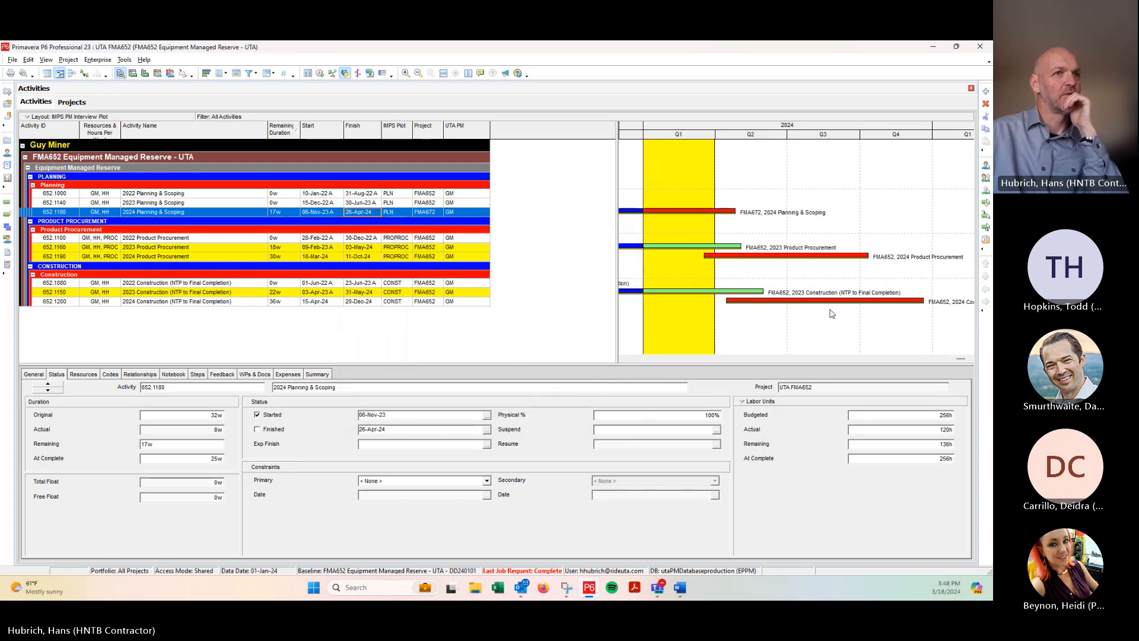
{"action": "left_click_drag", "start_coordinate": [951, 131], "coordinate": [725, 137]}
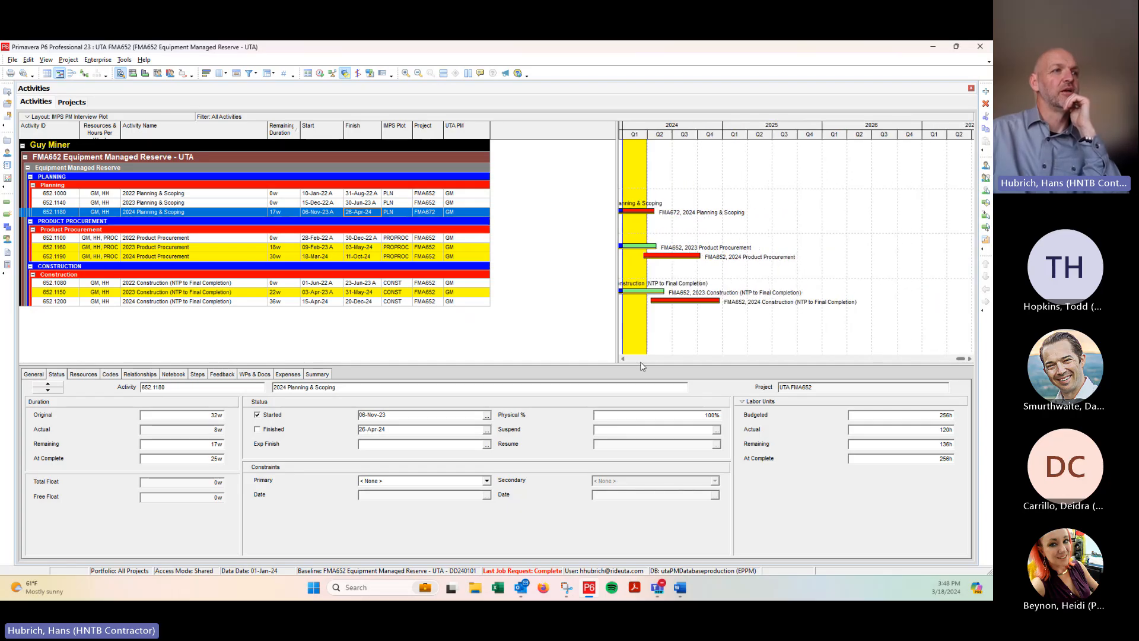
{"action": "left_click", "coordinate": [623, 359]}
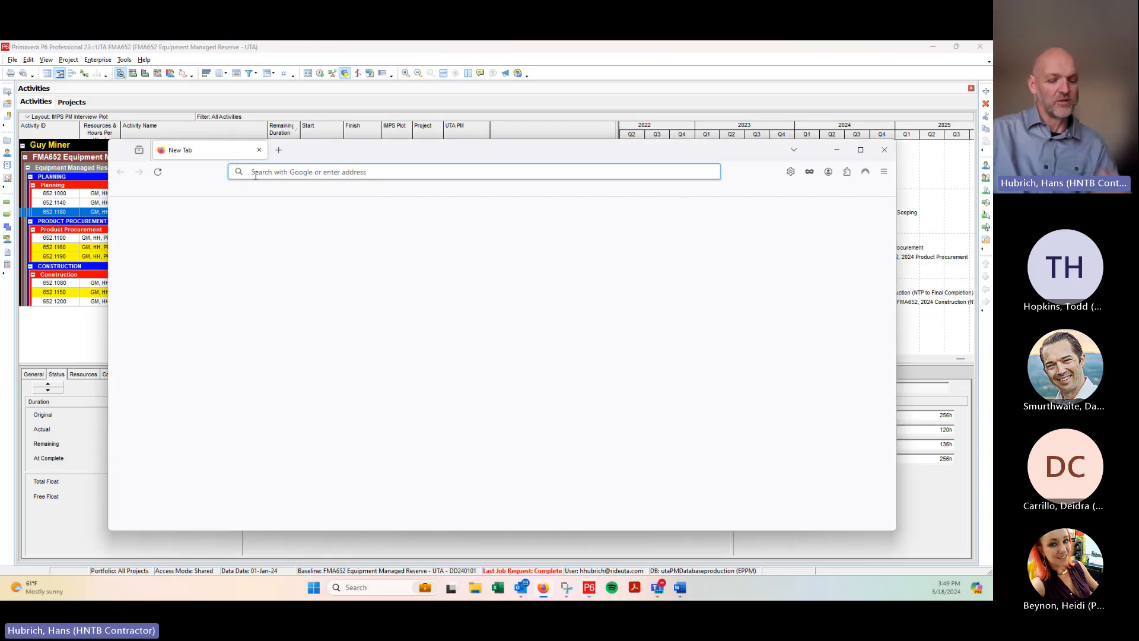
Switch to Firefox, search for "date calculator between" and open Time and Date's Date Duration Calculator
{"action": "type", "text": "date ca"}
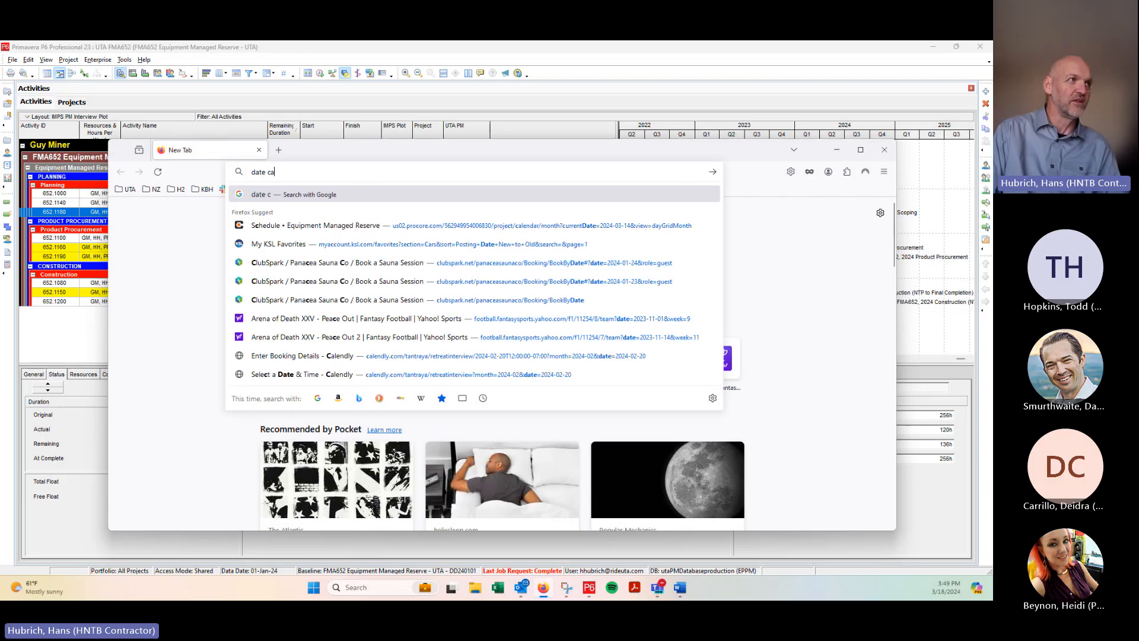
{"action": "type", "text": "lcu"}
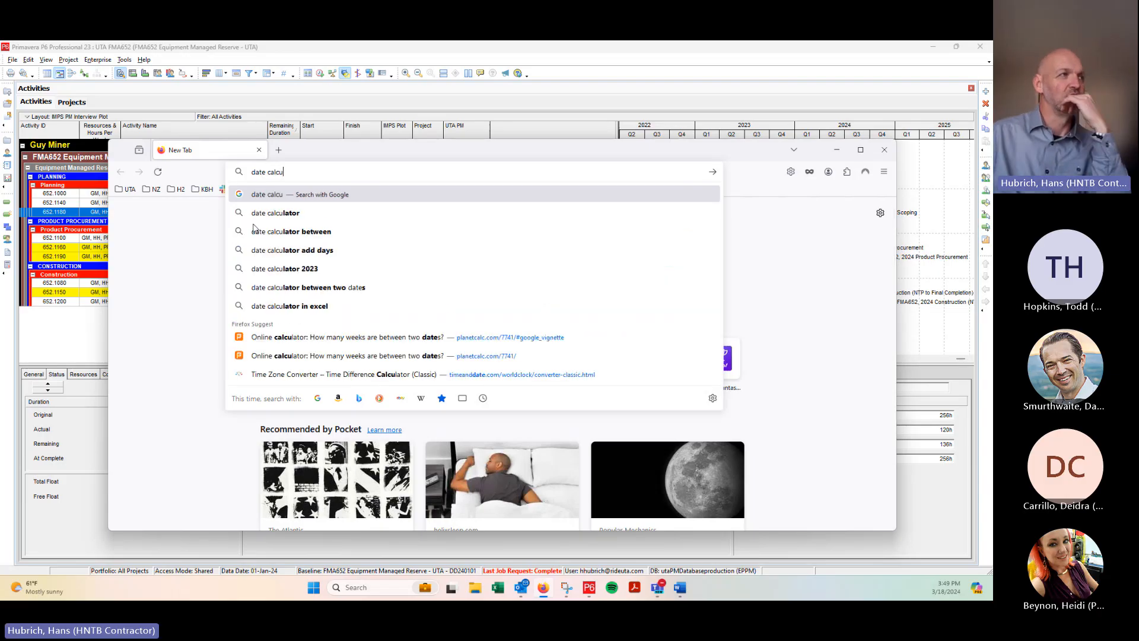
{"action": "left_click", "coordinate": [274, 231]}
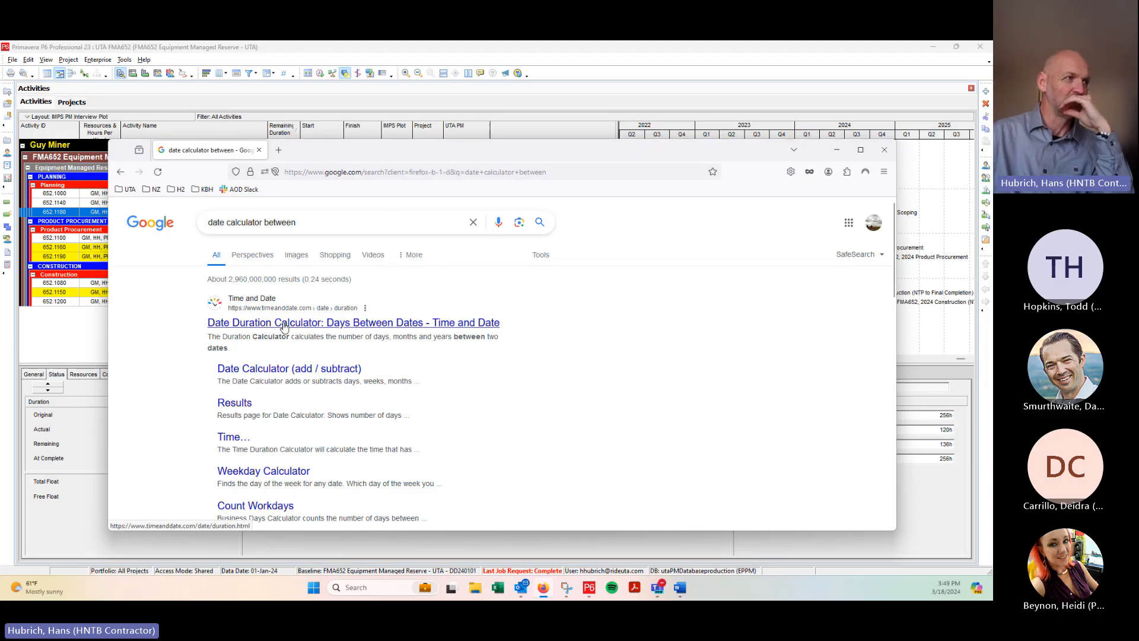
{"action": "left_click", "coordinate": [284, 327]}
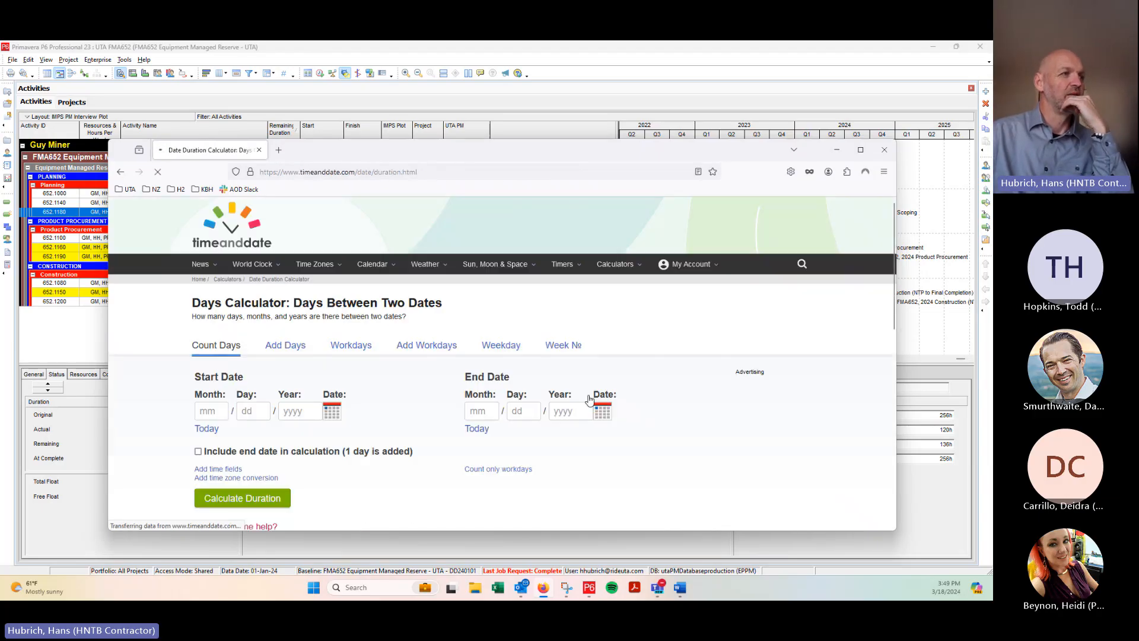
{"action": "scroll", "coordinate": [397, 399], "scroll_direction": "down", "scroll_amount": 1}
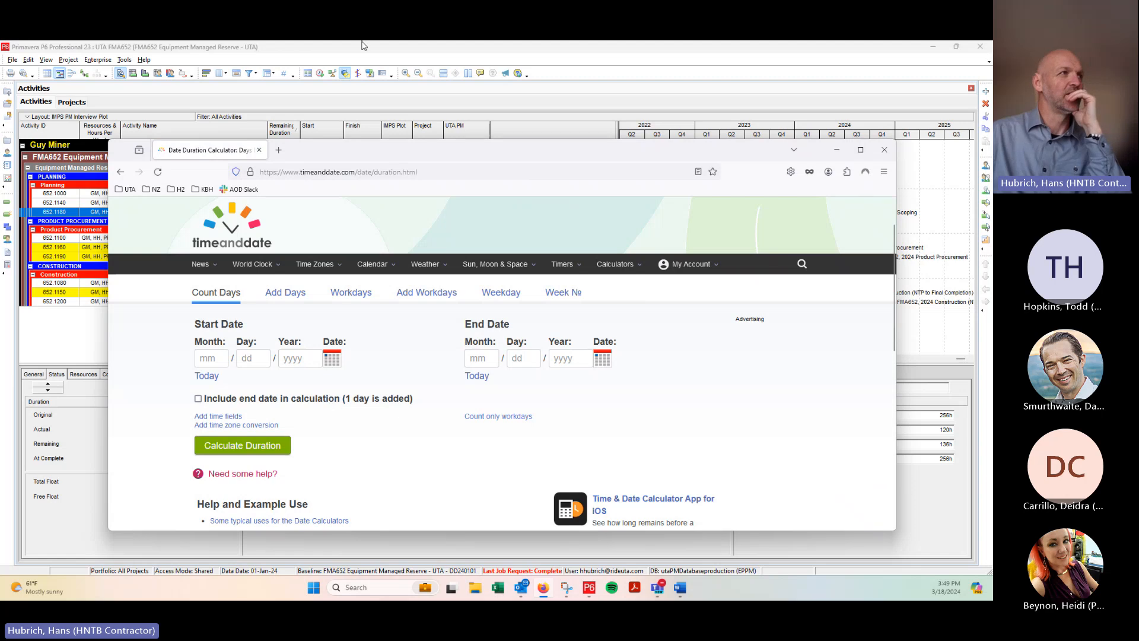
{"action": "left_click_drag", "start_coordinate": [109, 142], "coordinate": [84, 105]}
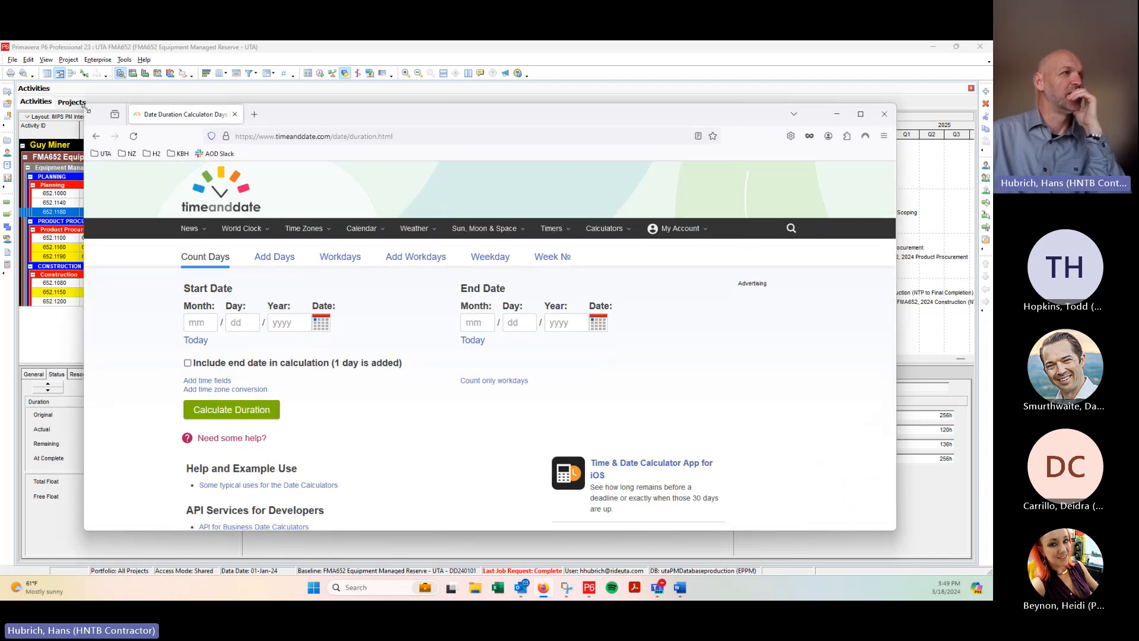
Set the date duration calculator's start date to 1/1/2024
{"action": "left_click", "coordinate": [323, 330]}
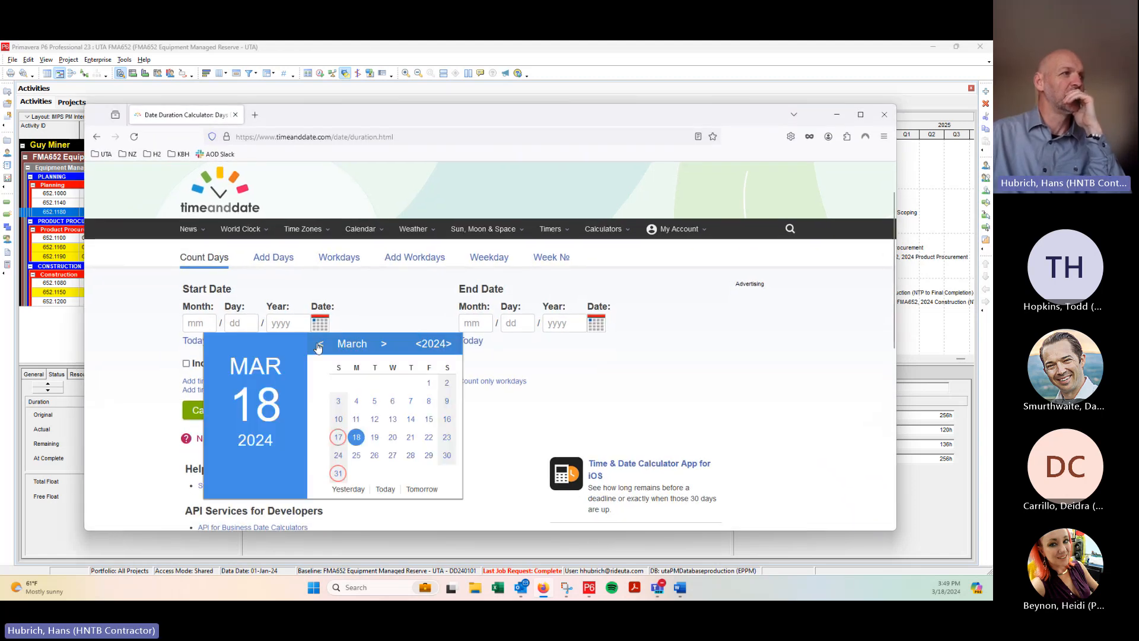
{"action": "left_click", "coordinate": [320, 344]}
{"action": "left_click", "coordinate": [321, 344]}
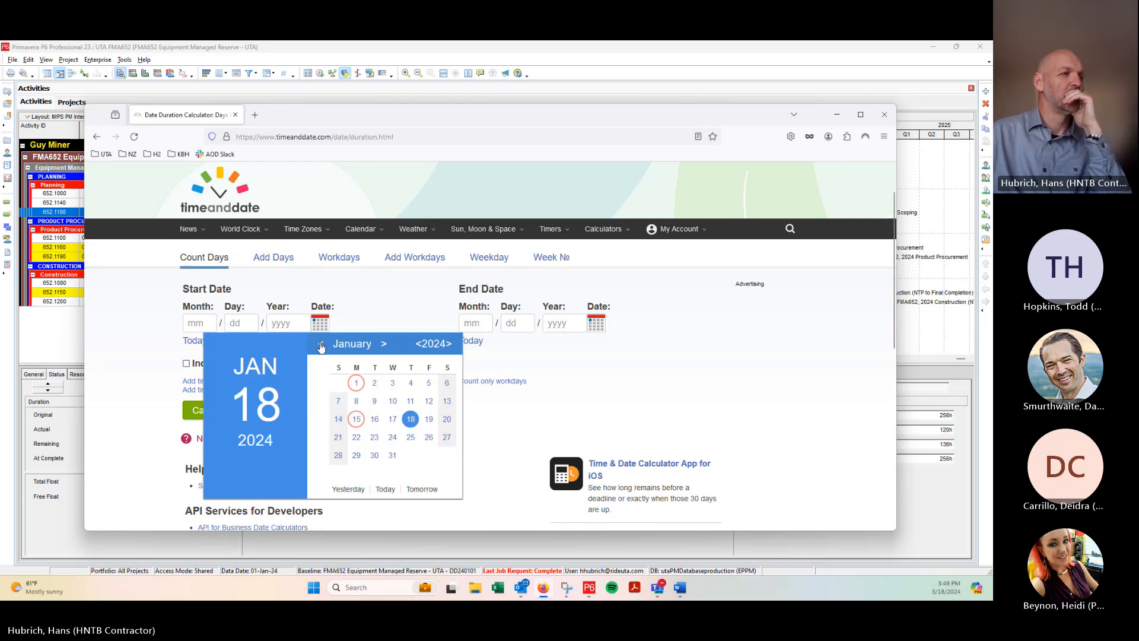
{"action": "left_click", "coordinate": [356, 386]}
Set the date duration calculator's end date to 3/1/2024
{"action": "left_click", "coordinate": [475, 325]}
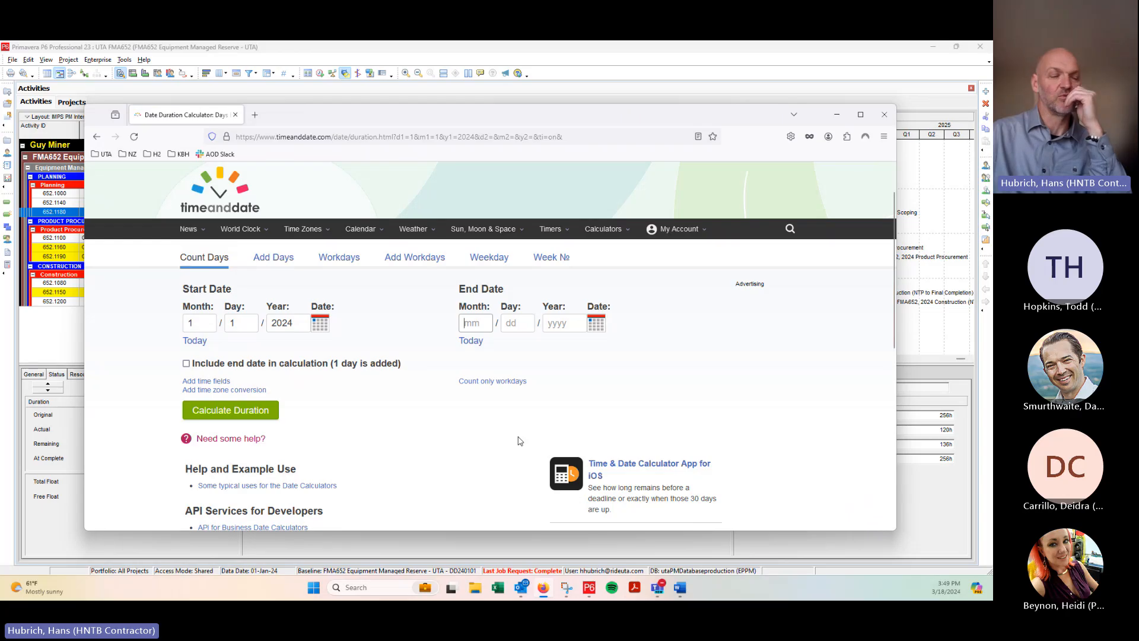
{"action": "left_click", "coordinate": [605, 328]}
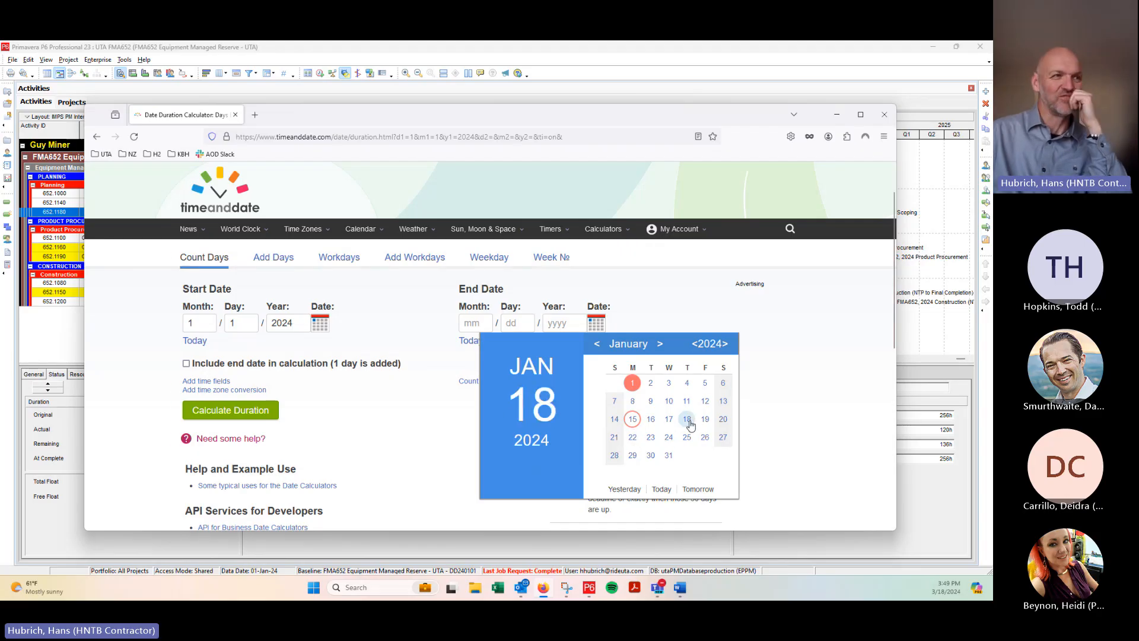
{"action": "left_click", "coordinate": [631, 384]}
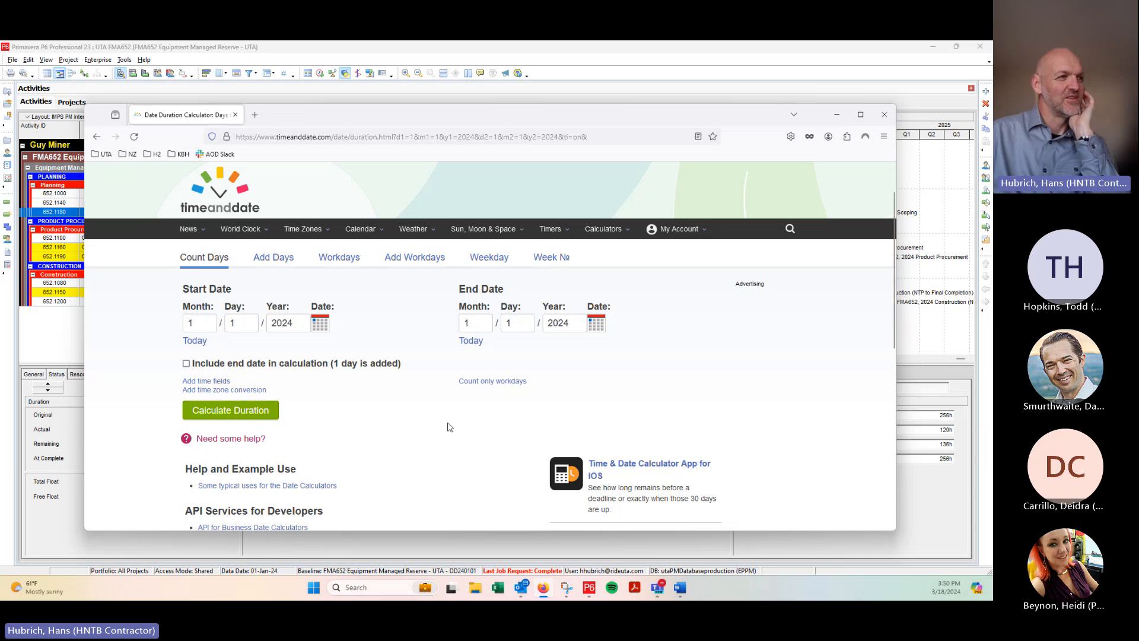
{"action": "left_click", "coordinate": [597, 324]}
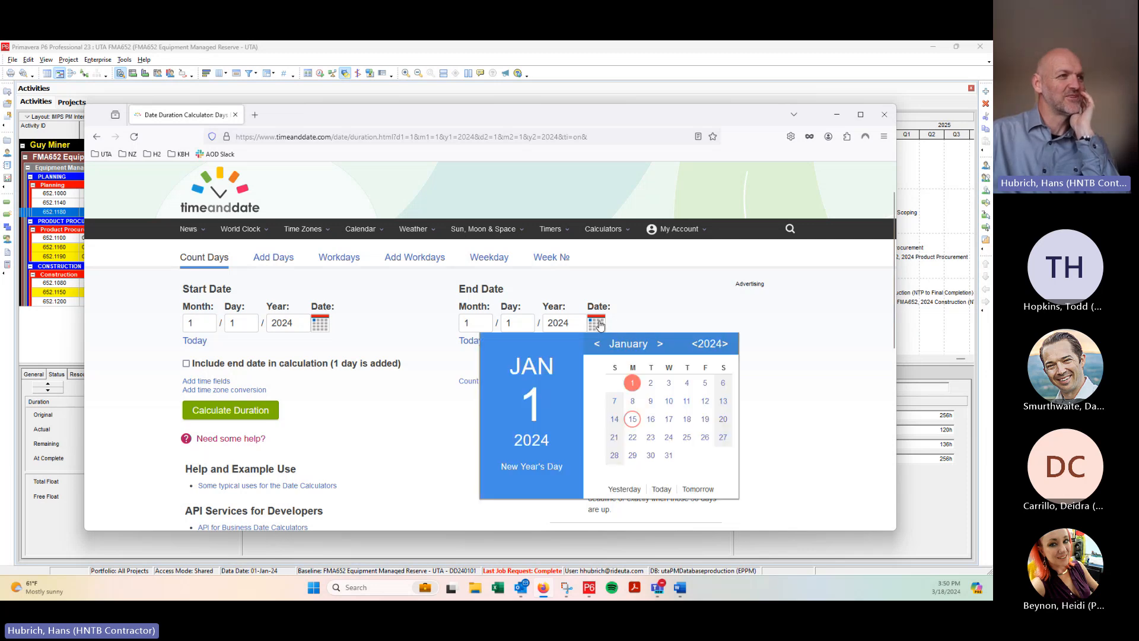
{"action": "left_click", "coordinate": [660, 344]}
{"action": "left_click", "coordinate": [660, 344]}
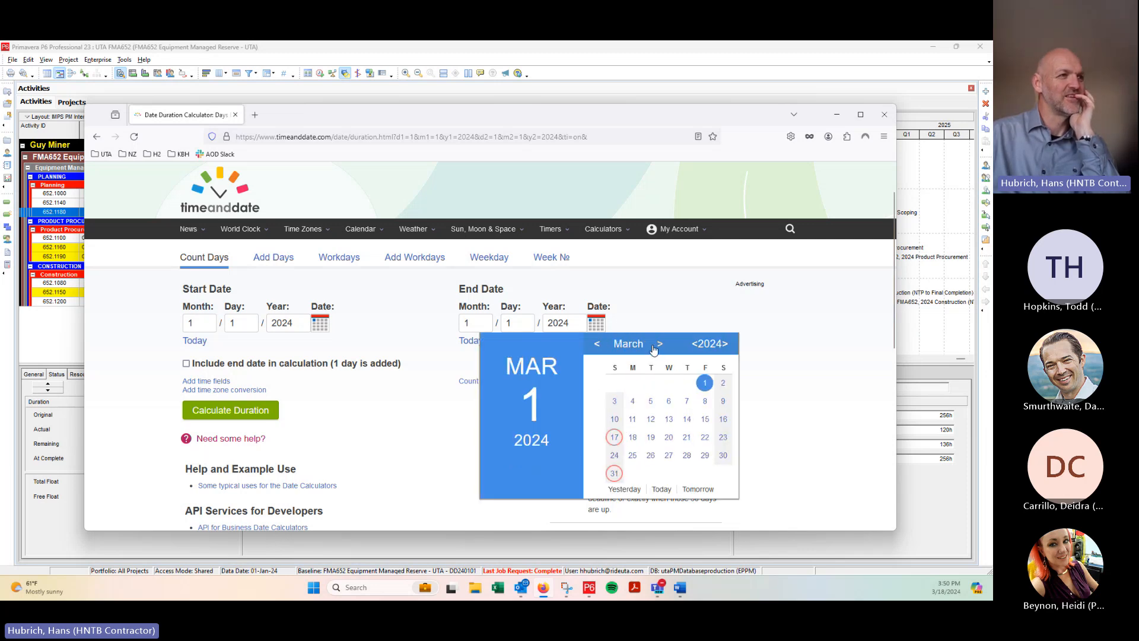
{"action": "left_click", "coordinate": [705, 384]}
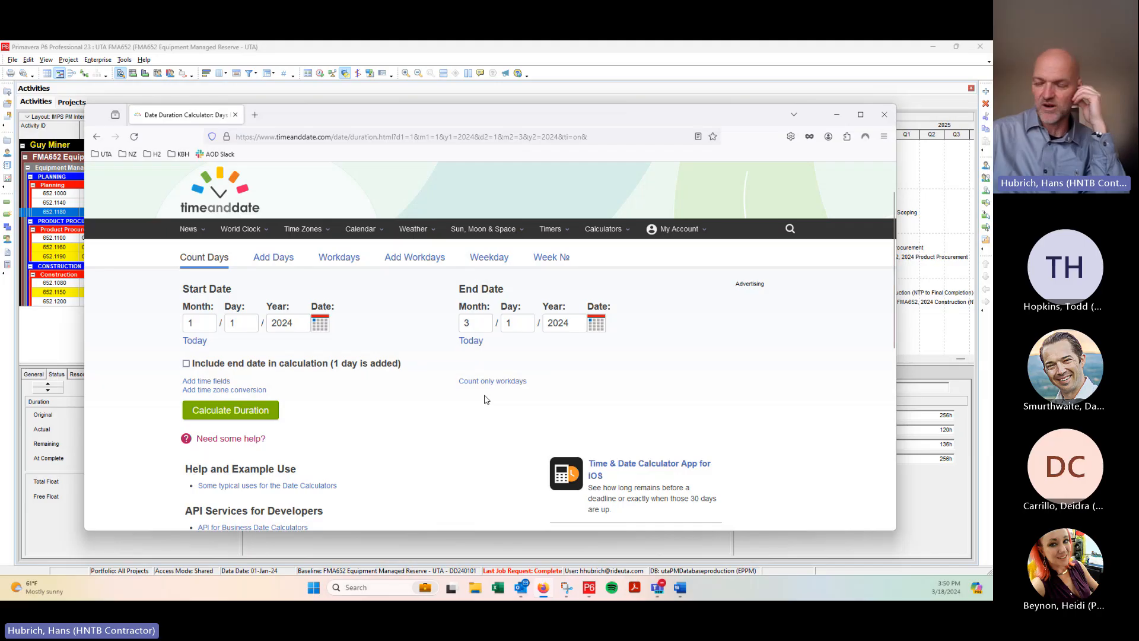
Switch to Primavera P6 and examine the global calendars available for activity 652.1000, 2022 Planning & Scoping, including Standard 5 Day Workweek and 7 Day Workweek
{"action": "left_click", "coordinate": [687, 58]}
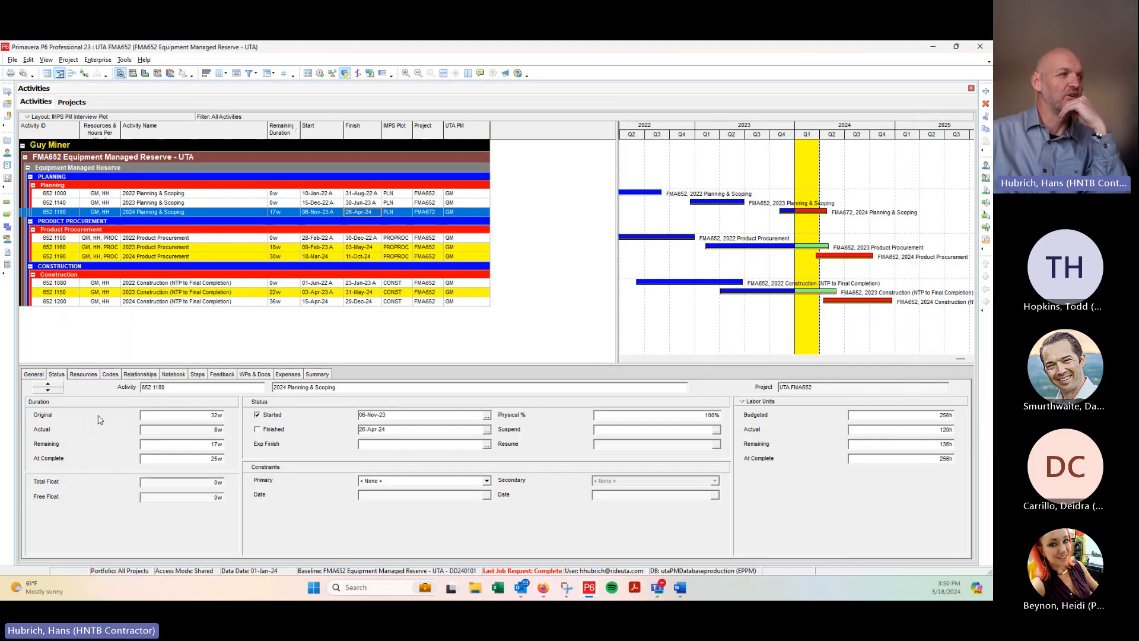
{"action": "left_click", "coordinate": [195, 194]}
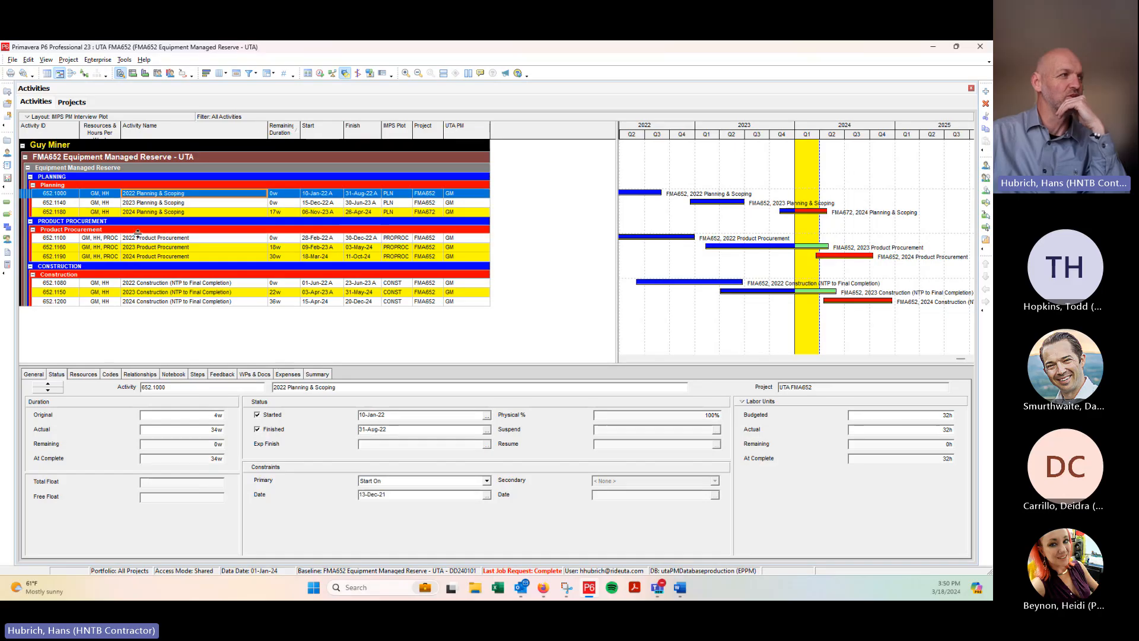
{"action": "left_click", "coordinate": [34, 375]}
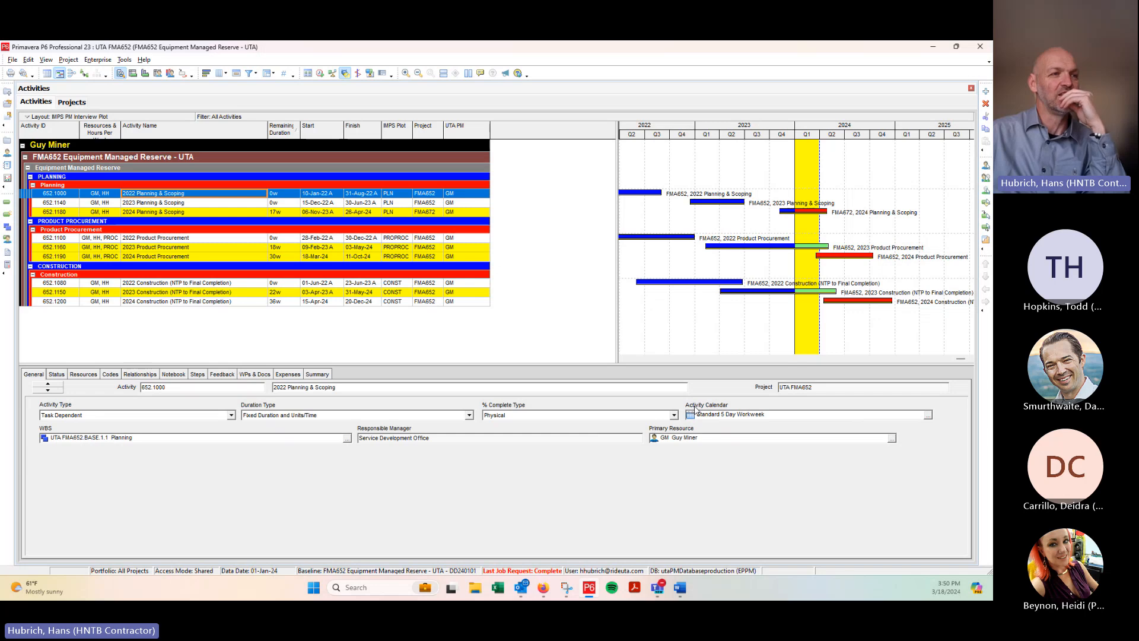
{"action": "left_click", "coordinate": [928, 418]}
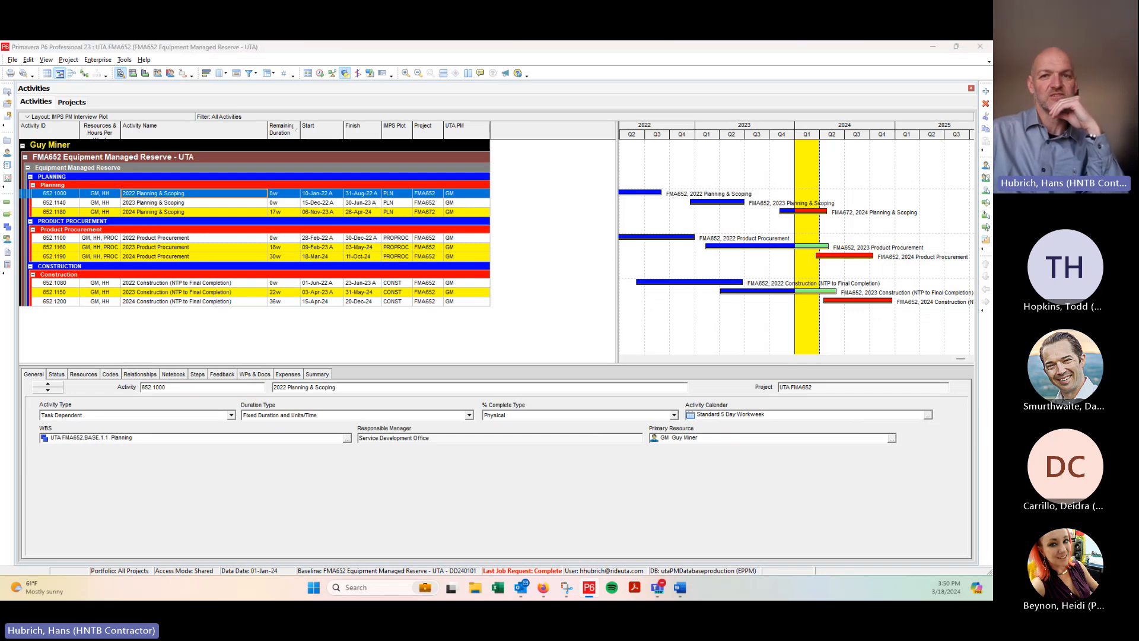
{"action": "left_click_drag", "start_coordinate": [985, 312], "coordinate": [616, 186]}
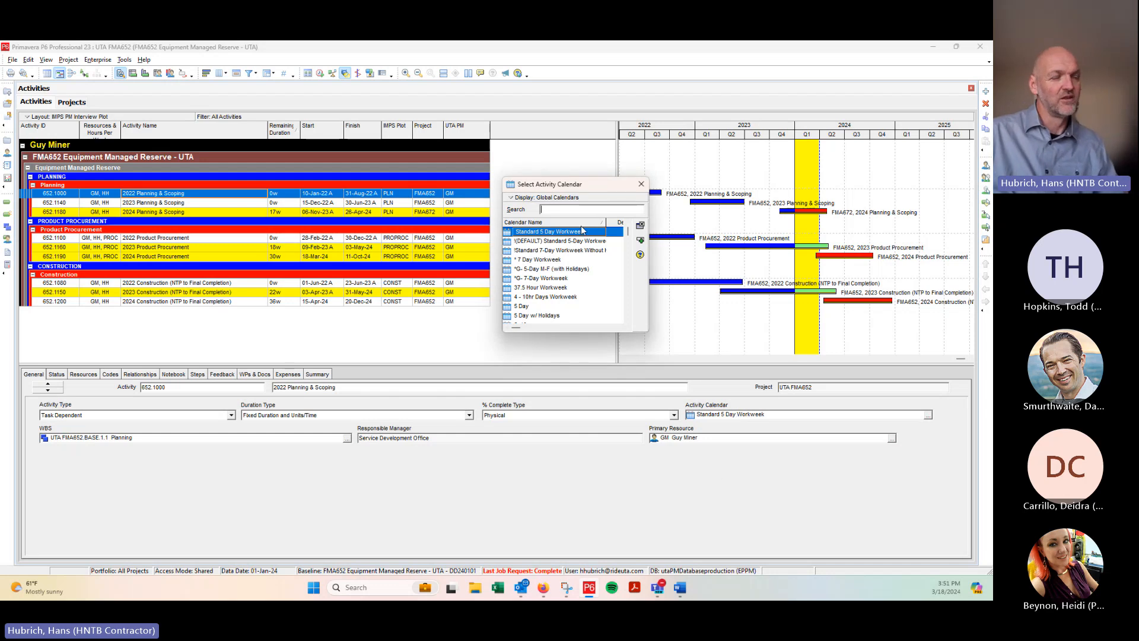
{"action": "left_click", "coordinate": [541, 261]}
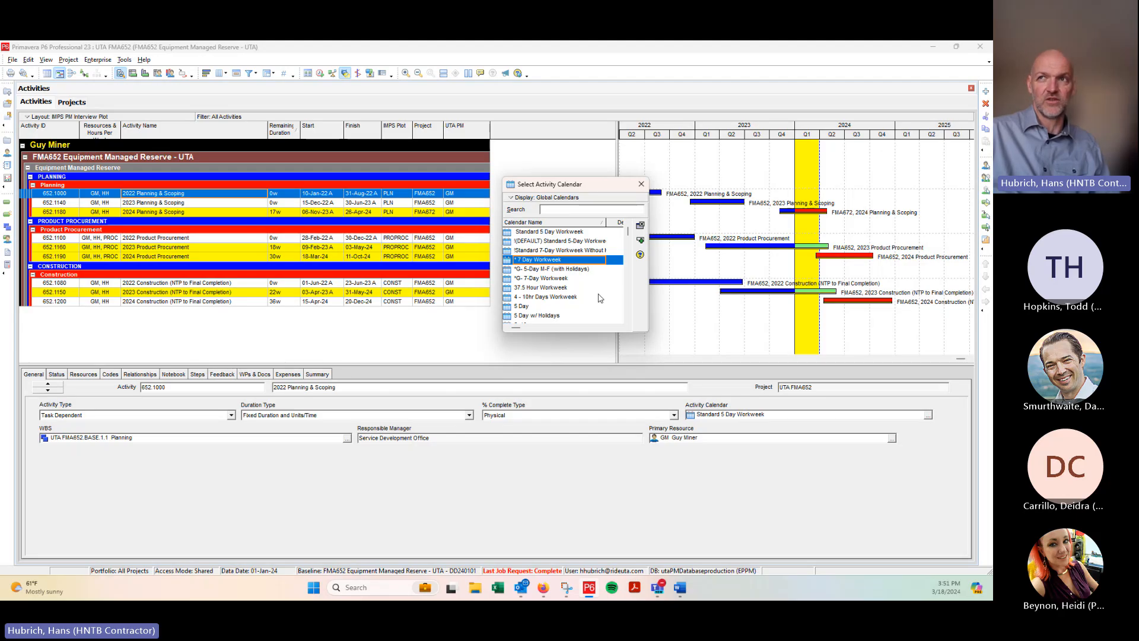
{"action": "left_click", "coordinate": [549, 232]}
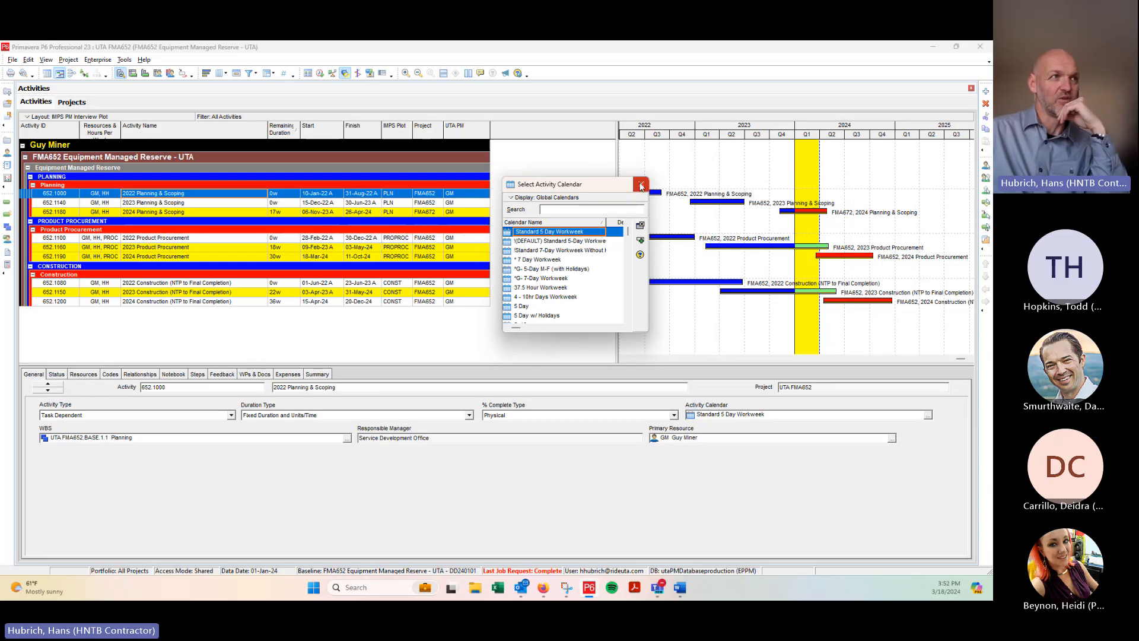
{"action": "left_click", "coordinate": [641, 185]}
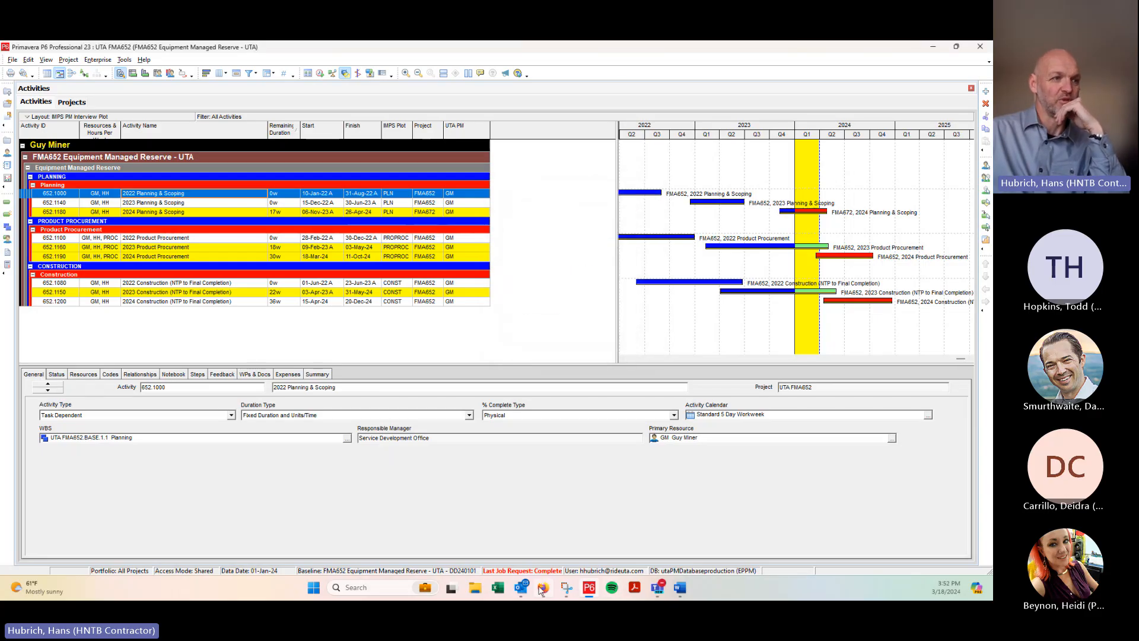
Return to Firefox and calculate only the workdays from 1/1/2024 to 3/1/2024, excluding weekends and public holidays, and highlight the result
{"action": "mouse_move", "coordinate": [541, 588]}
{"action": "left_click", "coordinate": [543, 513]}
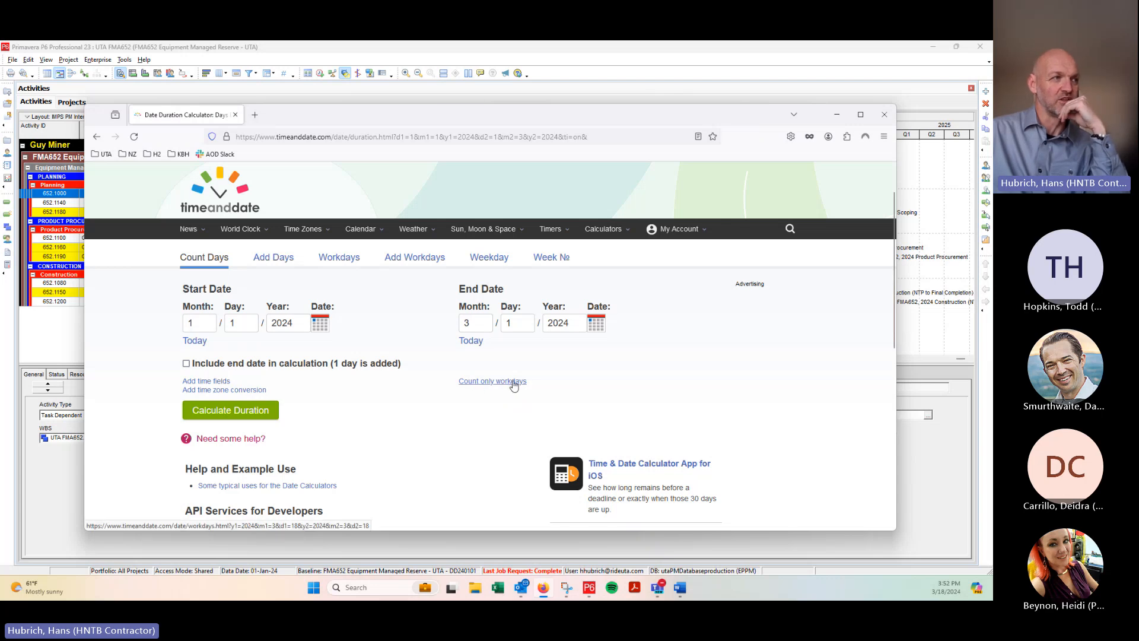
{"action": "left_click", "coordinate": [501, 383]}
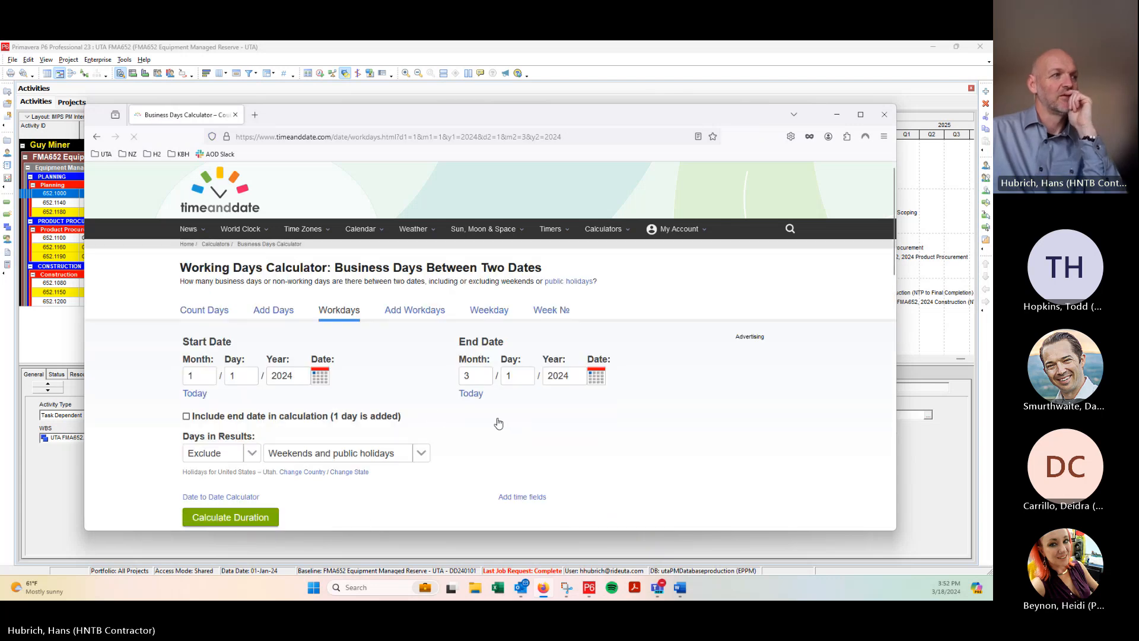
{"action": "scroll", "coordinate": [498, 423], "scroll_direction": "down", "scroll_amount": 2}
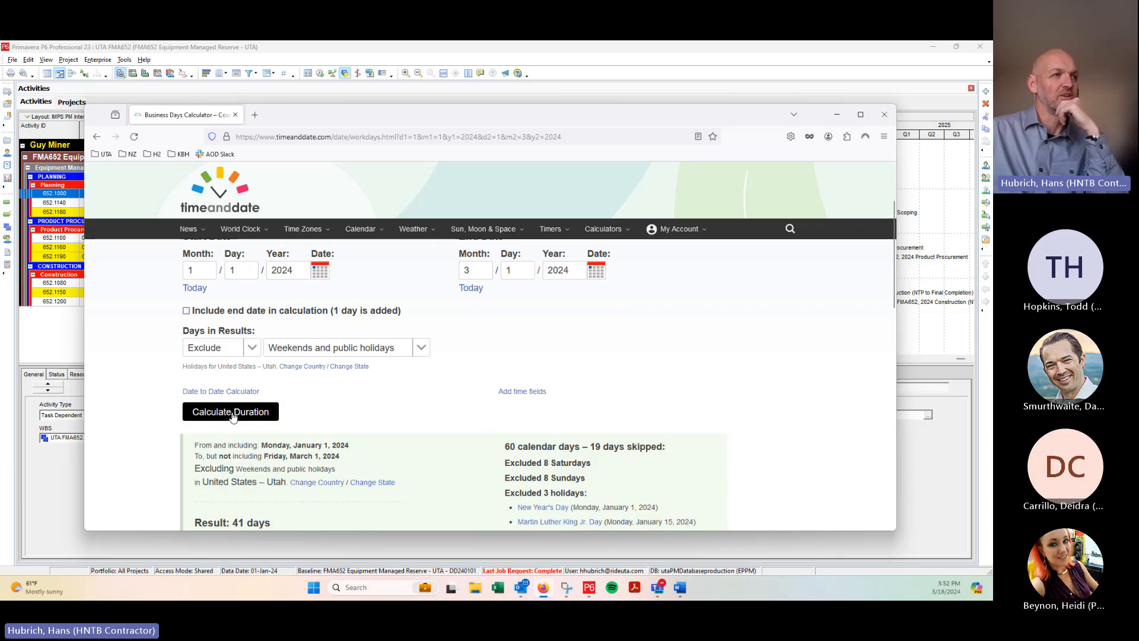
{"action": "scroll", "coordinate": [522, 410], "scroll_direction": "down", "scroll_amount": 3}
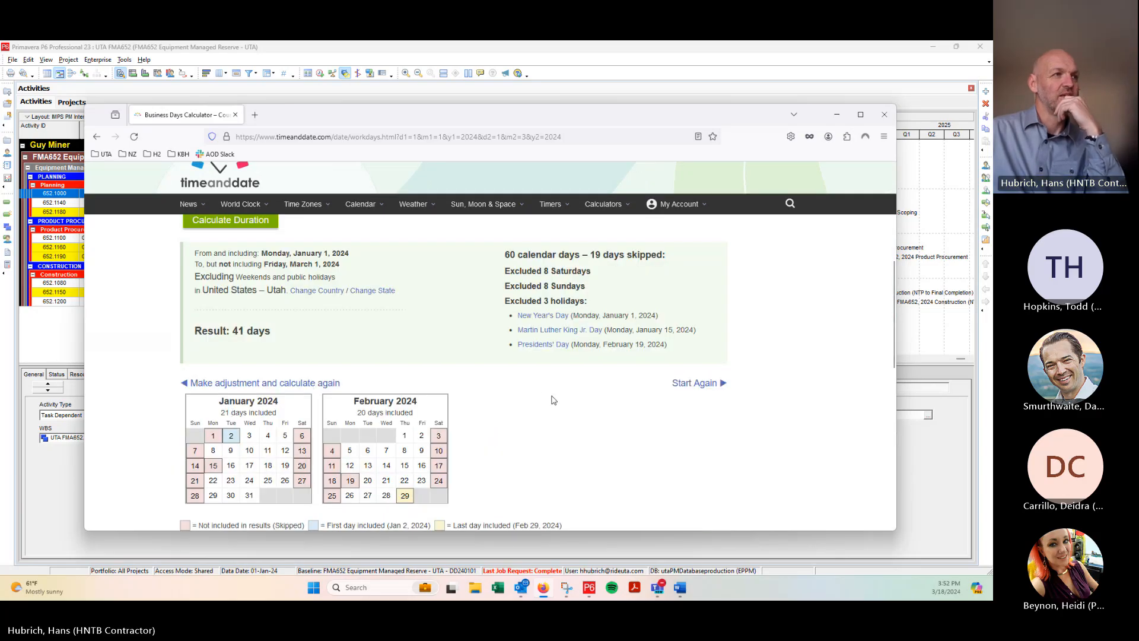
{"action": "scroll", "coordinate": [522, 409], "scroll_direction": "up", "scroll_amount": 1}
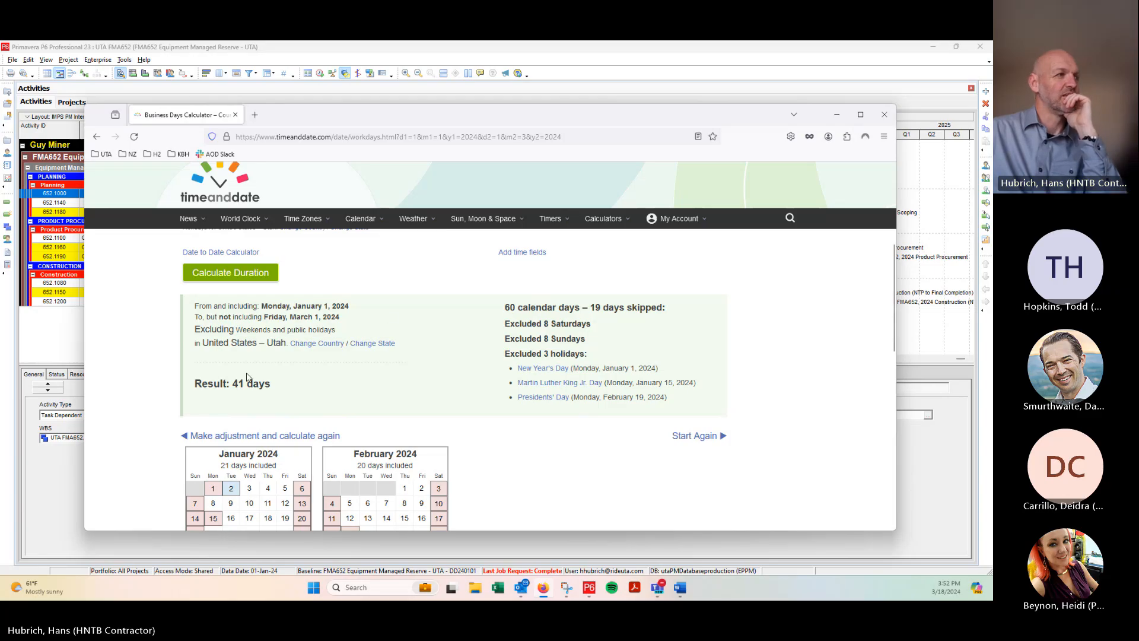
{"action": "left_click_drag", "start_coordinate": [232, 383], "coordinate": [272, 385]}
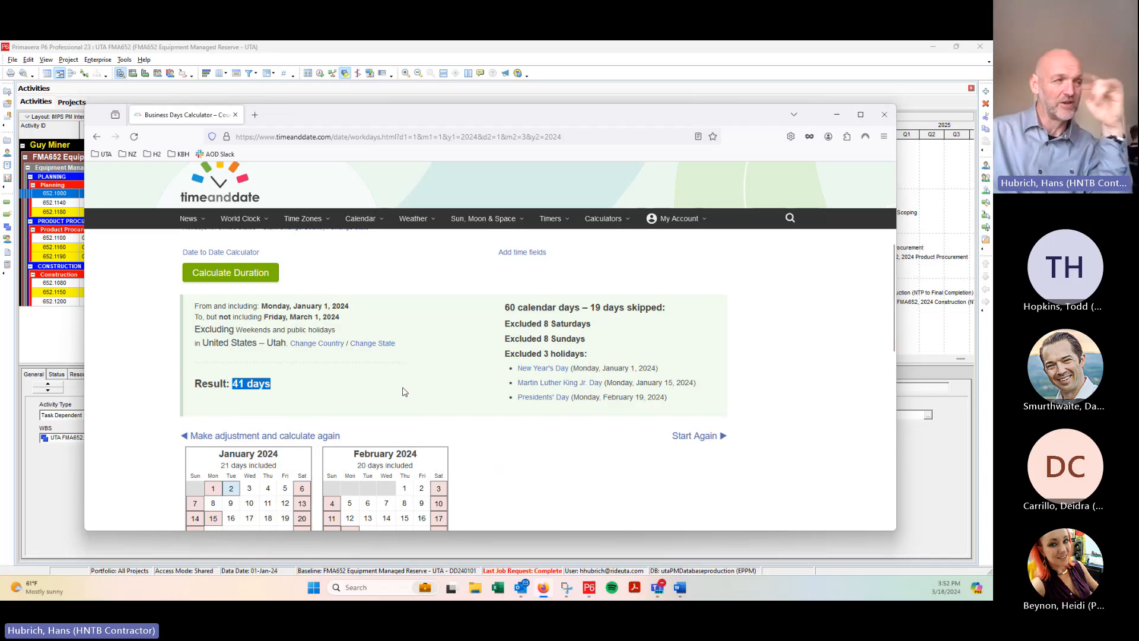
Switch back to Primavera P6 and set the remaining duration of activity 652.1180, 2024 Planning & Scoping, to 11 weeks
{"action": "left_click", "coordinate": [69, 340]}
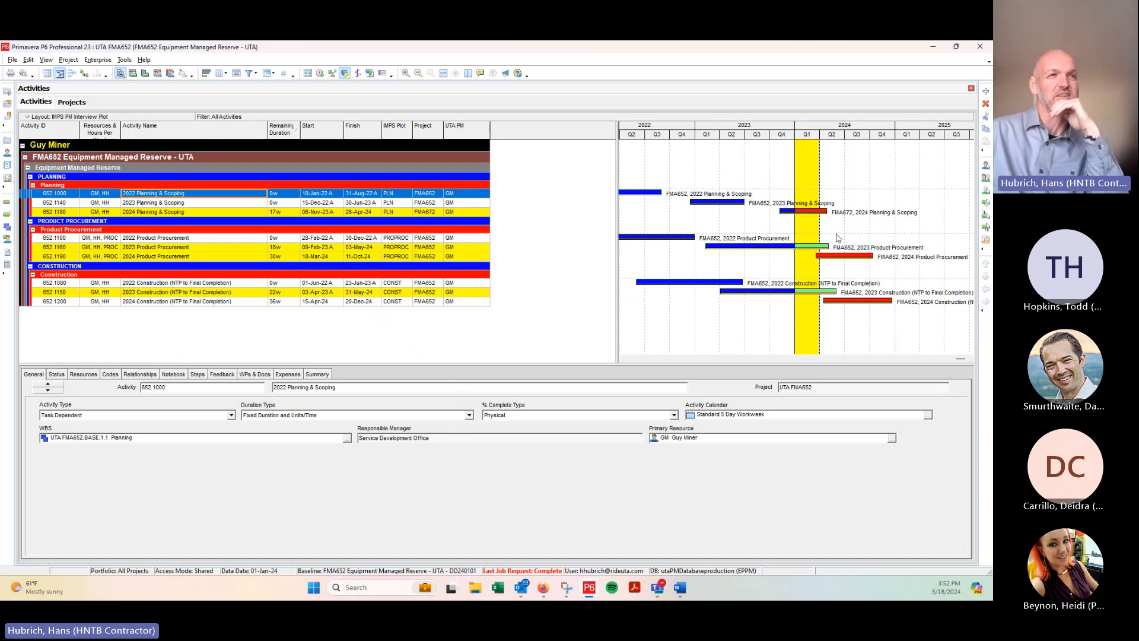
{"action": "left_click", "coordinate": [275, 213]}
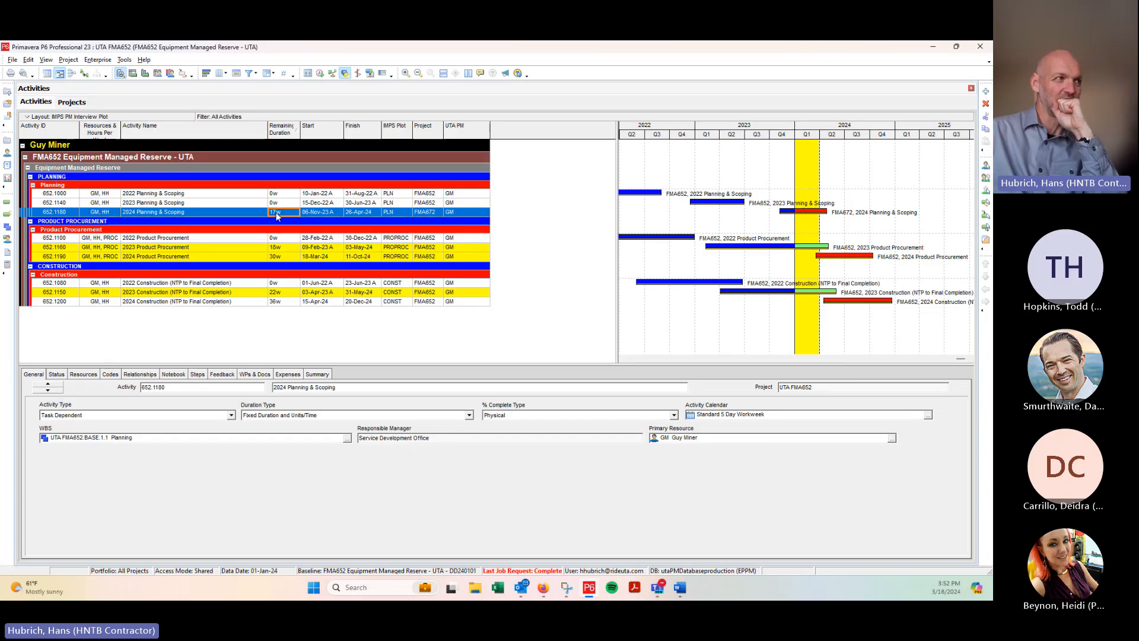
{"action": "left_click", "coordinate": [277, 214]}
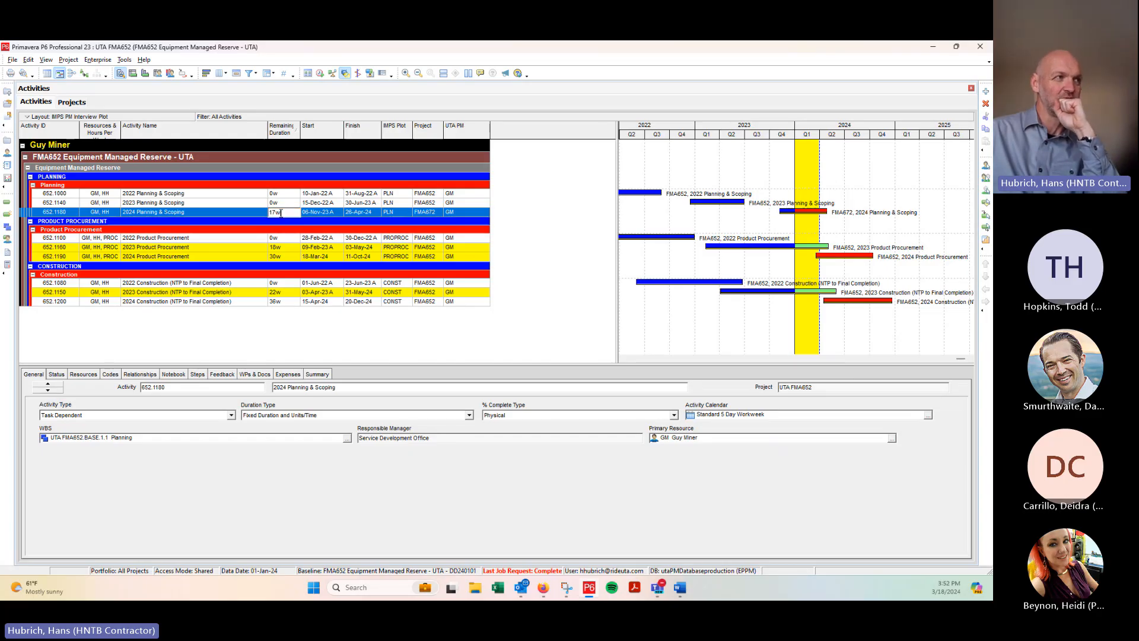
{"action": "left_click_drag", "start_coordinate": [281, 213], "coordinate": [265, 216]}
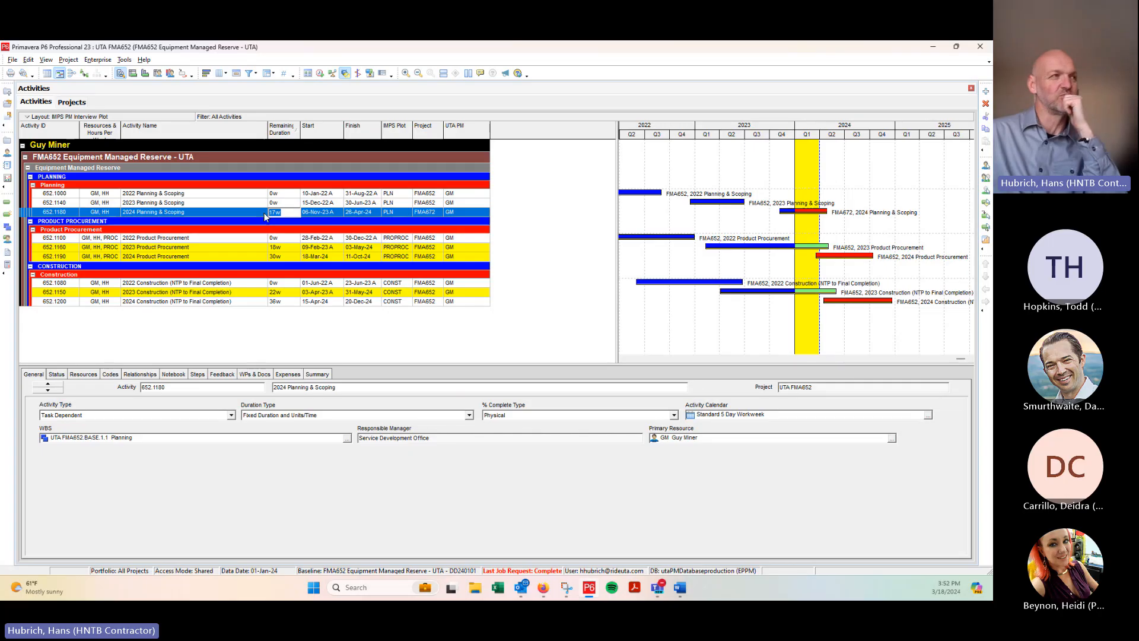
{"action": "type", "text": "11"}
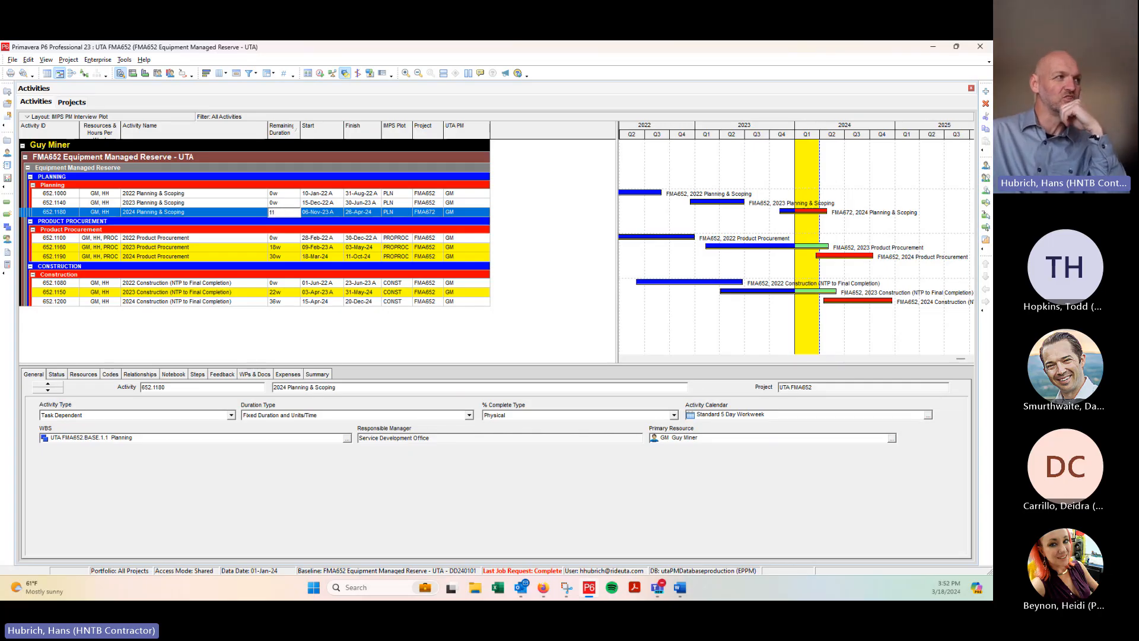
{"action": "key", "text": "Return"}
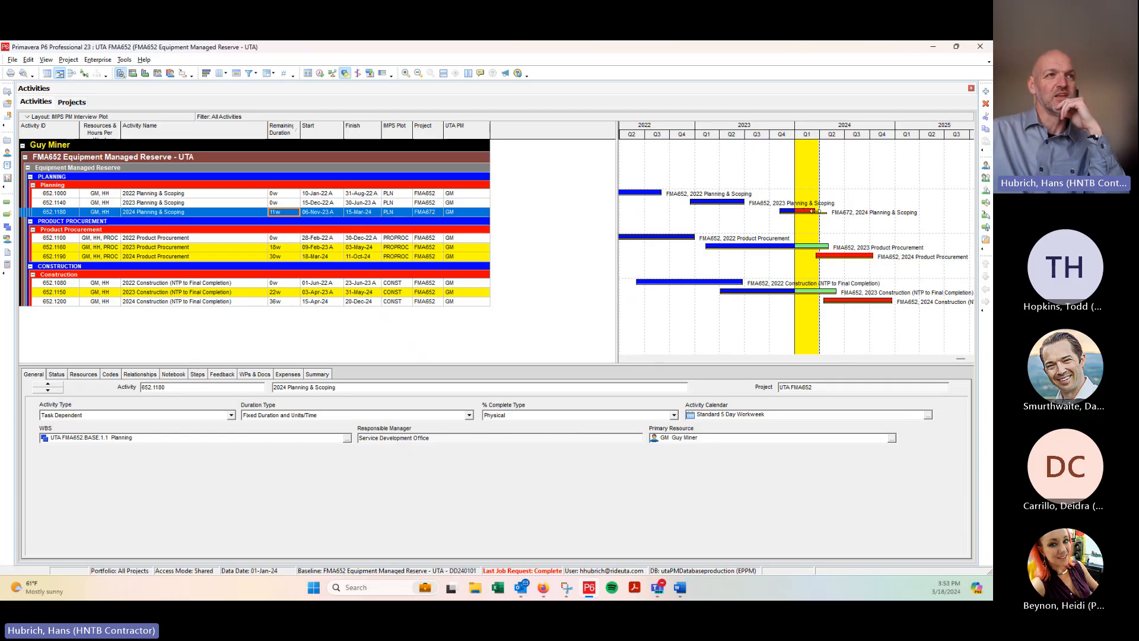
{"action": "left_click", "coordinate": [274, 213]}
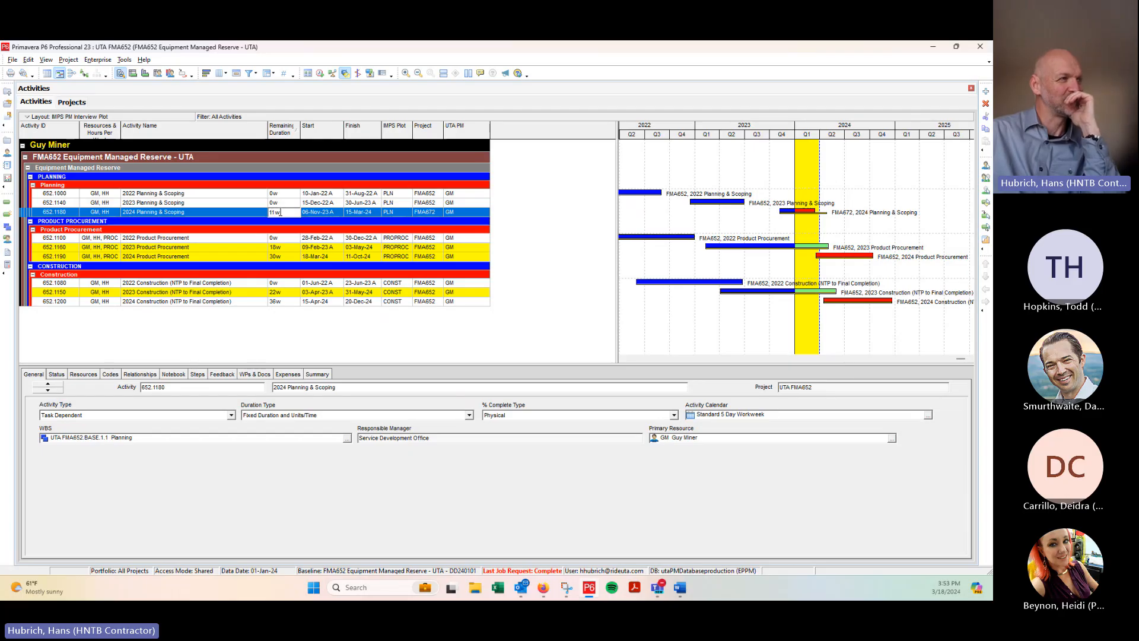
{"action": "left_click", "coordinate": [261, 205]}
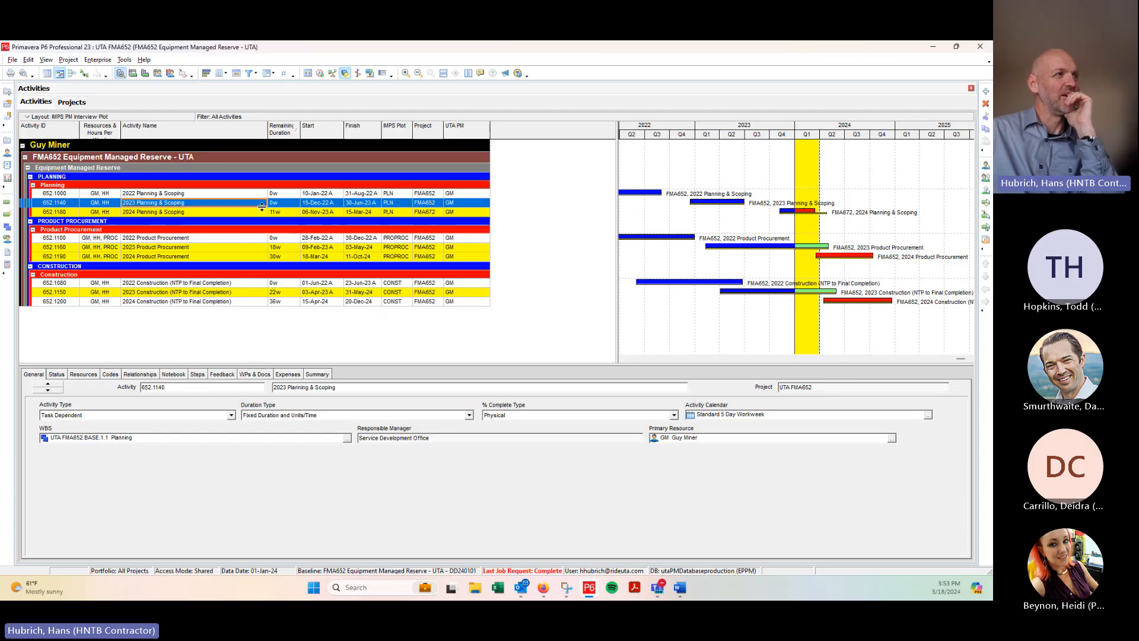
{"action": "left_click", "coordinate": [276, 212]}
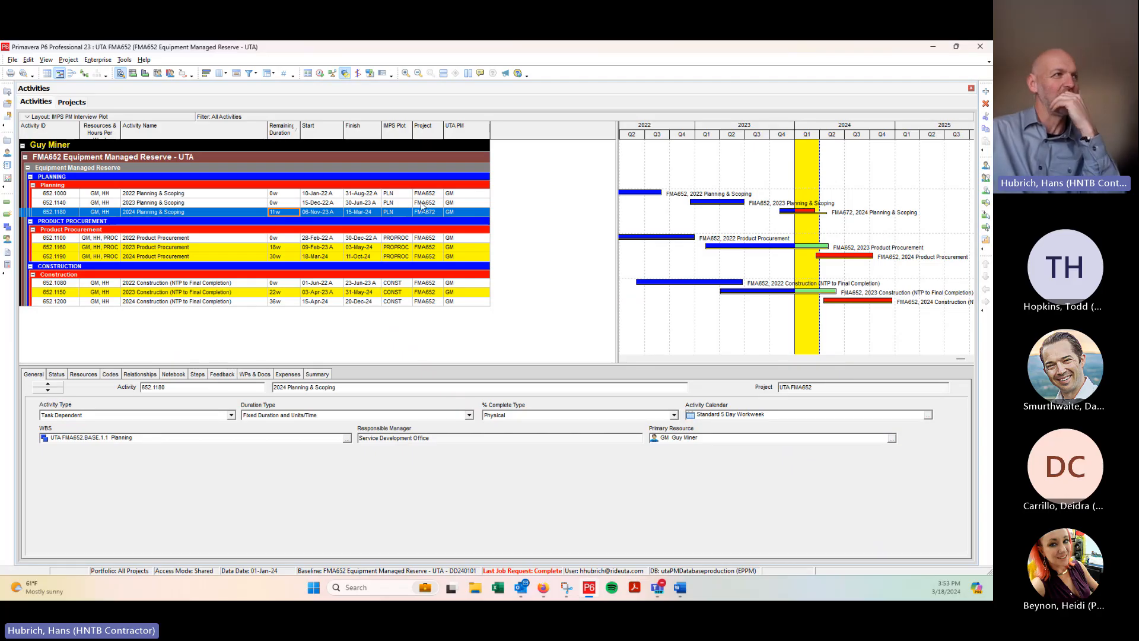
Schedule the project with a selected data date of 01-Mar-24 applied to all open projects
{"action": "left_click", "coordinate": [320, 73]}
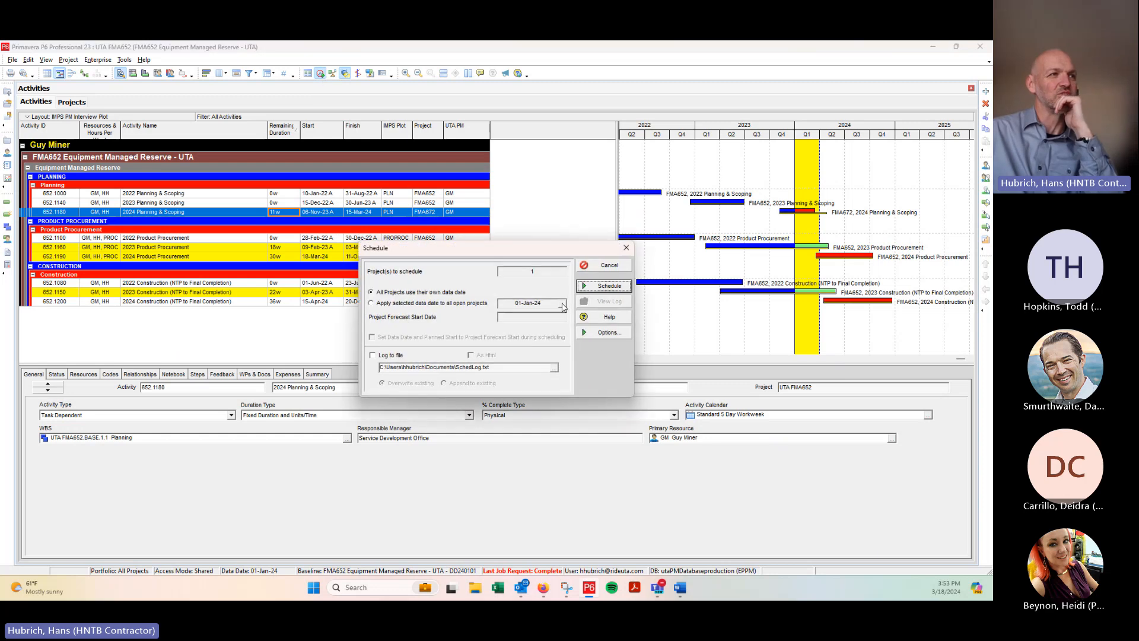
{"action": "left_click", "coordinate": [371, 303]}
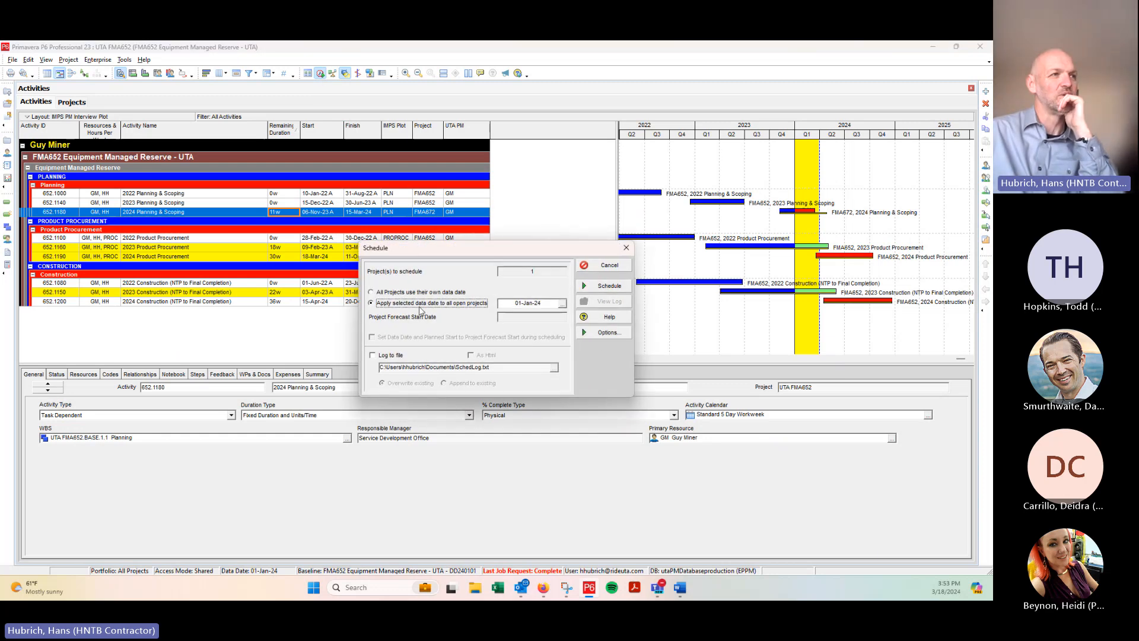
{"action": "left_click", "coordinate": [562, 303]}
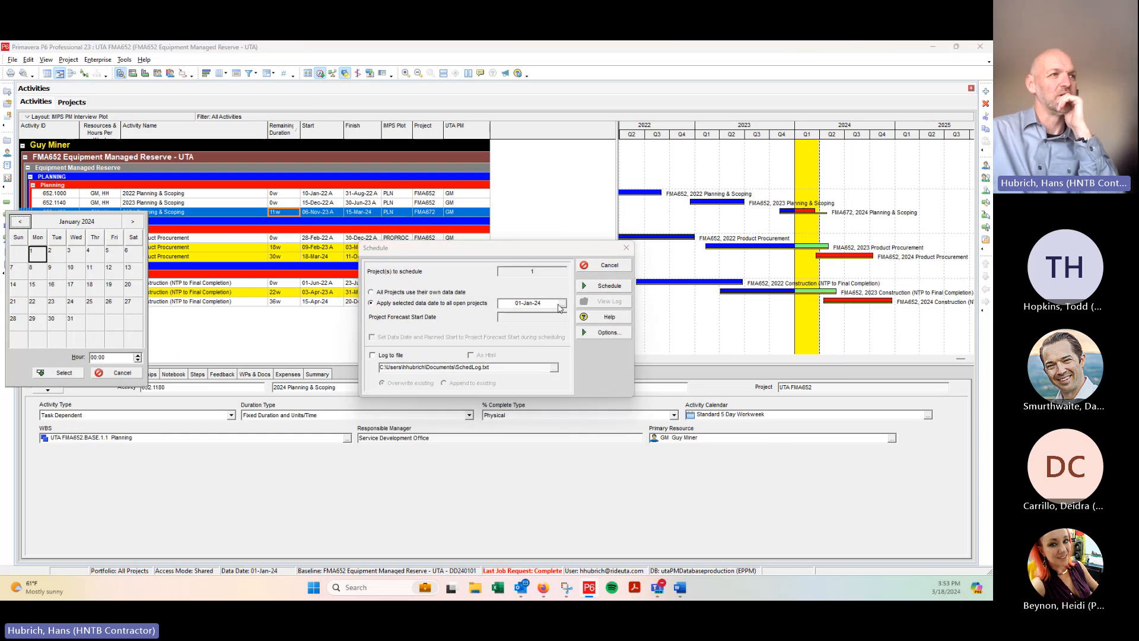
{"action": "left_click", "coordinate": [133, 222]}
{"action": "left_click", "coordinate": [132, 222]}
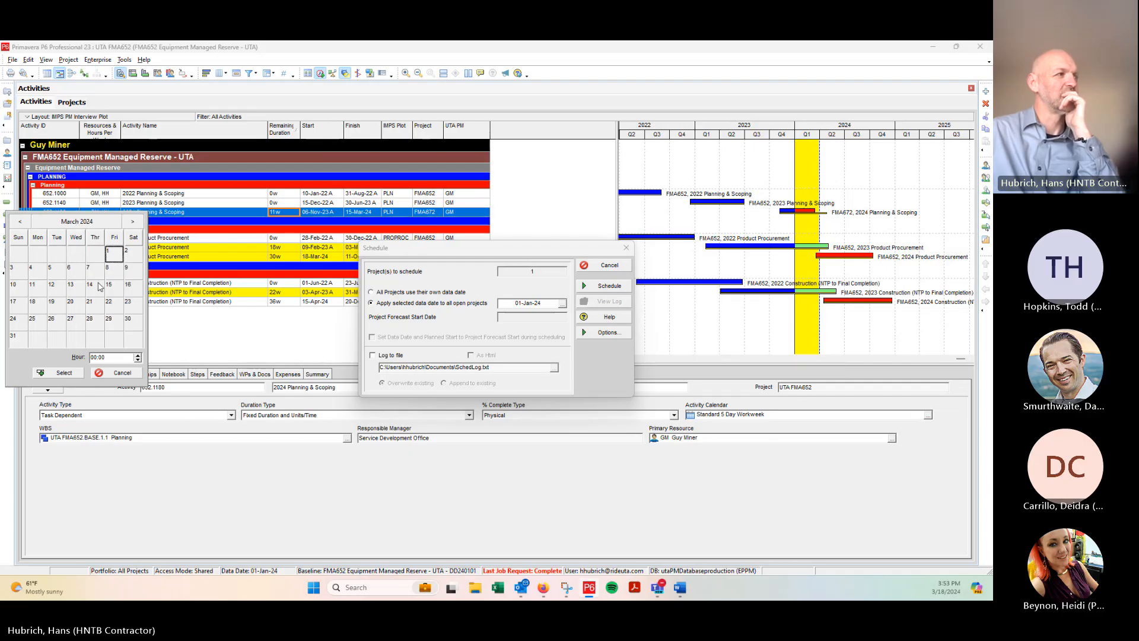
{"action": "left_click", "coordinate": [75, 375]}
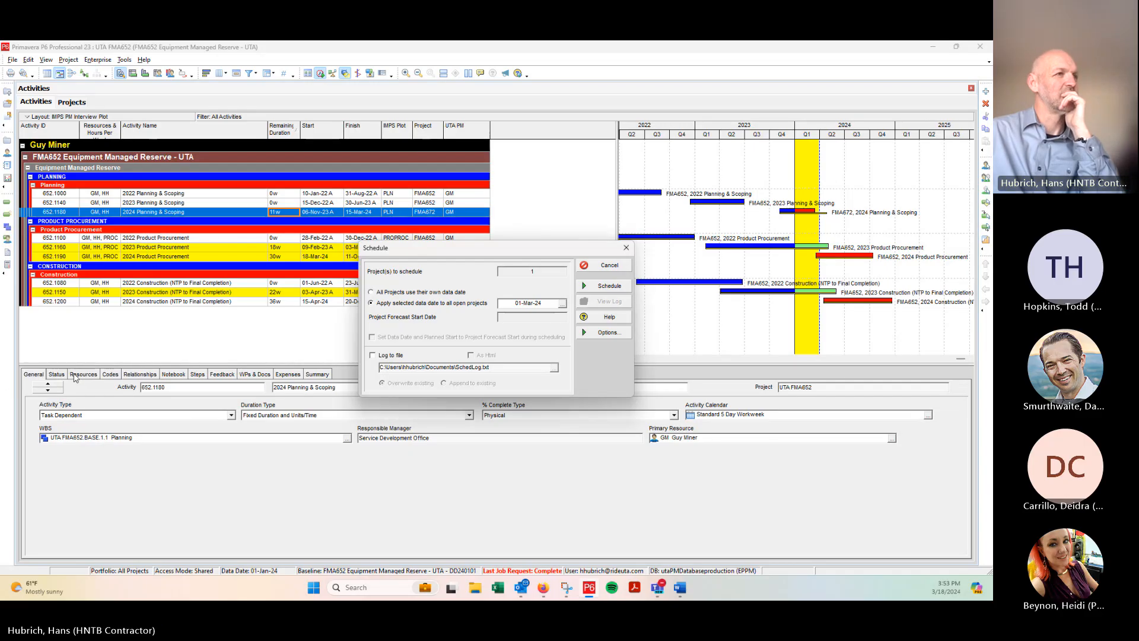
{"action": "left_click", "coordinate": [611, 287]}
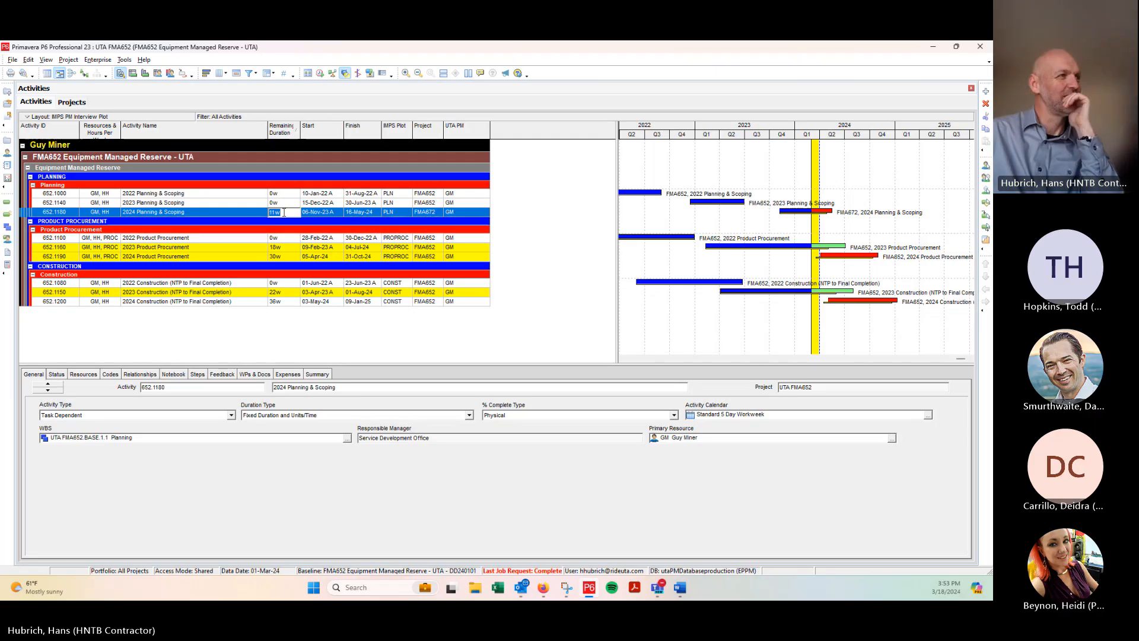
Set the remaining duration of activity 652.1180, 2024 Planning & Scoping, to 8.4 weeks
{"action": "left_click", "coordinate": [285, 212]}
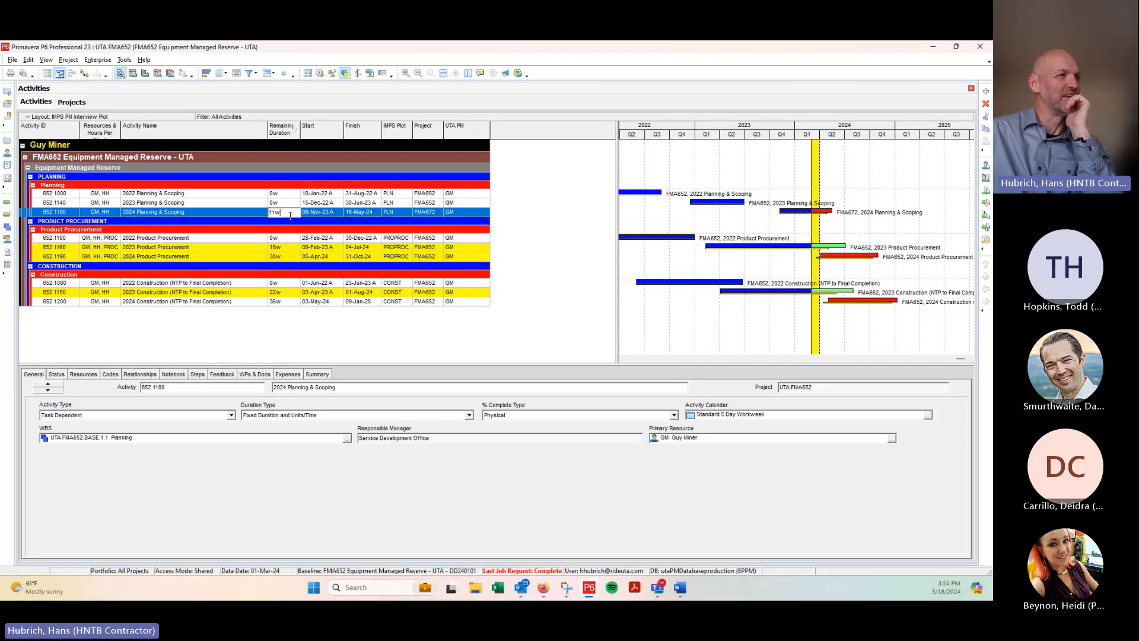
{"action": "left_click_drag", "start_coordinate": [290, 215], "coordinate": [246, 206]}
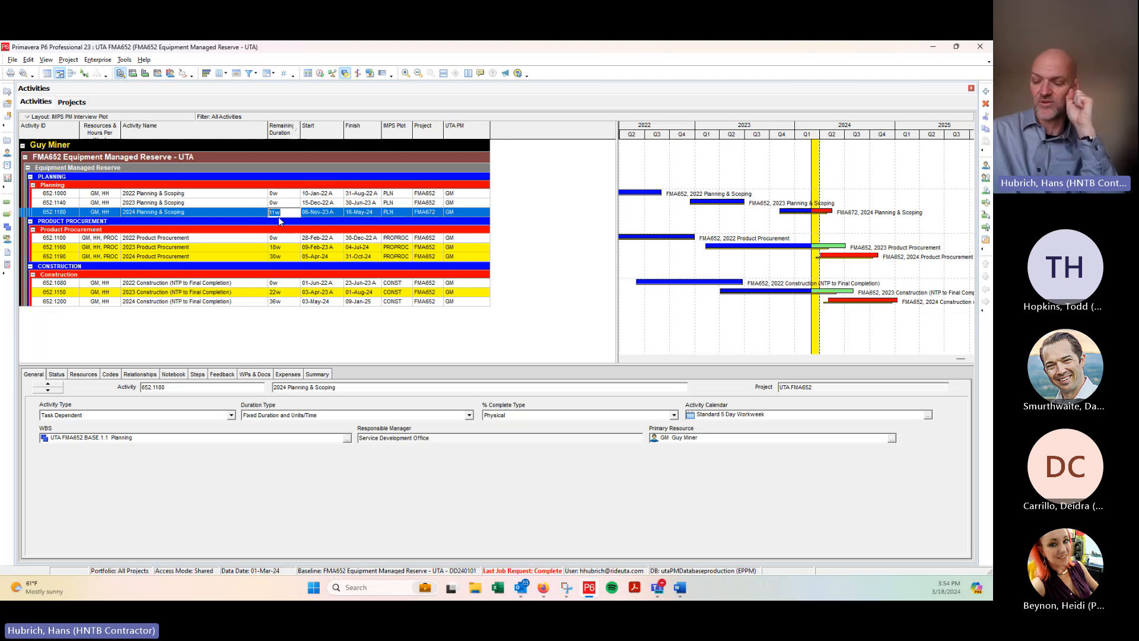
{"action": "type", "text": "8.4"}
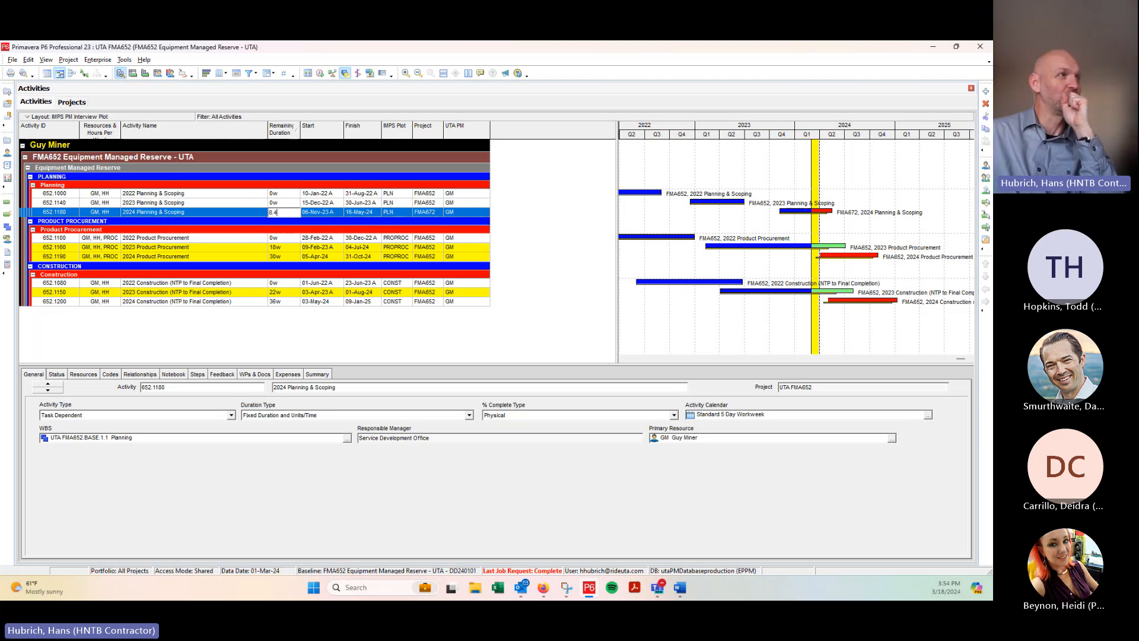
{"action": "key", "text": "Return"}
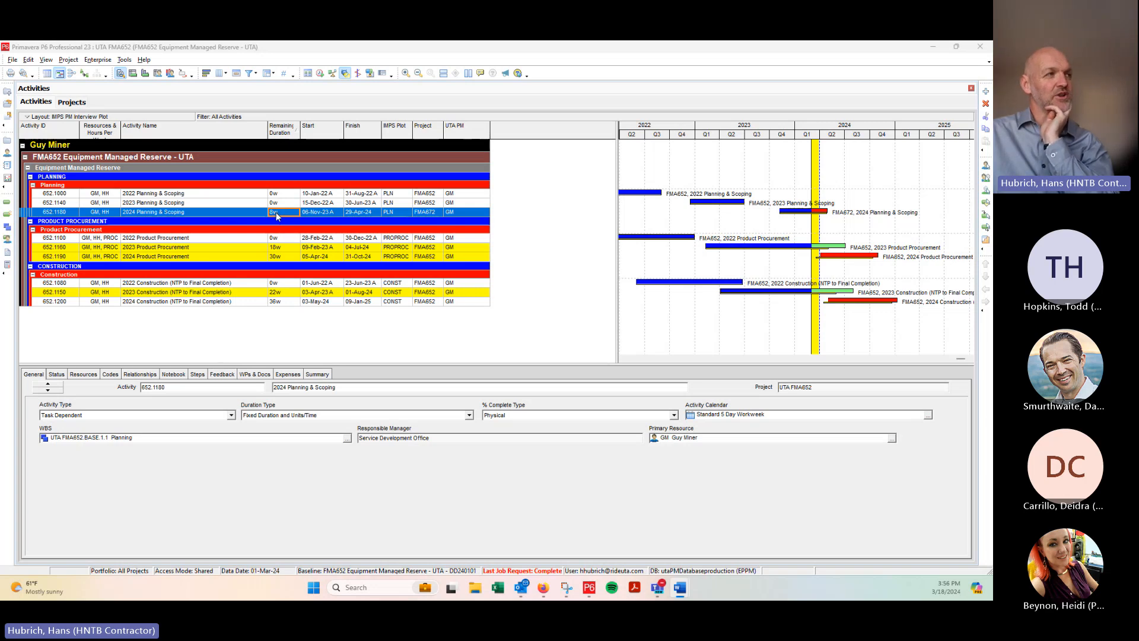
Recheck the working-days calculation in Firefox, and return to the activity list in Primavera P6
{"action": "left_click", "coordinate": [546, 590]}
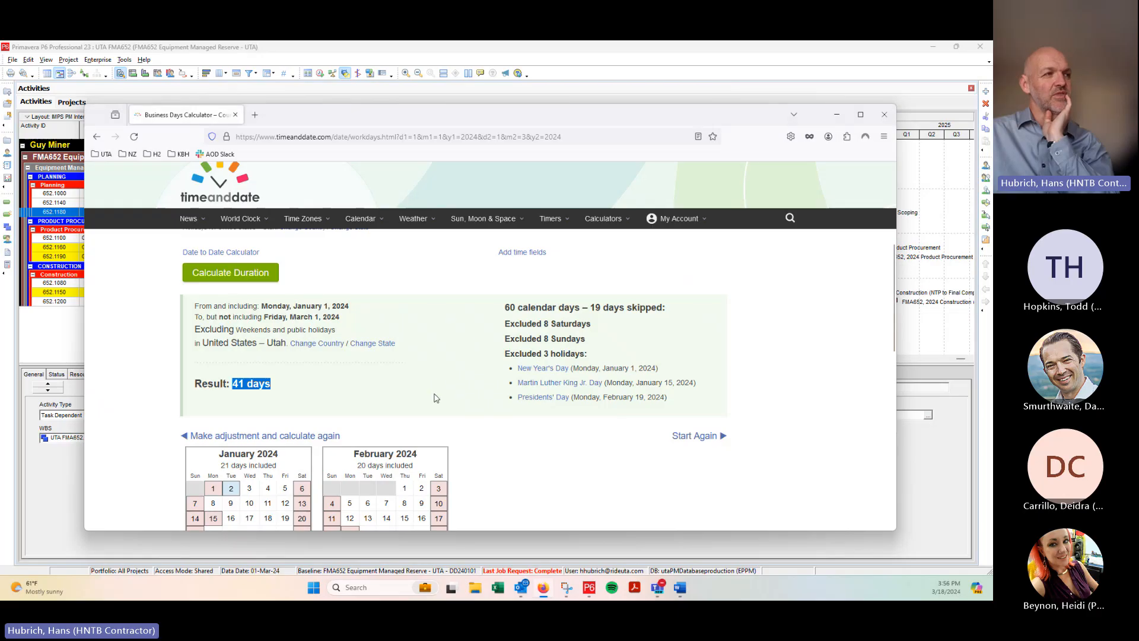
{"action": "left_click", "coordinate": [58, 340]}
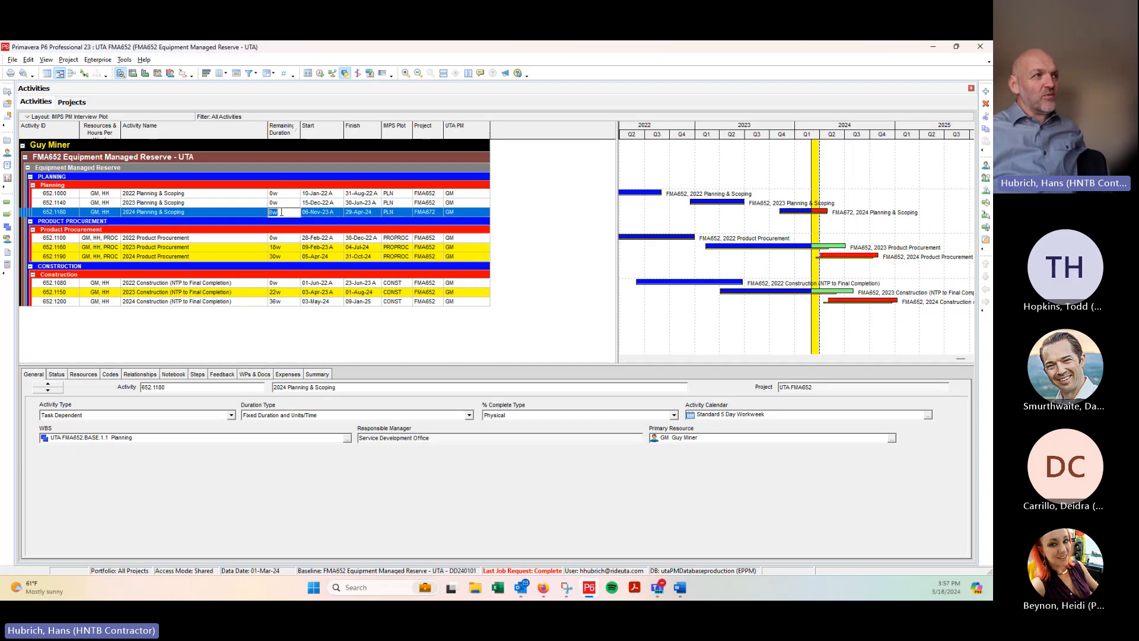
Schedule the project with a selected data date of 01-Jan-24 applied to all open projects
{"action": "left_click", "coordinate": [231, 250]}
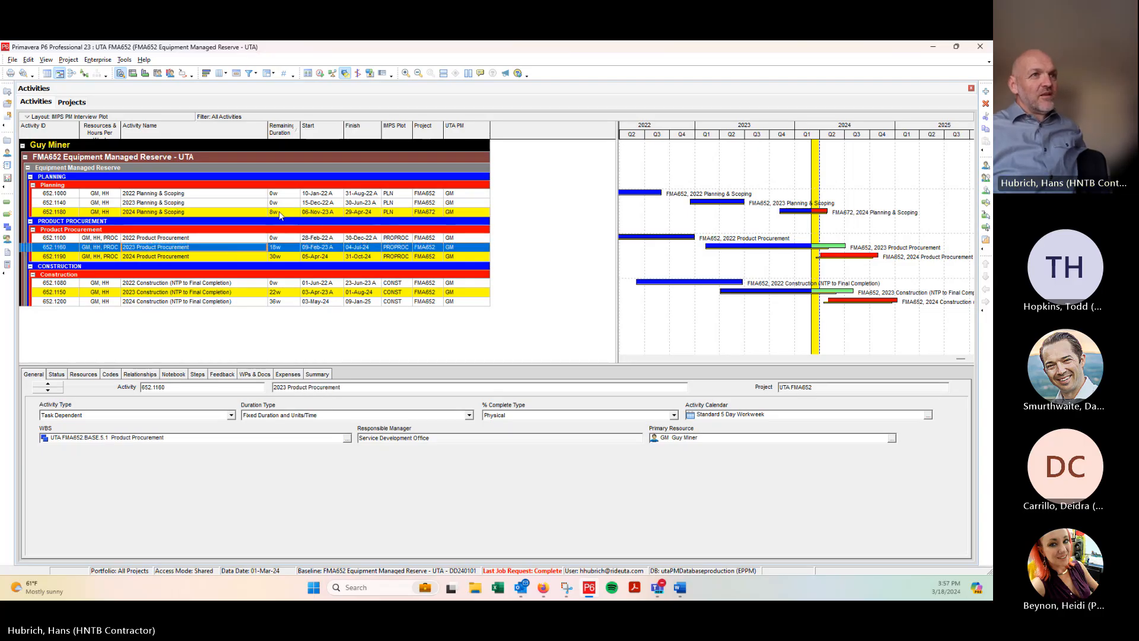
{"action": "left_click", "coordinate": [291, 214]}
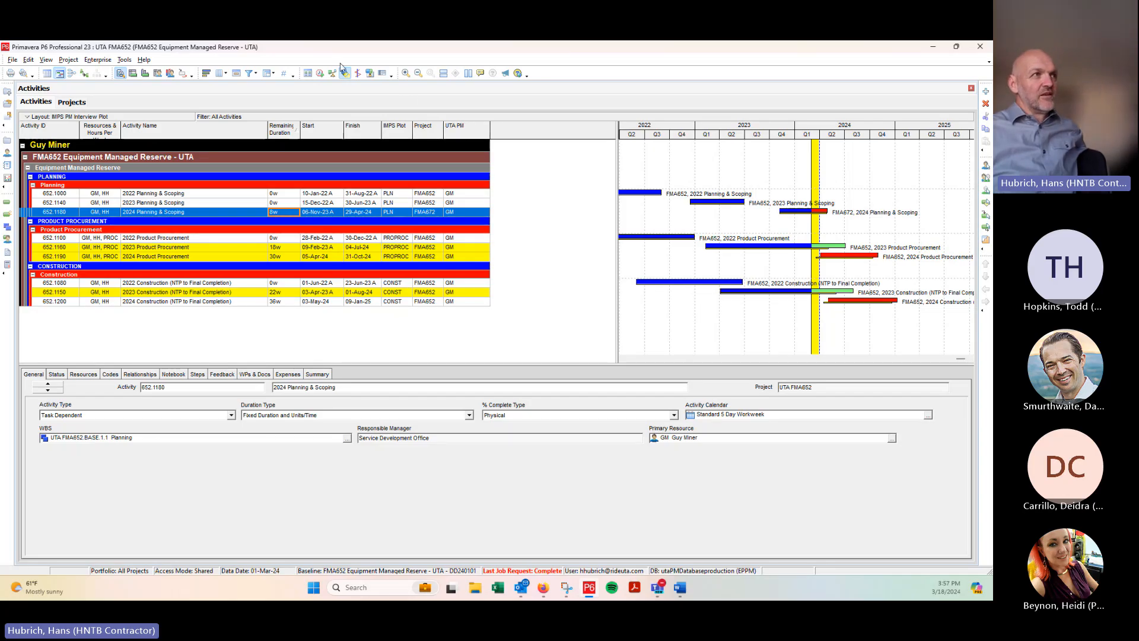
{"action": "left_click", "coordinate": [320, 73]}
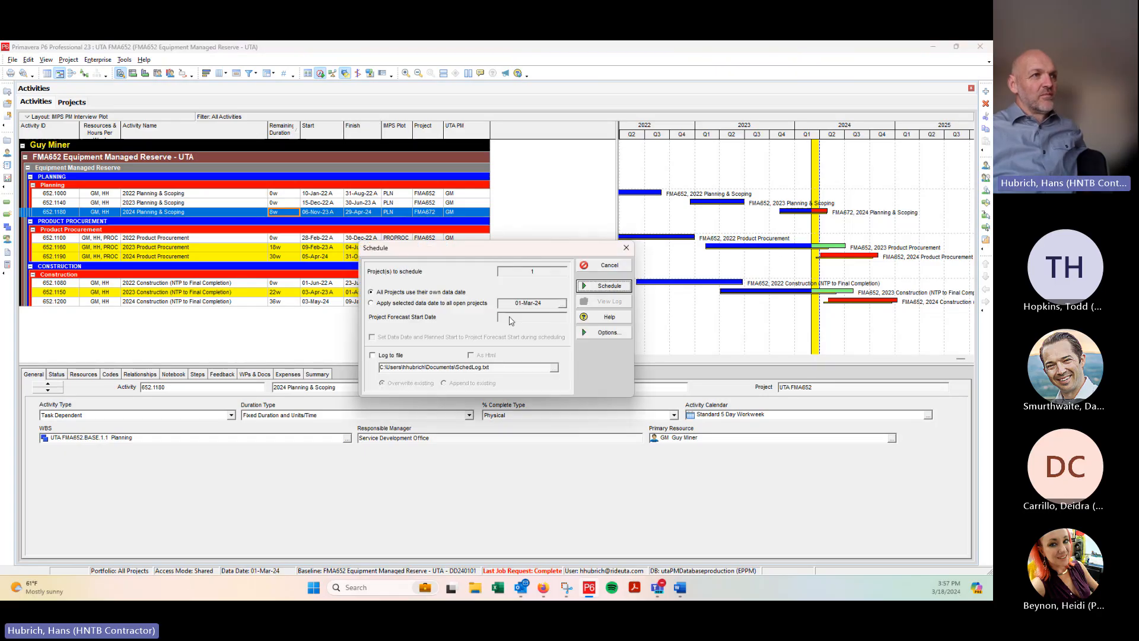
{"action": "left_click", "coordinate": [371, 303]}
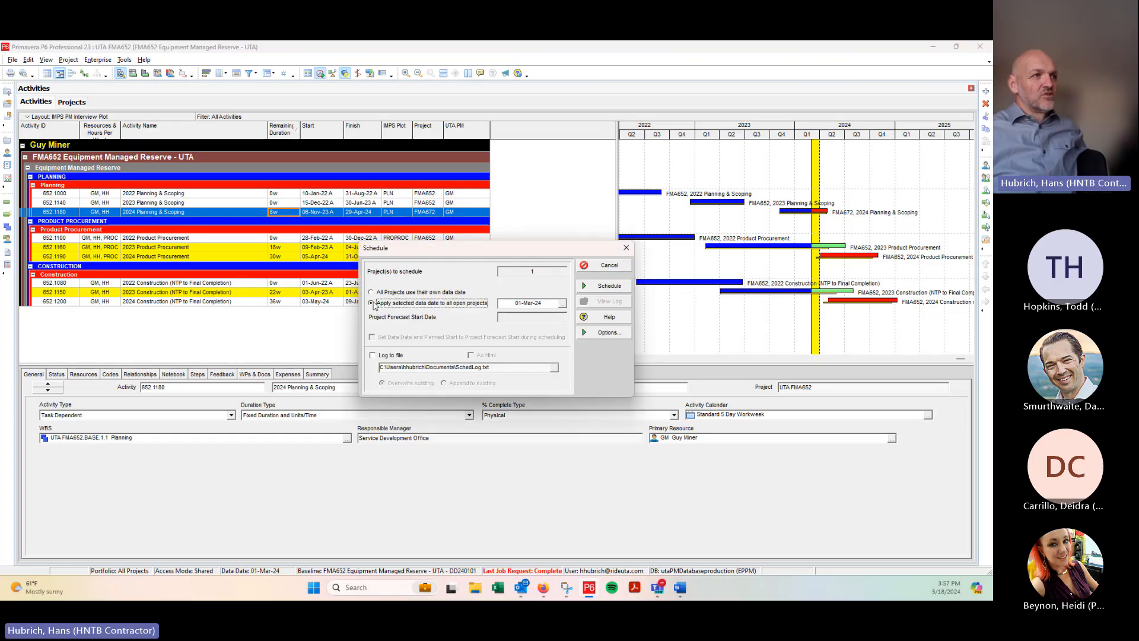
{"action": "left_click", "coordinate": [563, 305]}
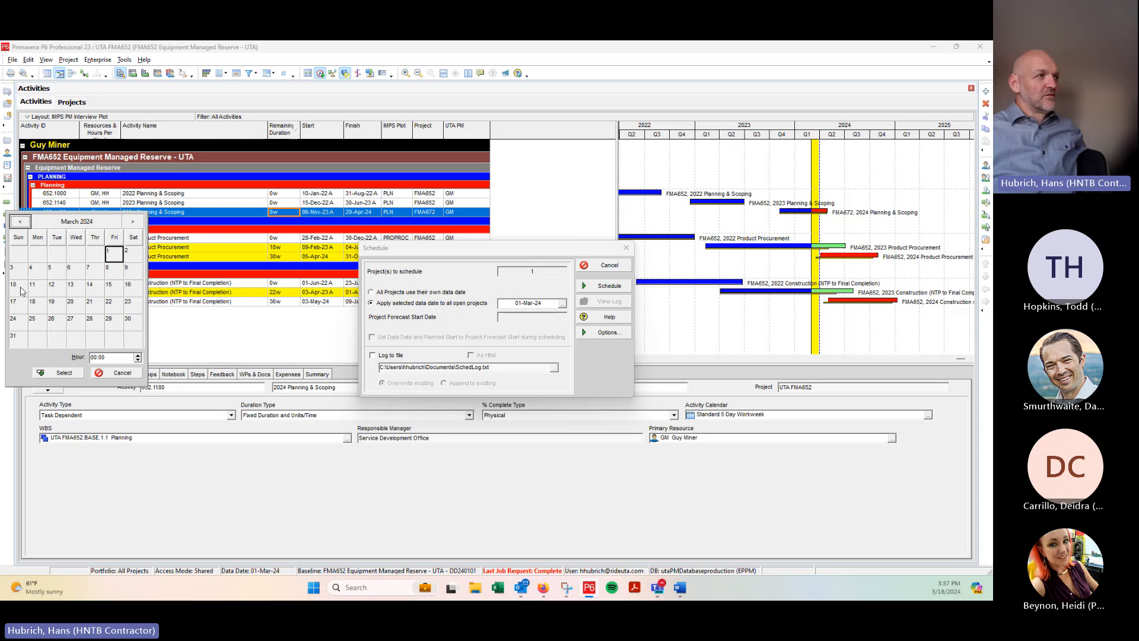
{"action": "left_click", "coordinate": [20, 221]}
{"action": "left_click", "coordinate": [20, 221]}
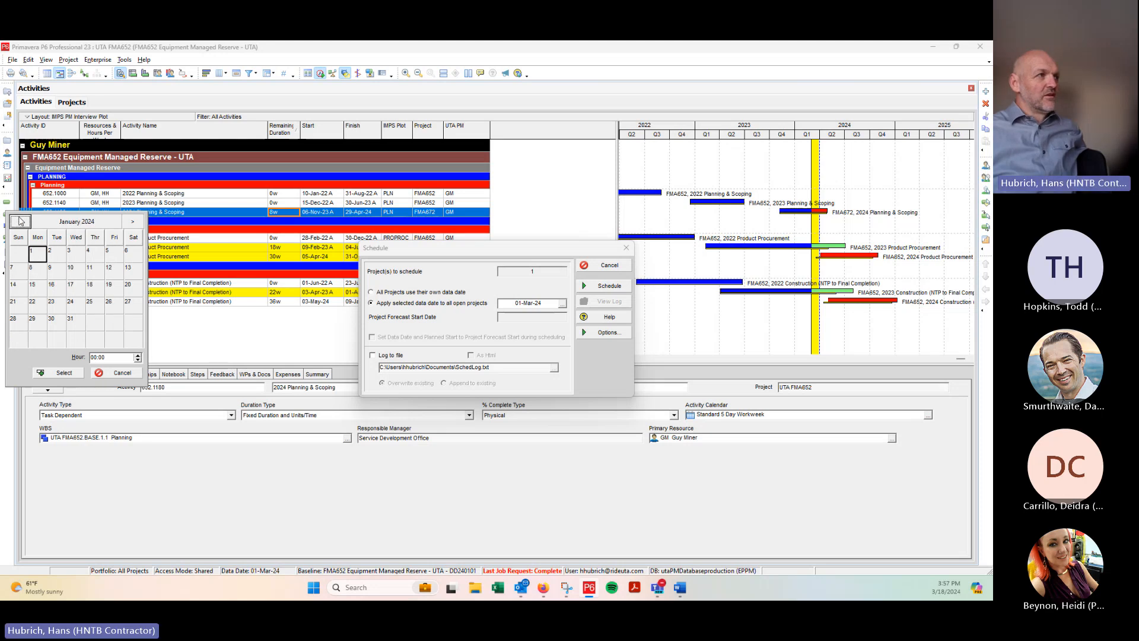
{"action": "left_click", "coordinate": [61, 373]}
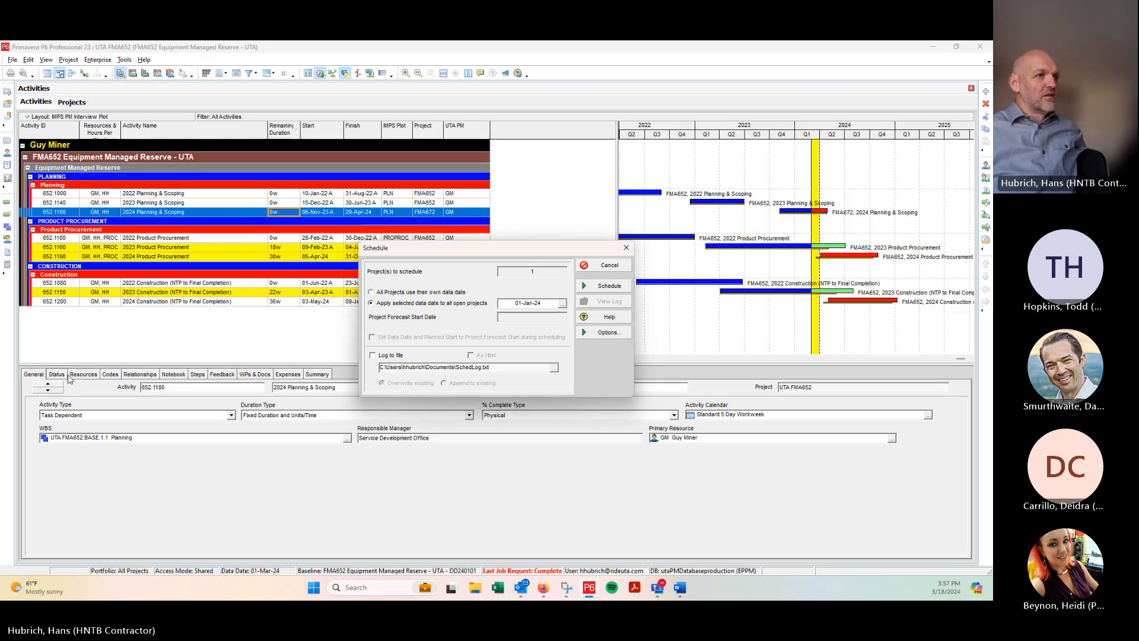
{"action": "left_click", "coordinate": [622, 292]}
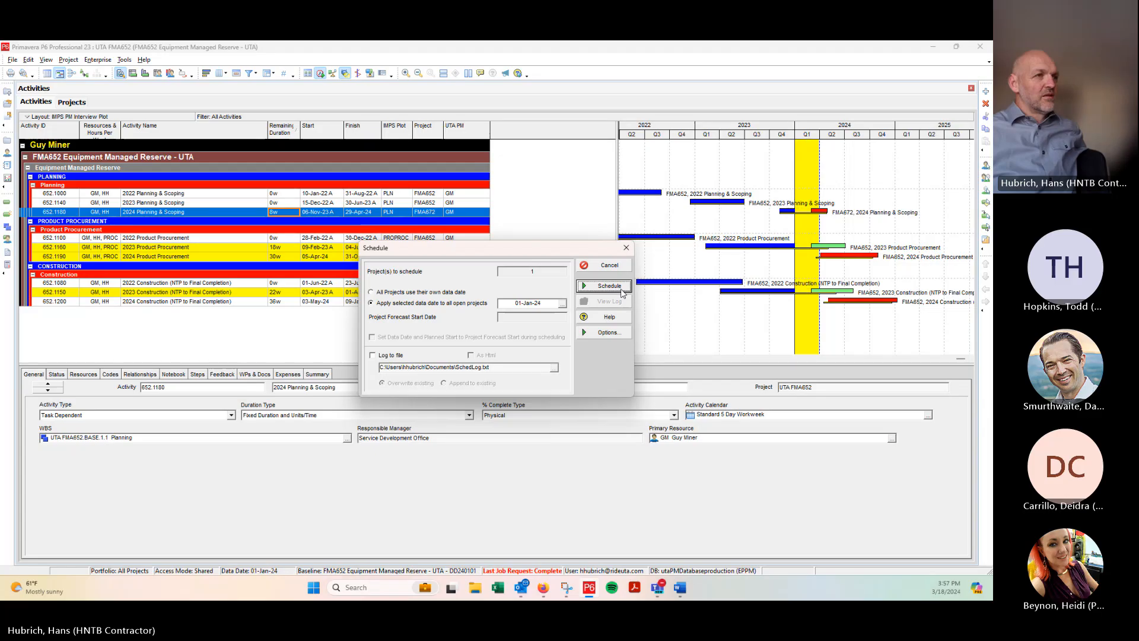
{"action": "left_click", "coordinate": [622, 292]}
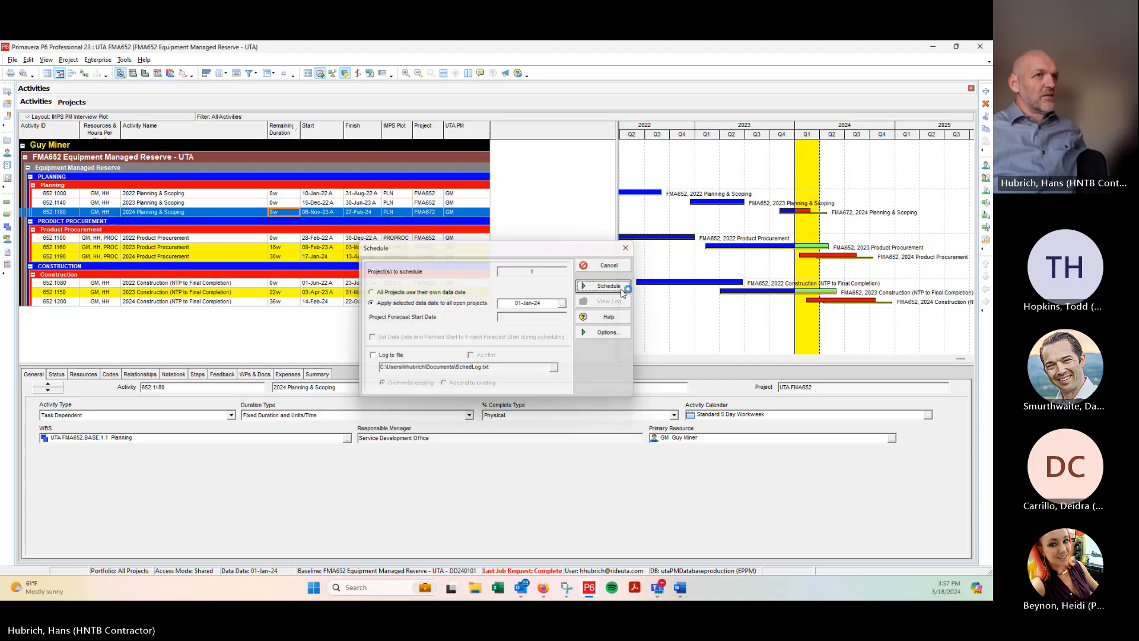
Set the remaining duration of activity 652.1180, 2024 Planning & Scoping, to 17 weeks
{"action": "left_click", "coordinate": [283, 212]}
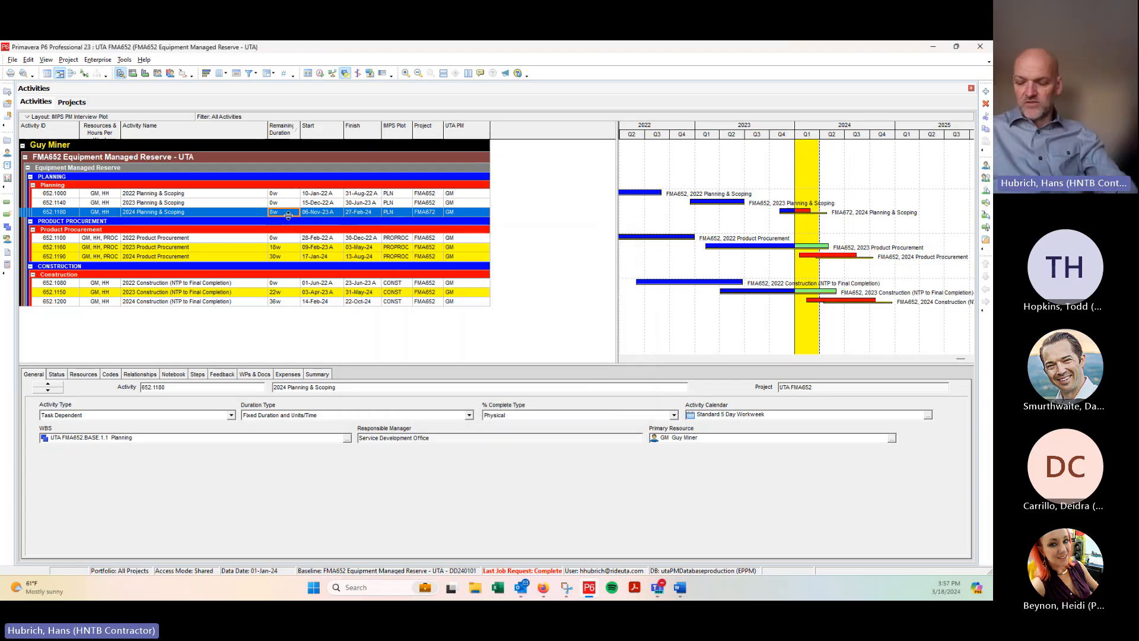
{"action": "type", "text": "17"}
{"action": "key", "text": "Return"}
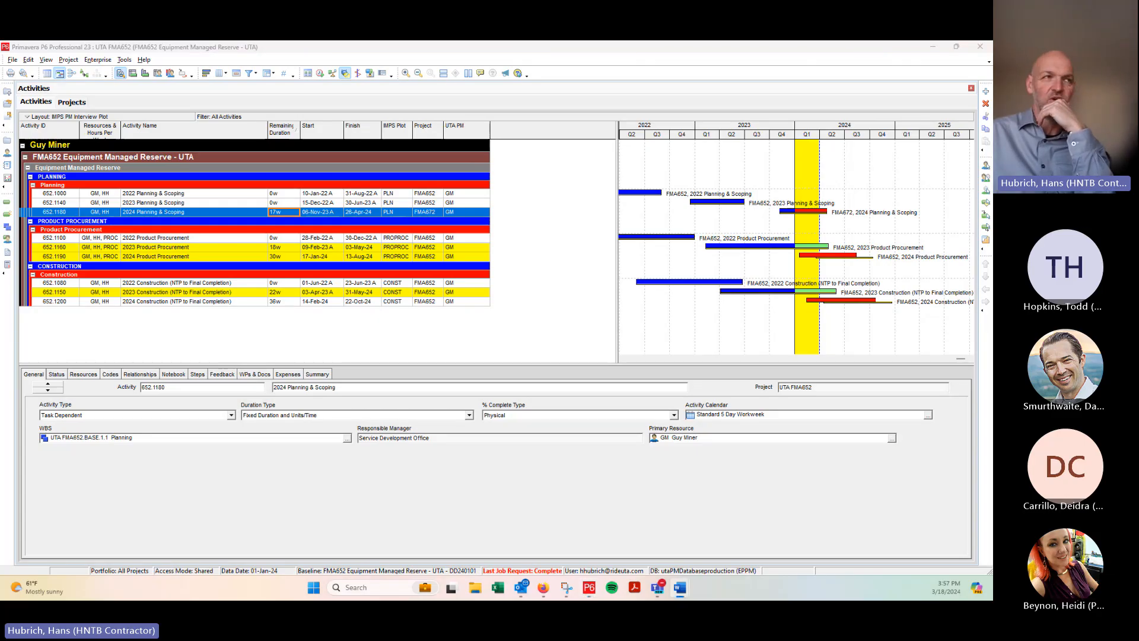
Shrink the Word notes and place them below the activity list to check the 2024 scoping entry, and return to Primavera P6
{"action": "left_click_drag", "start_coordinate": [992, 158], "coordinate": [628, 128]}
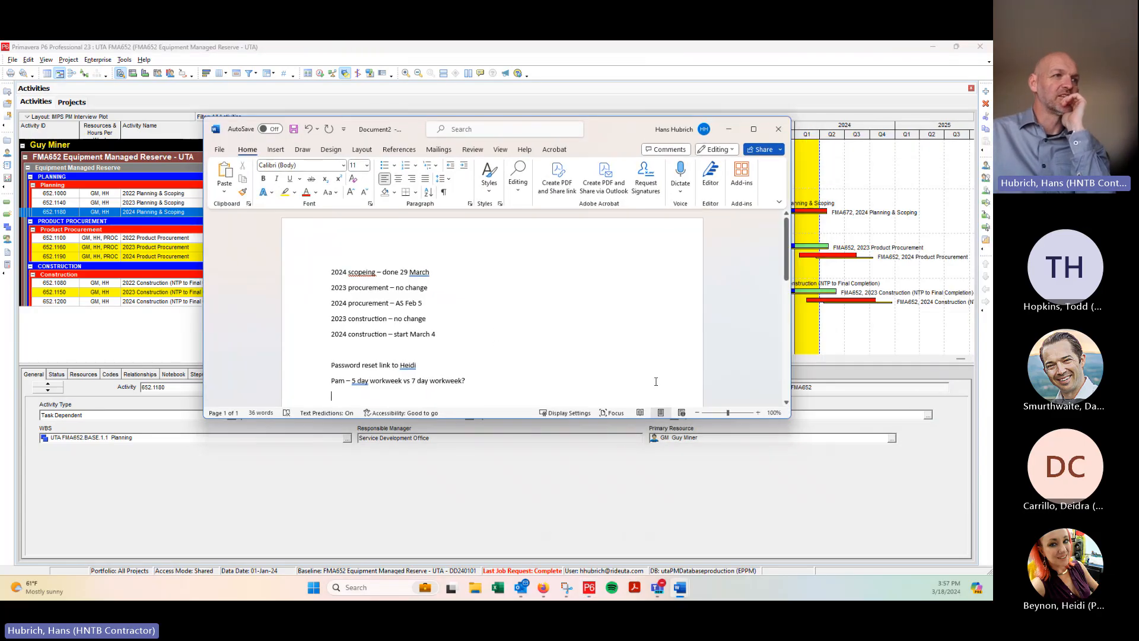
{"action": "left_click_drag", "start_coordinate": [634, 418], "coordinate": [640, 370]}
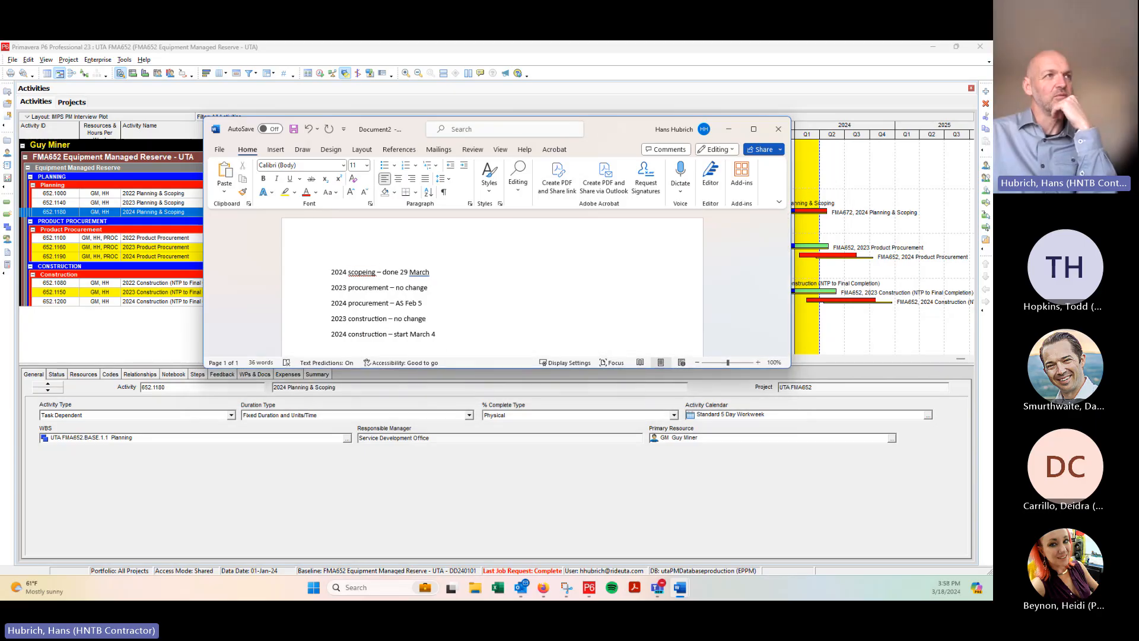
{"action": "left_click_drag", "start_coordinate": [620, 131], "coordinate": [693, 328]}
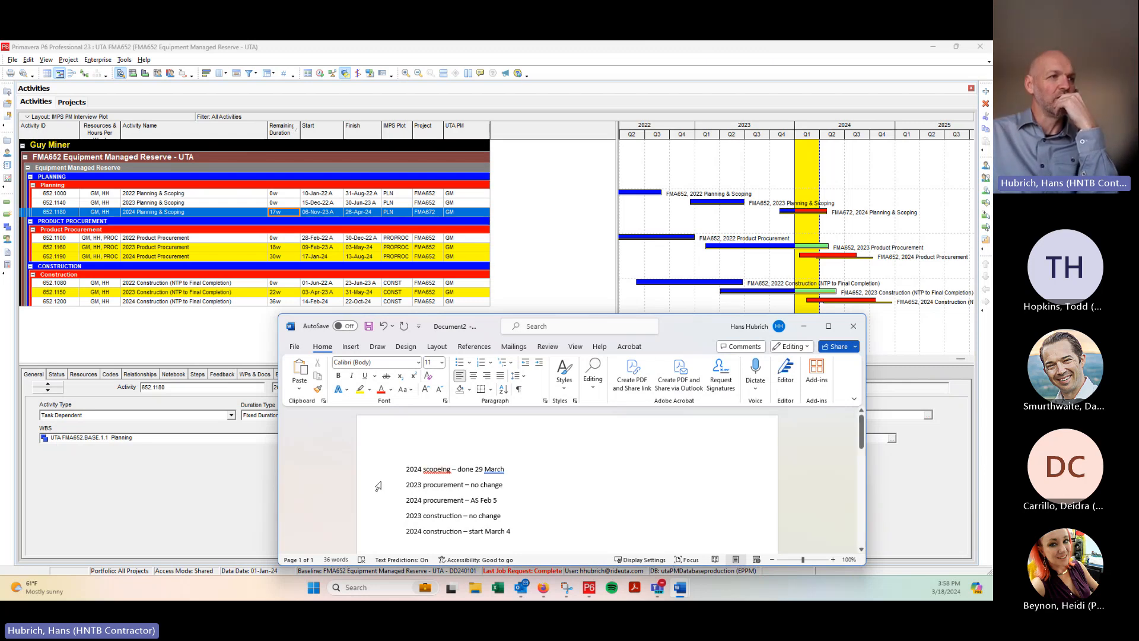
{"action": "double_click", "coordinate": [488, 470]}
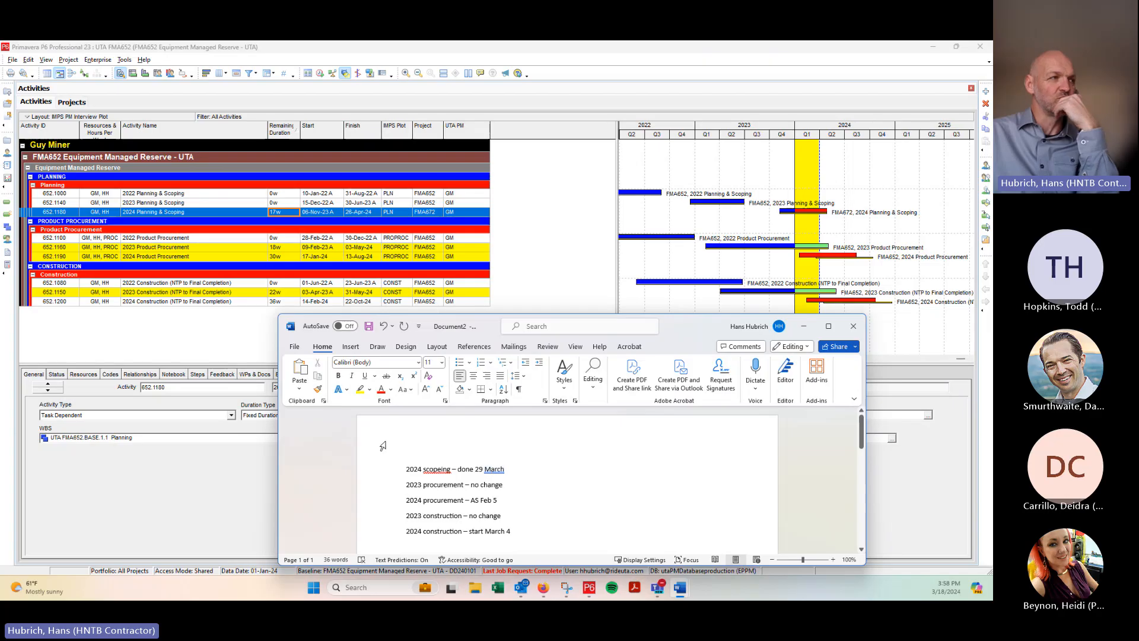
{"action": "left_click", "coordinate": [239, 381]}
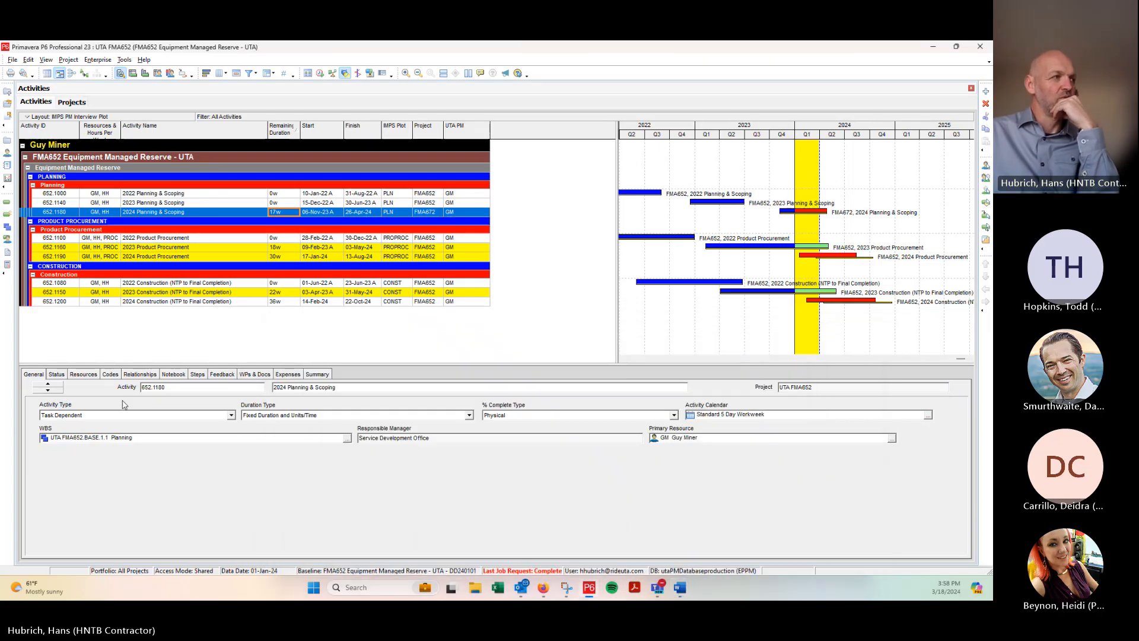
Try marking activity 652.1180, 2024 Planning & Scoping, as finished with a finish date of 26-Apr-24
{"action": "left_click", "coordinate": [56, 373]}
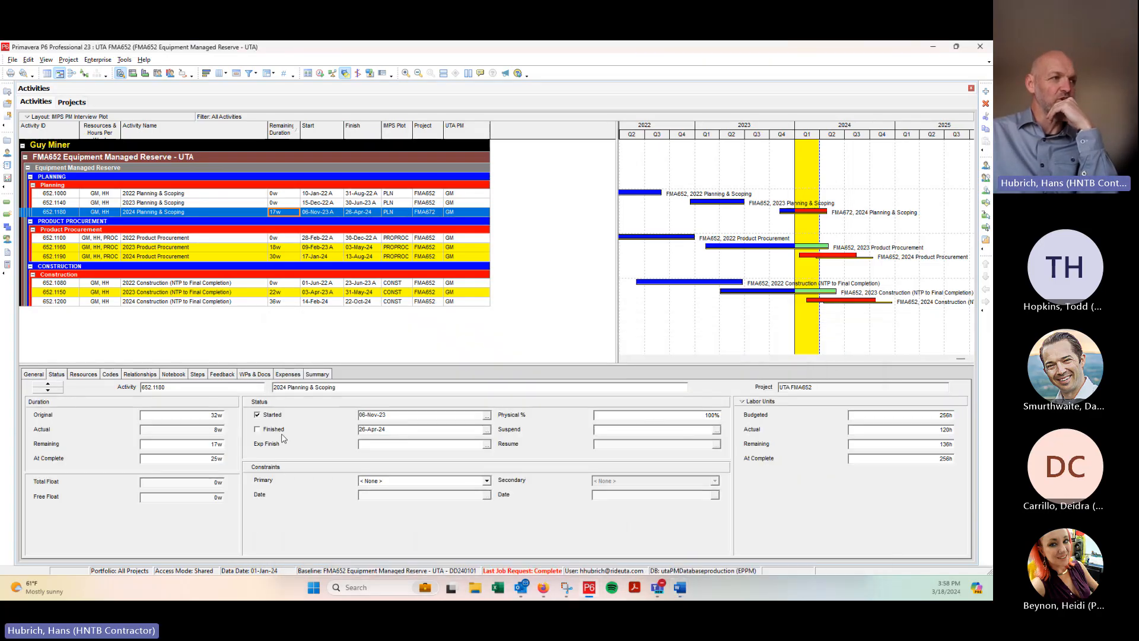
{"action": "left_click", "coordinate": [261, 429]}
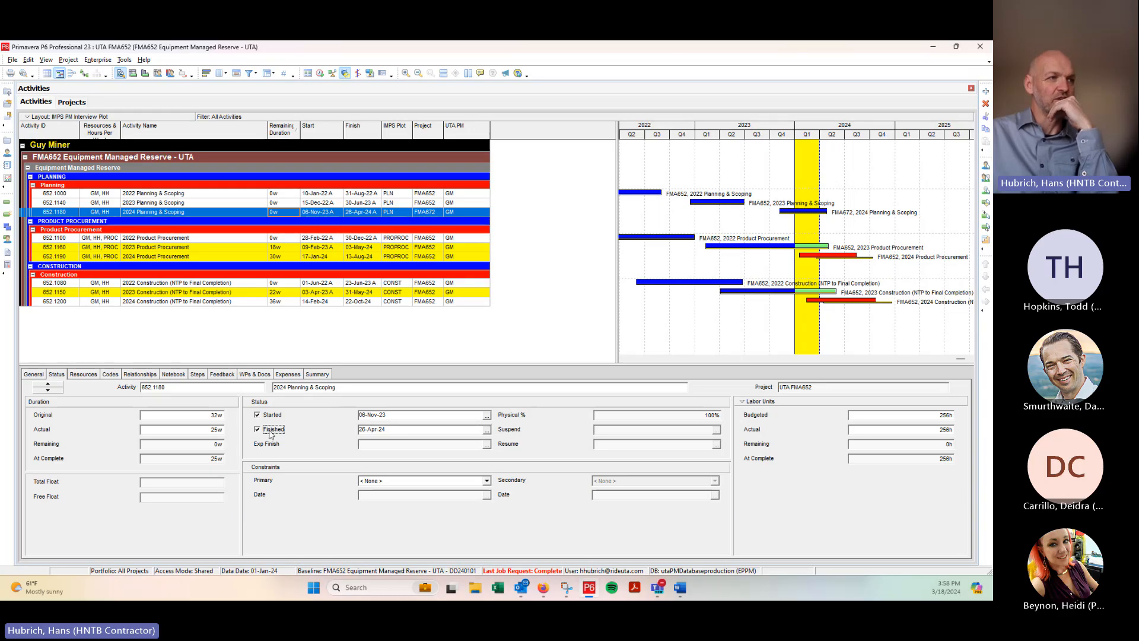
{"action": "left_click", "coordinate": [486, 429]}
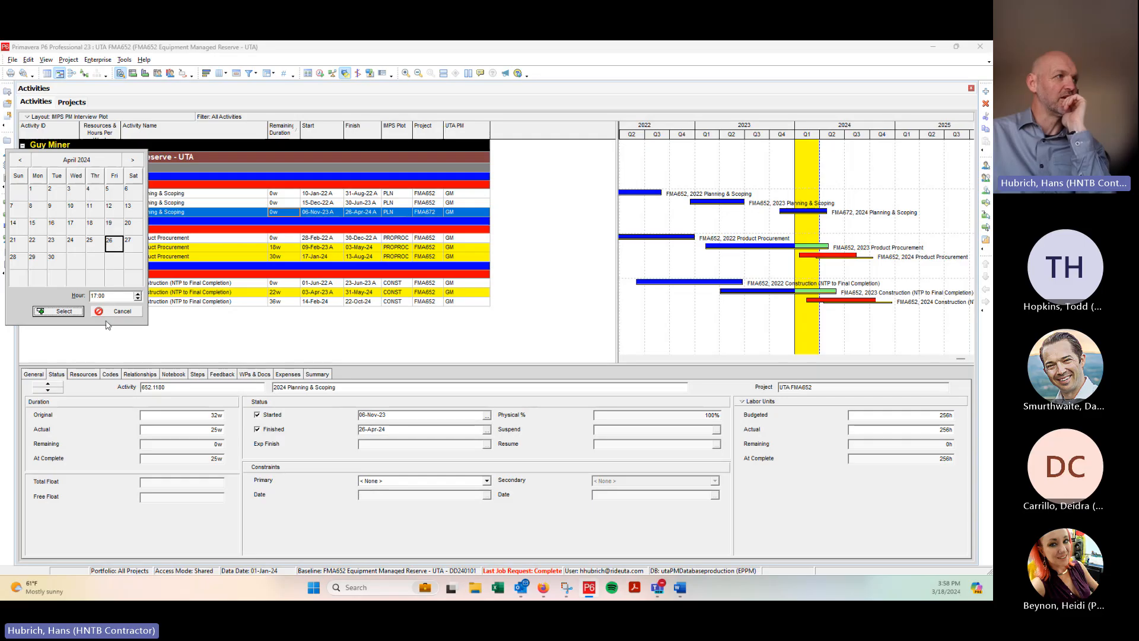
{"action": "left_click", "coordinate": [59, 311]}
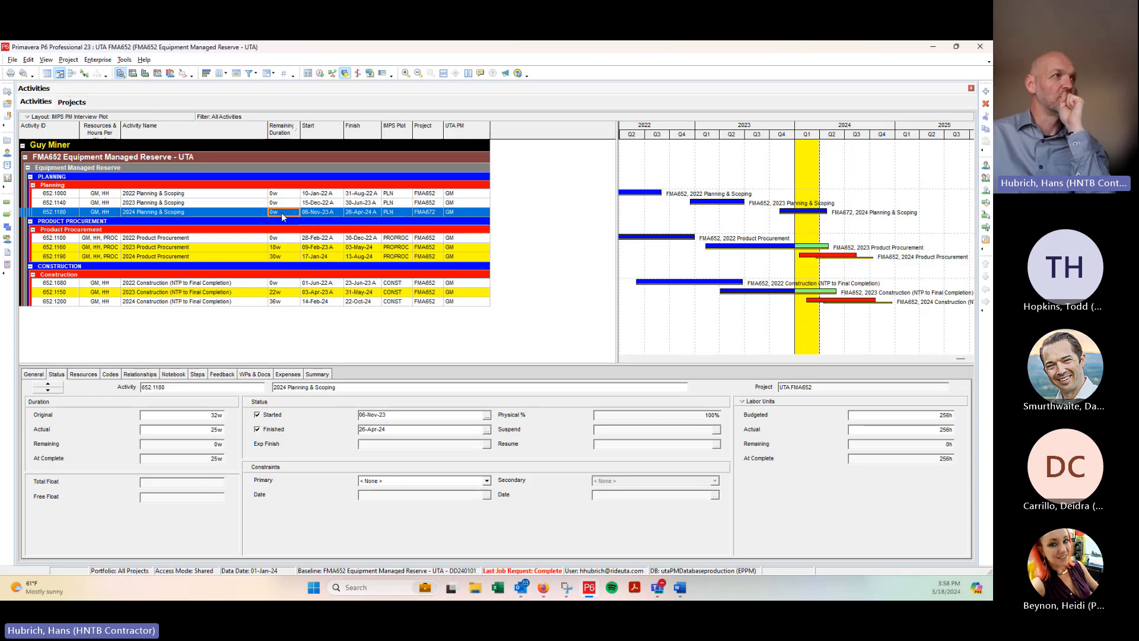
{"action": "left_click", "coordinate": [349, 214]}
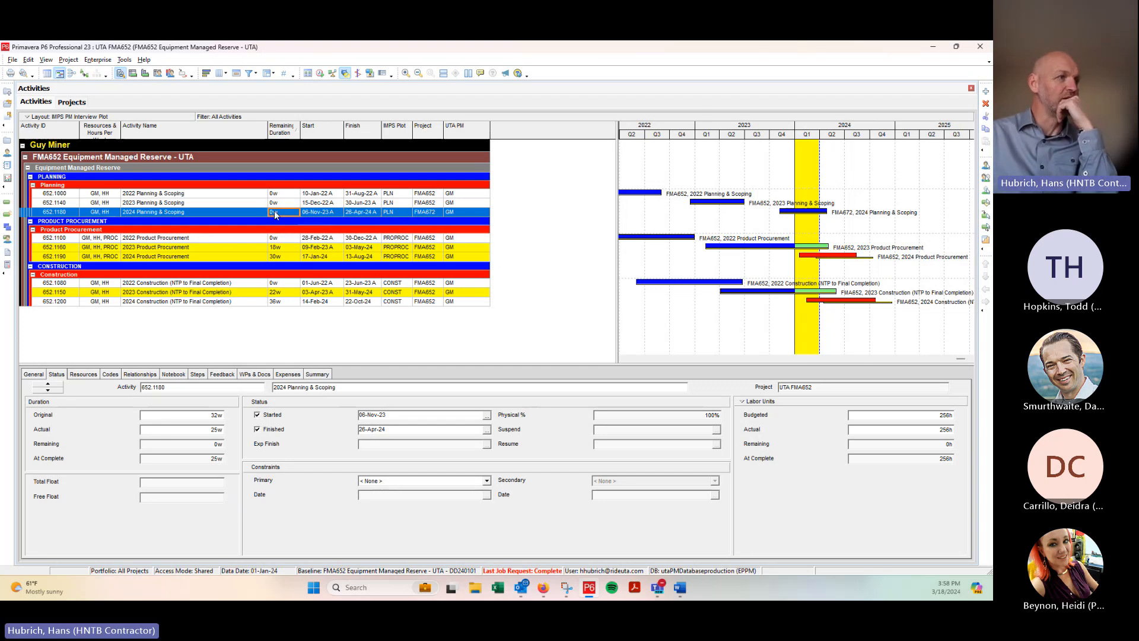
Clear the finished status of activity 652.1180 and set its remaining duration to 4 weeks
{"action": "left_click", "coordinate": [257, 428]}
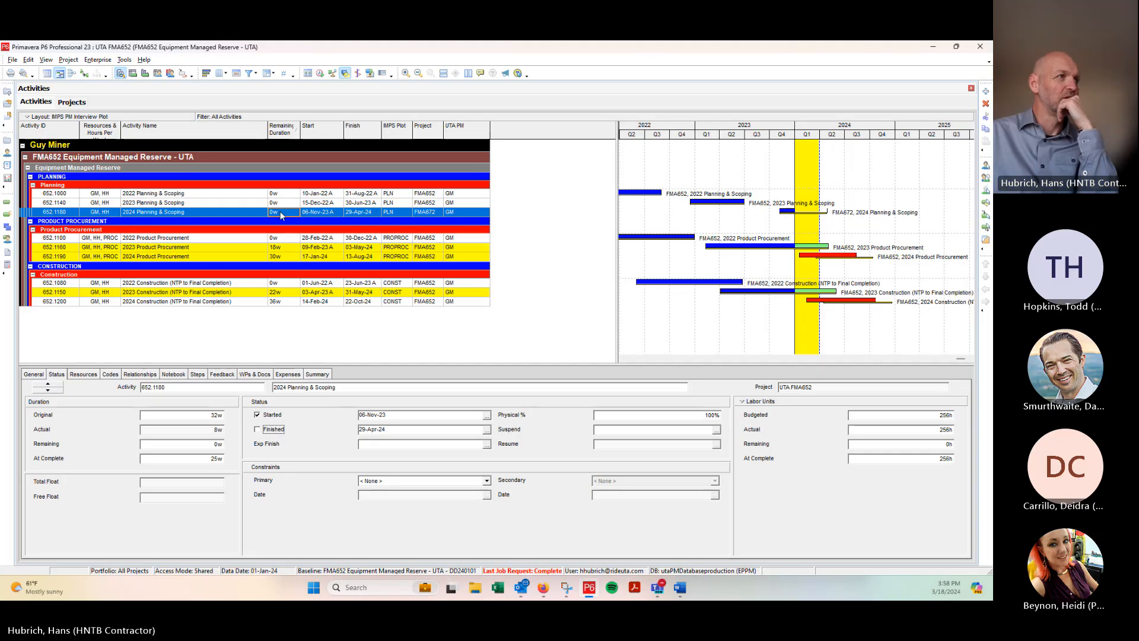
{"action": "type", "text": "4"}
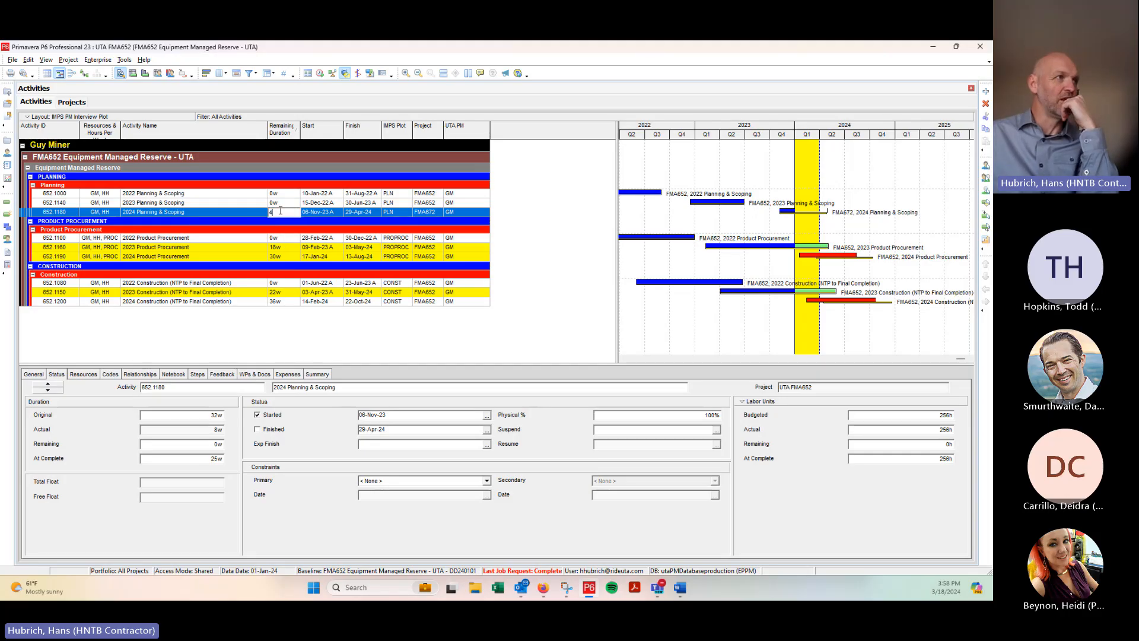
{"action": "key", "text": "Return"}
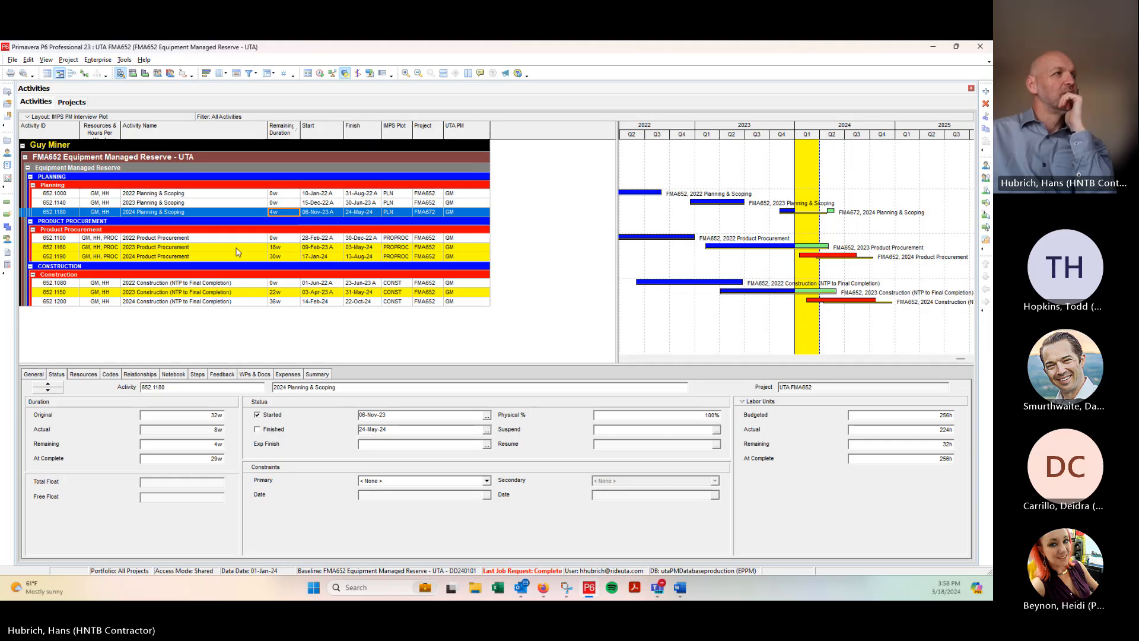
Check the 2023 procurement entry in the Word notes, and set the remaining duration of activity 652.1160, 2023 Product Procurement, to 9.6 weeks
{"action": "left_click", "coordinate": [205, 247]}
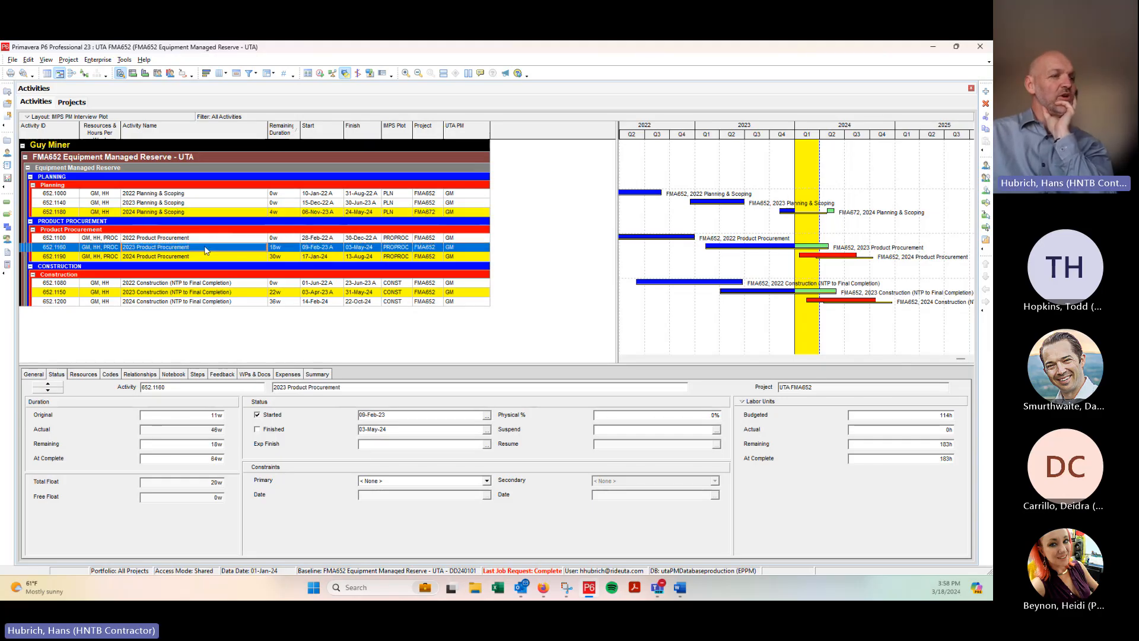
{"action": "mouse_move", "coordinate": [682, 590]}
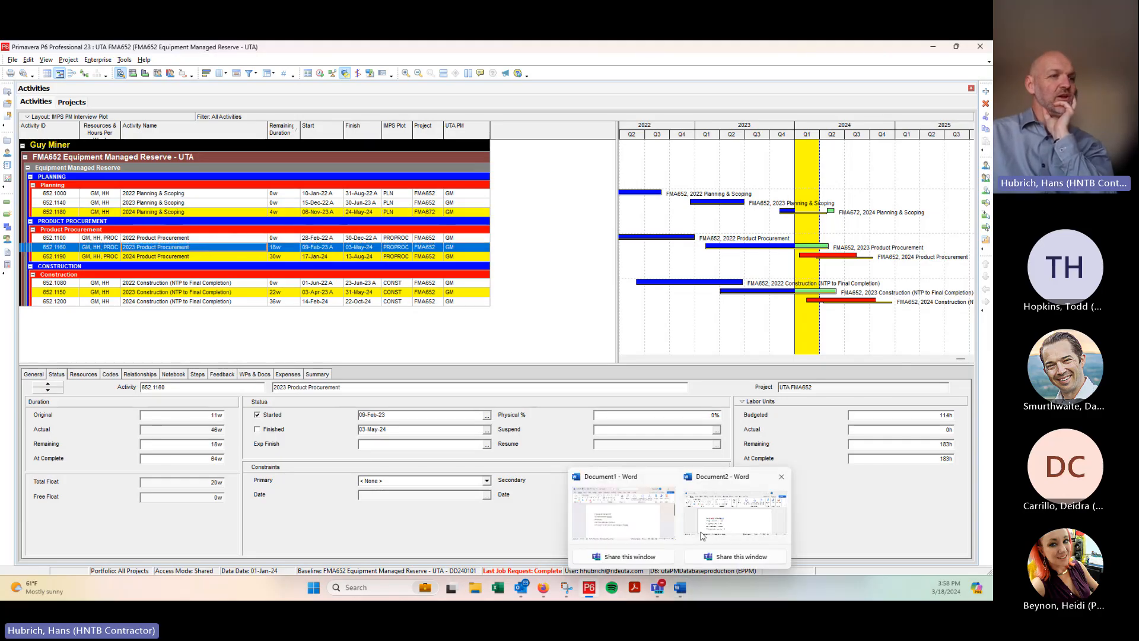
{"action": "left_click", "coordinate": [717, 510]}
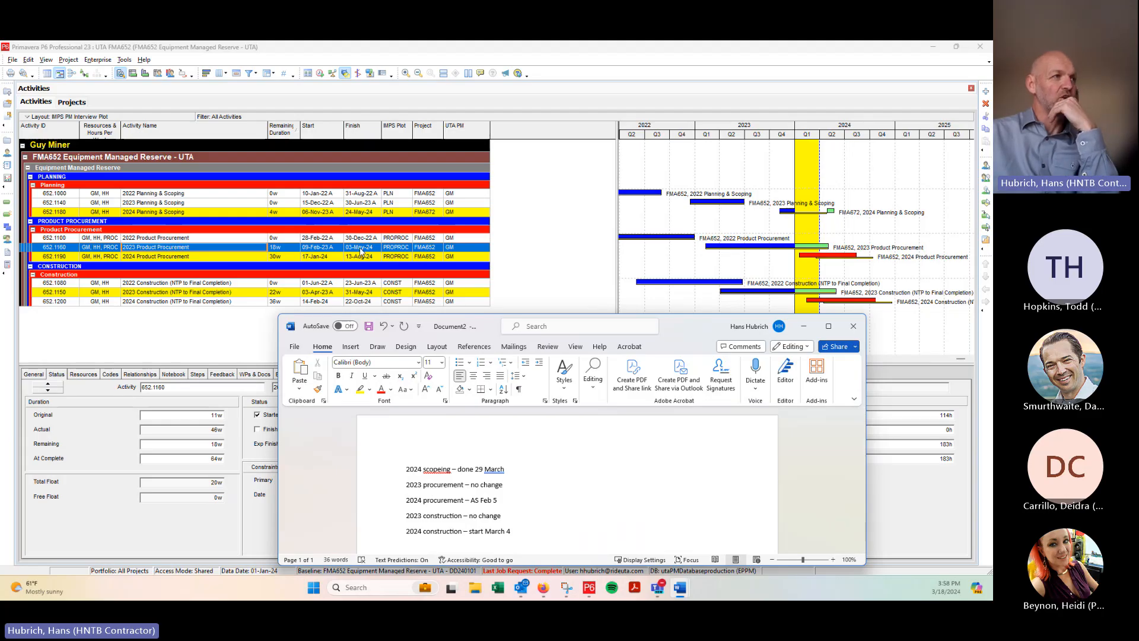
{"action": "left_click", "coordinate": [275, 249]}
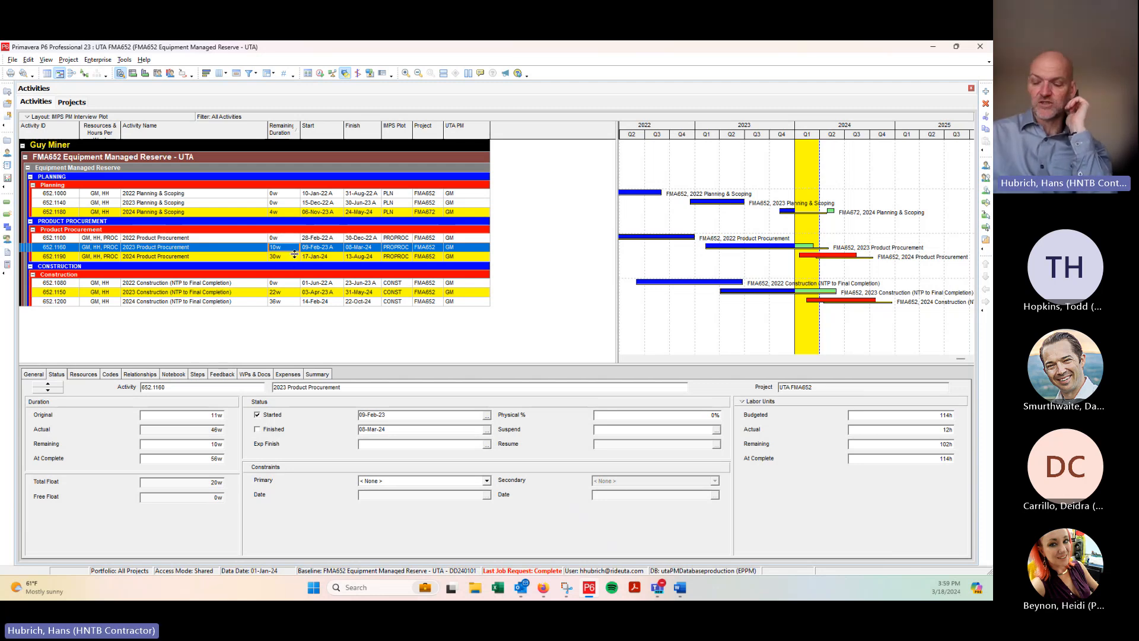
{"action": "type", "text": "9.6"}
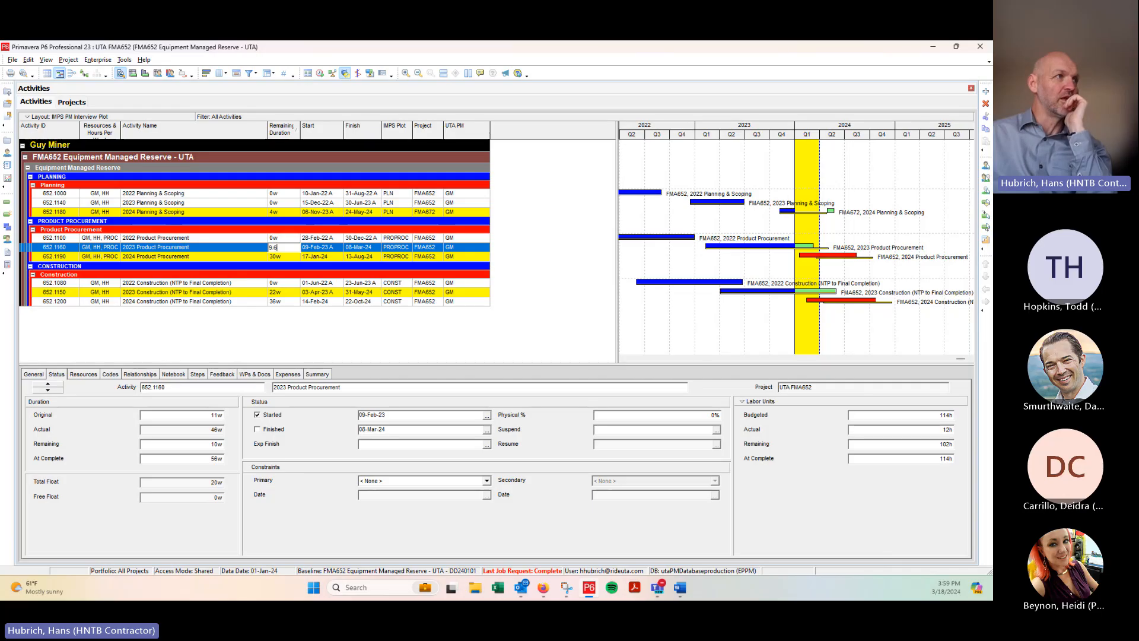
{"action": "key", "text": "Return"}
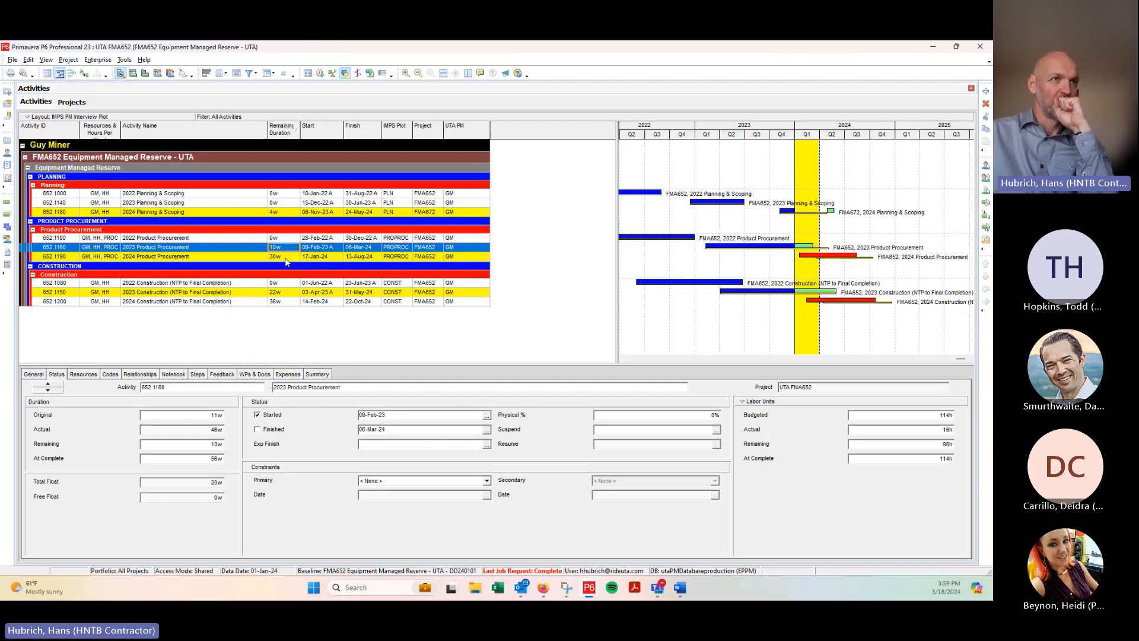
Check the 2024 procurement note in Word, and mark activity 652.1190, 2024 Product Procurement, as started on 05-Feb-24
{"action": "left_click", "coordinate": [214, 259]}
{"action": "mouse_move", "coordinate": [680, 587]}
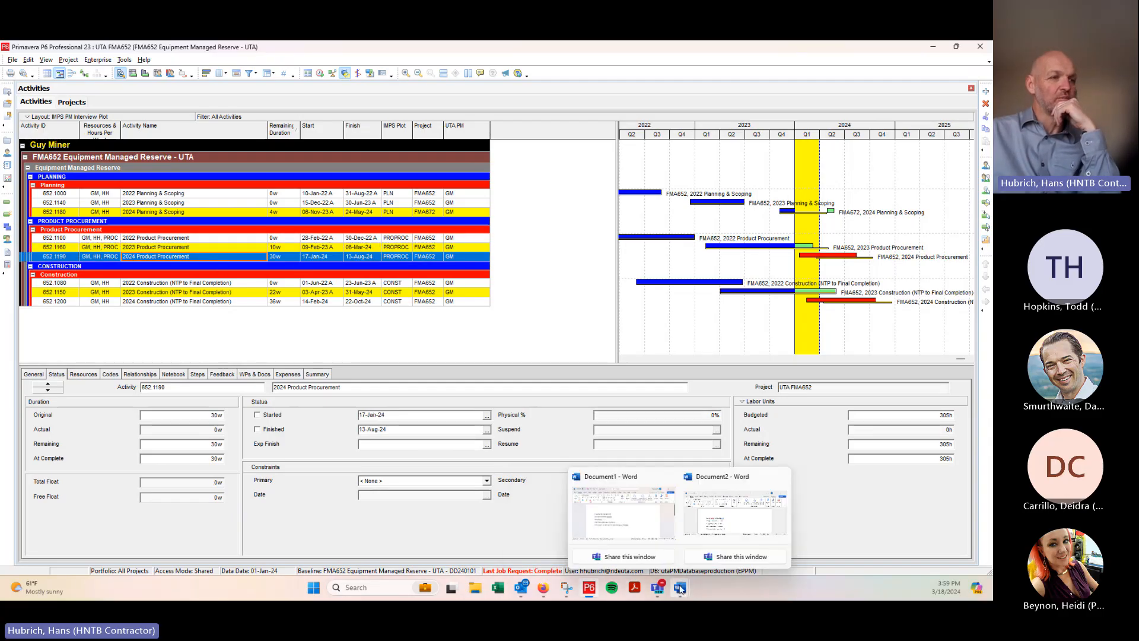
{"action": "left_click", "coordinate": [749, 517]}
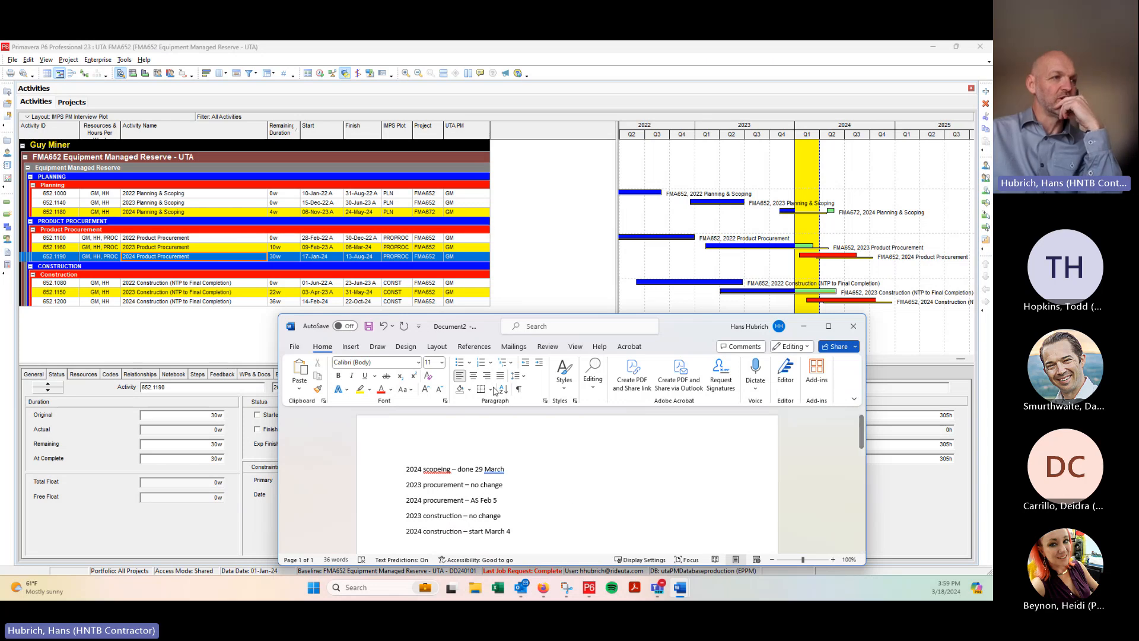
{"action": "left_click", "coordinate": [248, 450]}
{"action": "left_click", "coordinate": [257, 414]}
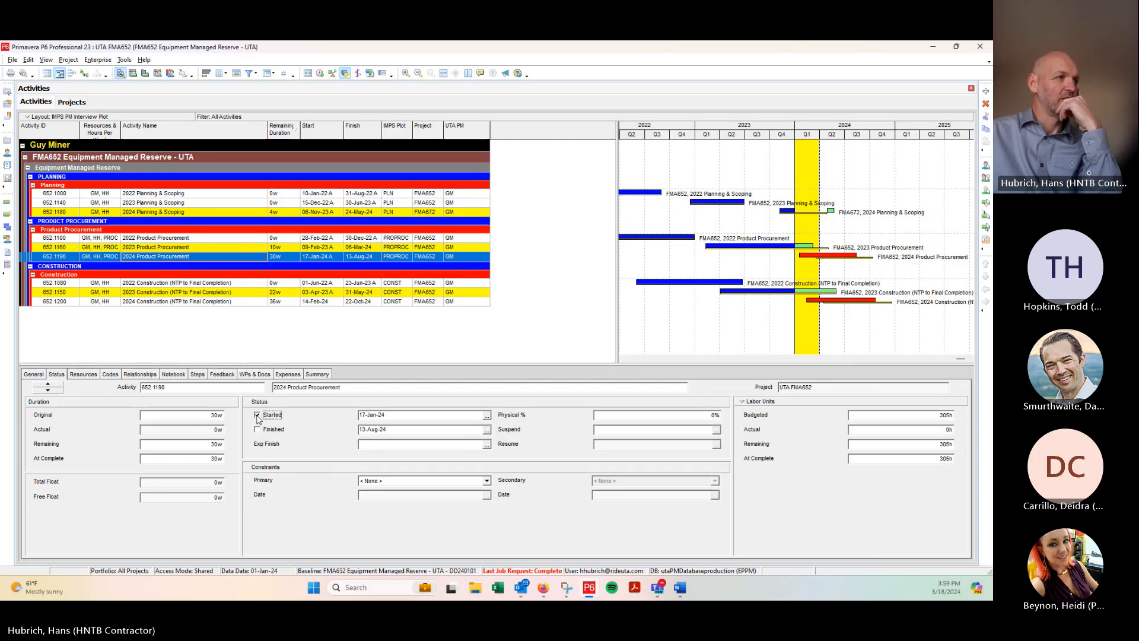
{"action": "left_click", "coordinate": [486, 415]}
{"action": "left_click", "coordinate": [132, 145]}
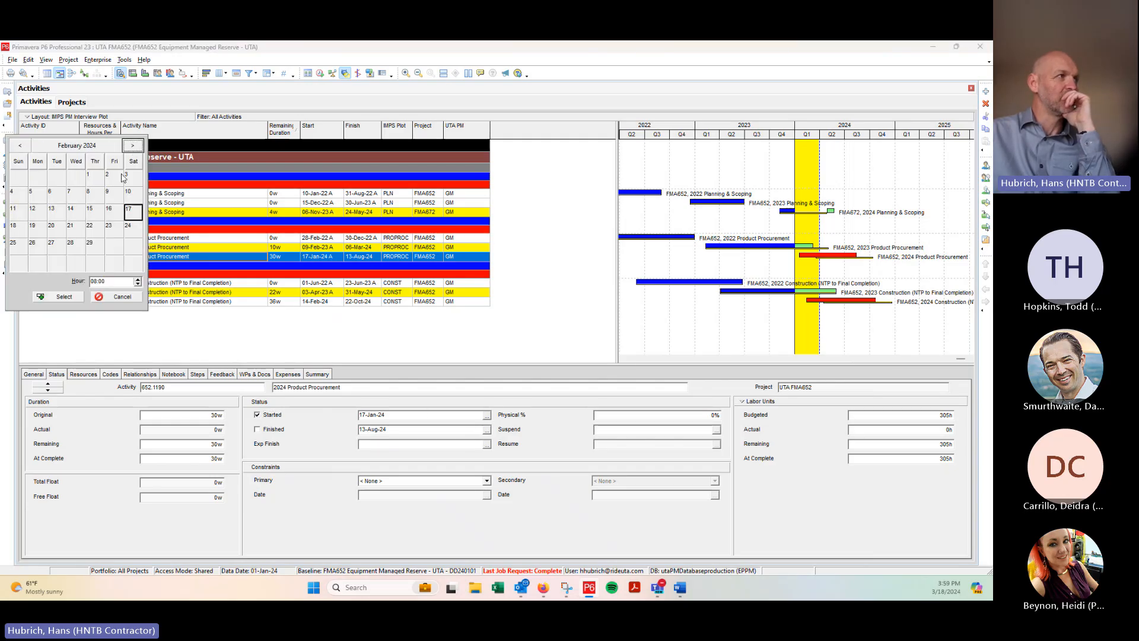
{"action": "left_click", "coordinate": [33, 197]}
{"action": "left_click", "coordinate": [64, 296]}
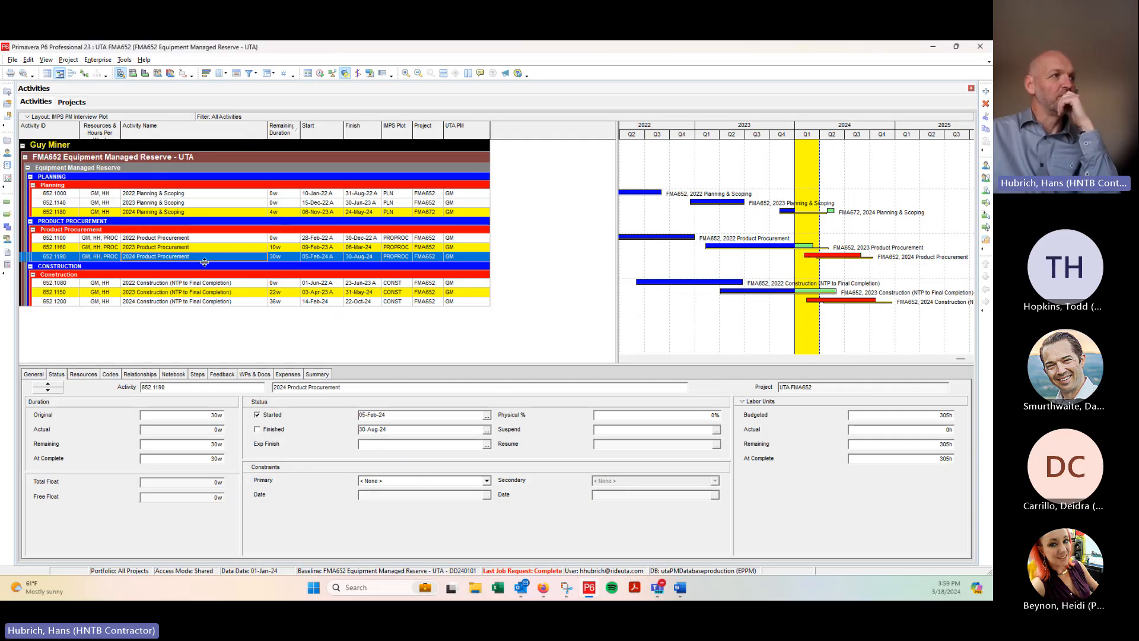
Set the remaining duration of activity 652.1190, 2024 Product Procurement, to 22.6 weeks
{"action": "left_click", "coordinate": [280, 258]}
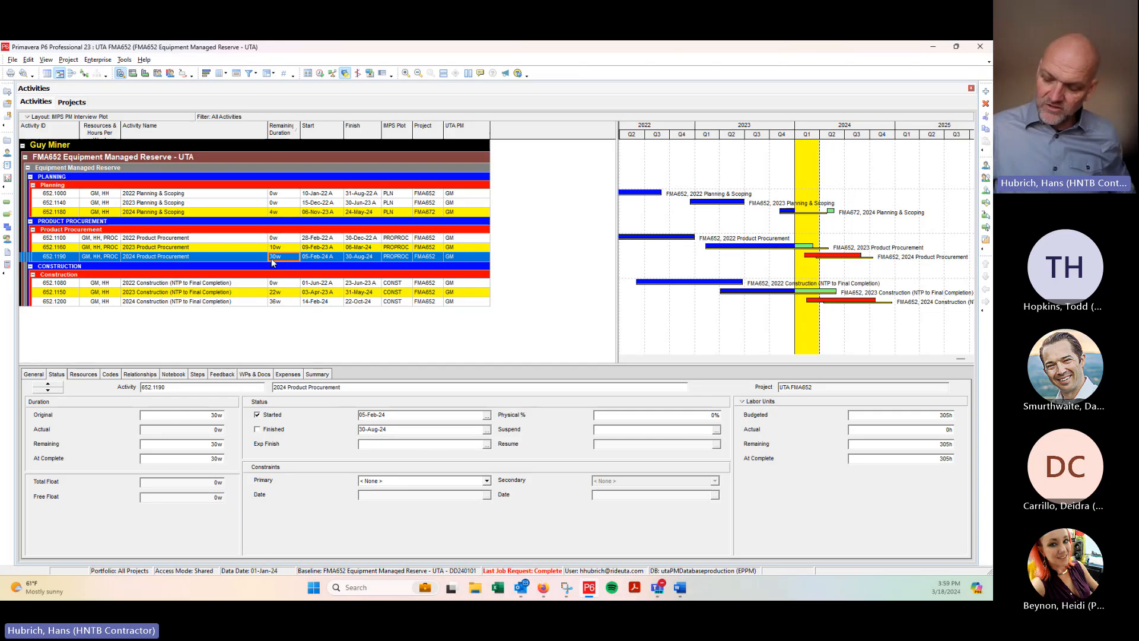
{"action": "type", "text": "22"}
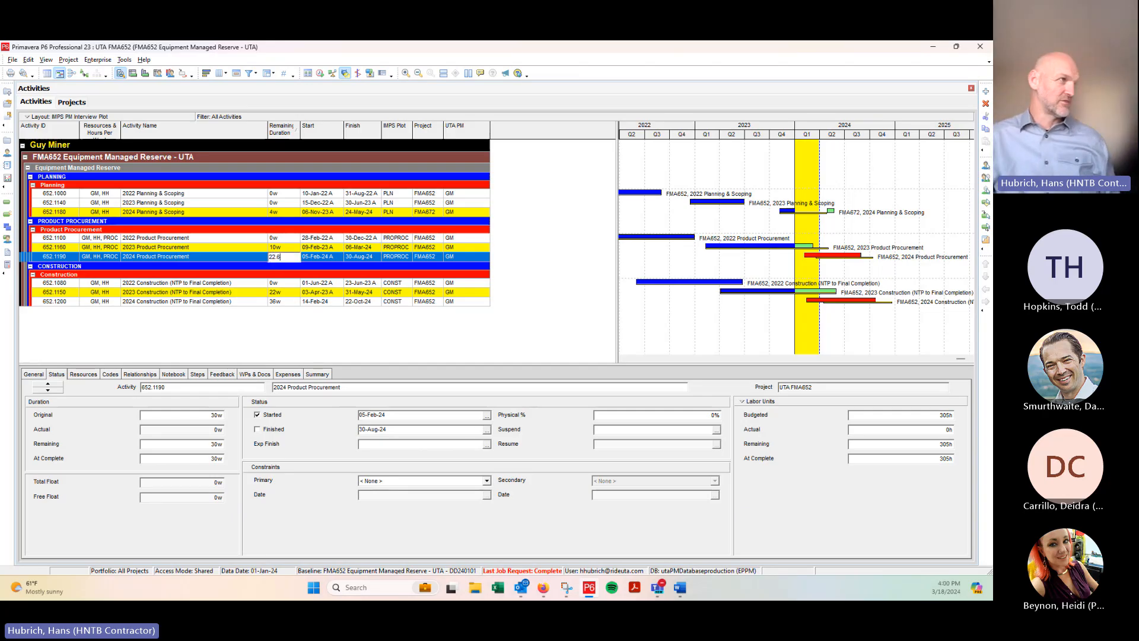
{"action": "type", "text": ".6"}
{"action": "key", "text": "Return"}
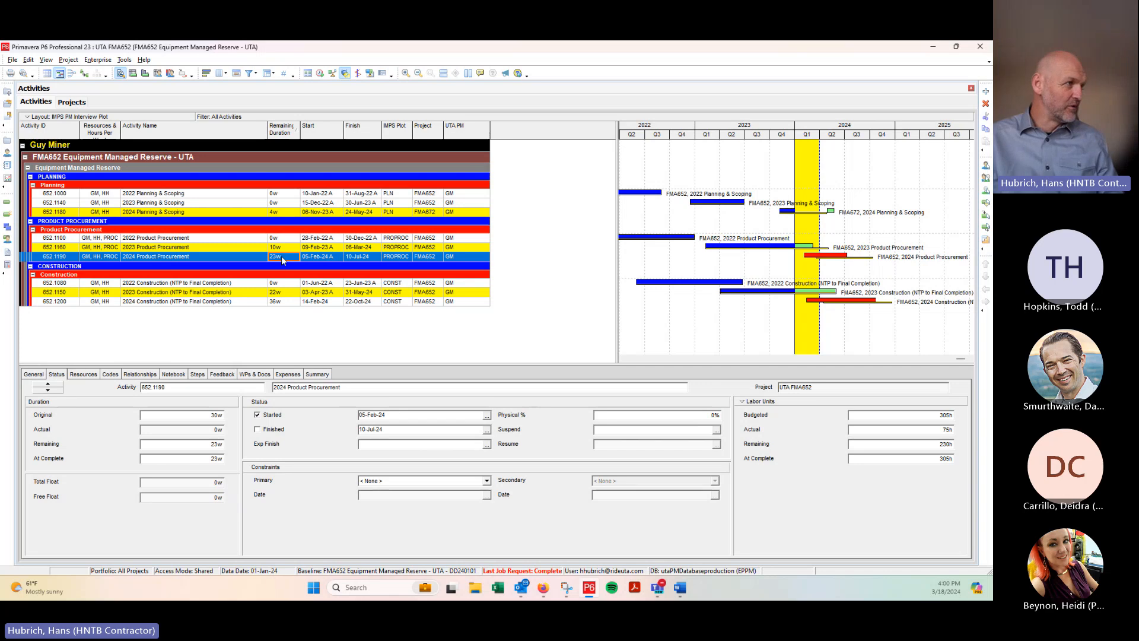
Check the 2023 construction note in Word, and set the remaining duration of activity 652.1150, 2023 Construction, to 13.6 weeks
{"action": "left_click", "coordinate": [231, 293]}
{"action": "mouse_move", "coordinate": [680, 587]}
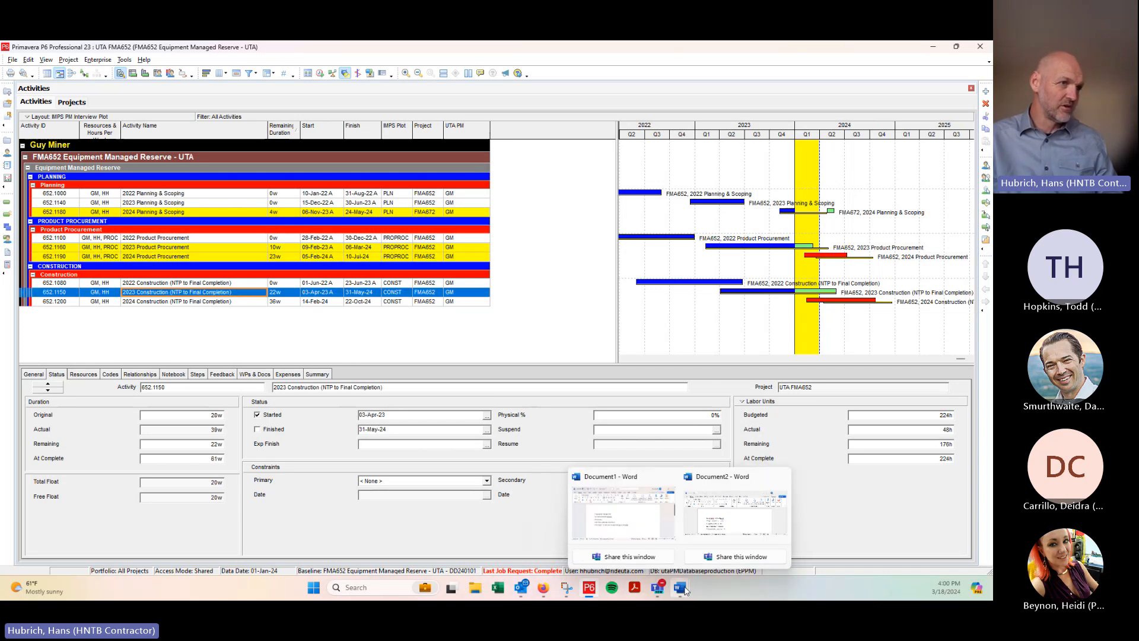
{"action": "left_click", "coordinate": [721, 536]}
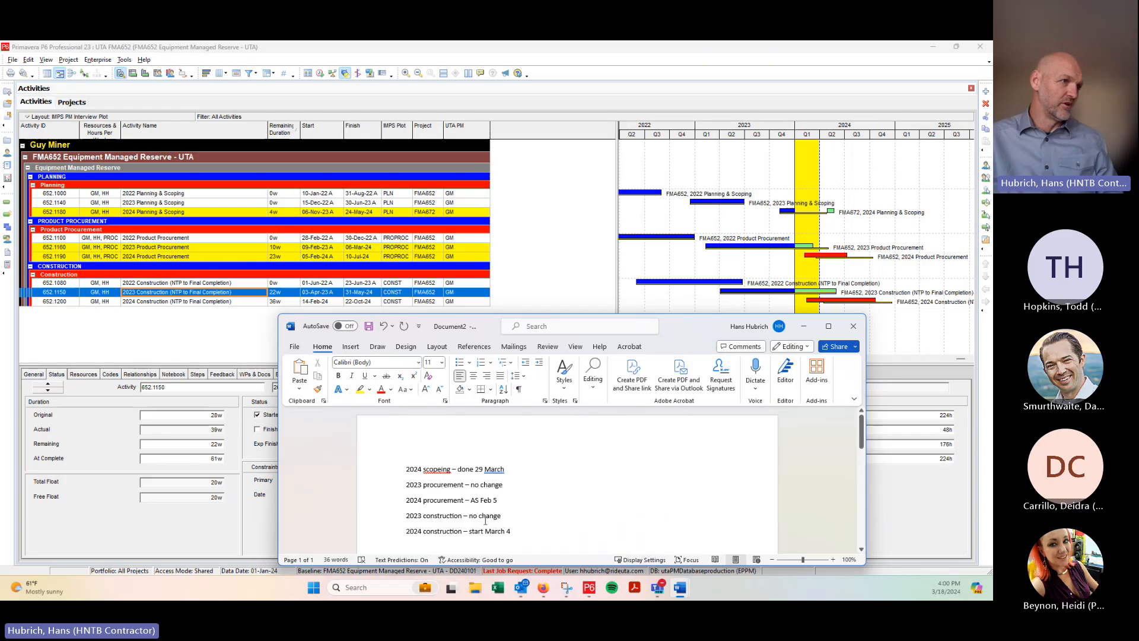
{"action": "left_click", "coordinate": [247, 295]}
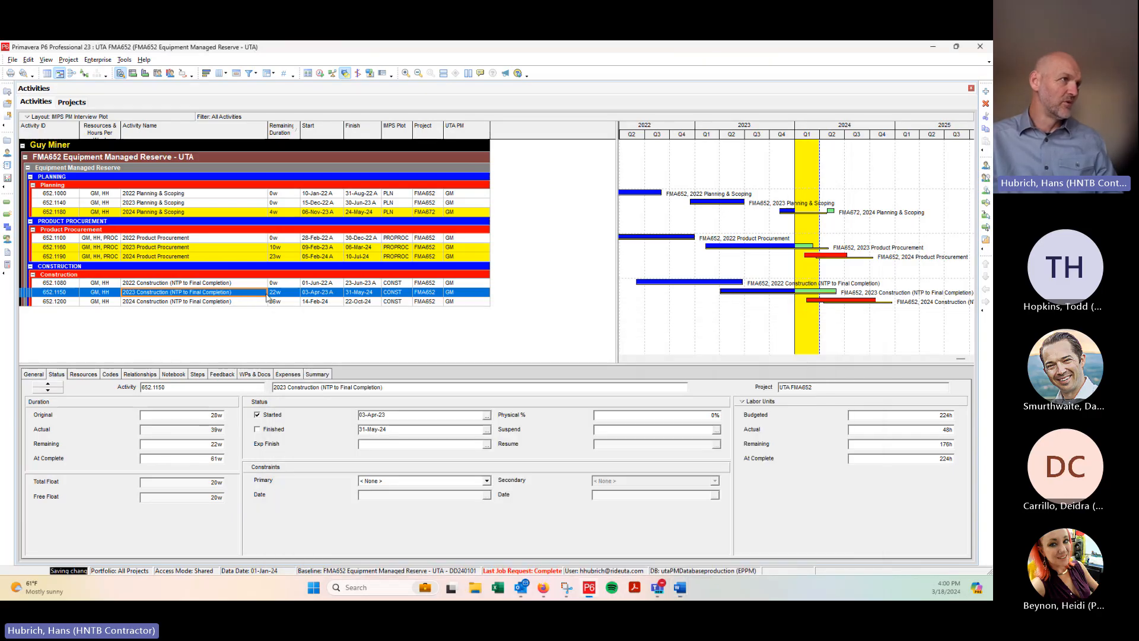
{"action": "left_click", "coordinate": [320, 293]}
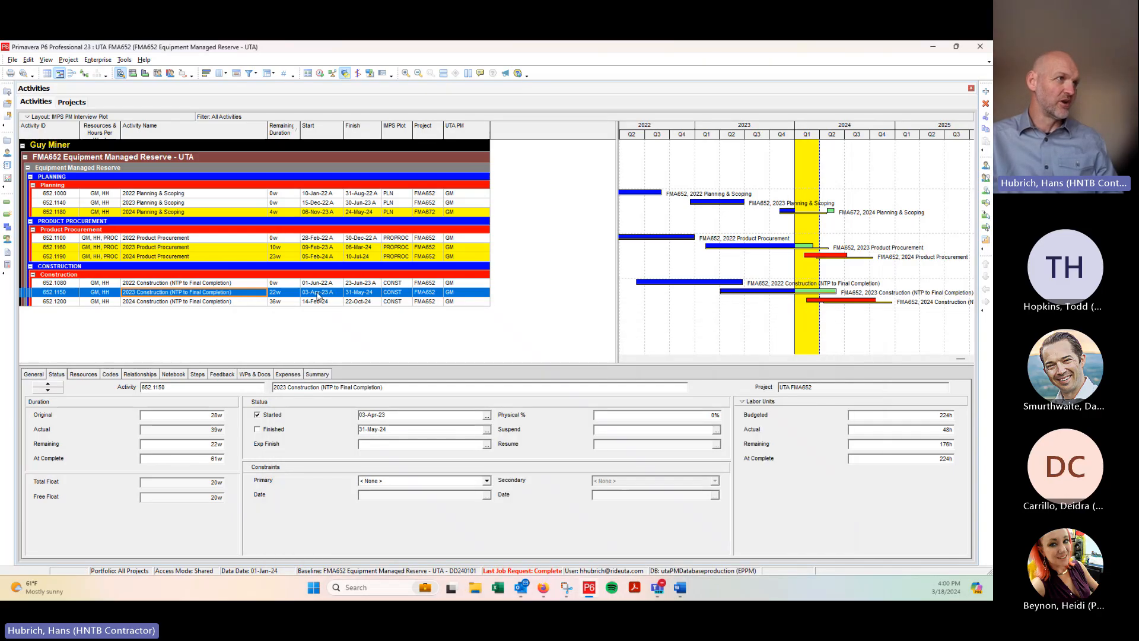
{"action": "left_click", "coordinate": [363, 293]}
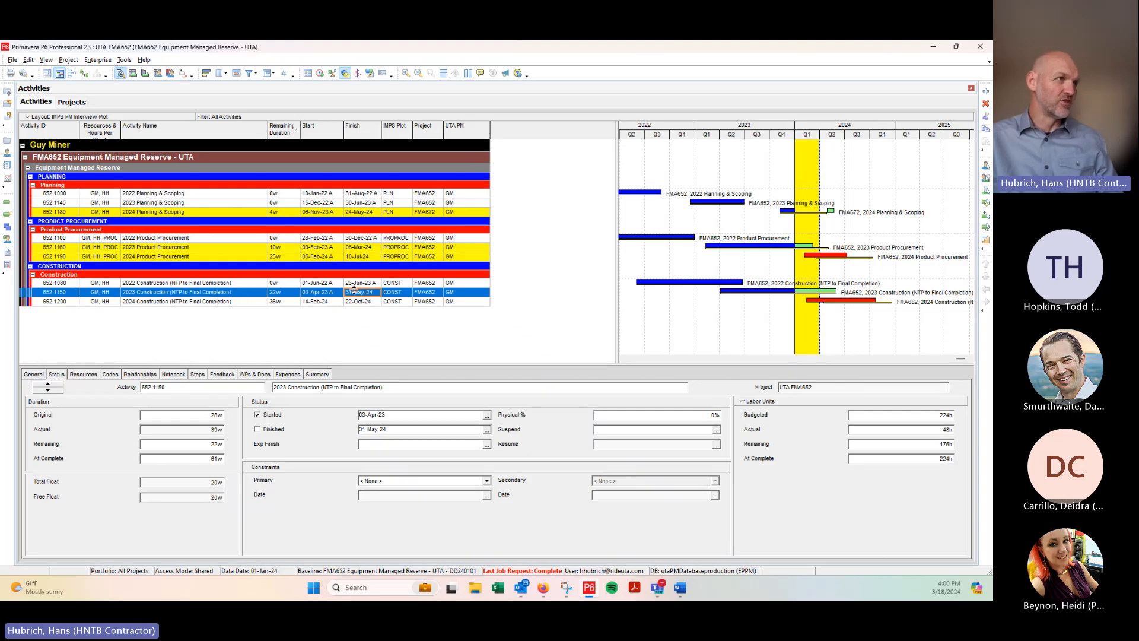
{"action": "left_click", "coordinate": [277, 293]}
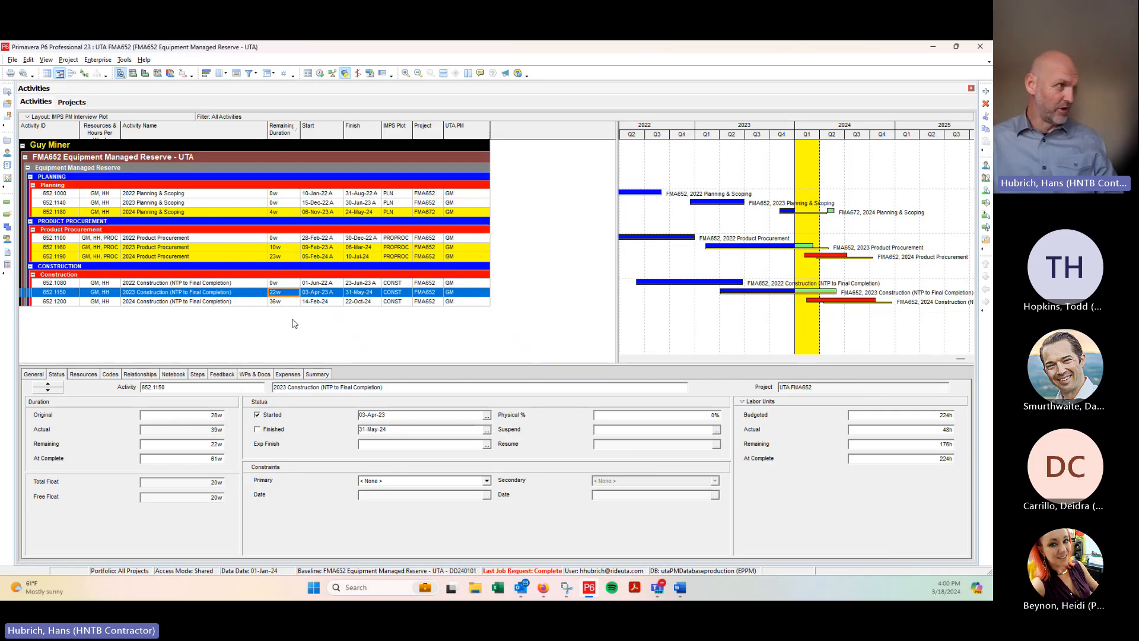
{"action": "type", "text": "13.6"}
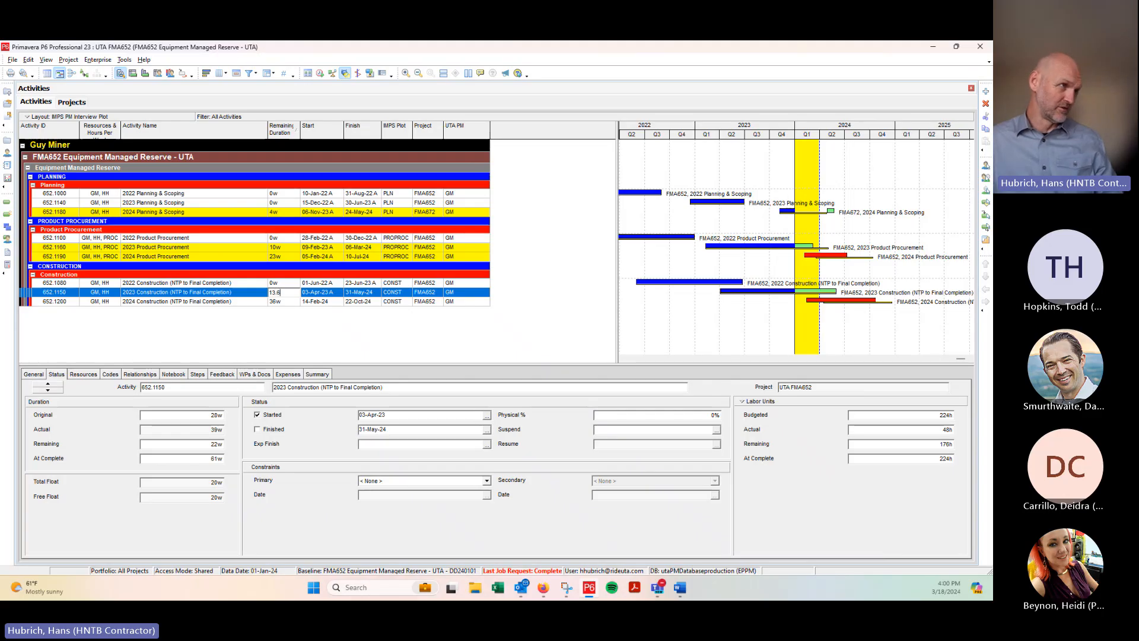
{"action": "key", "text": "Return"}
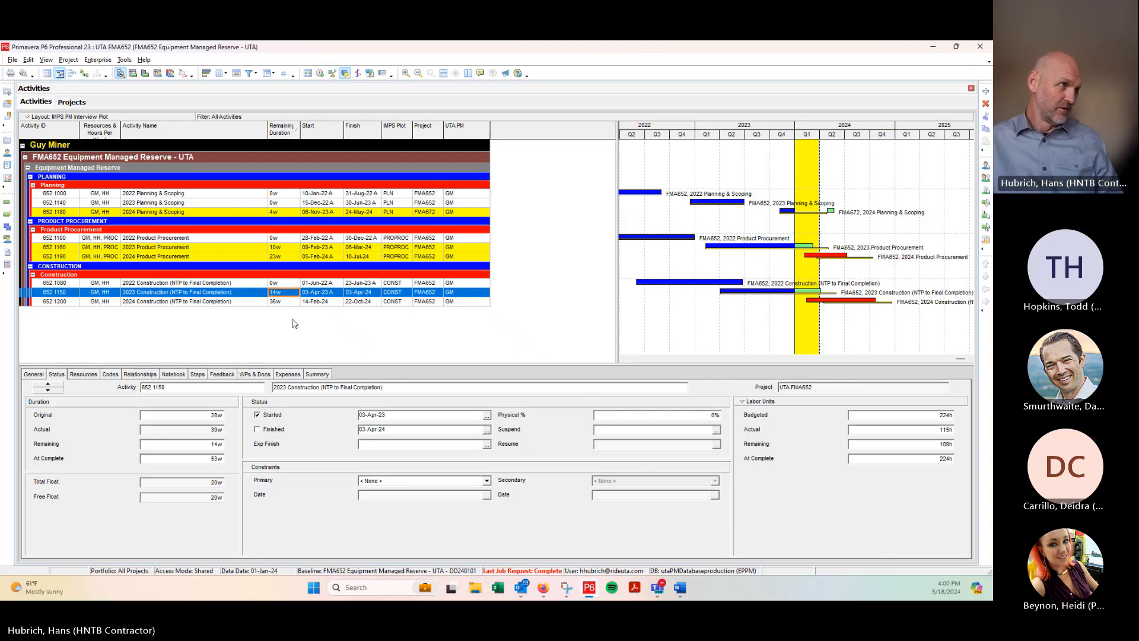
Check the 2024 construction note in Word, and mark activity 652.1200, 2024 Construction, as started on 14-Feb-24
{"action": "left_click", "coordinate": [225, 302]}
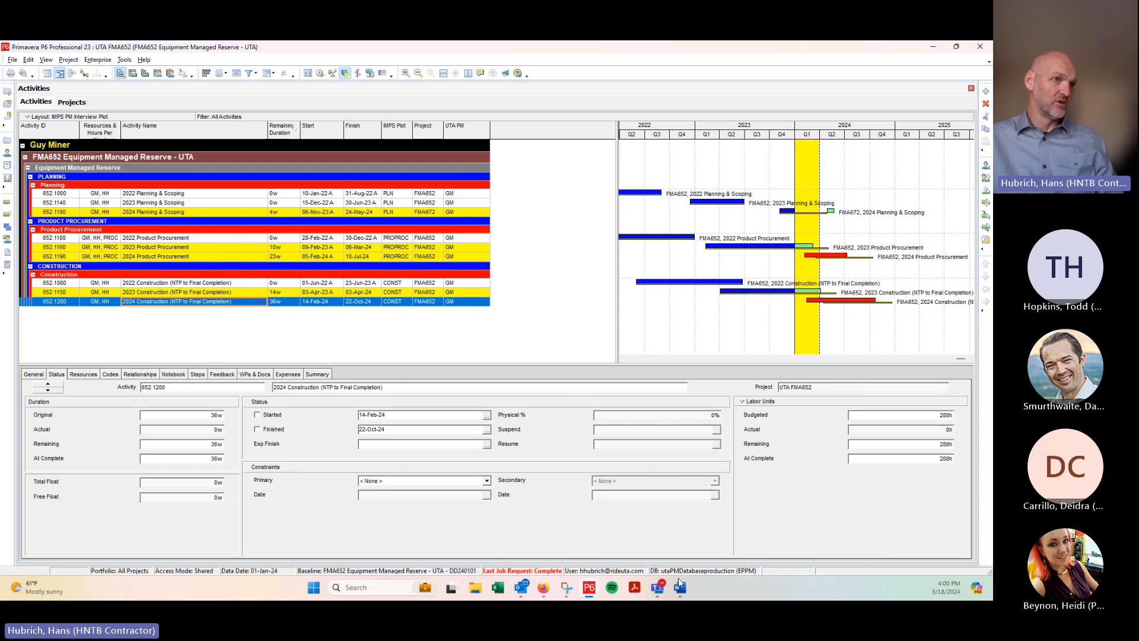
{"action": "mouse_move", "coordinate": [679, 588]}
{"action": "left_click", "coordinate": [735, 521]}
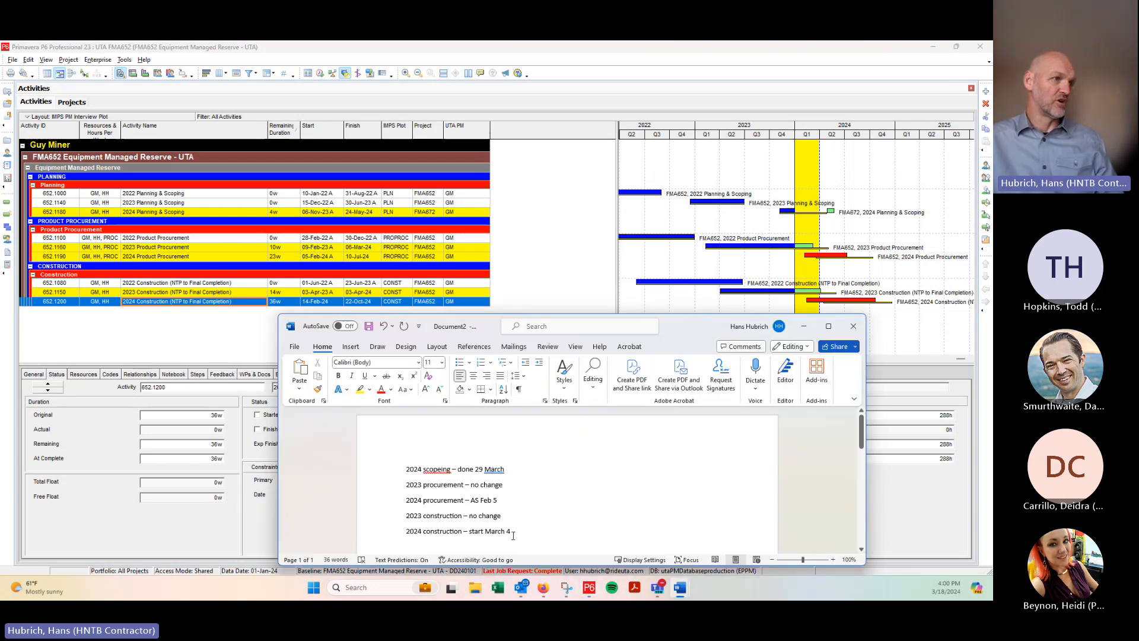
{"action": "left_click", "coordinate": [248, 349]}
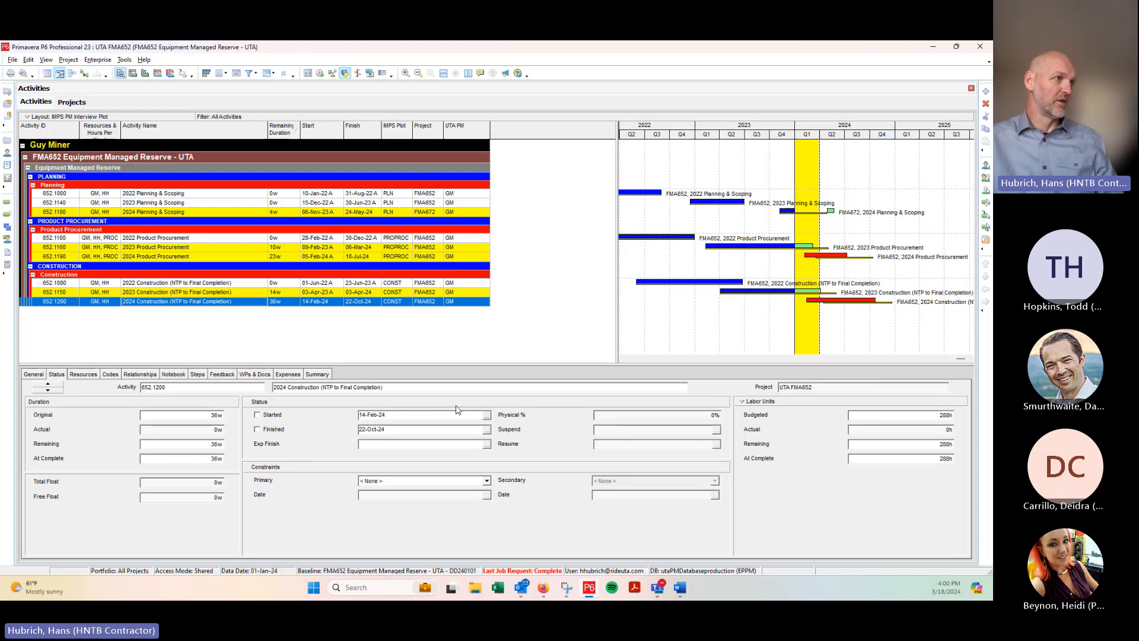
{"action": "left_click", "coordinate": [487, 416]}
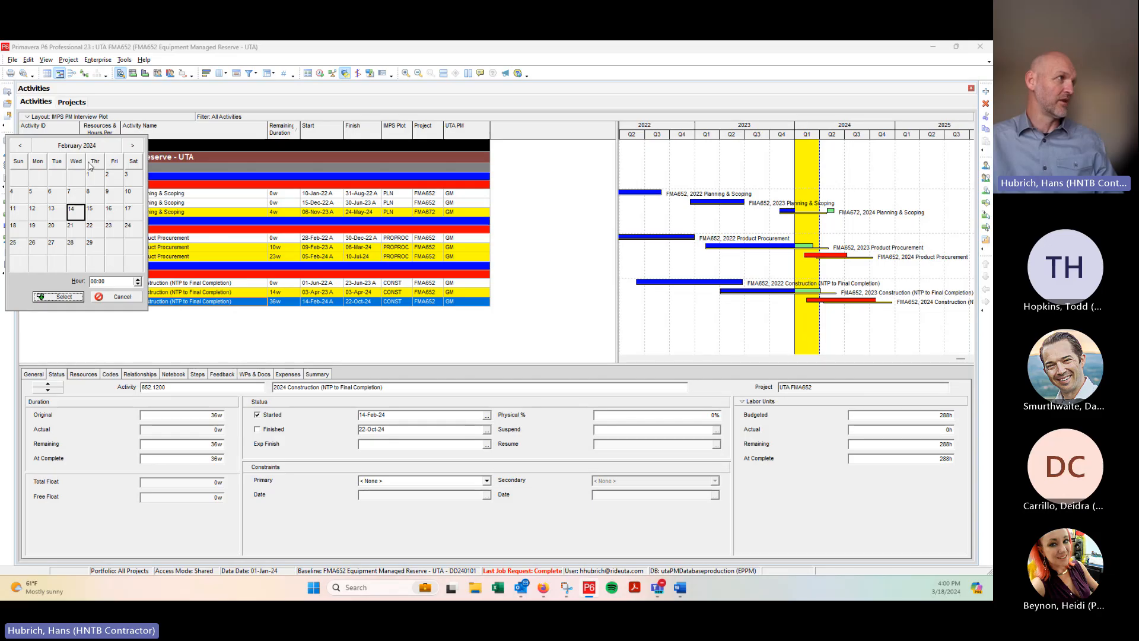
{"action": "left_click", "coordinate": [122, 297]}
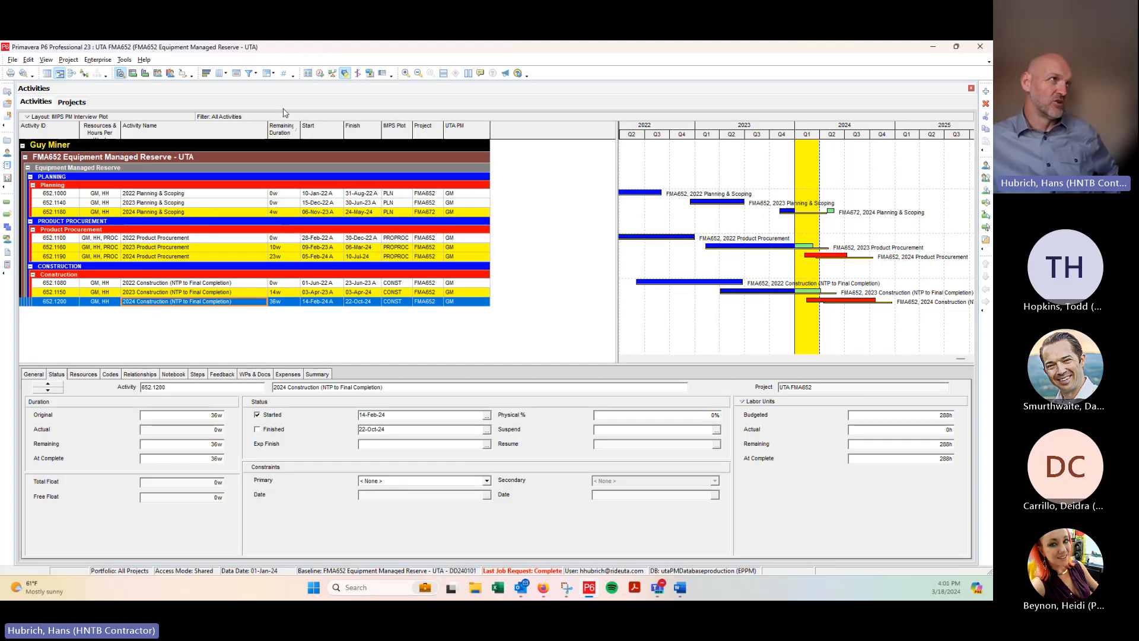
{"action": "left_click", "coordinate": [278, 130]}
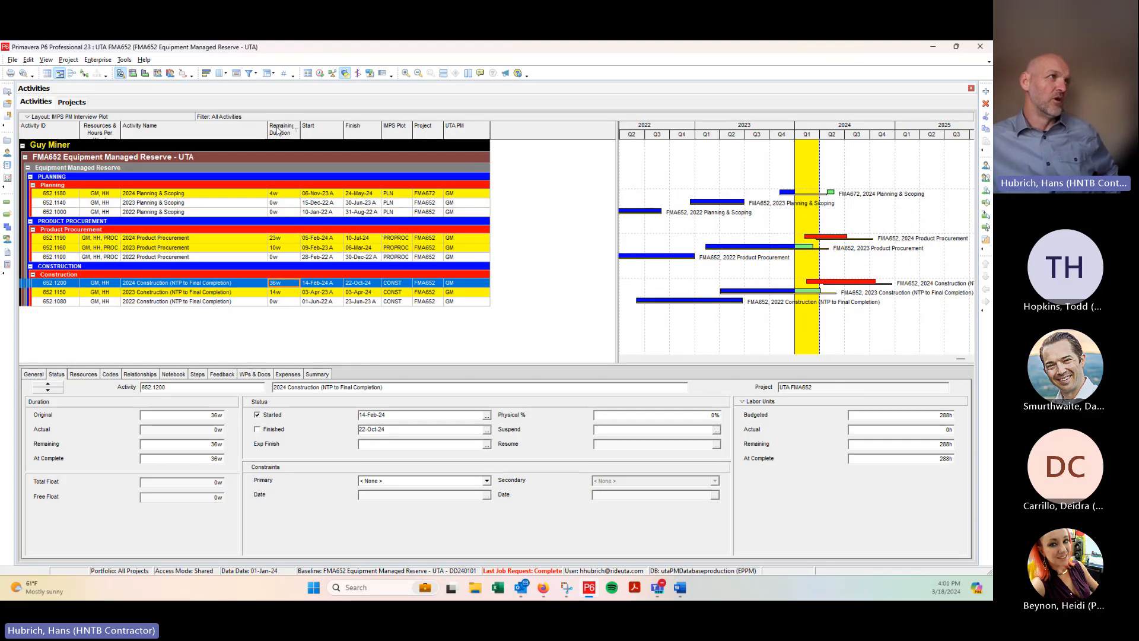
{"action": "left_click", "coordinate": [278, 129]}
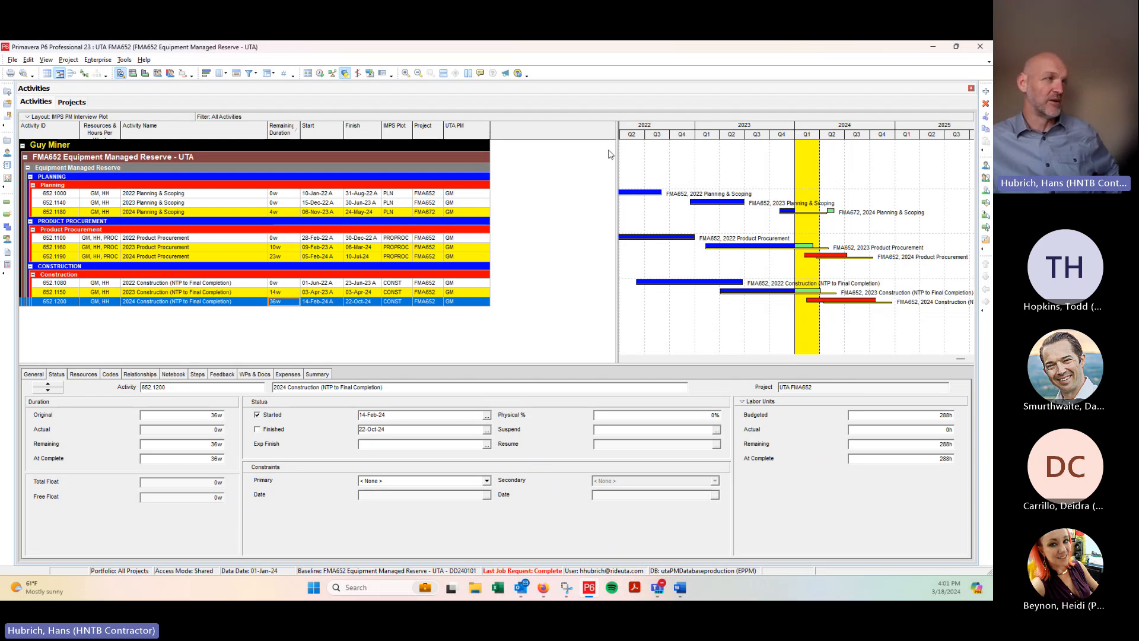
Reschedule the project with a data date of 01-Mar-24 applied to all open projects
{"action": "left_click", "coordinate": [321, 74]}
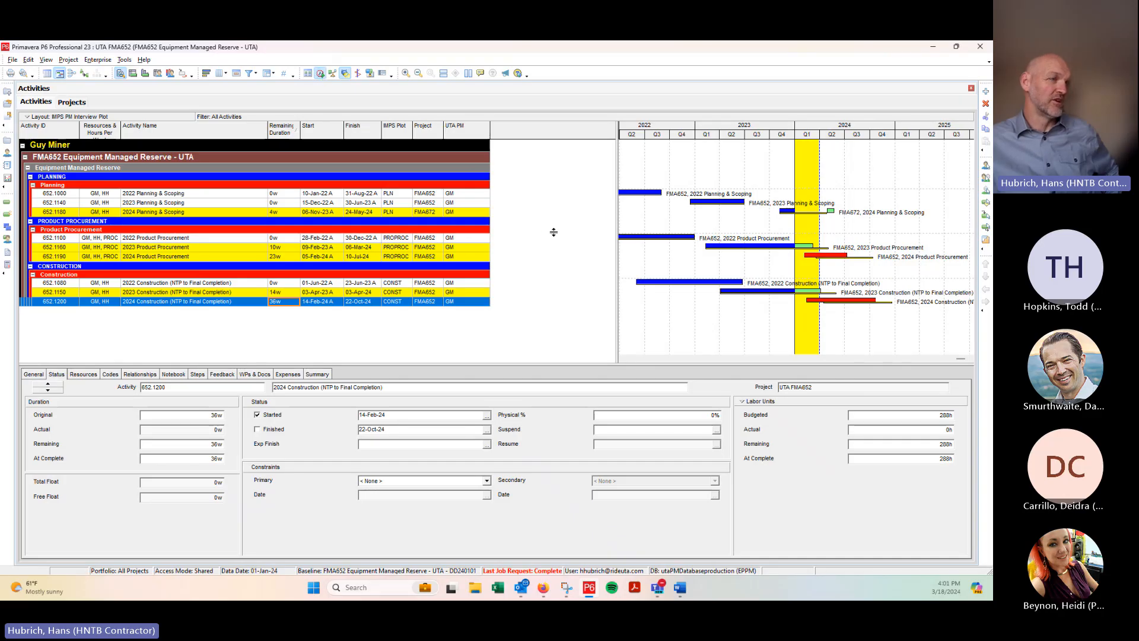
{"action": "left_click", "coordinate": [373, 303]}
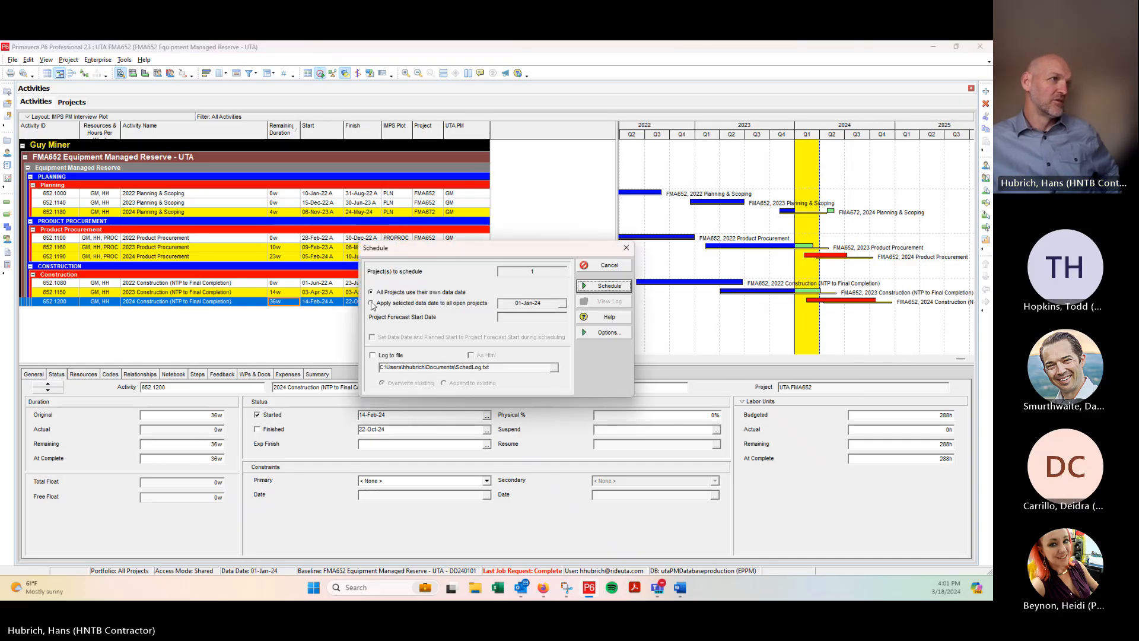
{"action": "left_click", "coordinate": [562, 303]}
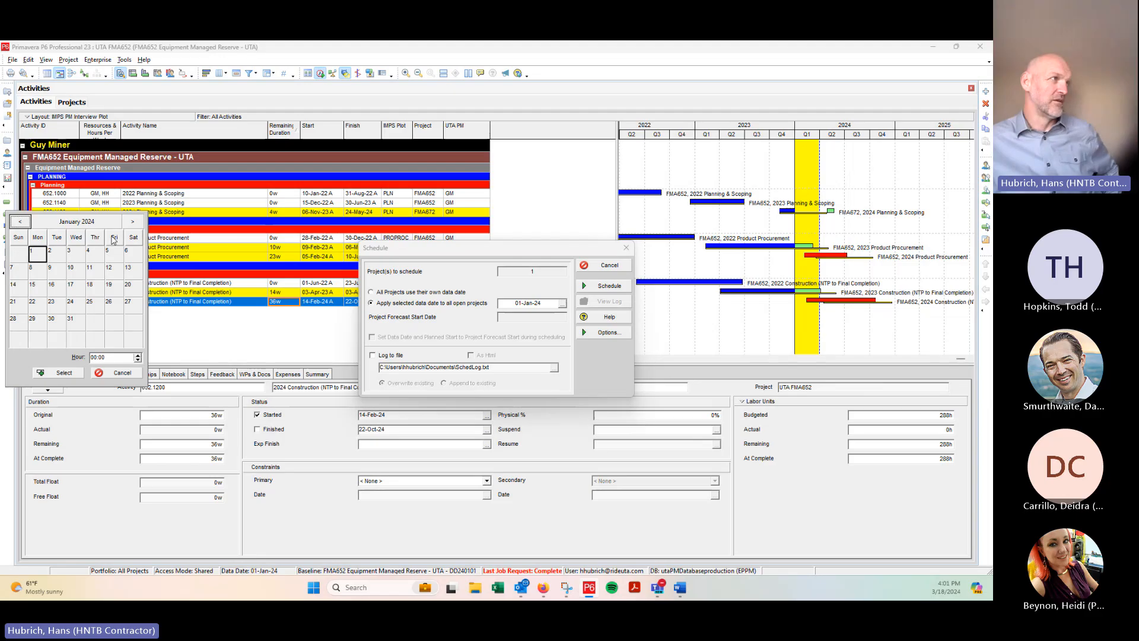
{"action": "left_click", "coordinate": [131, 224]}
{"action": "left_click", "coordinate": [131, 222]}
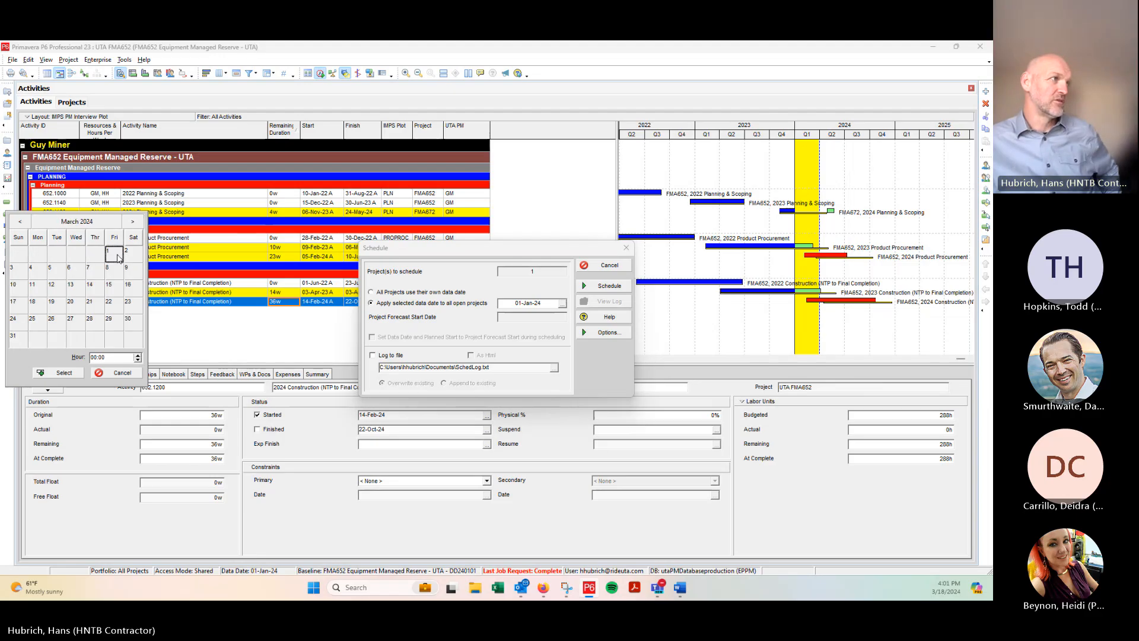
{"action": "left_click", "coordinate": [62, 373]}
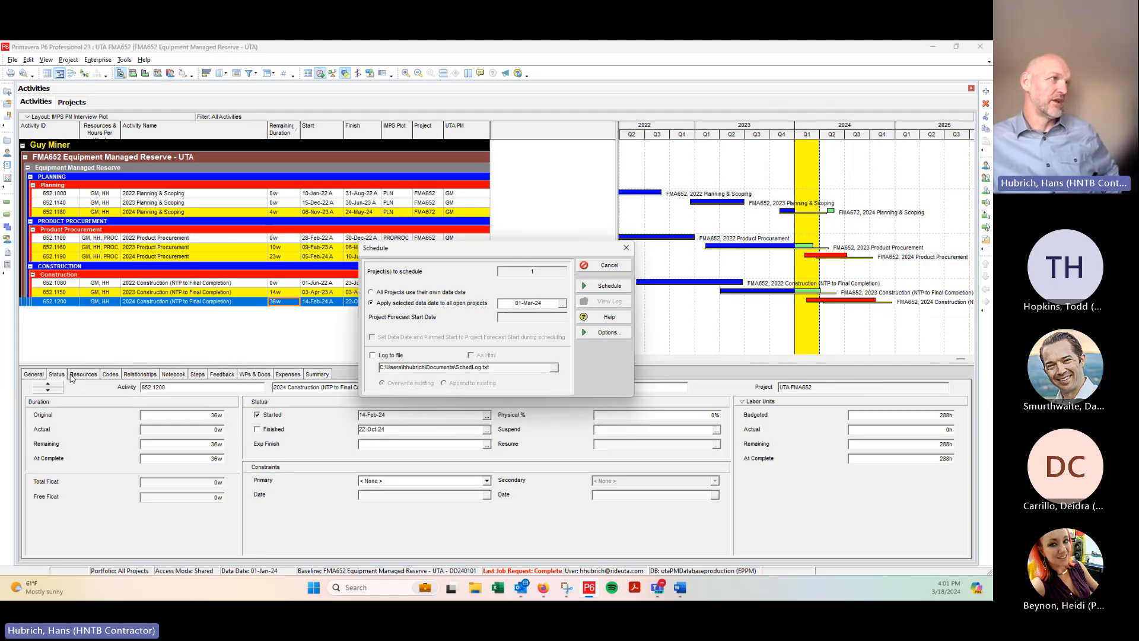
{"action": "left_click", "coordinate": [608, 287]}
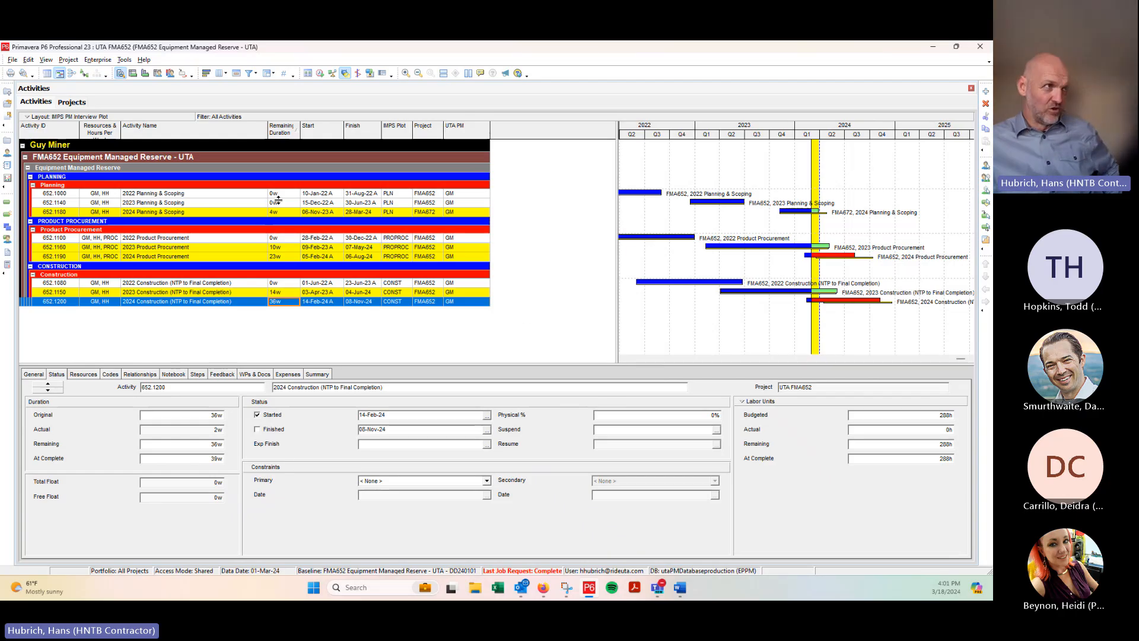
Check the 2024 scoping note in Word, and set the remaining duration of activity 652.1180, 2024 Planning & Scoping, to 4.1 weeks
{"action": "left_click", "coordinate": [189, 213]}
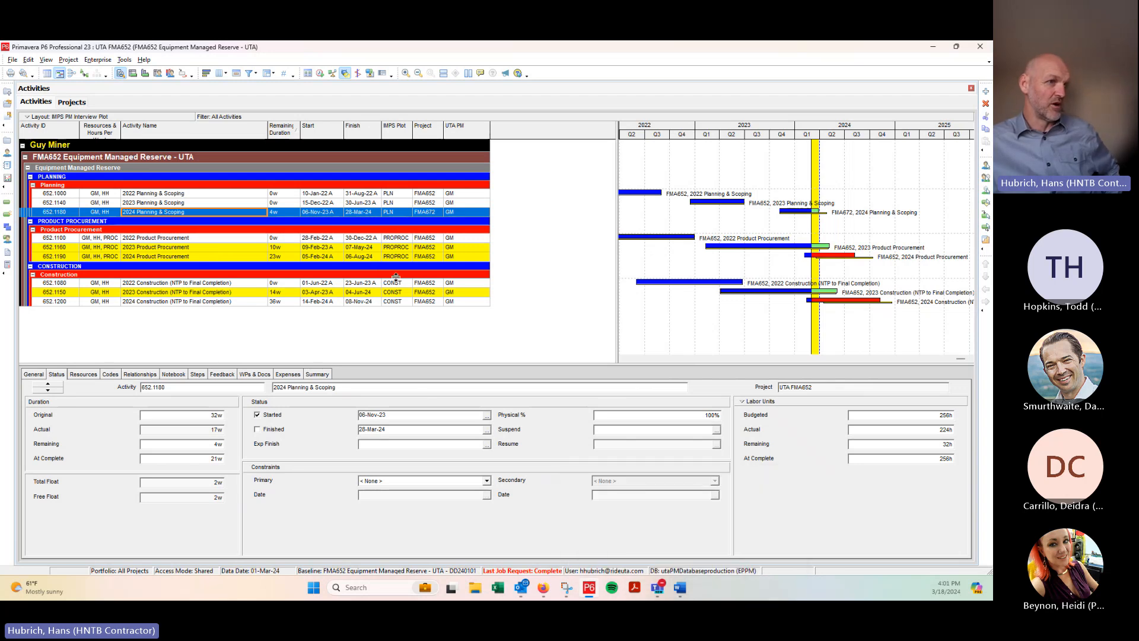
{"action": "mouse_move", "coordinate": [678, 586]}
{"action": "left_click", "coordinate": [732, 511]}
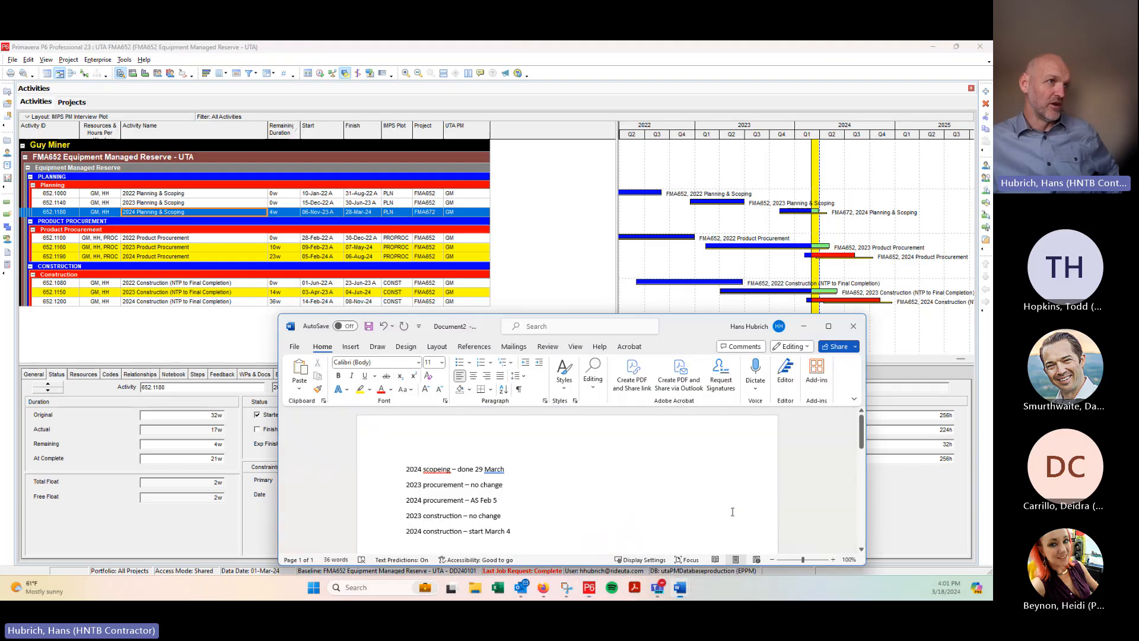
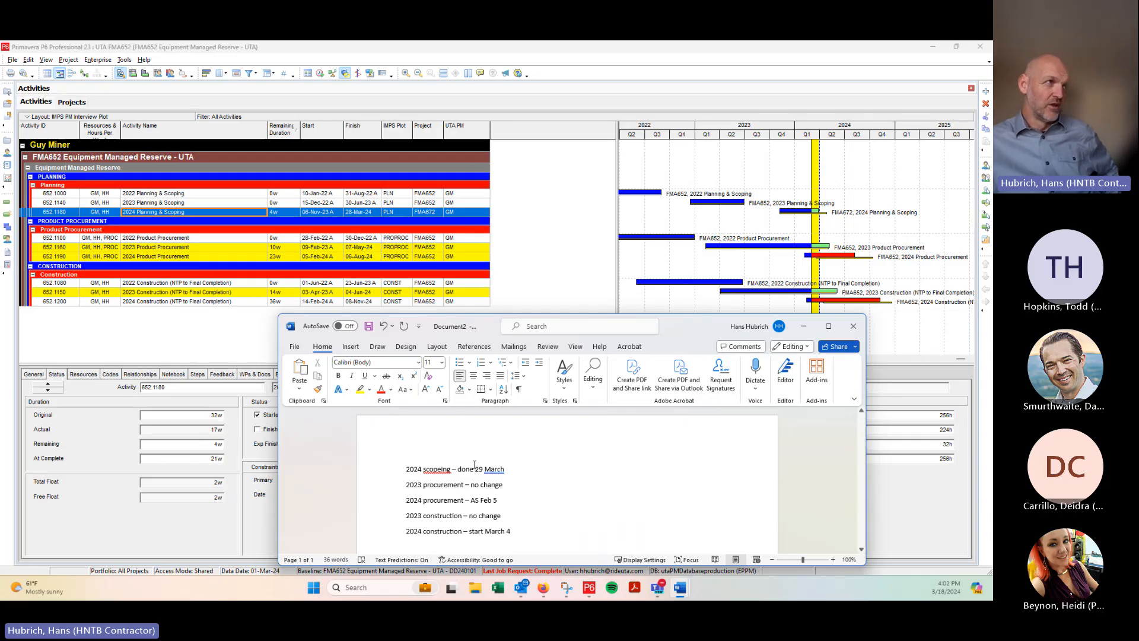
{"action": "left_click", "coordinate": [284, 216]}
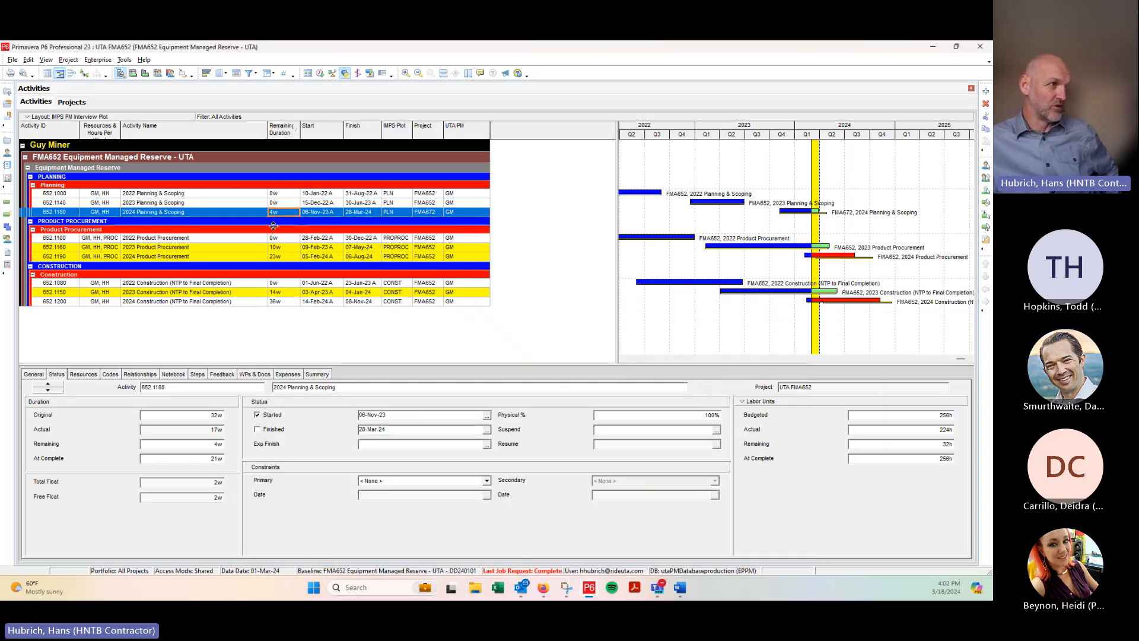
{"action": "type", "text": "4.1"}
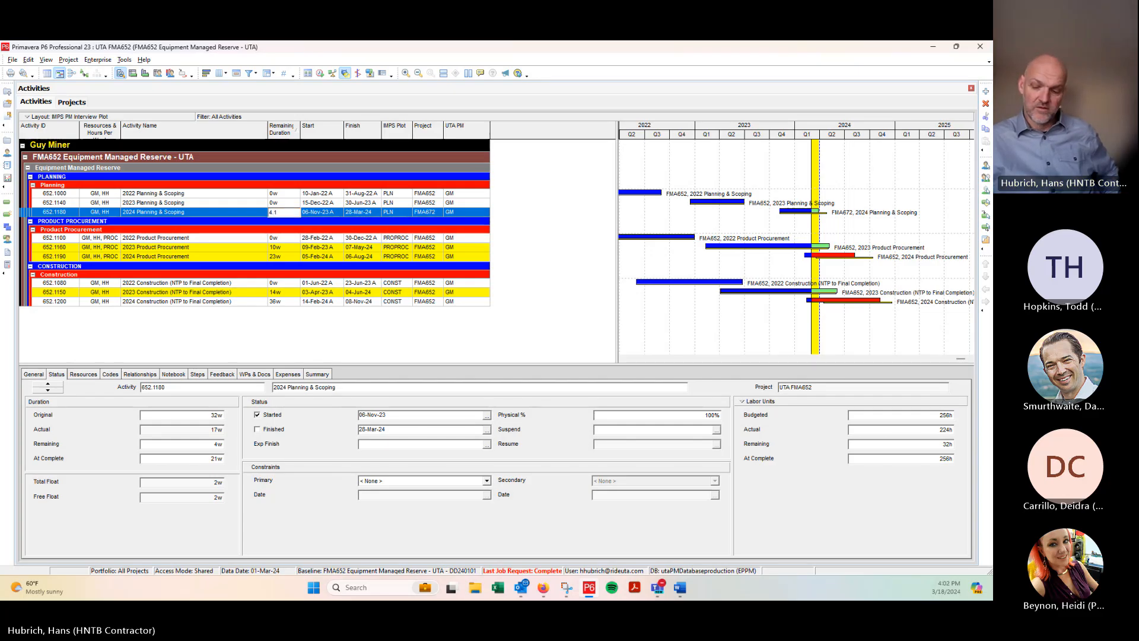
{"action": "key", "text": "Return"}
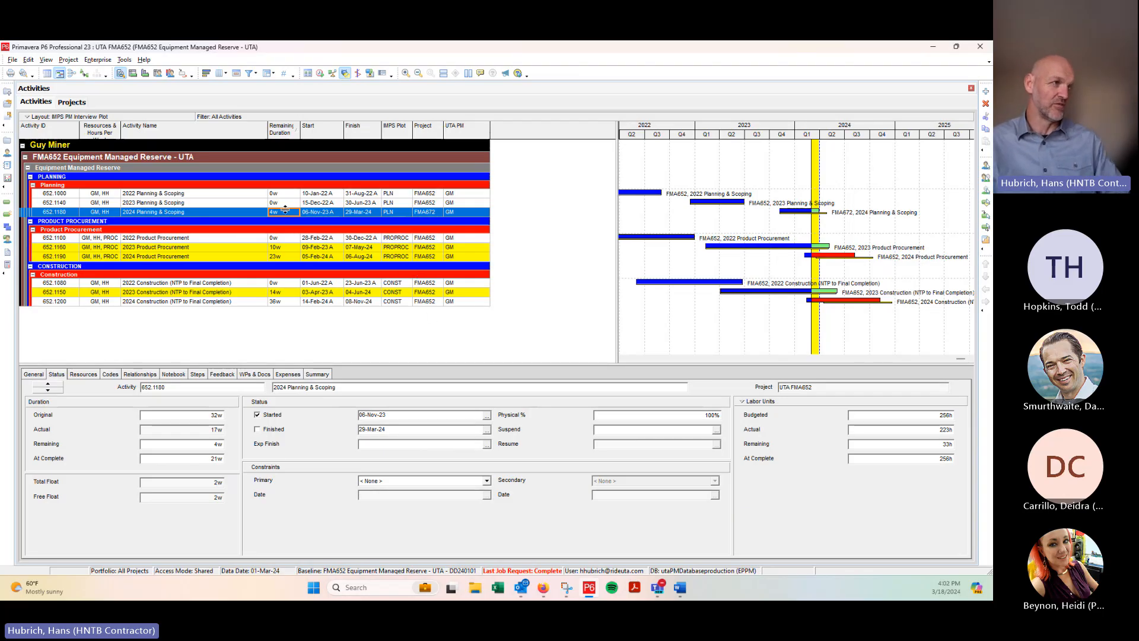
Check the 2023 procurement note in Word, and set the remaining duration of activity 652.1160, 2023 Product Procurement, to 9.2 weeks
{"action": "left_click", "coordinate": [220, 248]}
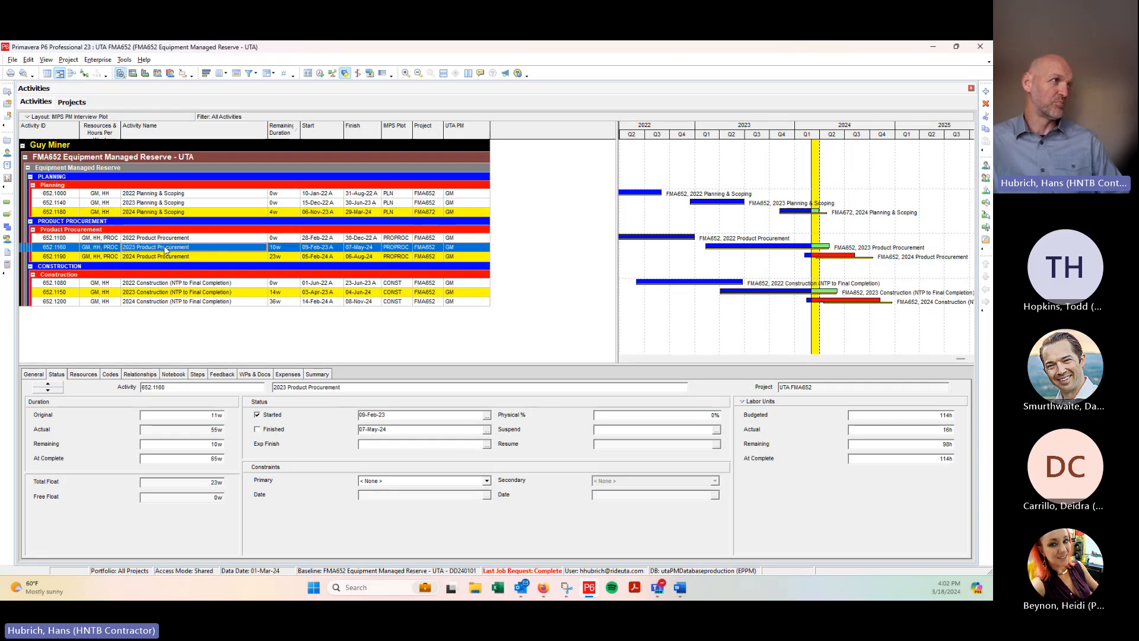
{"action": "mouse_move", "coordinate": [685, 584]}
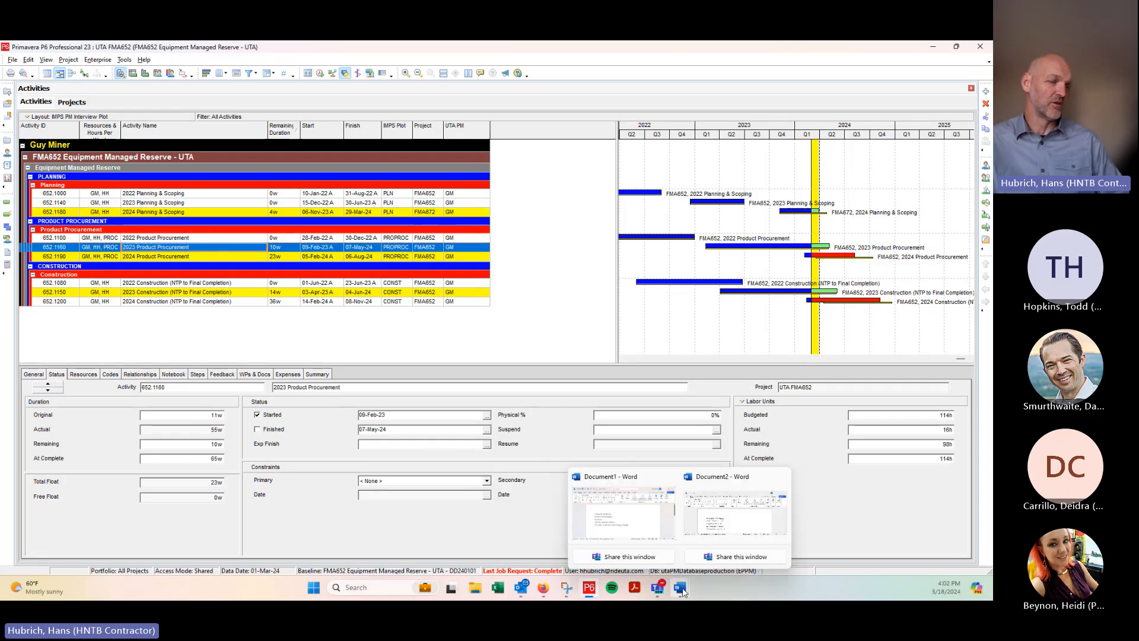
{"action": "left_click", "coordinate": [730, 536]}
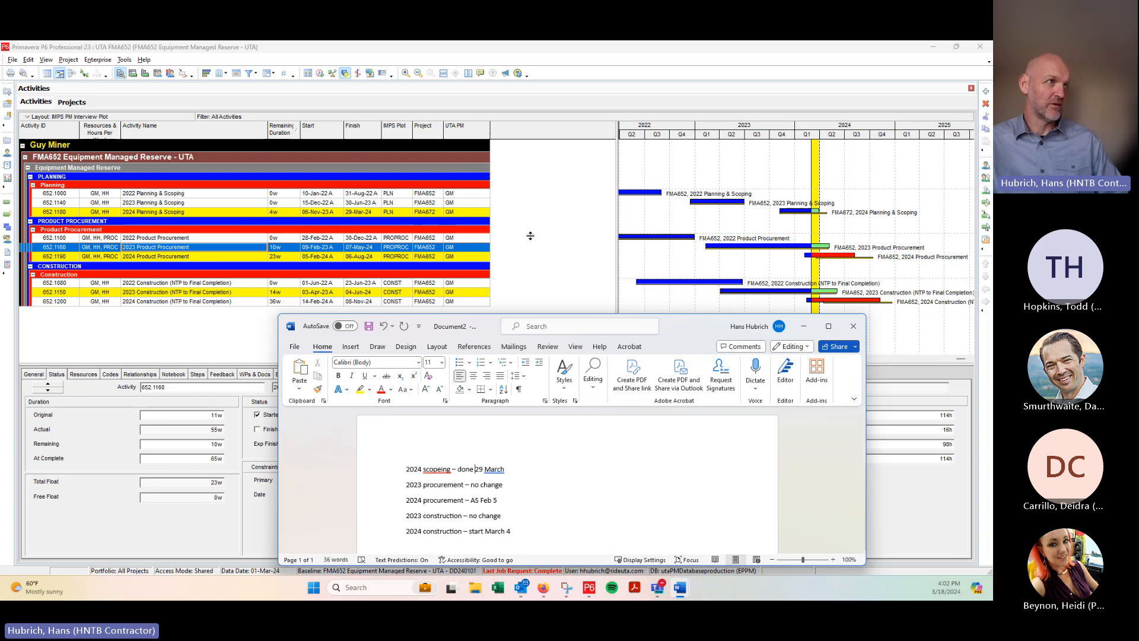
{"action": "left_click", "coordinate": [481, 237]}
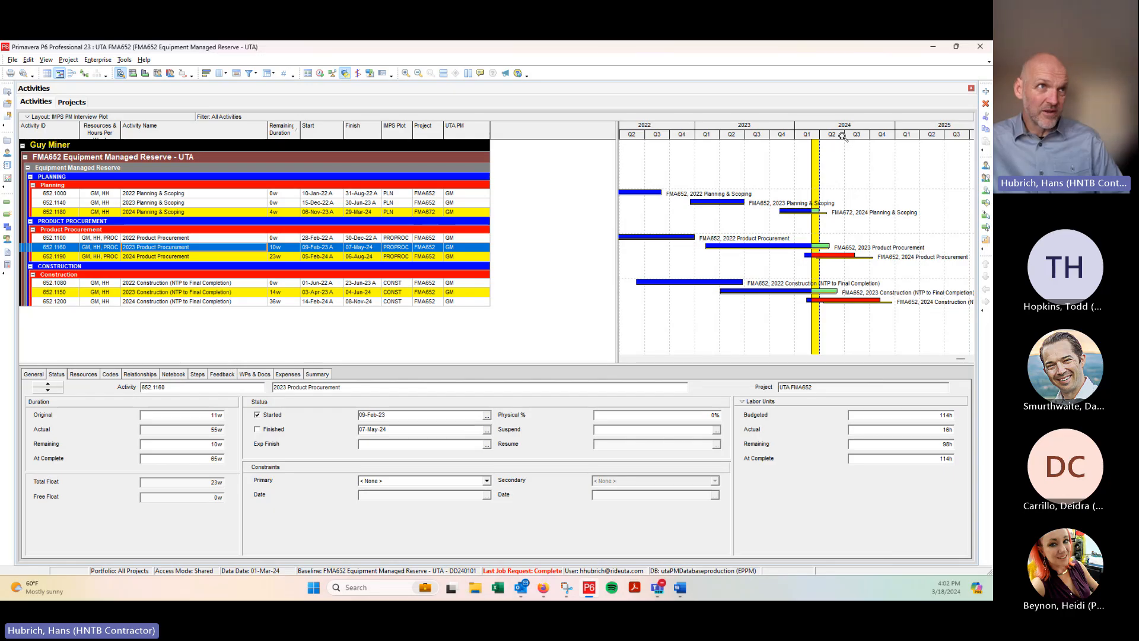
{"action": "left_click_drag", "start_coordinate": [853, 137], "coordinate": [813, 138]}
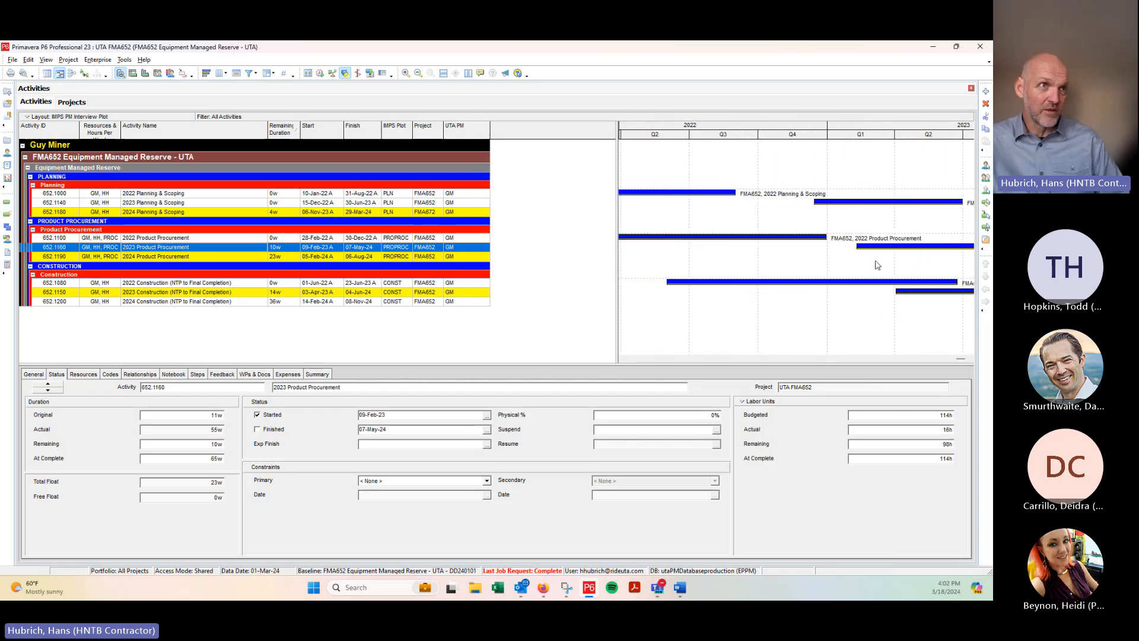
{"action": "left_click", "coordinate": [971, 359]}
{"action": "left_click", "coordinate": [970, 359]}
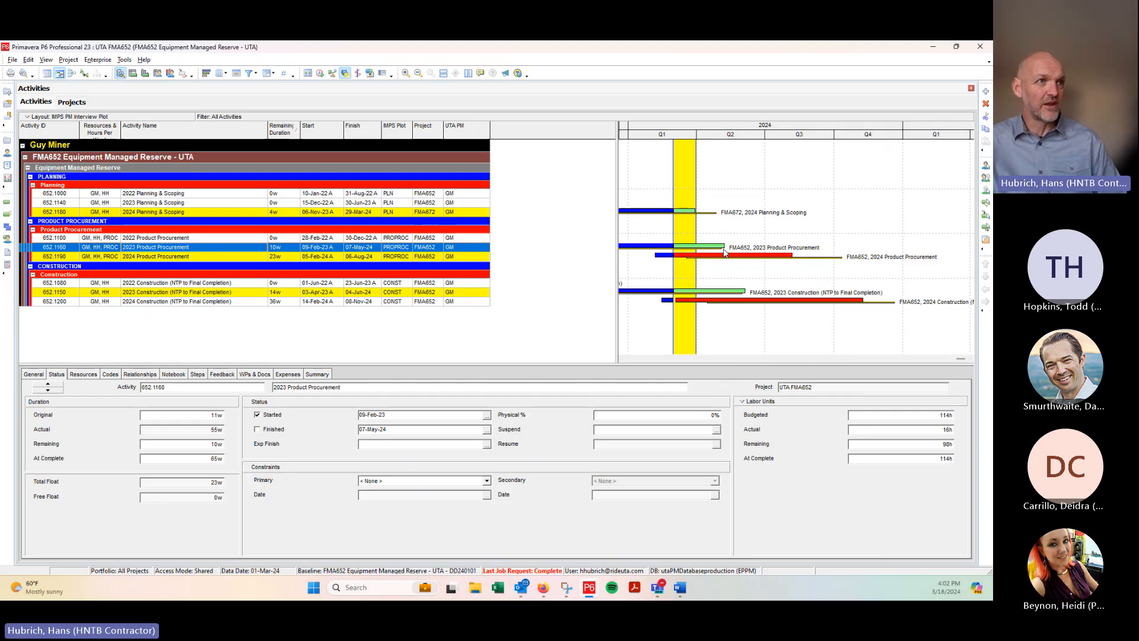
{"action": "left_click", "coordinate": [287, 251]}
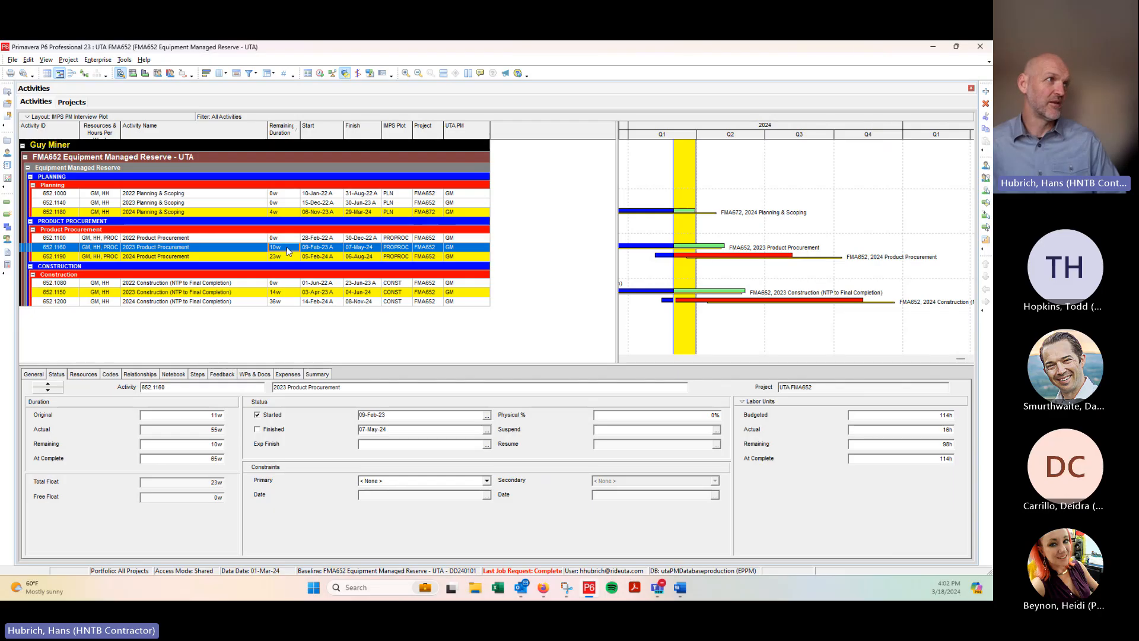
{"action": "left_click", "coordinate": [288, 250]}
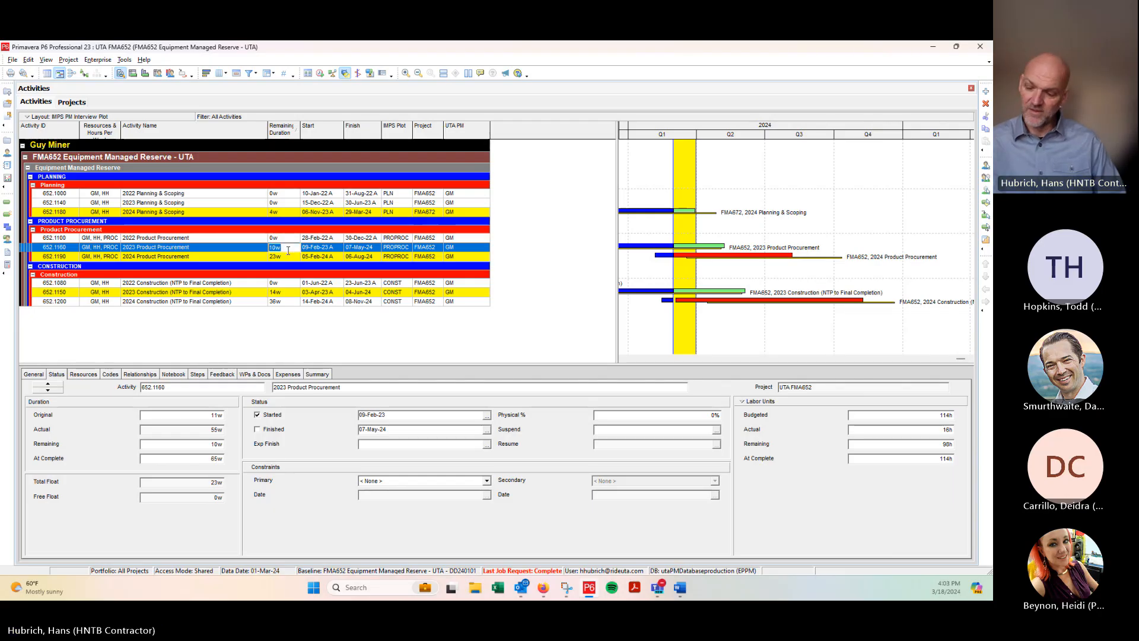
{"action": "type", "text": "9.2"}
{"action": "key", "text": "Return"}
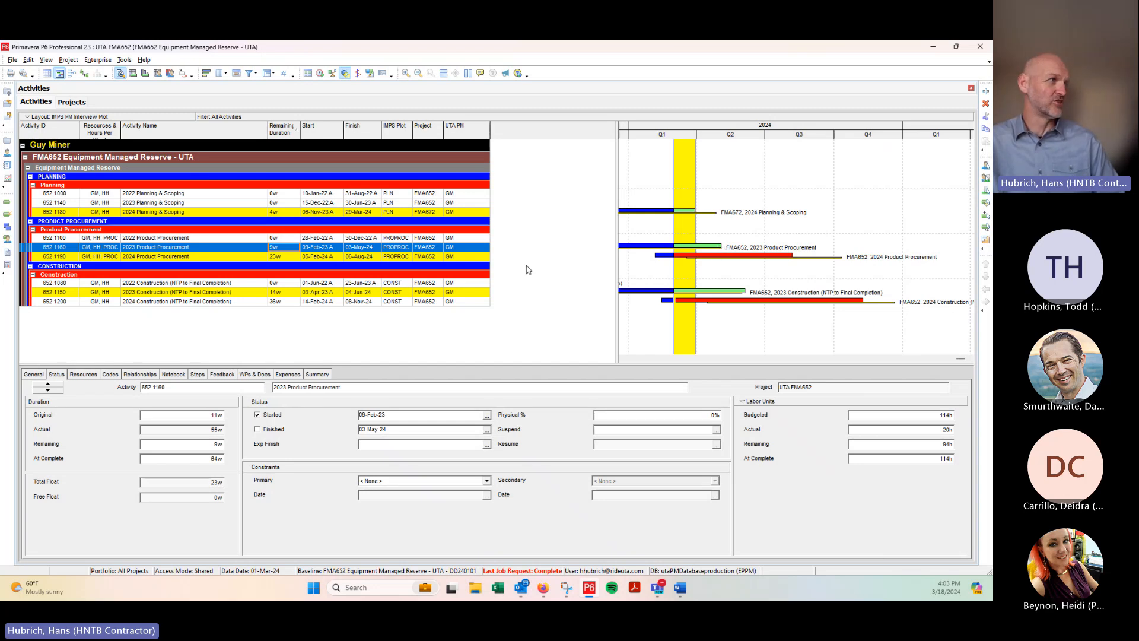
Check the 2024 procurement note in Word, and try a remaining duration of 30 weeks for activity 652.1190, 2024 Product Procurement
{"action": "left_click", "coordinate": [204, 257]}
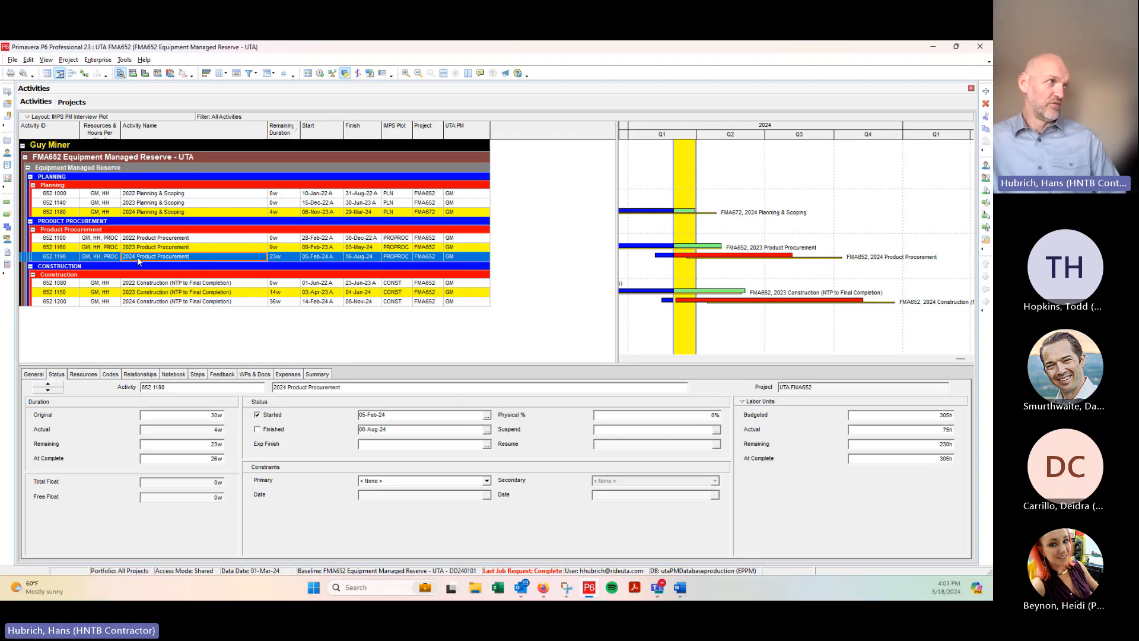
{"action": "mouse_move", "coordinate": [690, 584]}
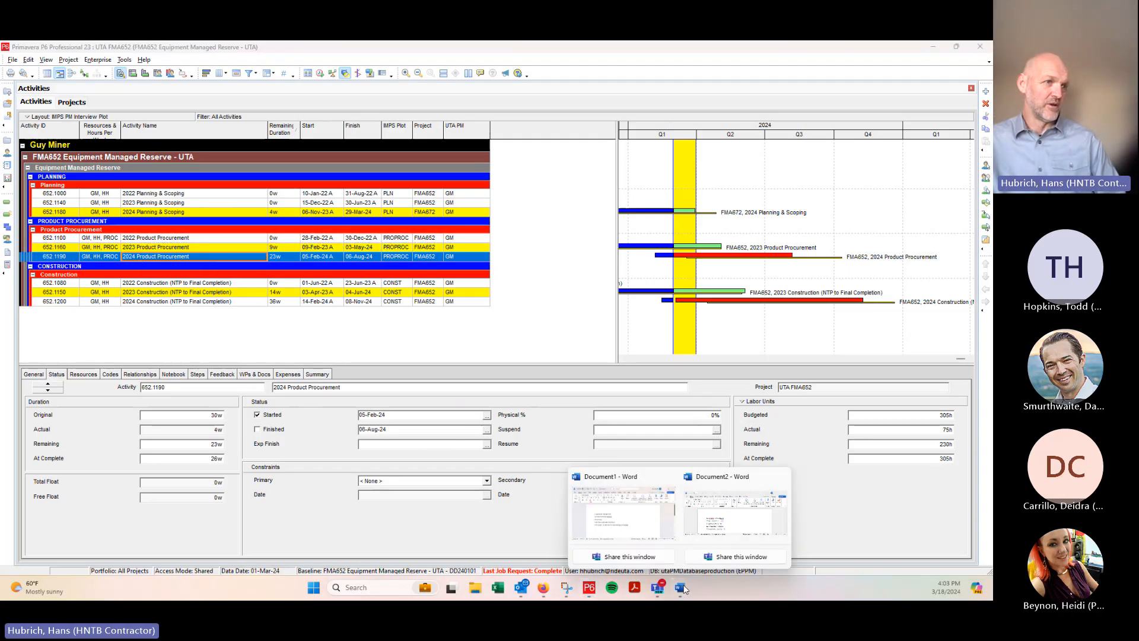
{"action": "left_click", "coordinate": [749, 519]}
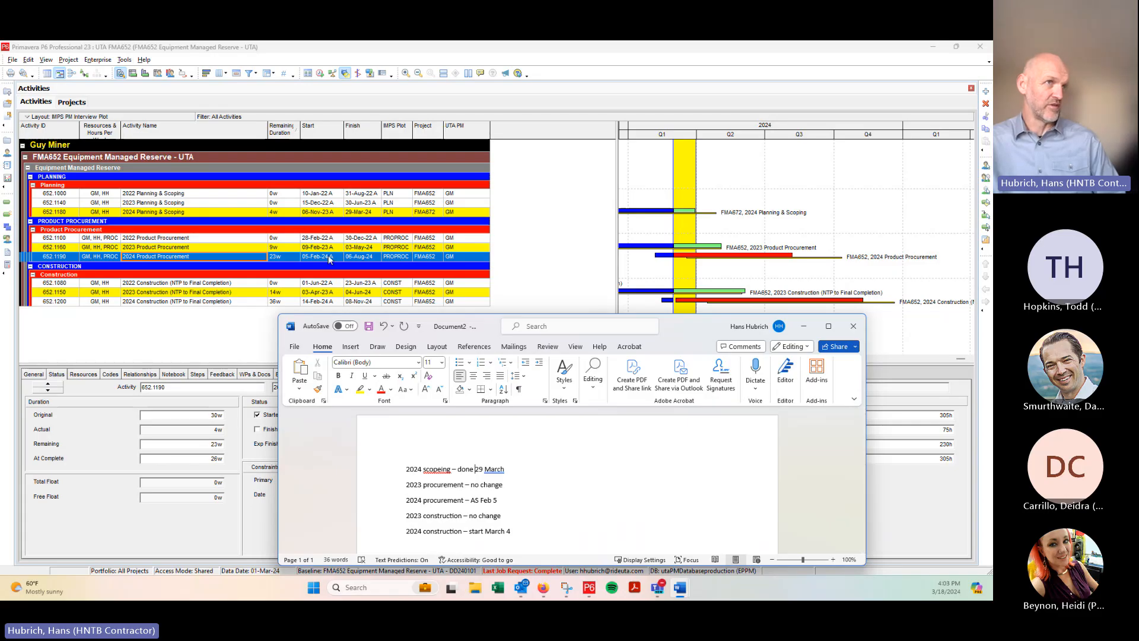
{"action": "left_click", "coordinate": [329, 259]}
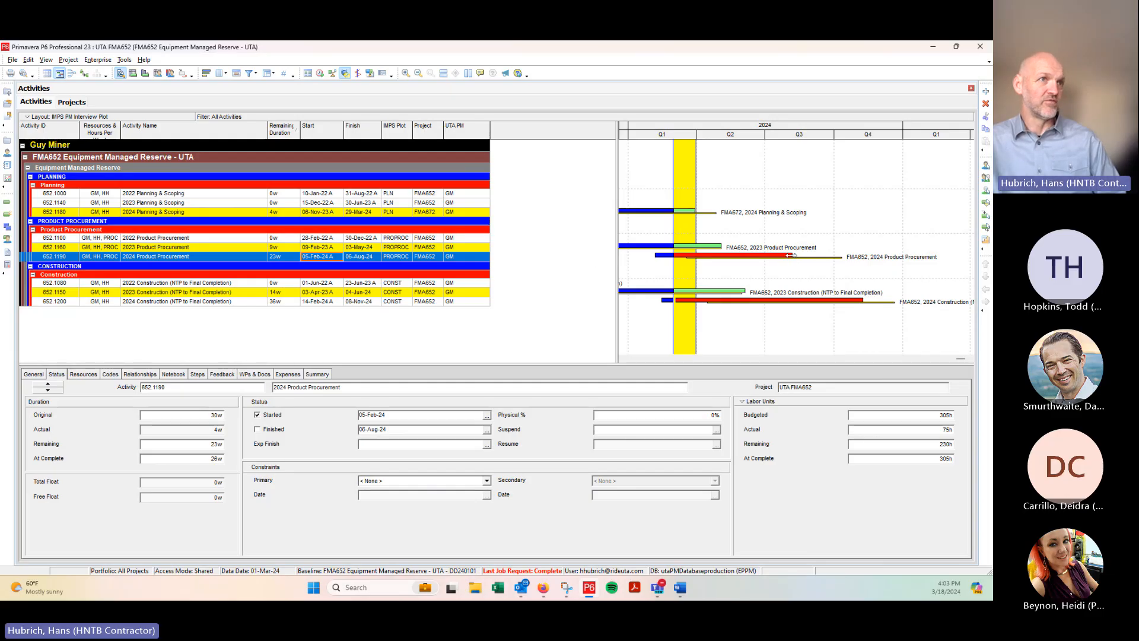
{"action": "left_click", "coordinate": [275, 257]}
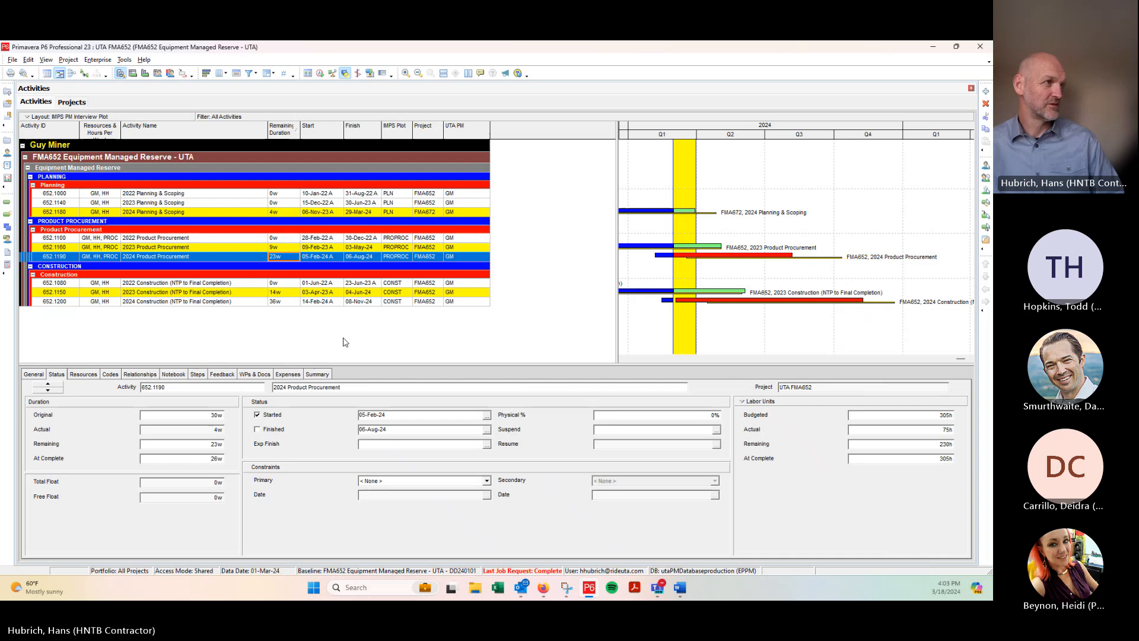
{"action": "type", "text": "30"}
{"action": "key", "text": "Return"}
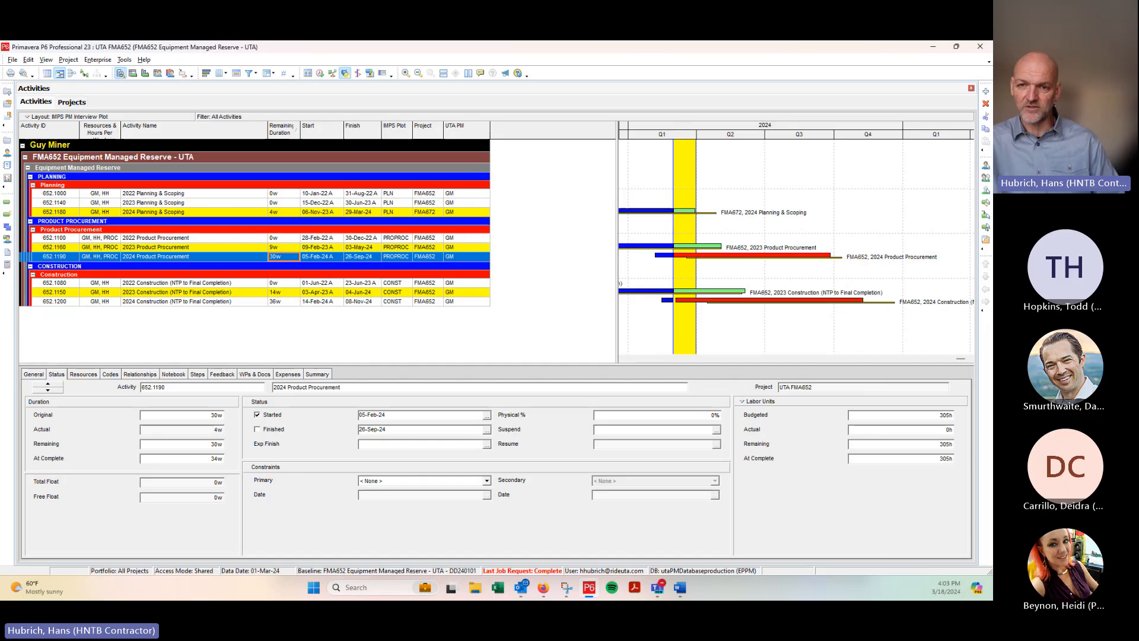
Set the remaining duration of activity 652.1190, 2024 Product Procurement, to 32 weeks
{"action": "key", "text": "alt+Tab"}
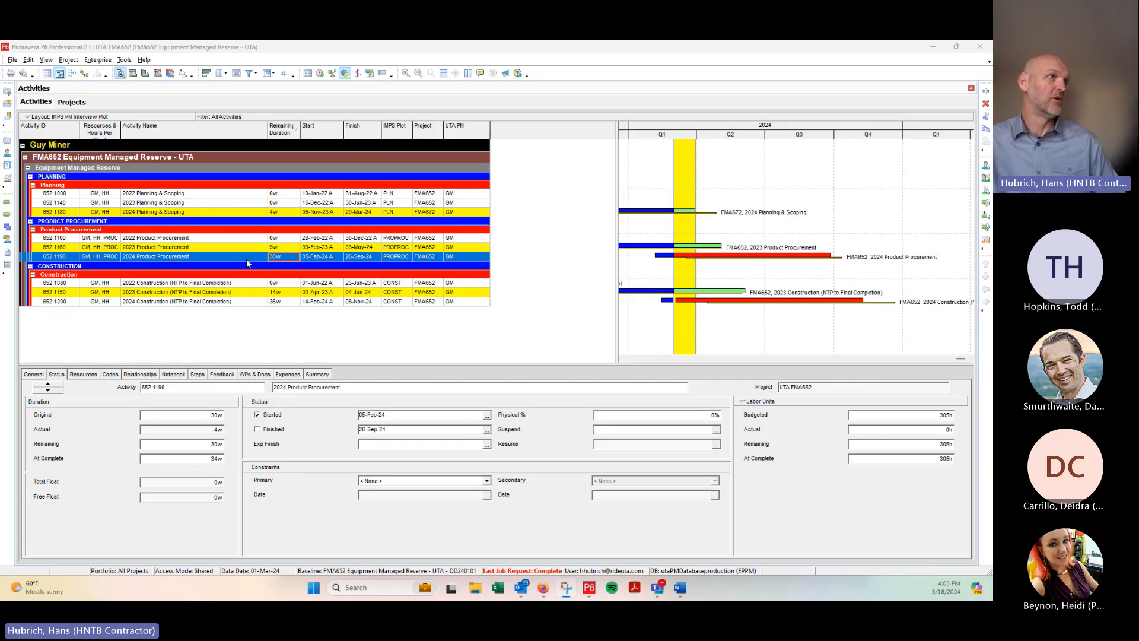
{"action": "left_click", "coordinate": [277, 256]}
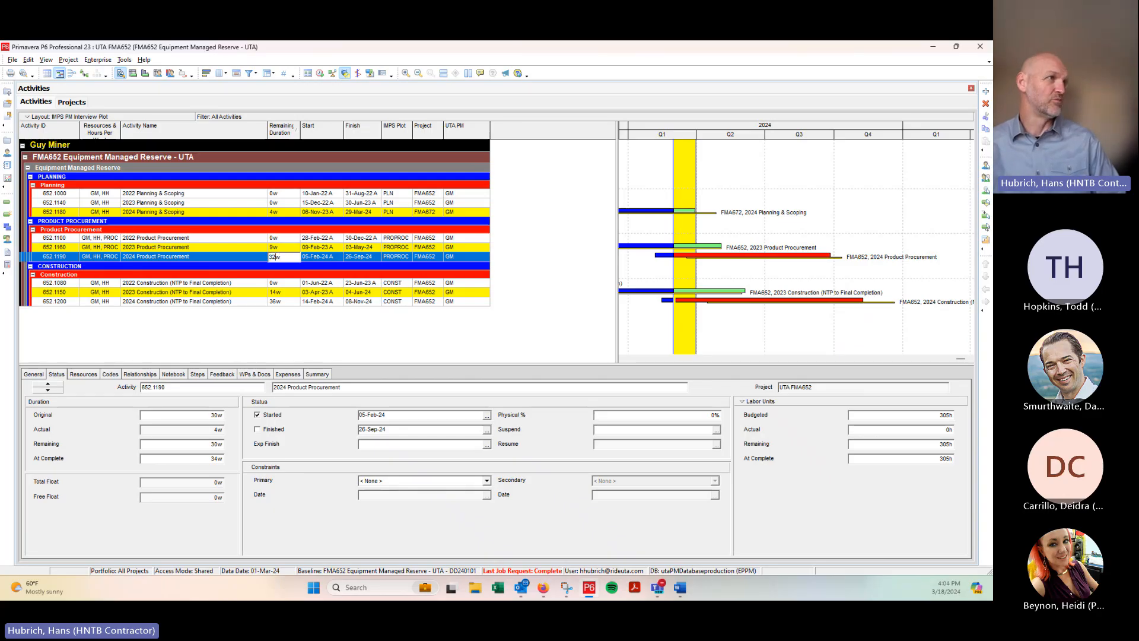
{"action": "key", "text": "Return"}
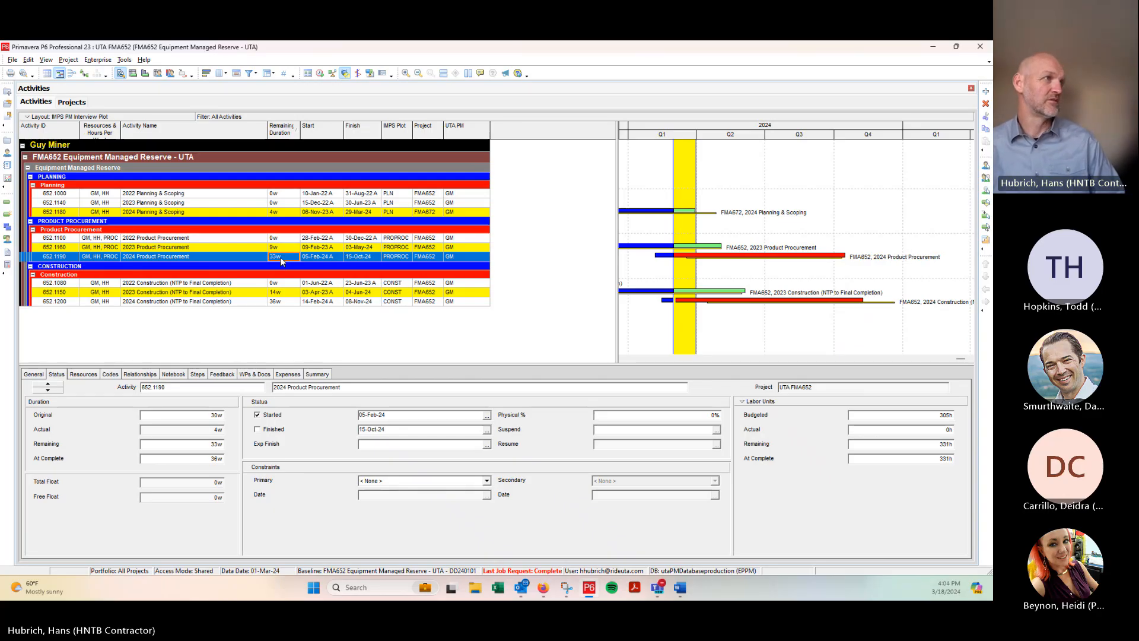
{"action": "type", "text": "32"}
{"action": "key", "text": "Return"}
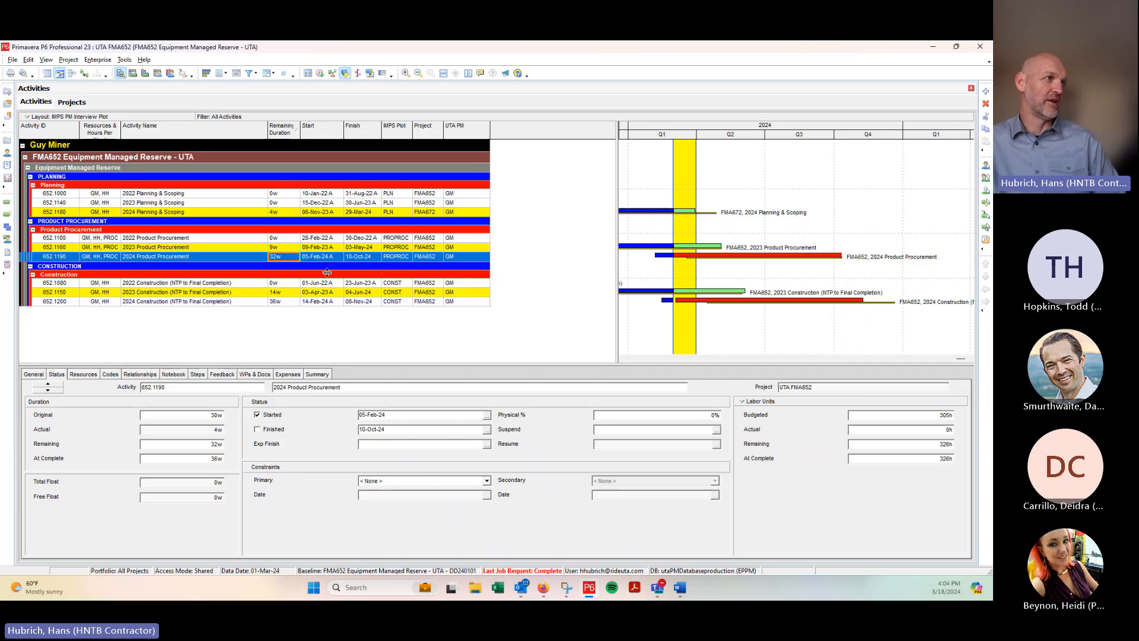
Check the 2023 construction note in Word, and set the remaining duration of activity 652.1150, 2023 Construction, to 13 weeks
{"action": "left_click", "coordinate": [242, 292]}
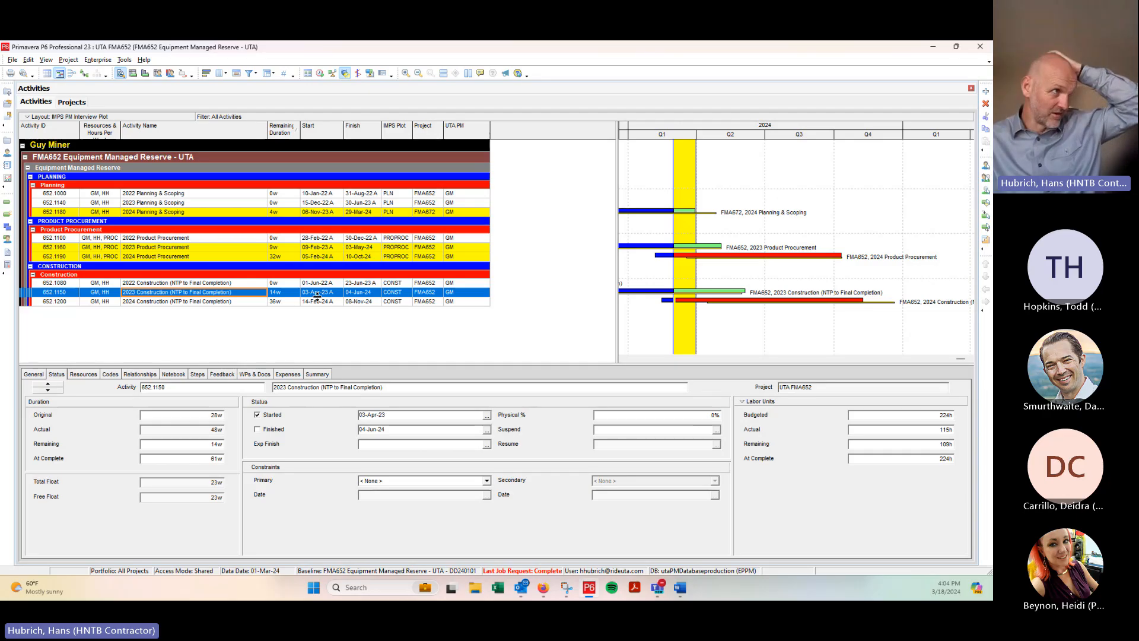
{"action": "mouse_move", "coordinate": [682, 588]}
{"action": "left_click", "coordinate": [732, 522]}
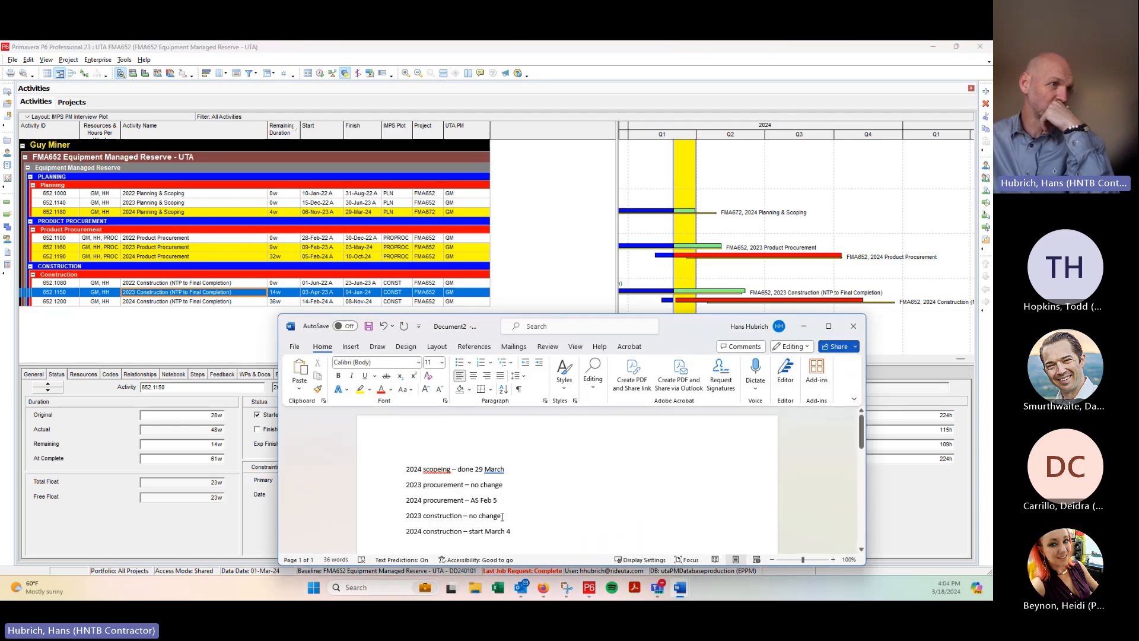
{"action": "left_click", "coordinate": [466, 274]}
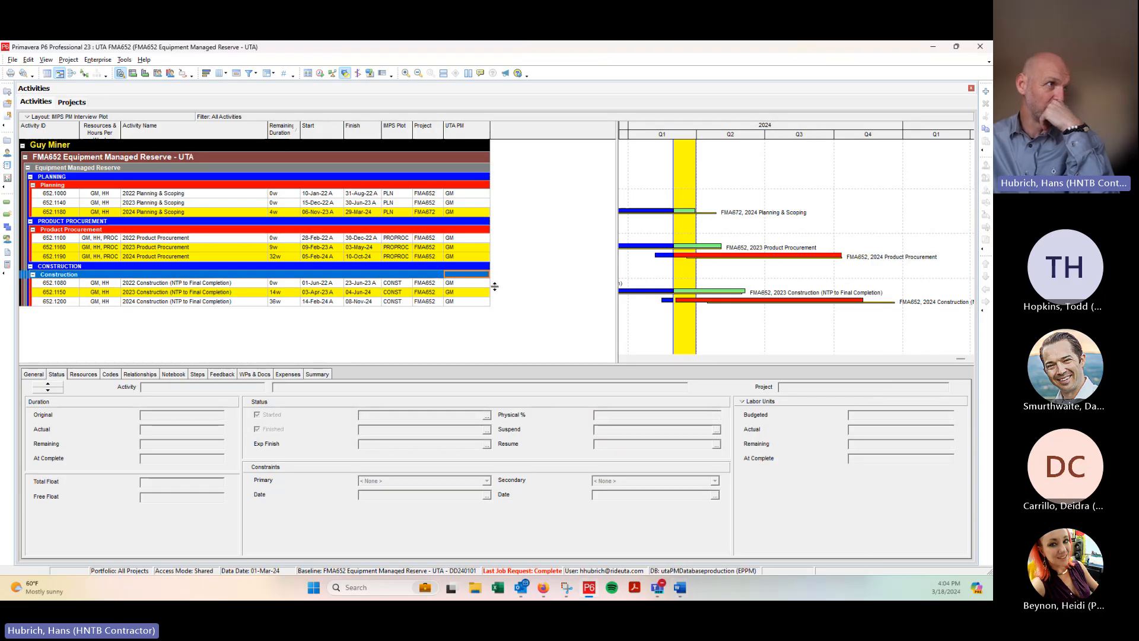
{"action": "left_click", "coordinate": [291, 294]}
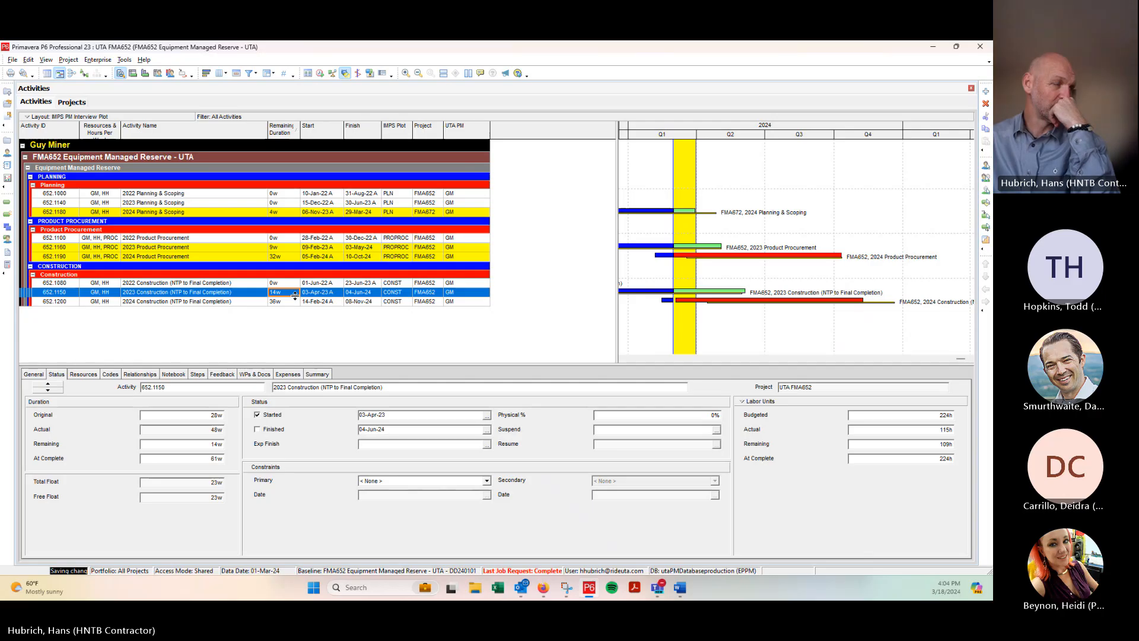
{"action": "type", "text": "13"}
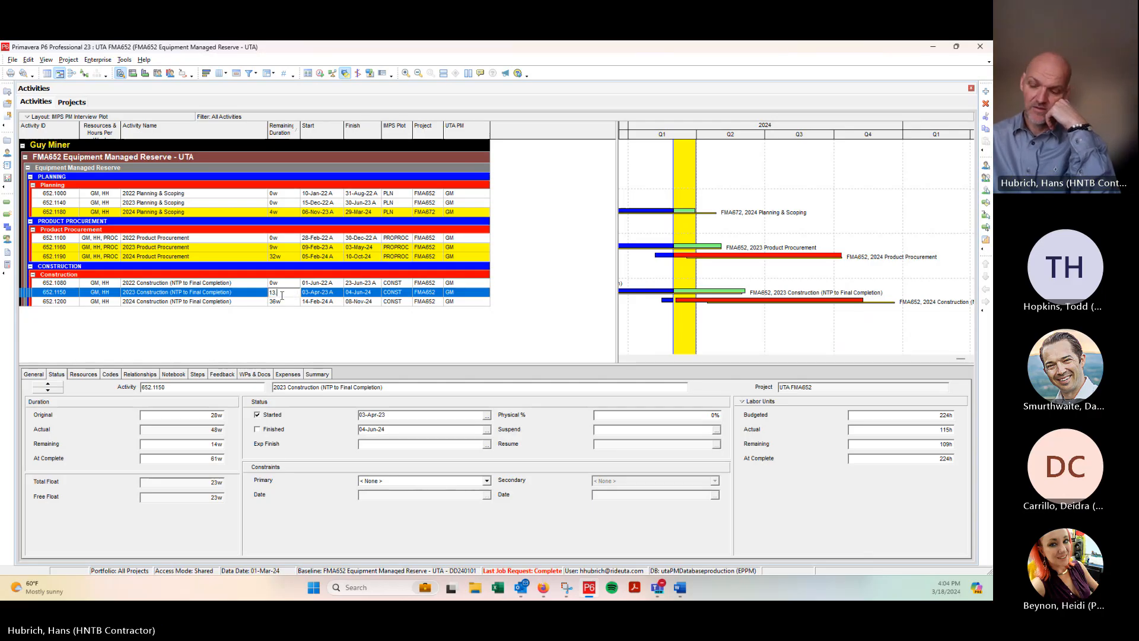
{"action": "key", "text": "Escape"}
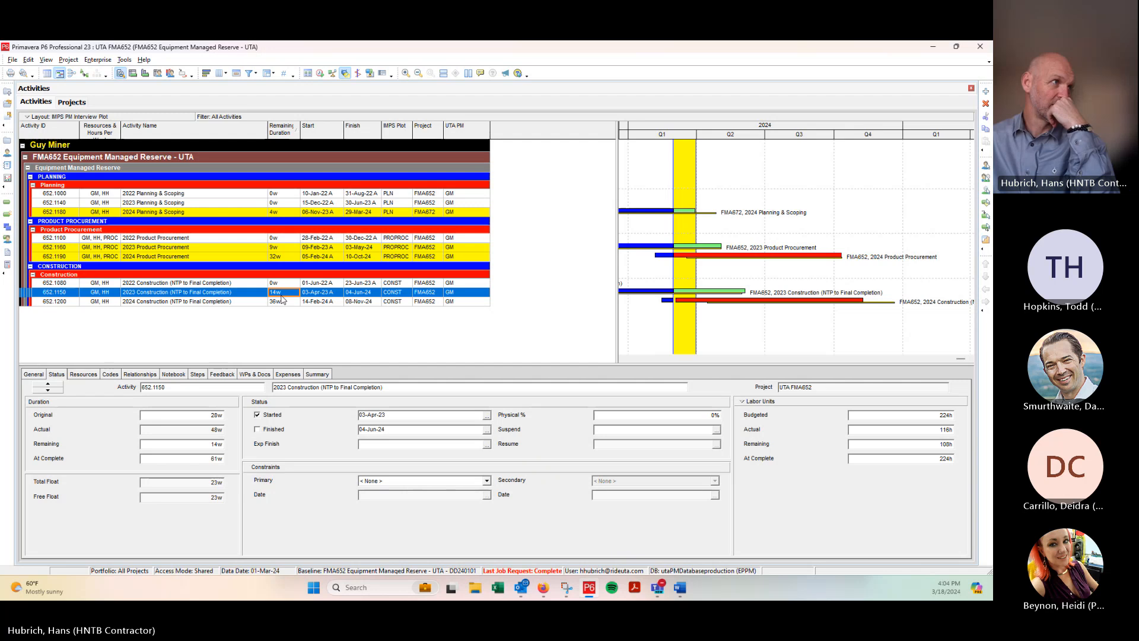
{"action": "type", "text": "13"}
{"action": "key", "text": "Return"}
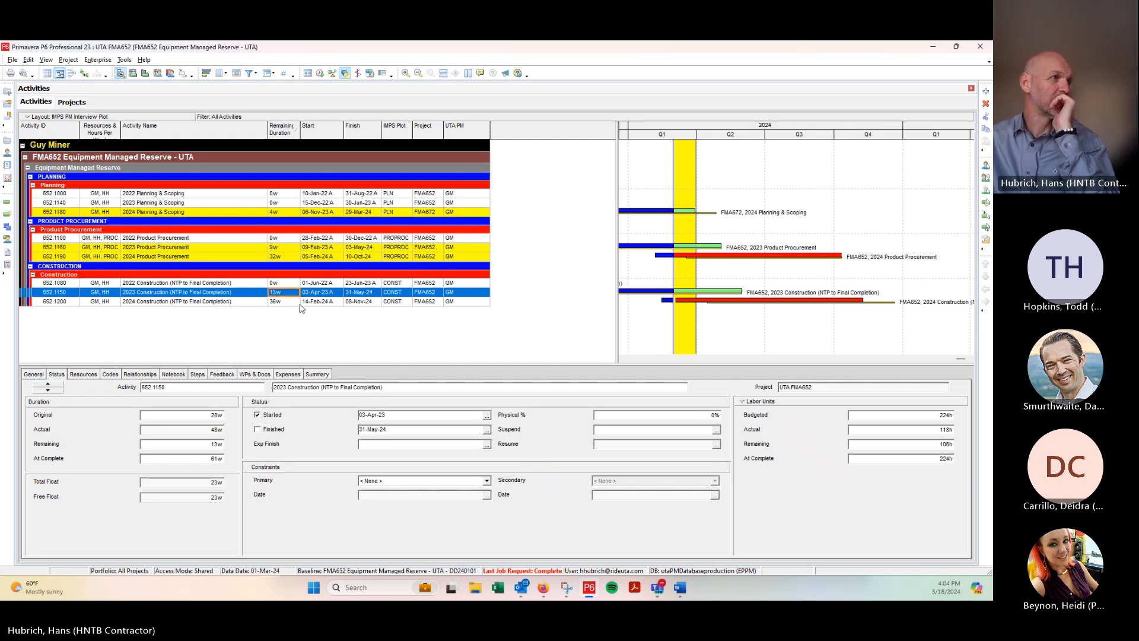
Check the 2024 construction note in Word, and change activity 652.1200, 2024 Construction, back to not started
{"action": "left_click", "coordinate": [284, 302]}
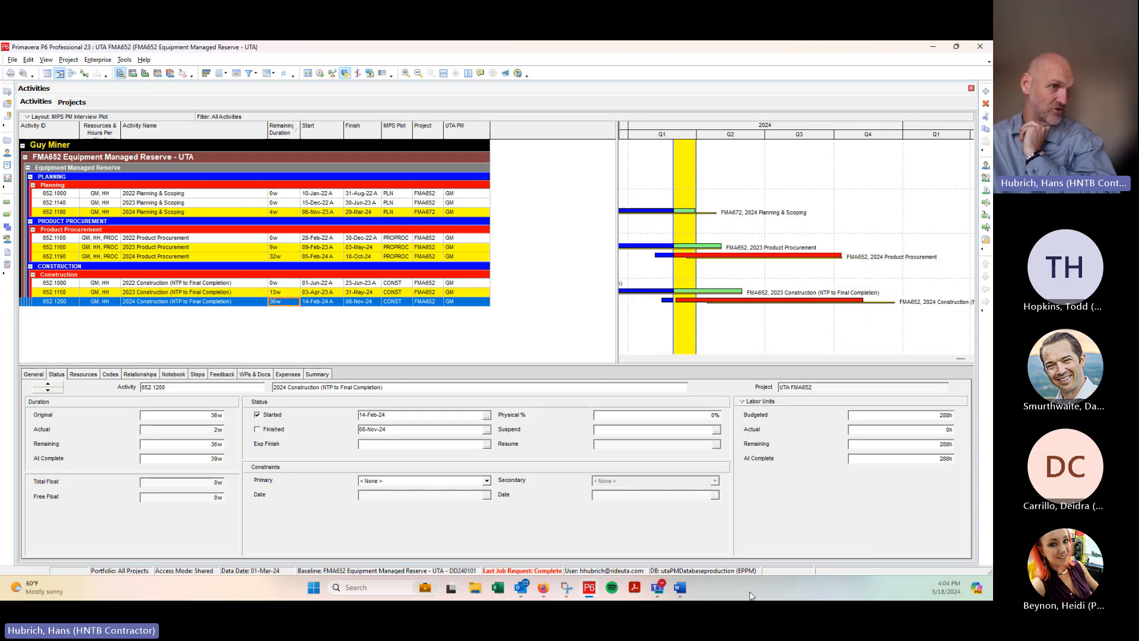
{"action": "mouse_move", "coordinate": [680, 588]}
{"action": "left_click", "coordinate": [722, 534]}
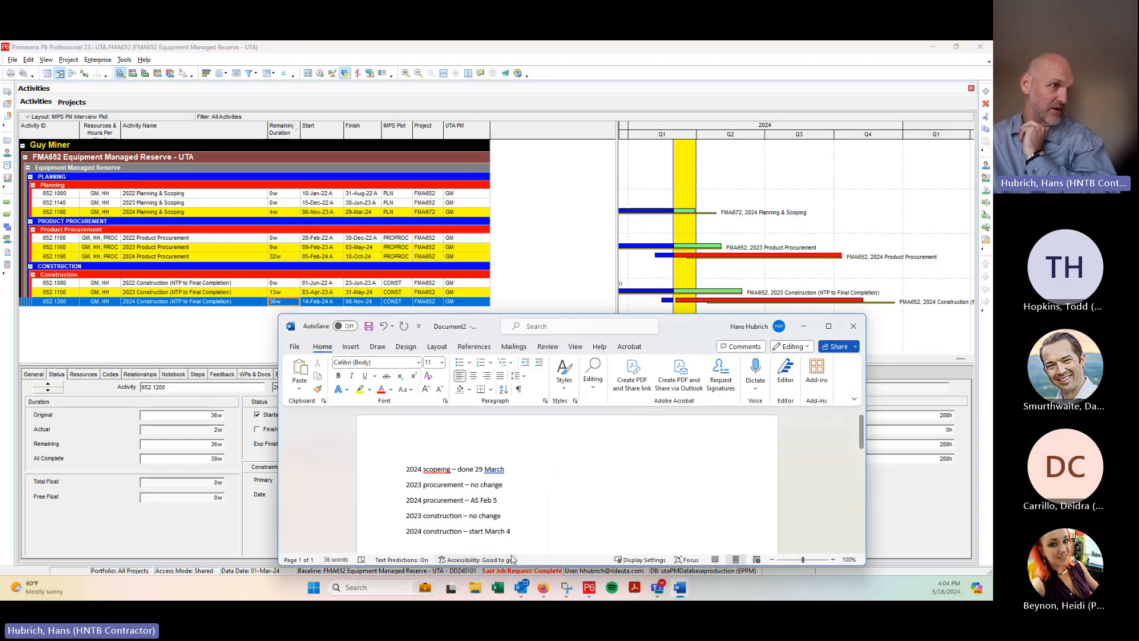
{"action": "left_click", "coordinate": [241, 332]}
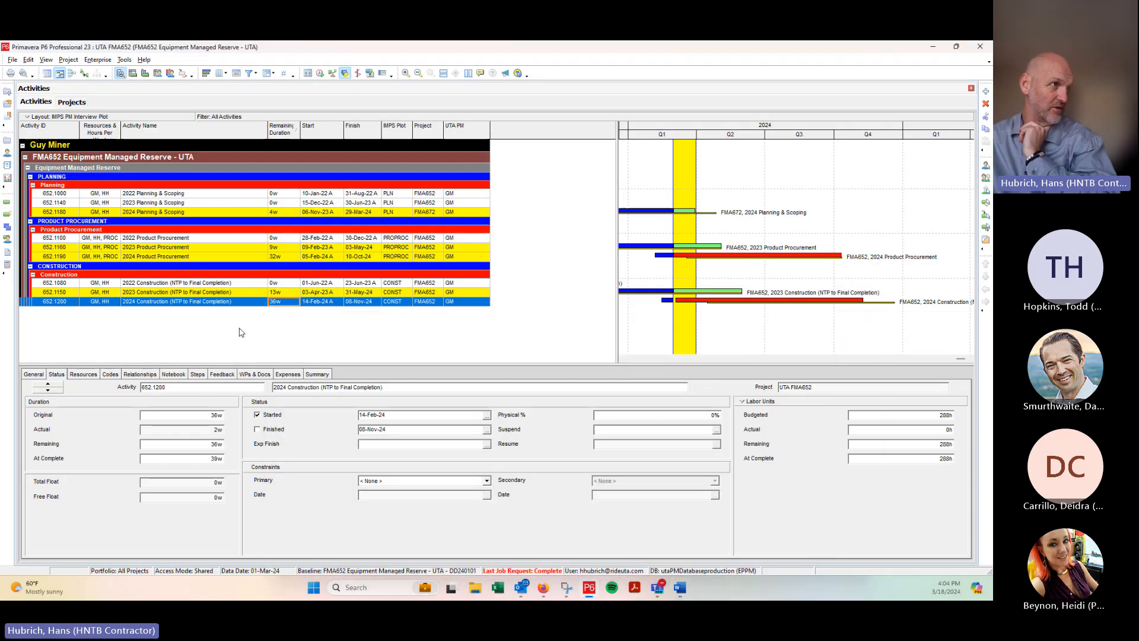
{"action": "left_click", "coordinate": [256, 415]}
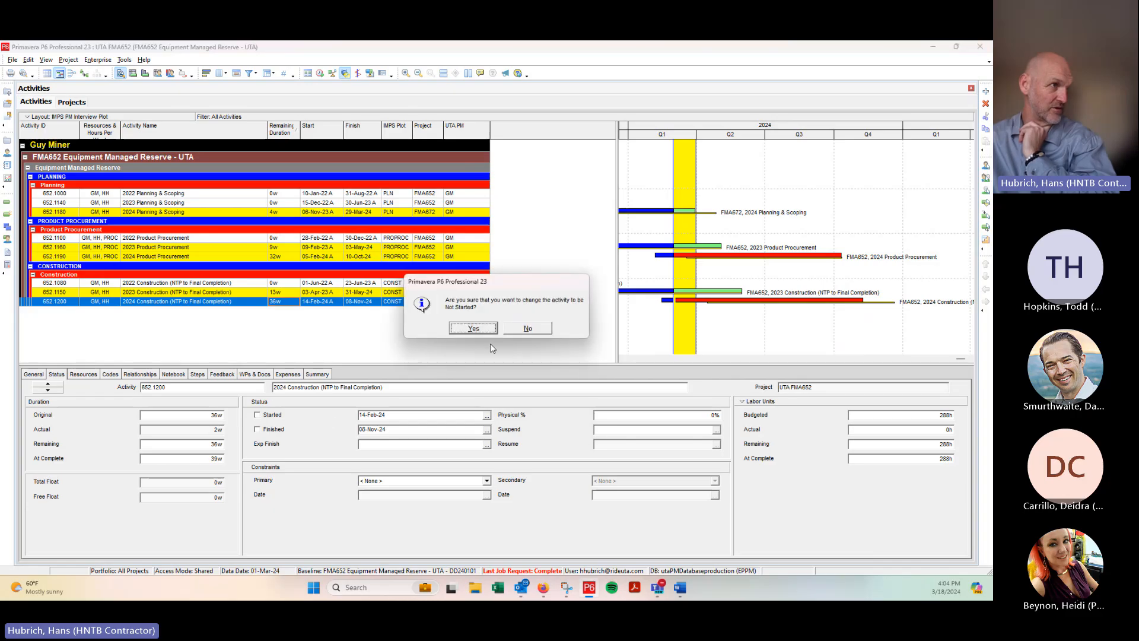
{"action": "left_click", "coordinate": [473, 329]}
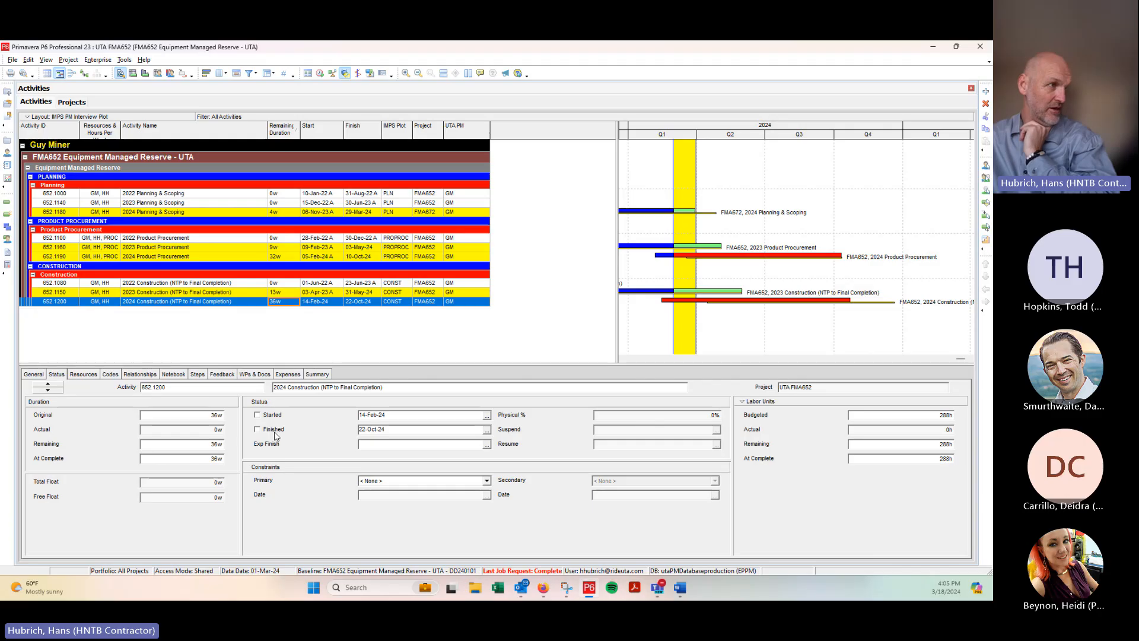
{"action": "left_click", "coordinate": [257, 415]}
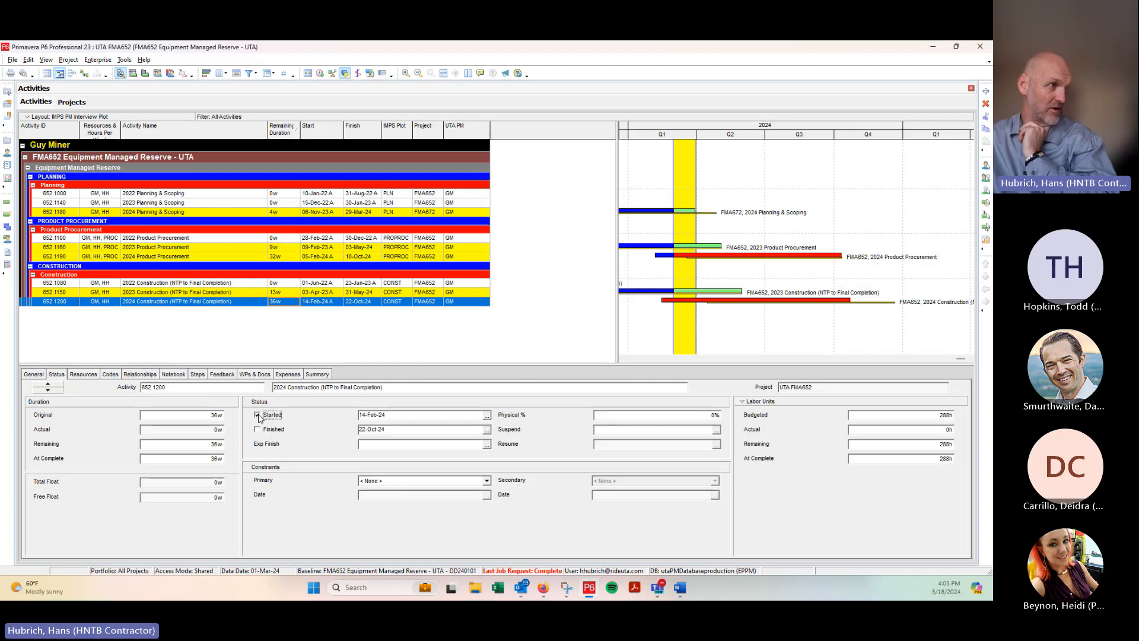
{"action": "left_click", "coordinate": [257, 415]}
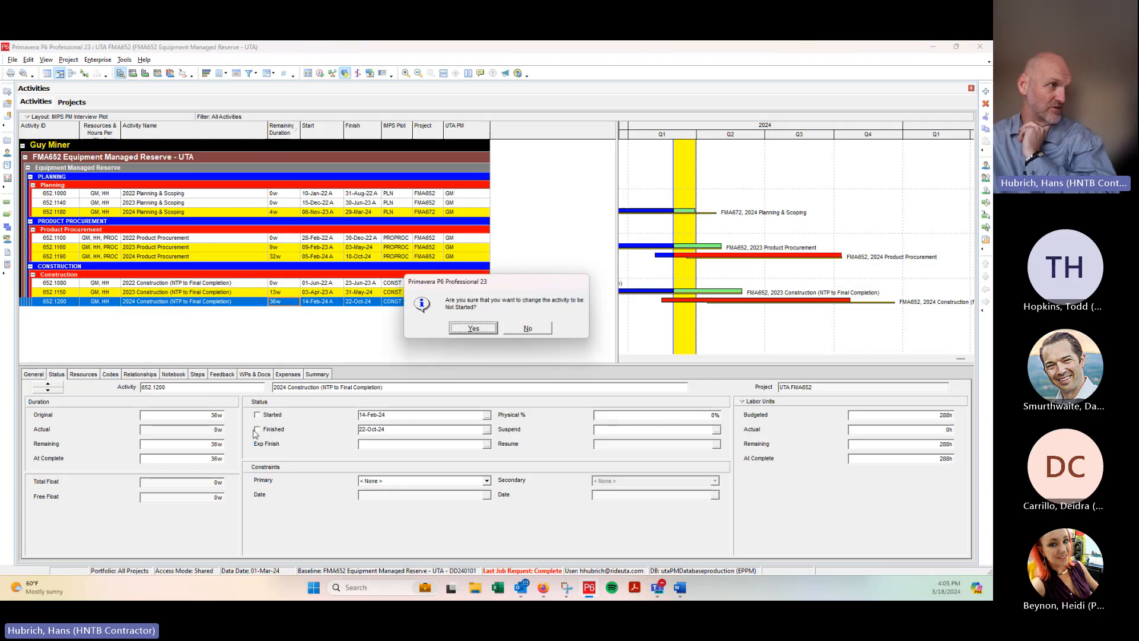
{"action": "left_click", "coordinate": [478, 330]}
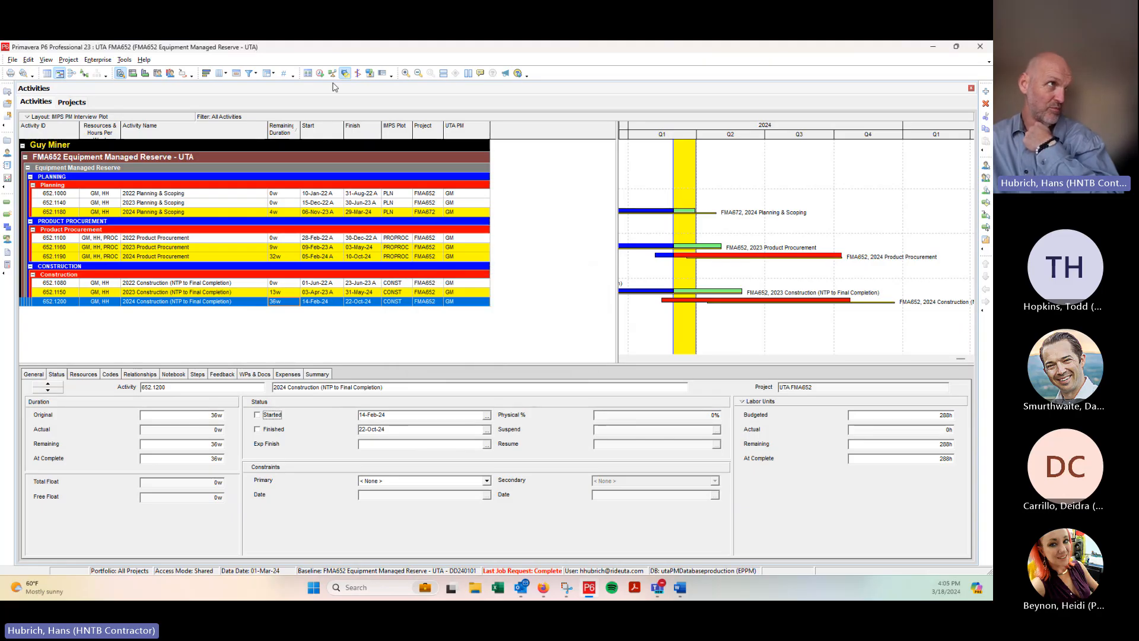
Check the predecessor of activity 652.1200, 2024 Construction, and reschedule with the 01-Mar-24 data date applied to all open projects
{"action": "left_click", "coordinate": [317, 74]}
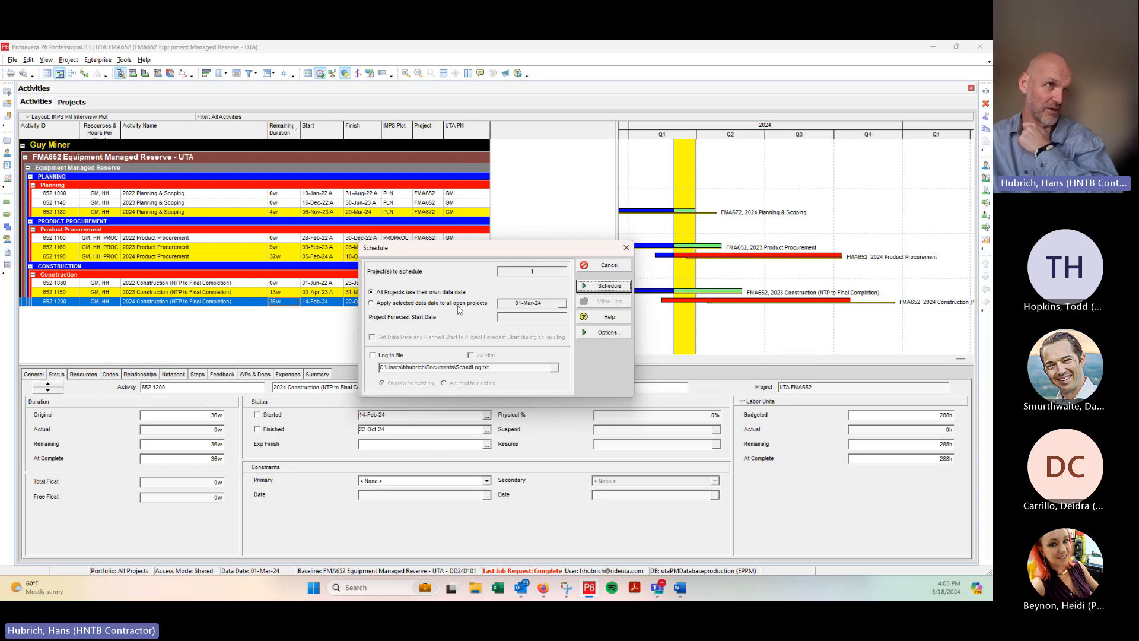
{"action": "left_click", "coordinate": [628, 251]}
{"action": "left_click", "coordinate": [140, 373]}
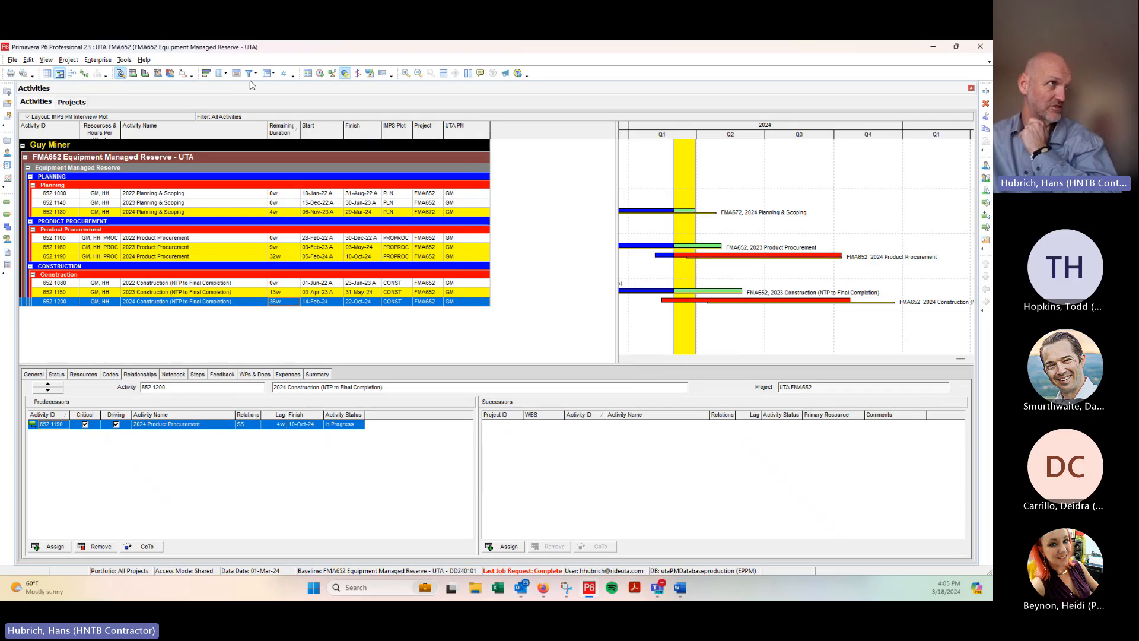
{"action": "left_click", "coordinate": [319, 74]}
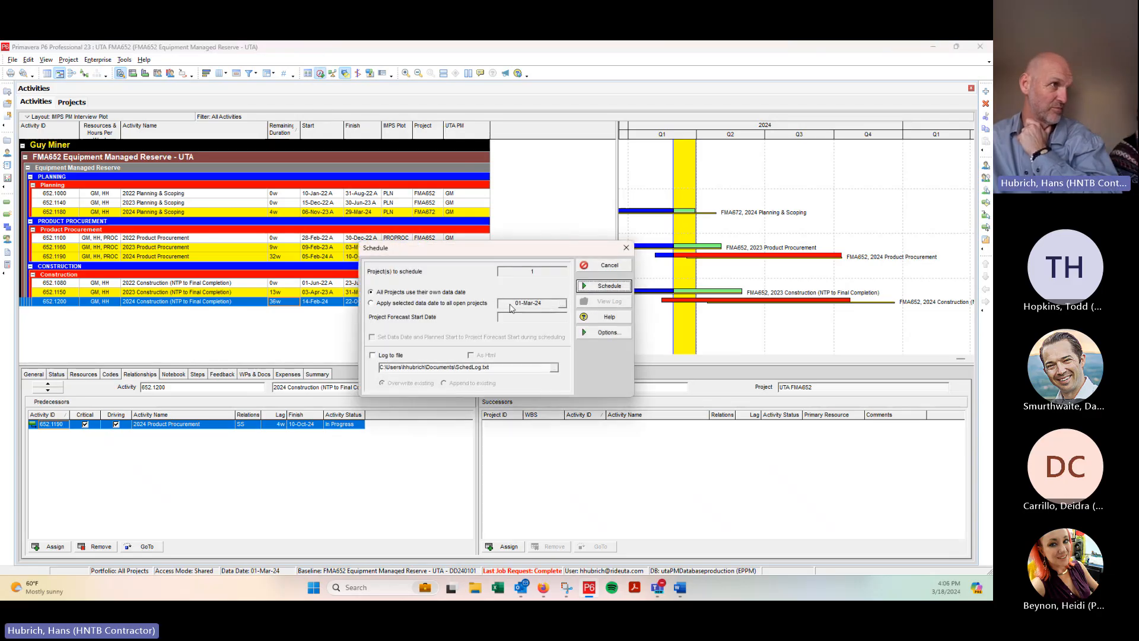
{"action": "left_click", "coordinate": [371, 304]}
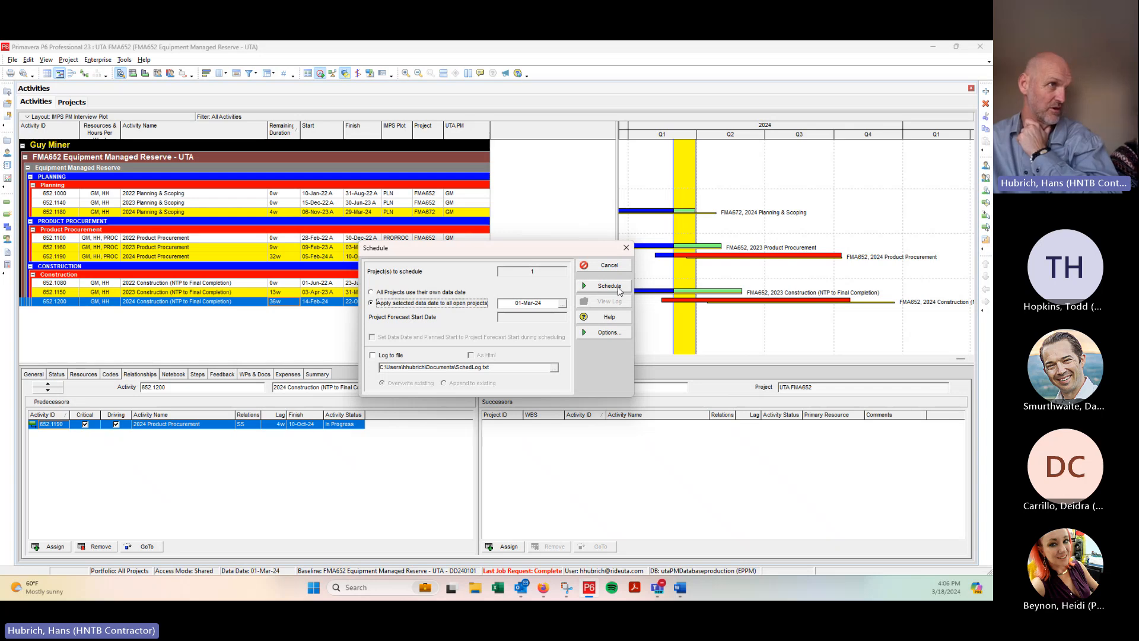
{"action": "left_click", "coordinate": [620, 291]}
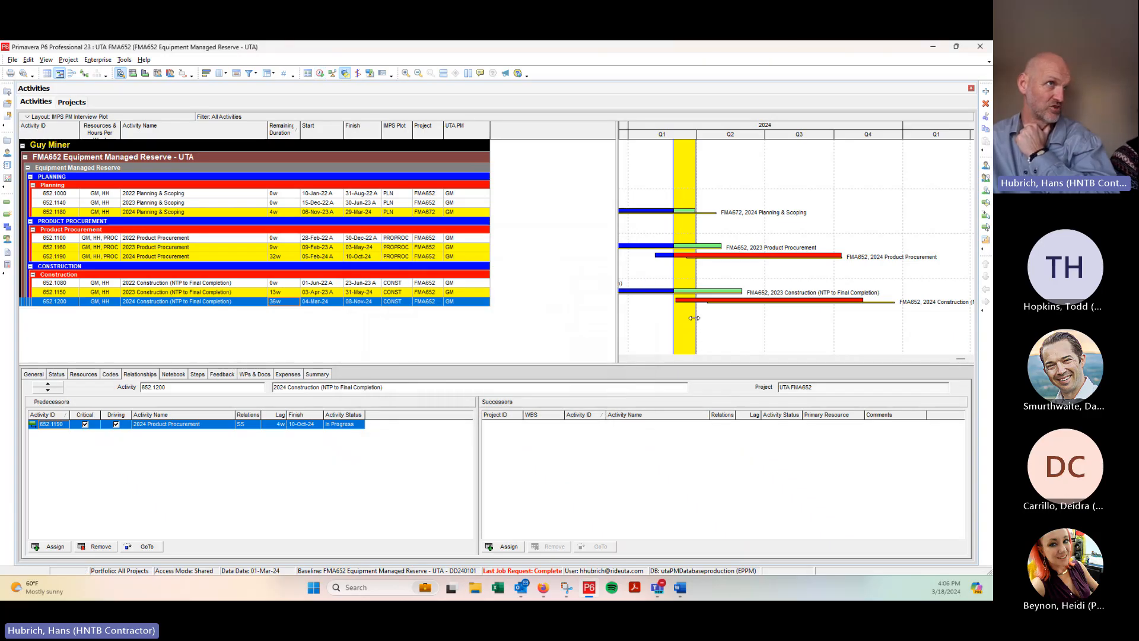
Clear the progress spotlight from the Gantt chart and set the timescale's date interval to Year/Month
{"action": "left_click_drag", "start_coordinate": [694, 318], "coordinate": [660, 323]}
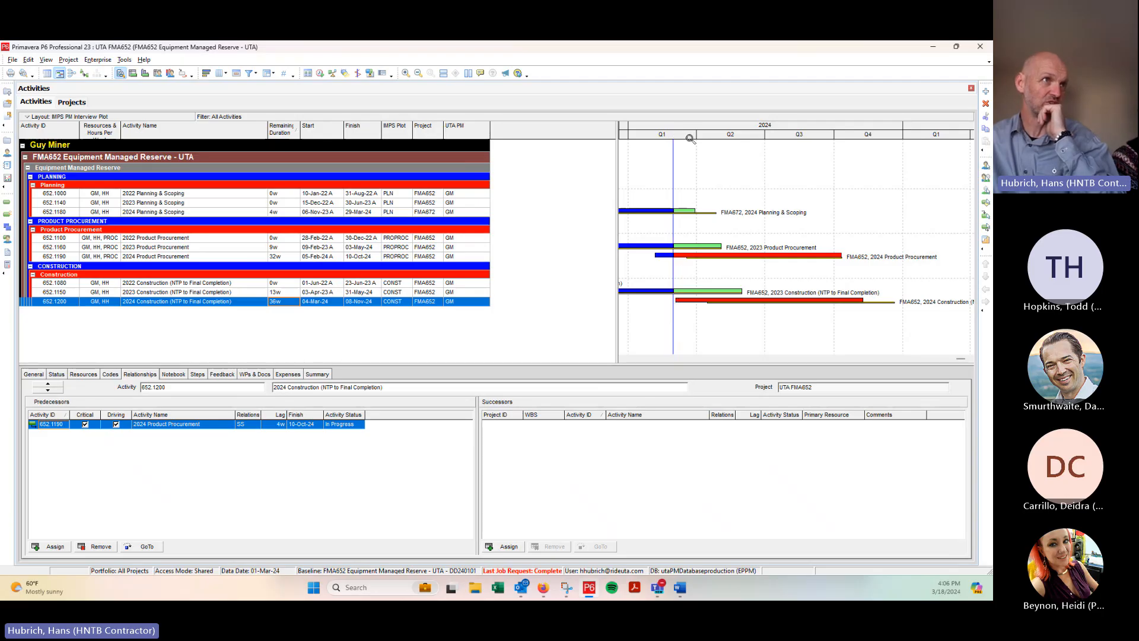
{"action": "right_click", "coordinate": [745, 136]}
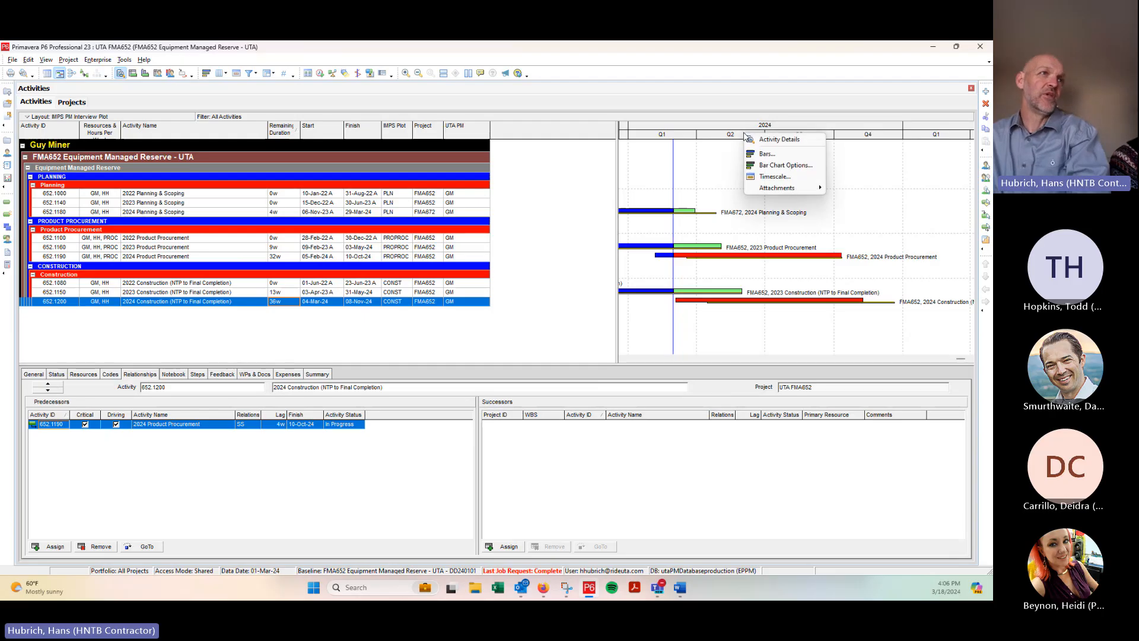
{"action": "left_click", "coordinate": [774, 177]}
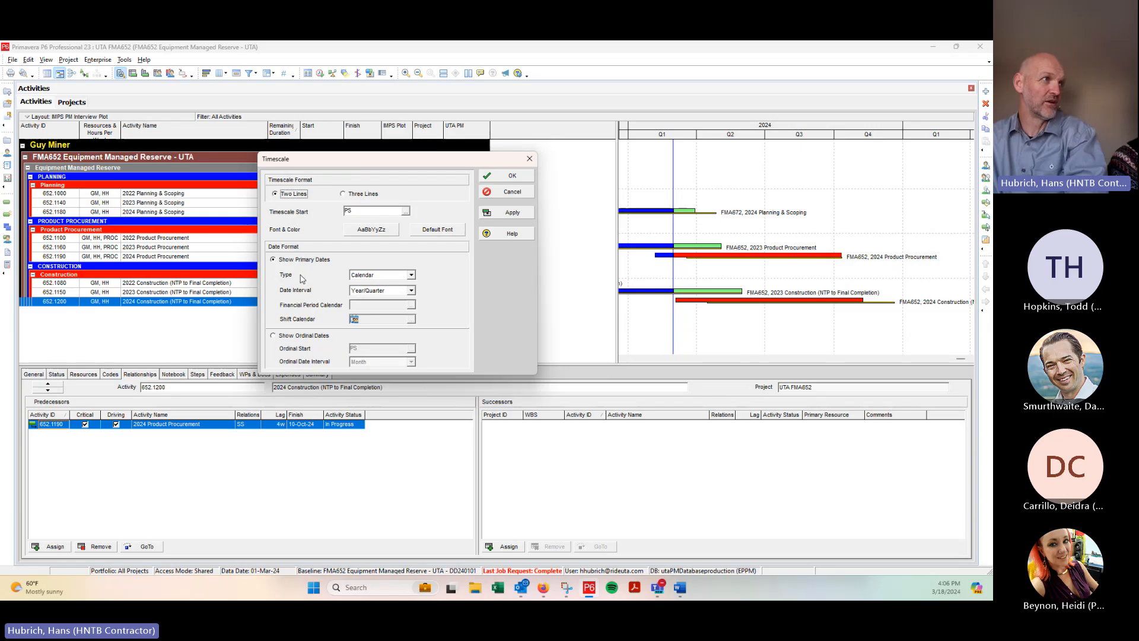
{"action": "left_click", "coordinate": [410, 291]}
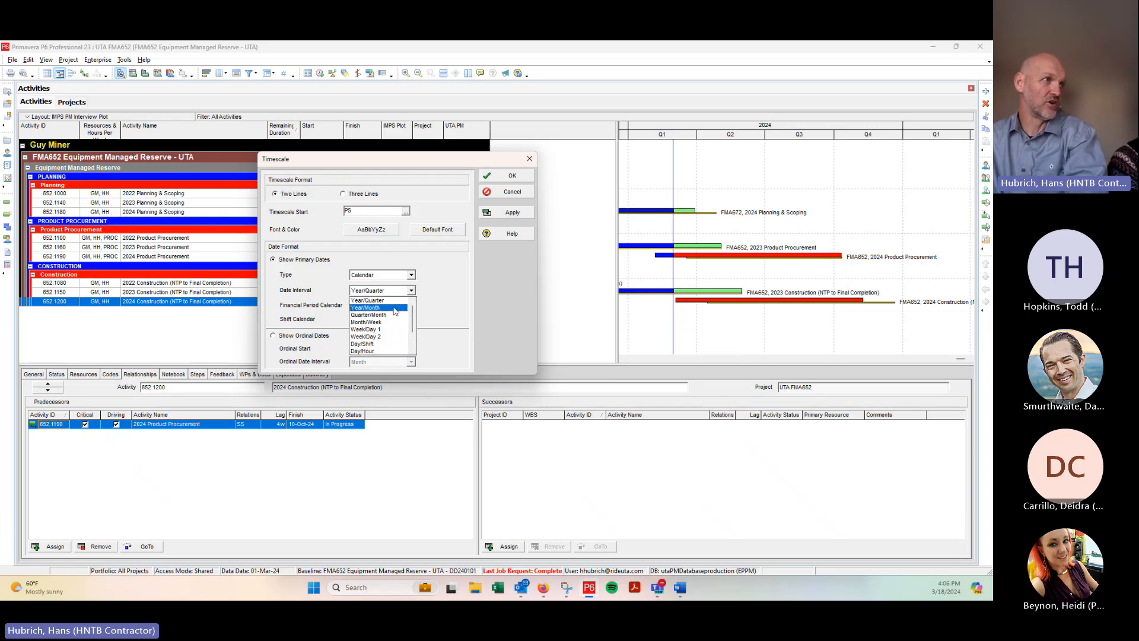
{"action": "left_click", "coordinate": [380, 308]}
{"action": "left_click", "coordinate": [510, 213]}
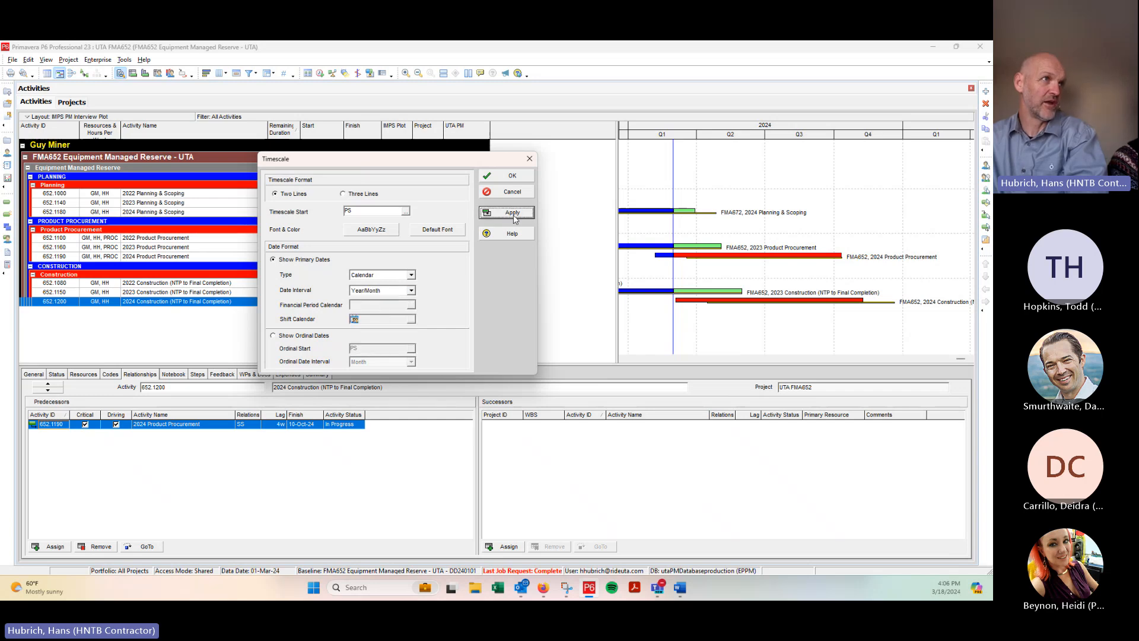
{"action": "left_click", "coordinate": [708, 302]}
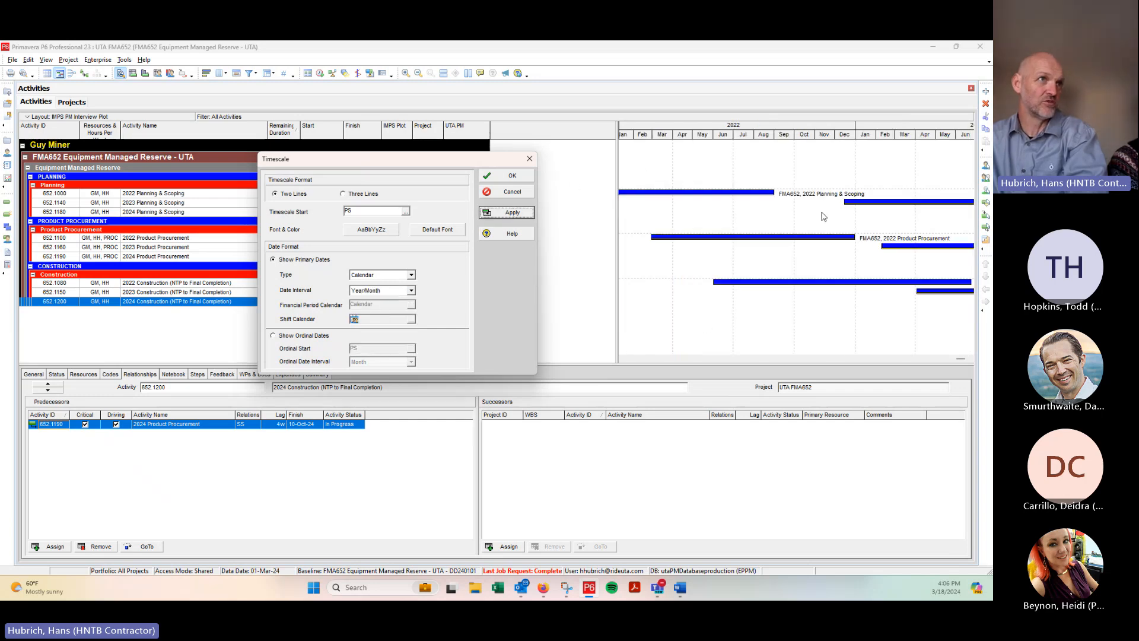
{"action": "left_click", "coordinate": [874, 122]}
{"action": "left_click", "coordinate": [518, 176]}
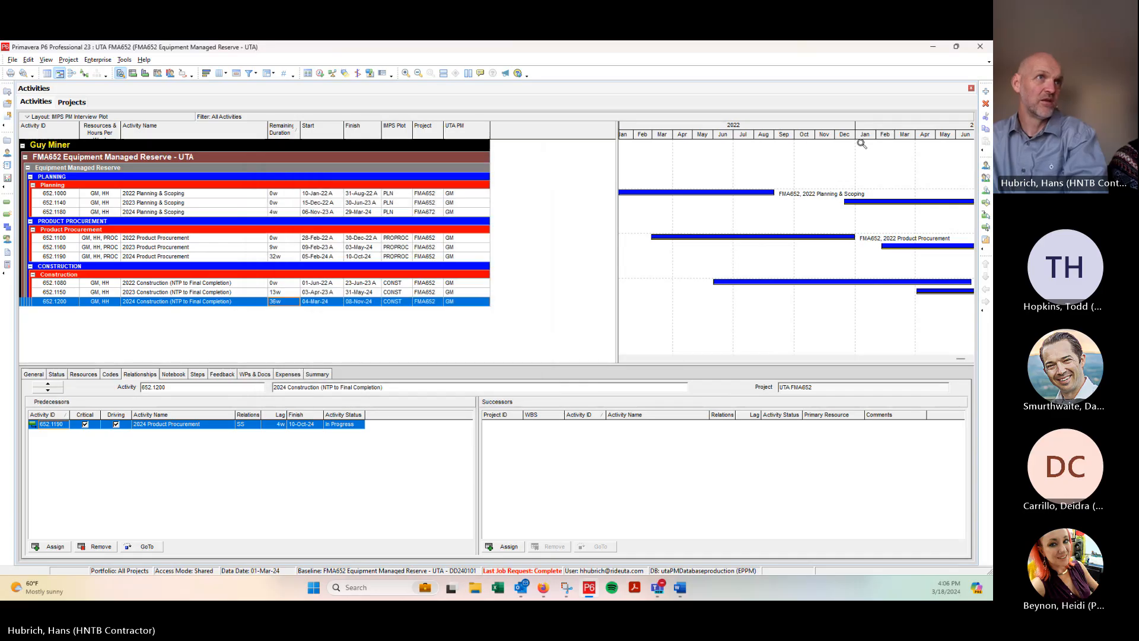
Fit the Gantt timescale to show roughly March 2023 through May 2025 with readable month labels
{"action": "left_click_drag", "start_coordinate": [860, 140], "coordinate": [728, 141]}
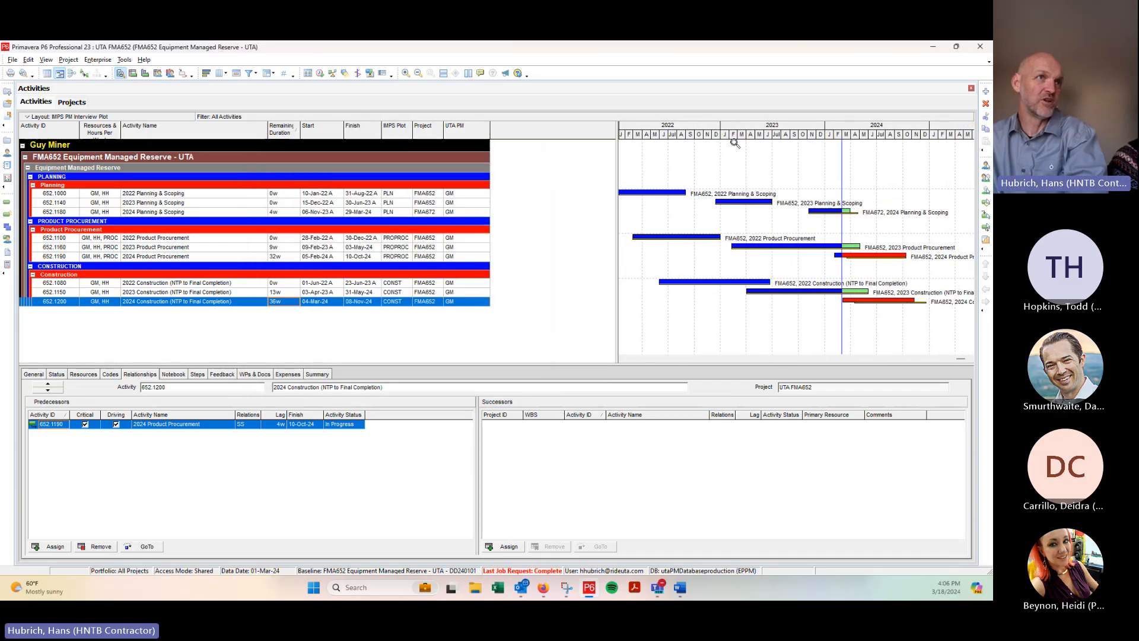
{"action": "left_click", "coordinate": [970, 358]}
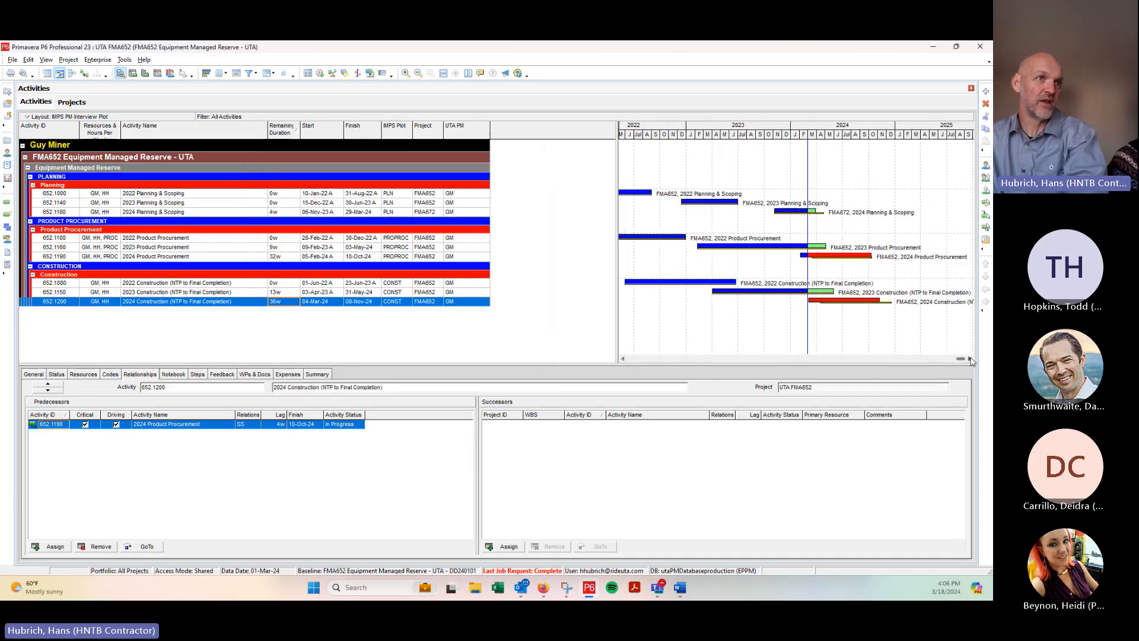
{"action": "left_click_drag", "start_coordinate": [792, 137], "coordinate": [882, 144]}
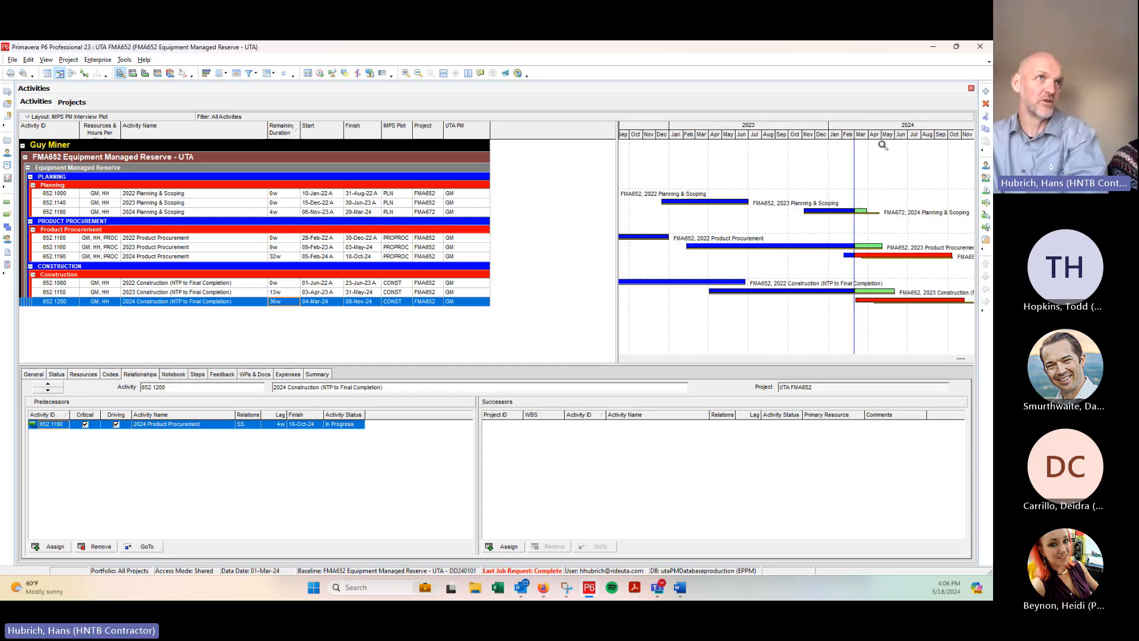
{"action": "left_click", "coordinate": [970, 359]}
{"action": "left_click", "coordinate": [970, 358]}
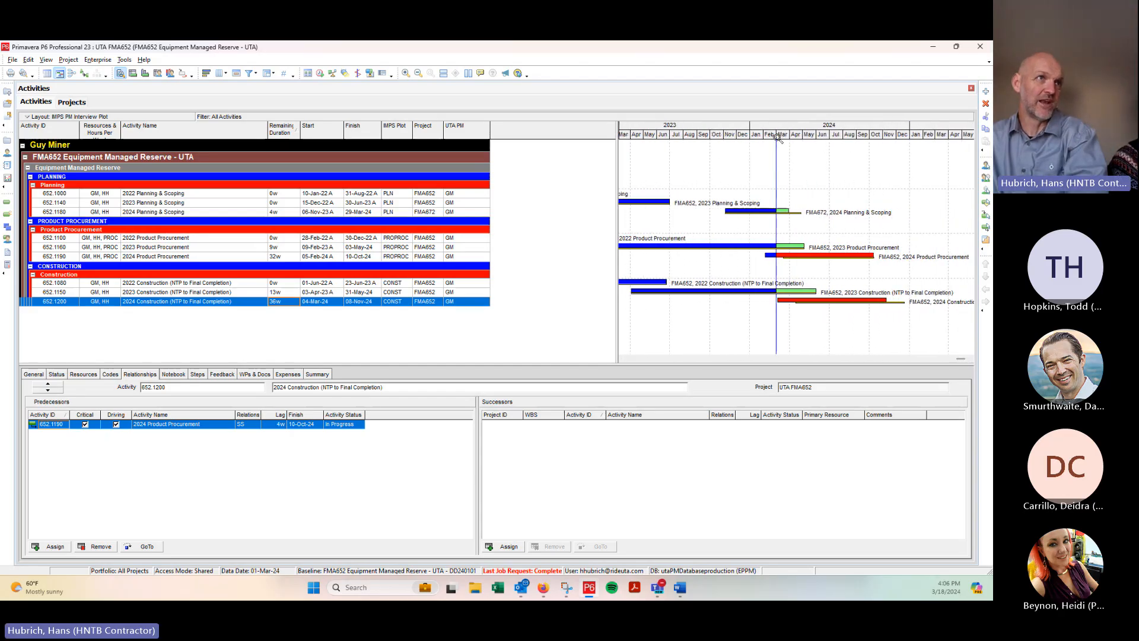
{"action": "left_click", "coordinate": [775, 145]}
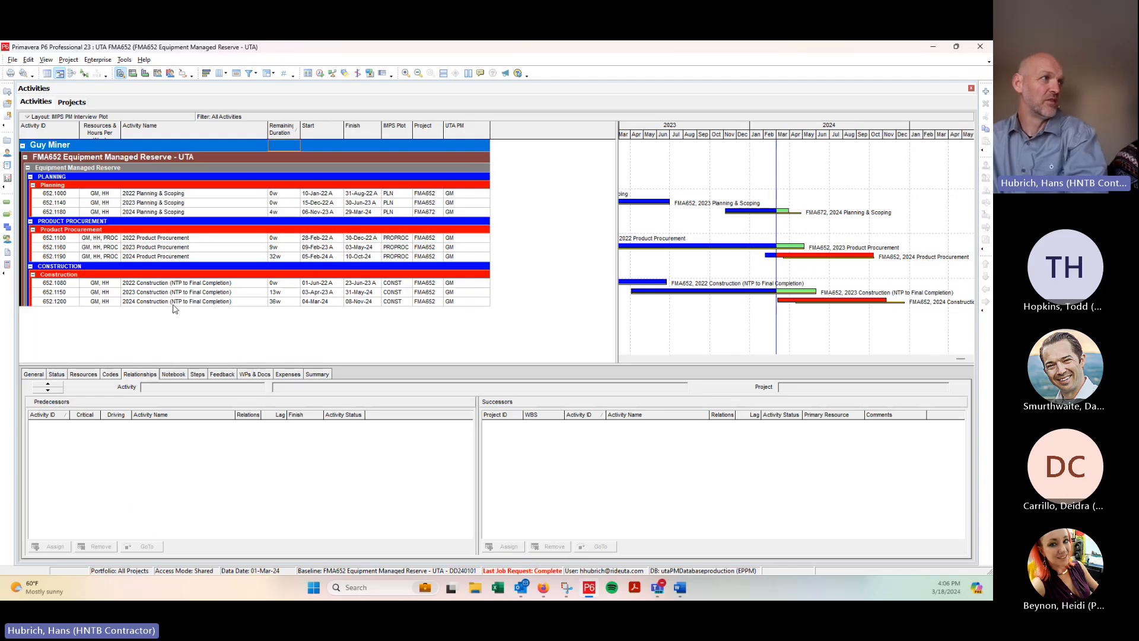
Review the assigned resources of activity 652.1200, 2024 Construction, and the relationship type and lag of its predecessor
{"action": "left_click", "coordinate": [196, 303]}
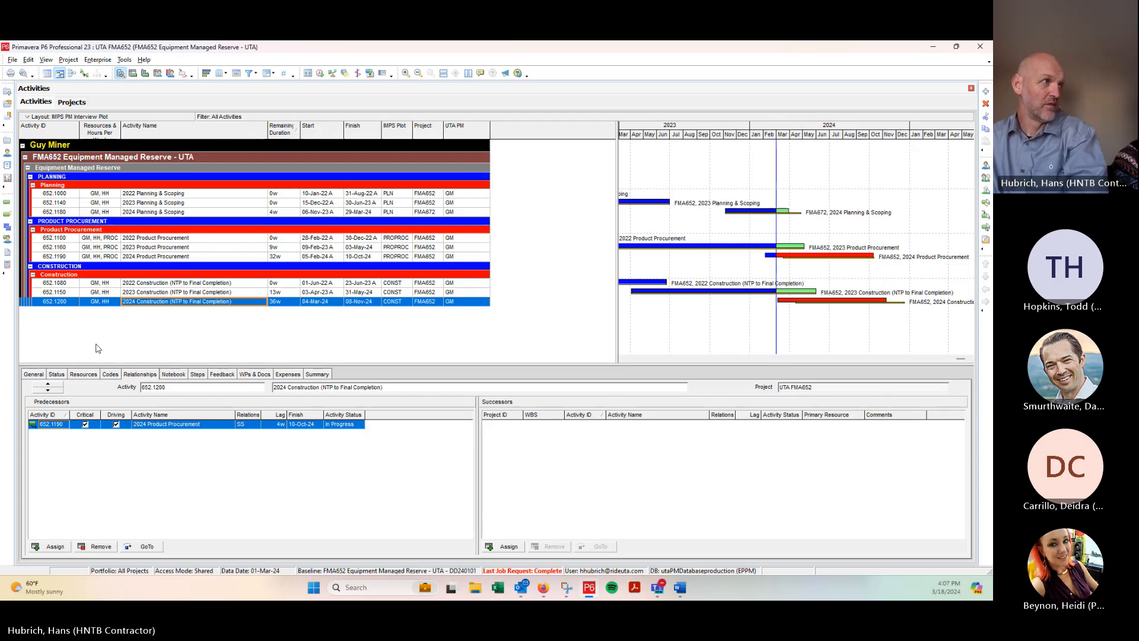
{"action": "left_click", "coordinate": [84, 374]}
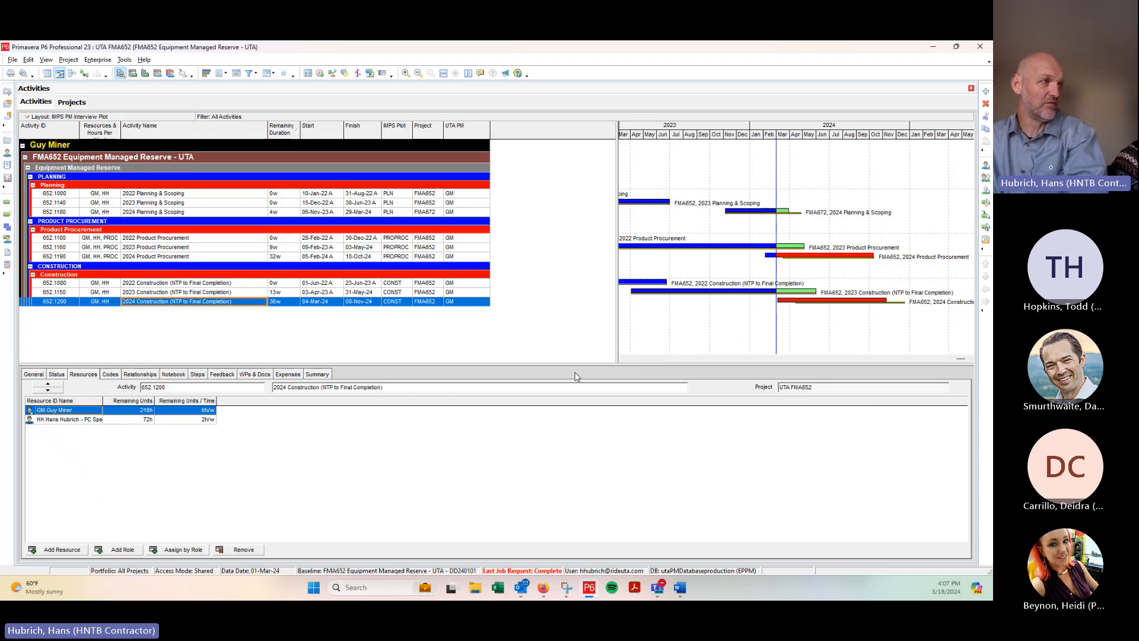
{"action": "left_click", "coordinate": [141, 374]}
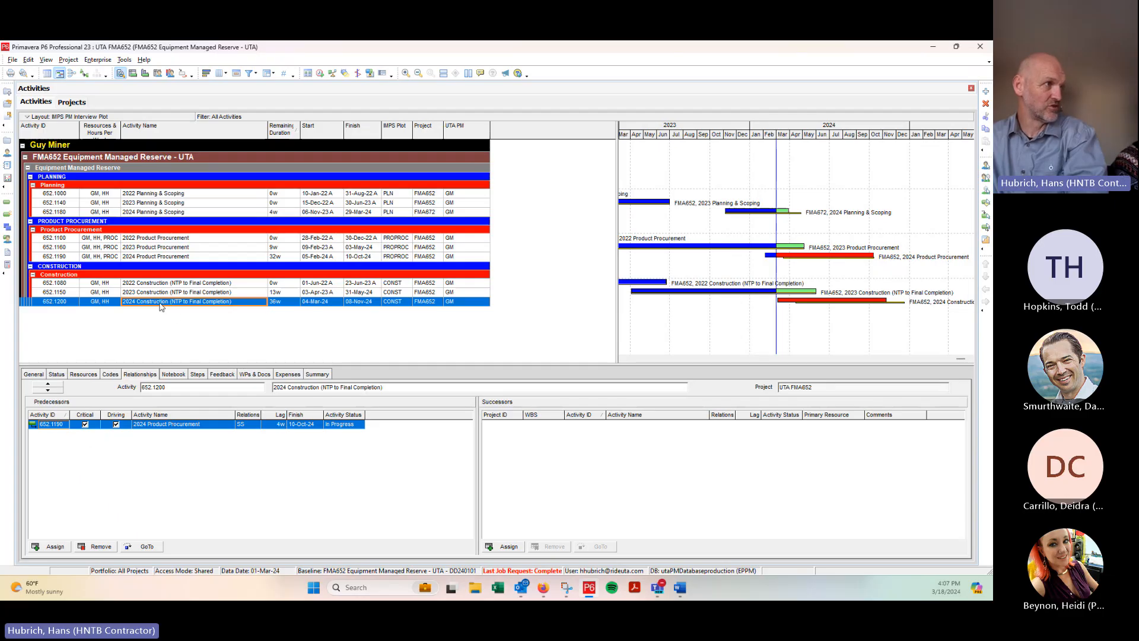
{"action": "left_click", "coordinate": [244, 425]}
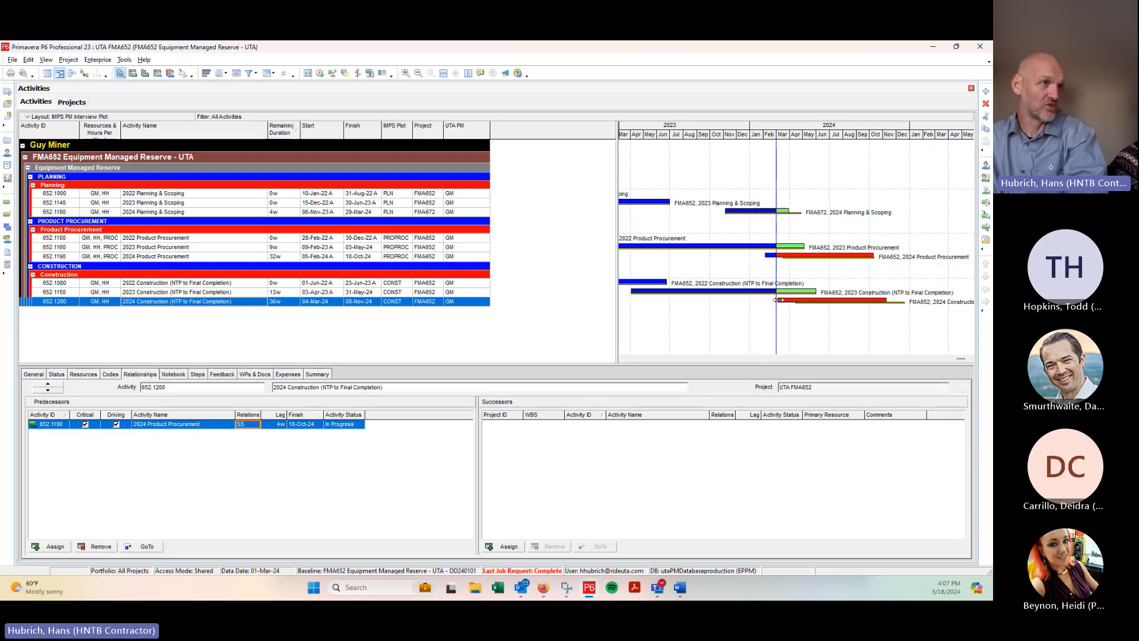
{"action": "left_click", "coordinate": [279, 425]}
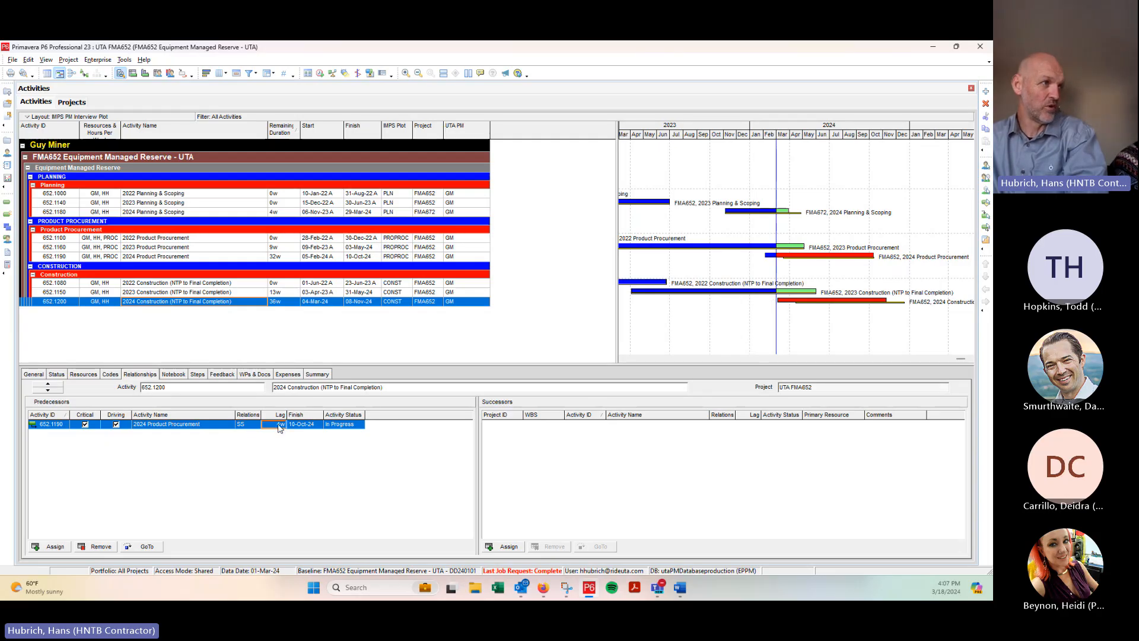
{"action": "left_click", "coordinate": [253, 426]}
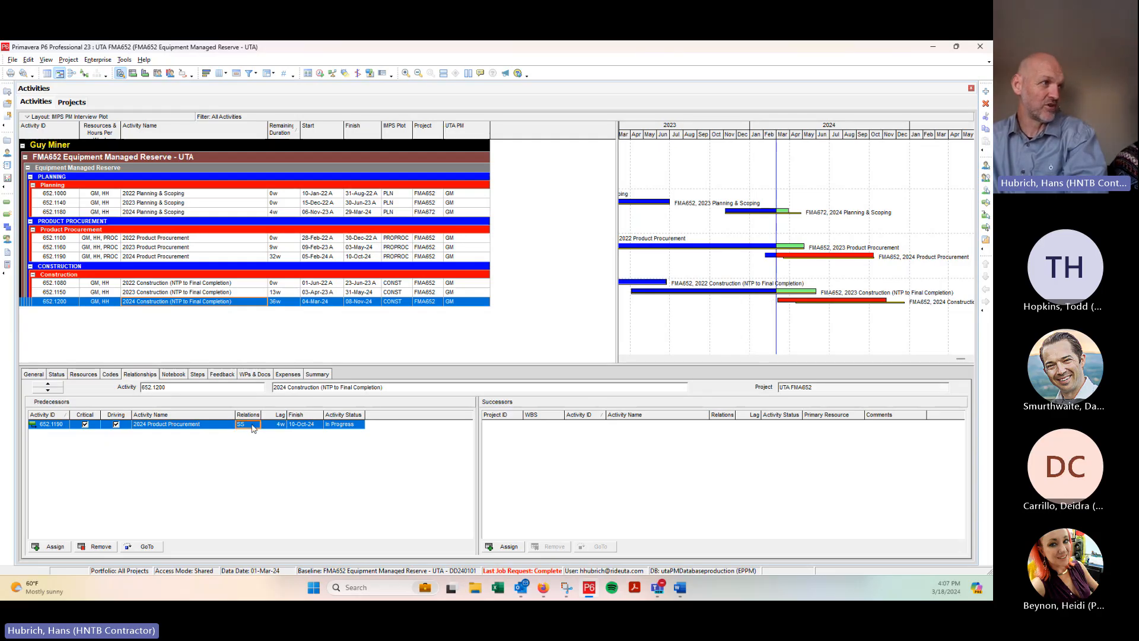
{"action": "left_click", "coordinate": [186, 425]}
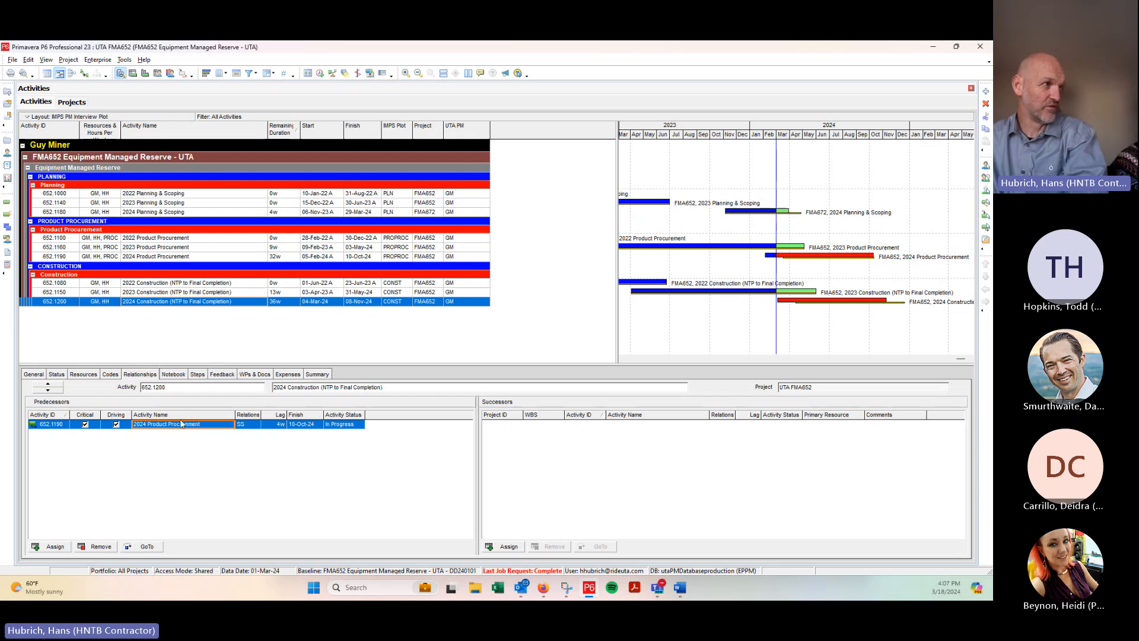
Compare the relationships of activity 652.1190, 2024 Product Procurement, with those of 652.1200, including the successor's relationship type
{"action": "left_click", "coordinate": [158, 257]}
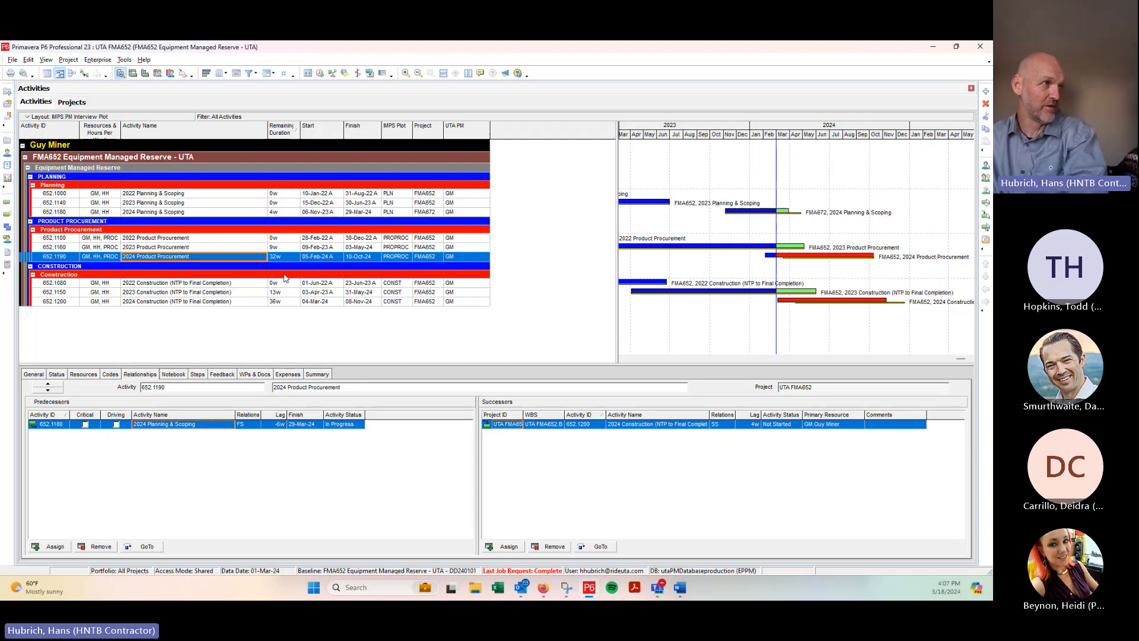
{"action": "left_click", "coordinate": [238, 302]}
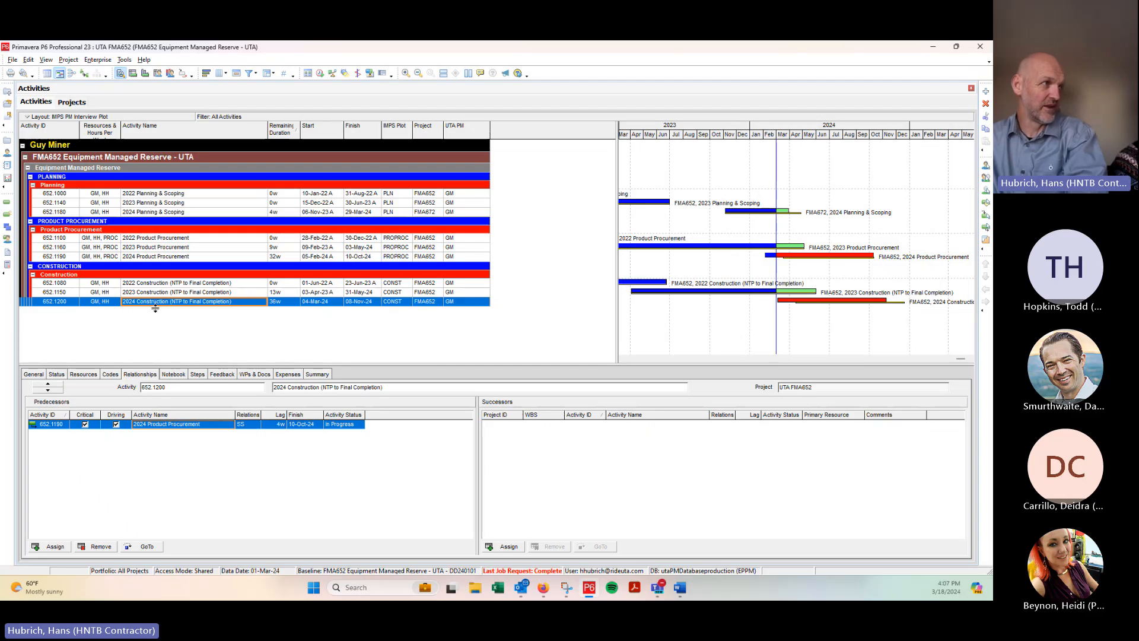
{"action": "left_click", "coordinate": [234, 256]}
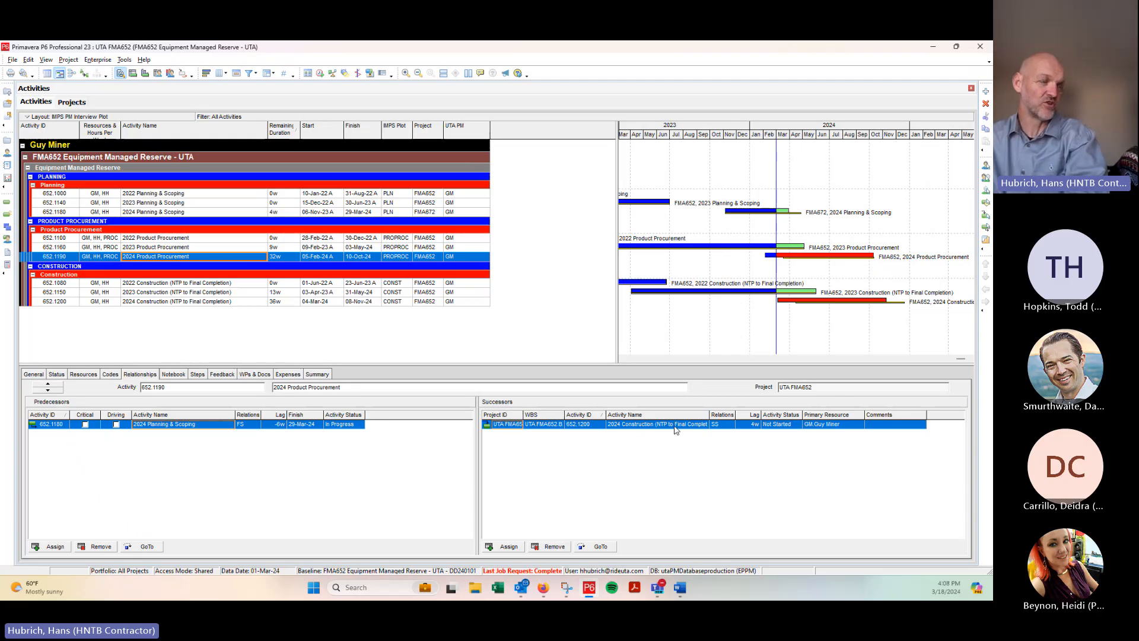
{"action": "left_click", "coordinate": [720, 426]}
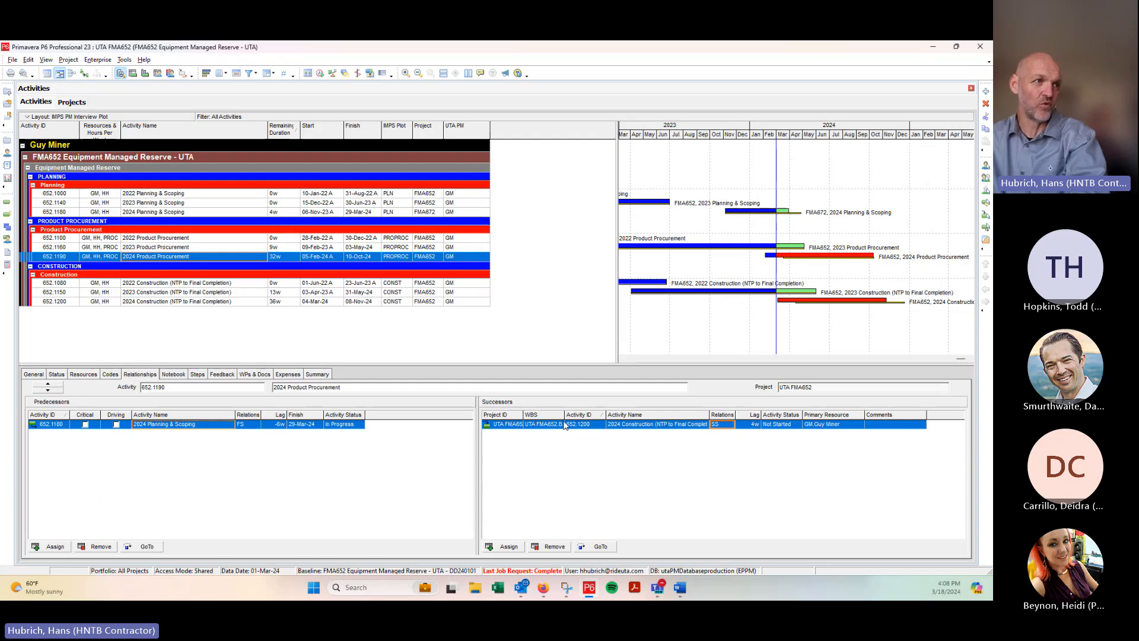
{"action": "left_click", "coordinate": [646, 427]}
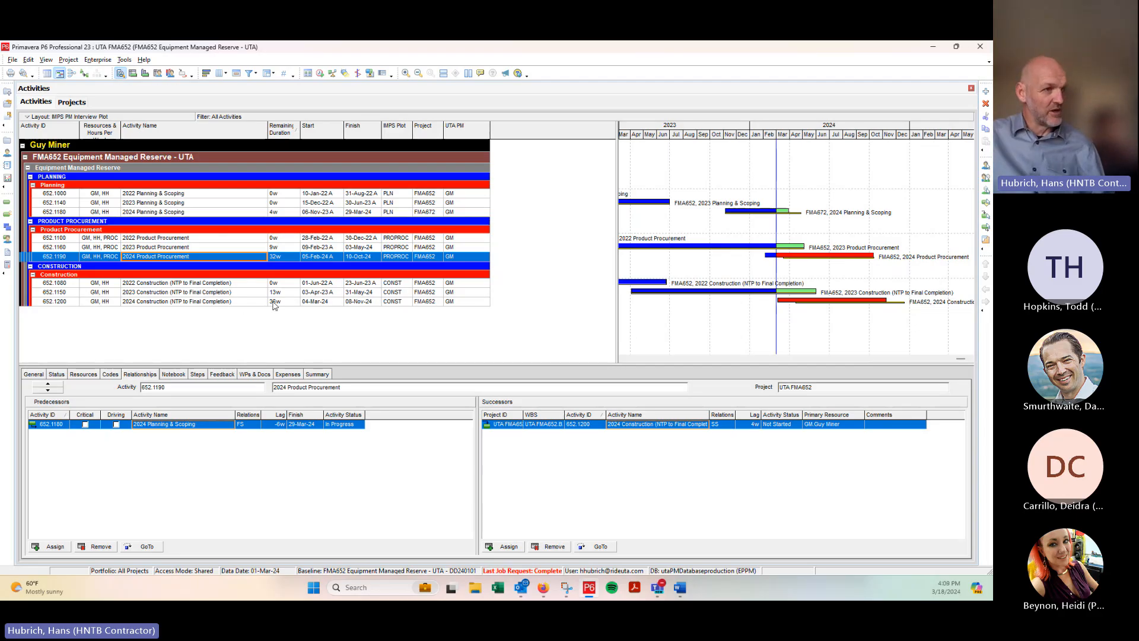
Check the 2024 construction note in Word and the earlier schedule screenshot in Snipping Tool, and return to the activities in Primavera P6
{"action": "mouse_move", "coordinate": [679, 594]}
{"action": "left_click", "coordinate": [747, 521]}
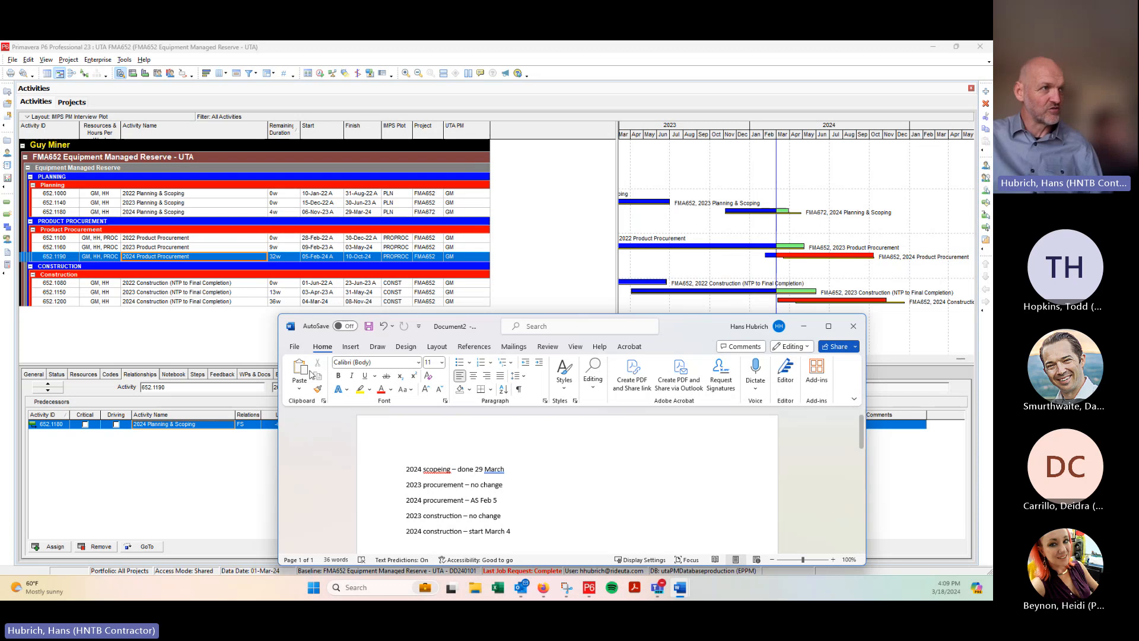
{"action": "left_click", "coordinate": [245, 334]}
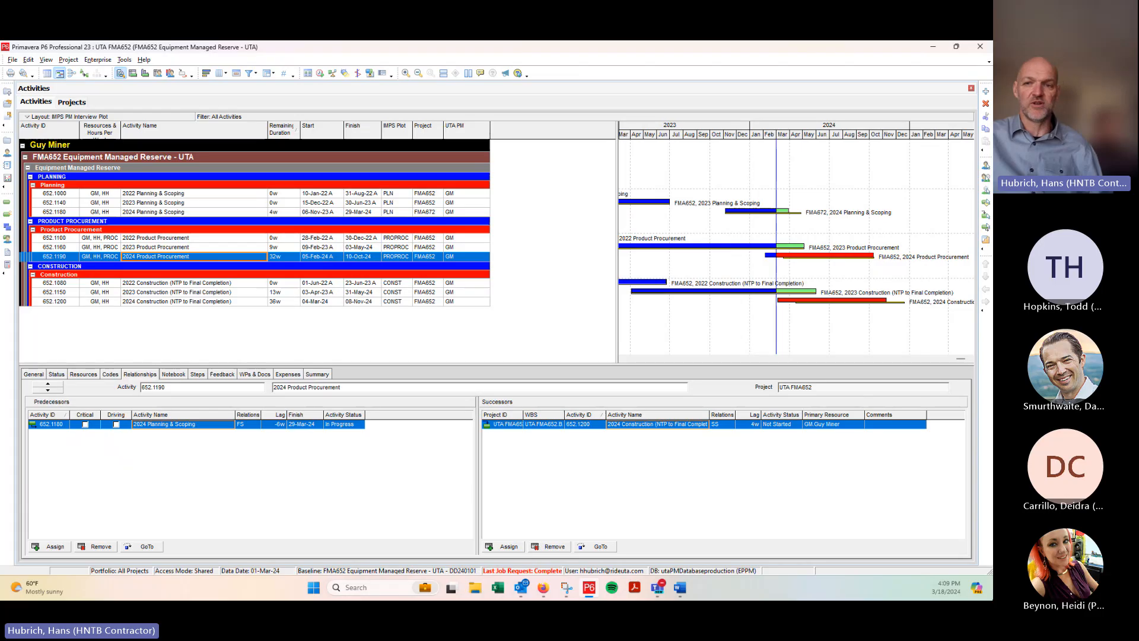
{"action": "key", "text": "alt+Tab"}
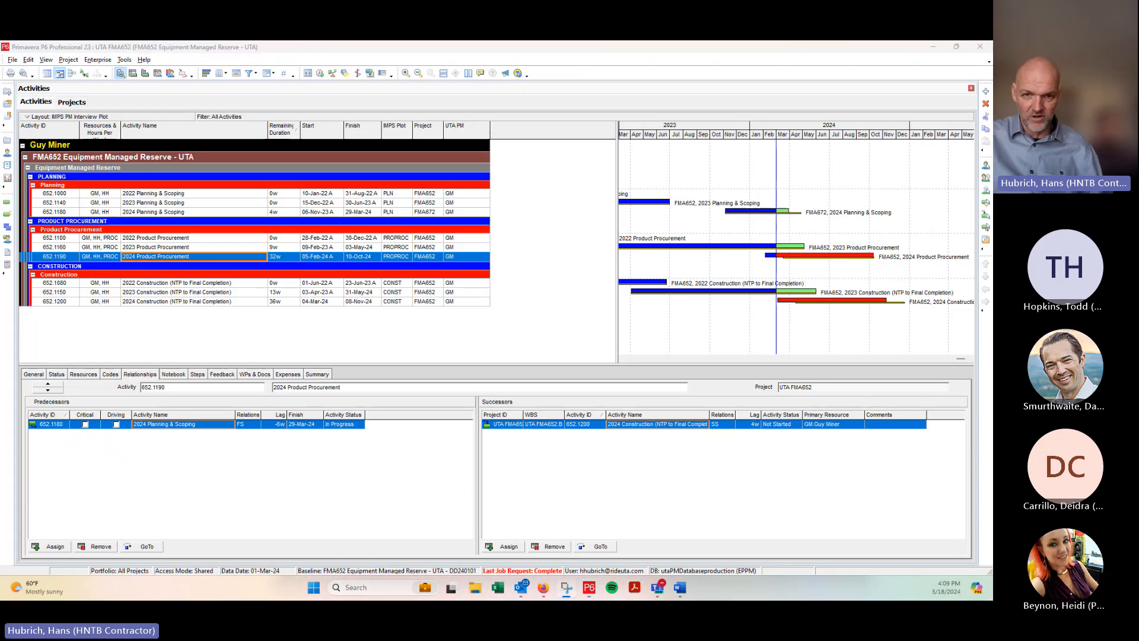
{"action": "left_click_drag", "start_coordinate": [992, 229], "coordinate": [664, 159]}
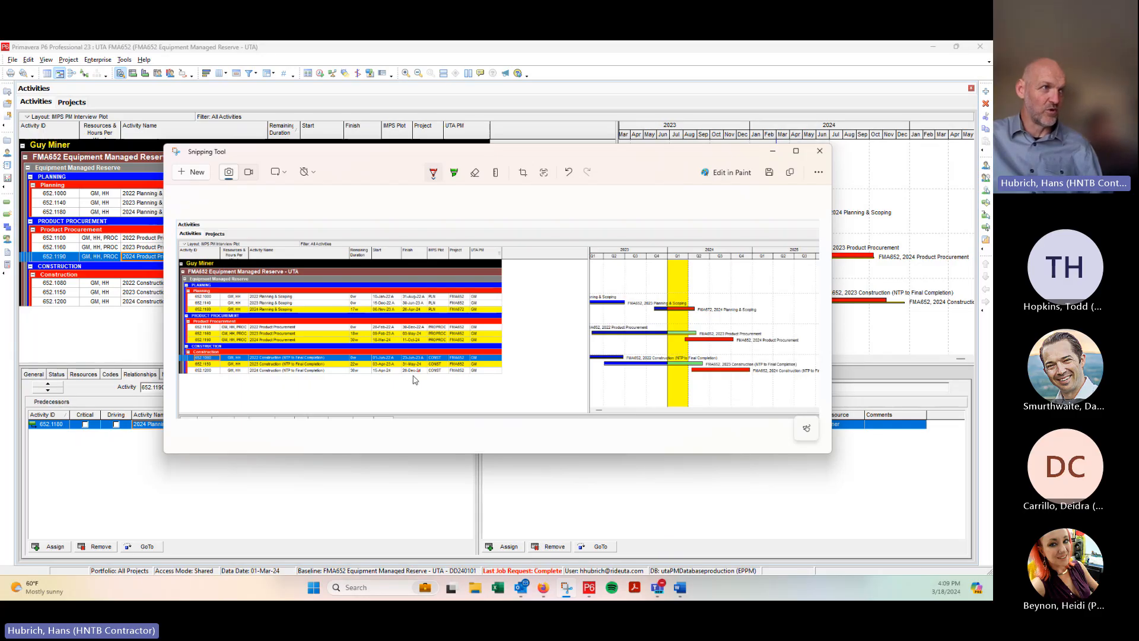
{"action": "left_click", "coordinate": [425, 486]}
Set the remaining duration of activity 652.1200, 2024 Construction, to 42w in Primavera P6 and check it against the notes in Word
{"action": "left_click", "coordinate": [292, 302]}
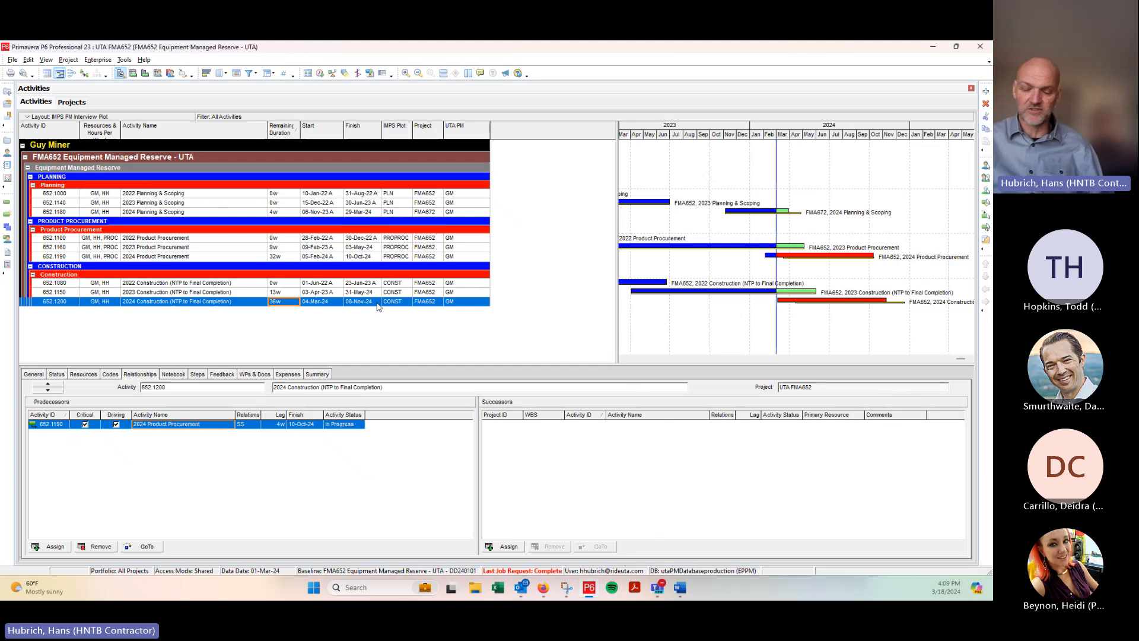
{"action": "left_click", "coordinate": [284, 303]}
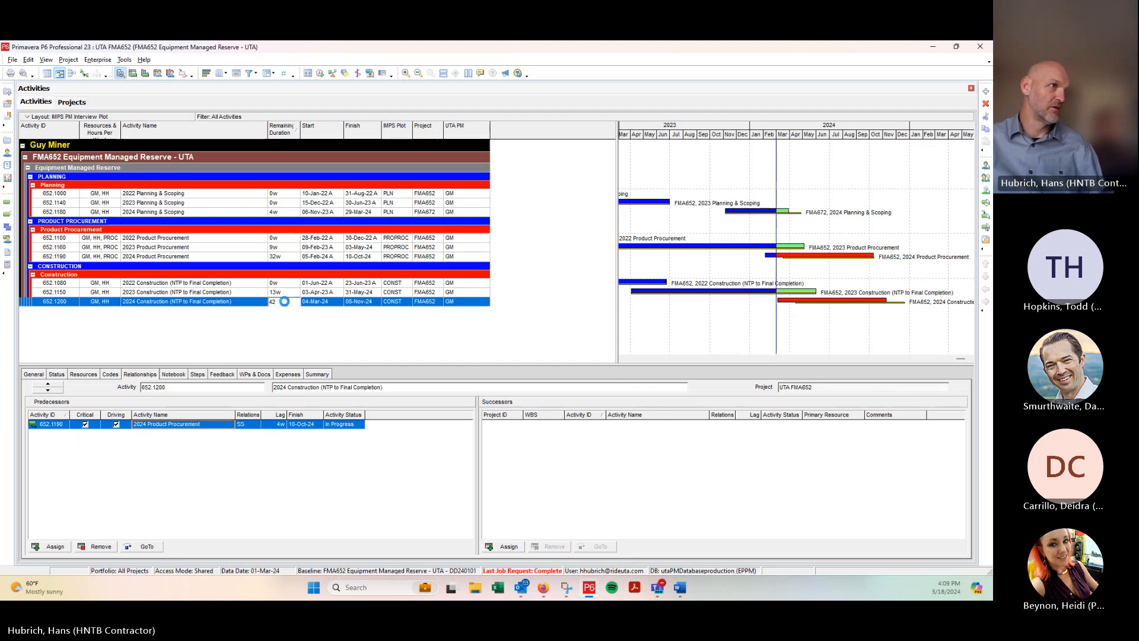
{"action": "key", "text": "Return"}
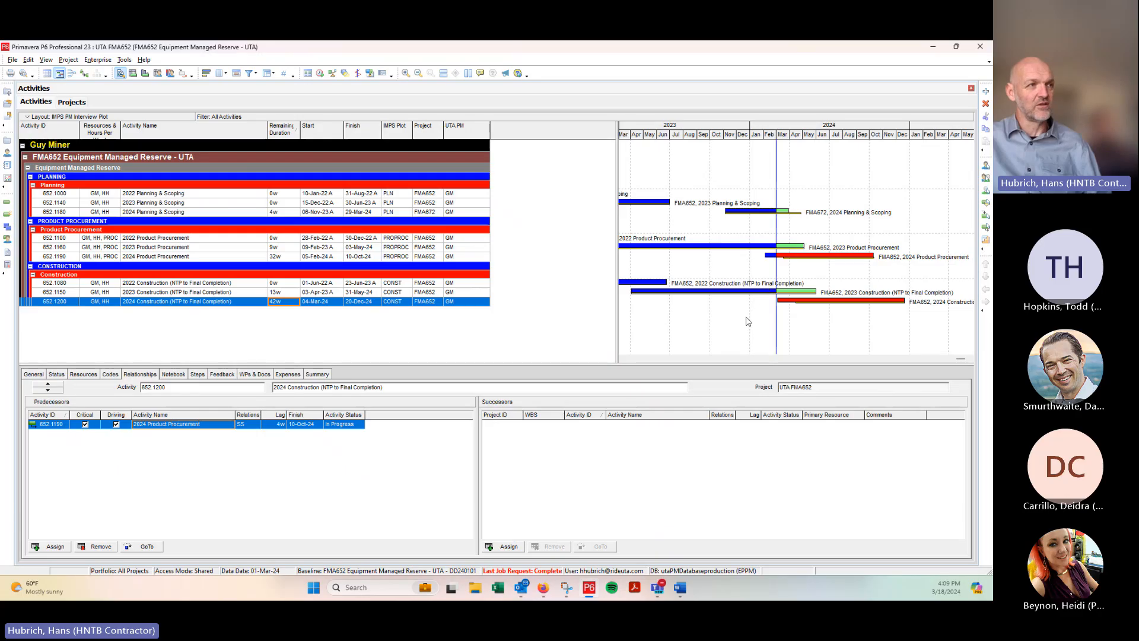
{"action": "mouse_move", "coordinate": [681, 590]}
{"action": "left_click", "coordinate": [747, 531]}
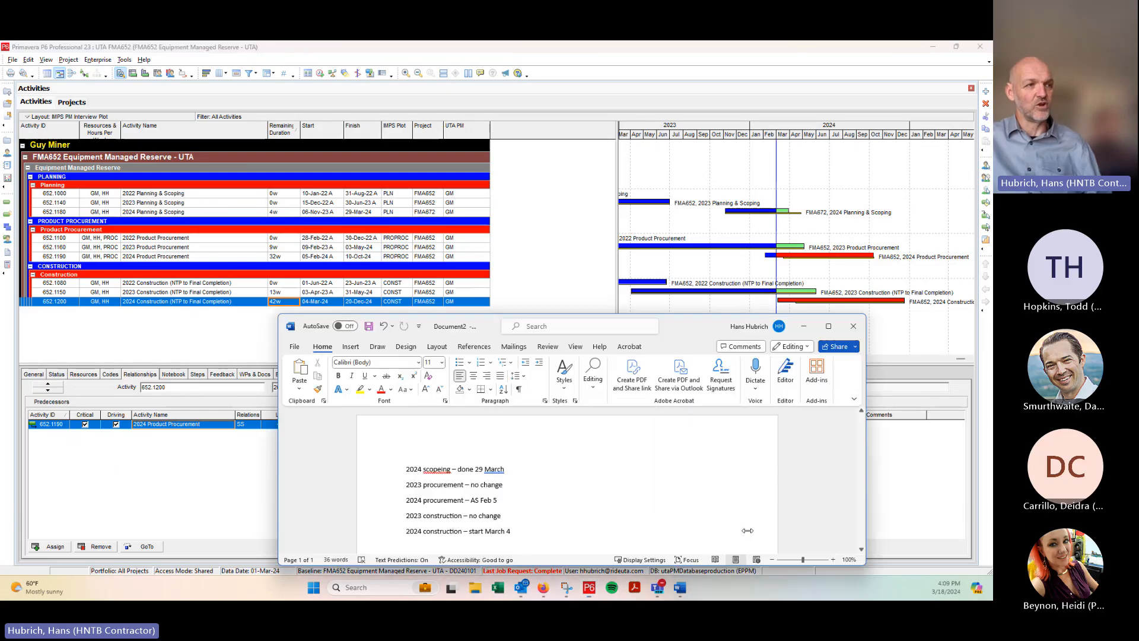
{"action": "left_click", "coordinate": [547, 215]}
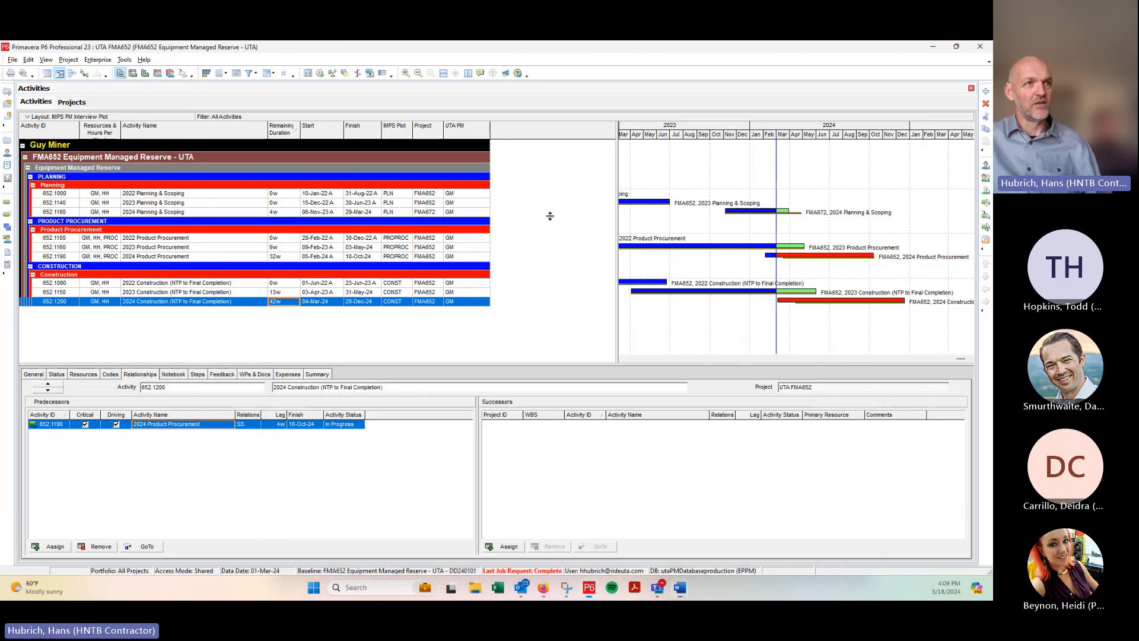
Reschedule with the 01-Mar-24 data date applied to all open projects, and check the finish date of activity 652.1200
{"action": "left_click", "coordinate": [319, 73]}
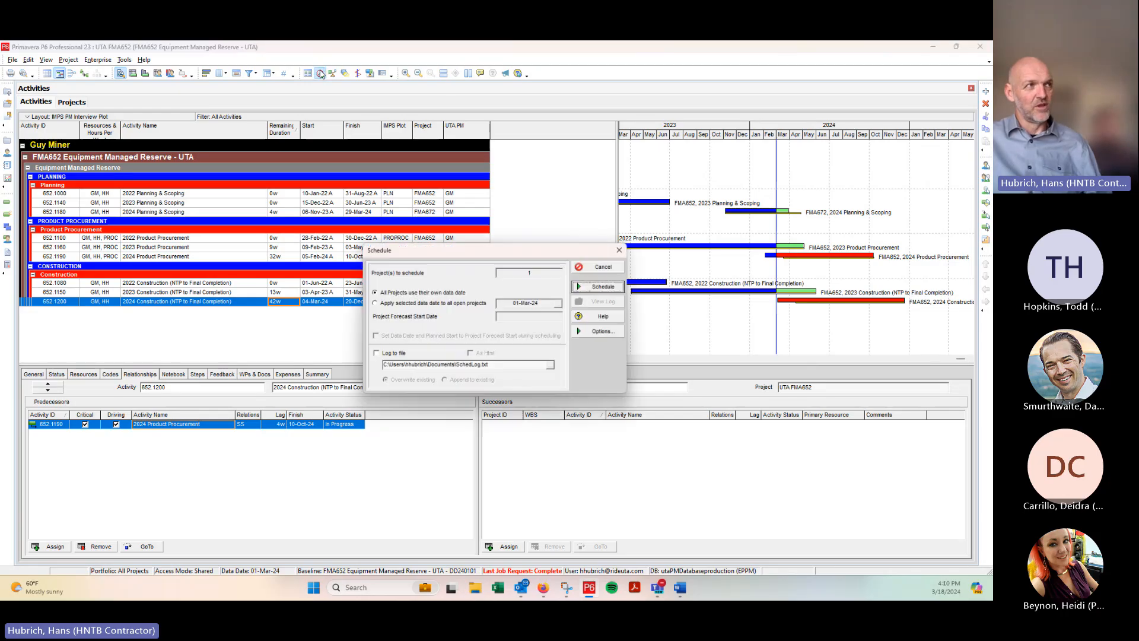
{"action": "left_click", "coordinate": [372, 304]}
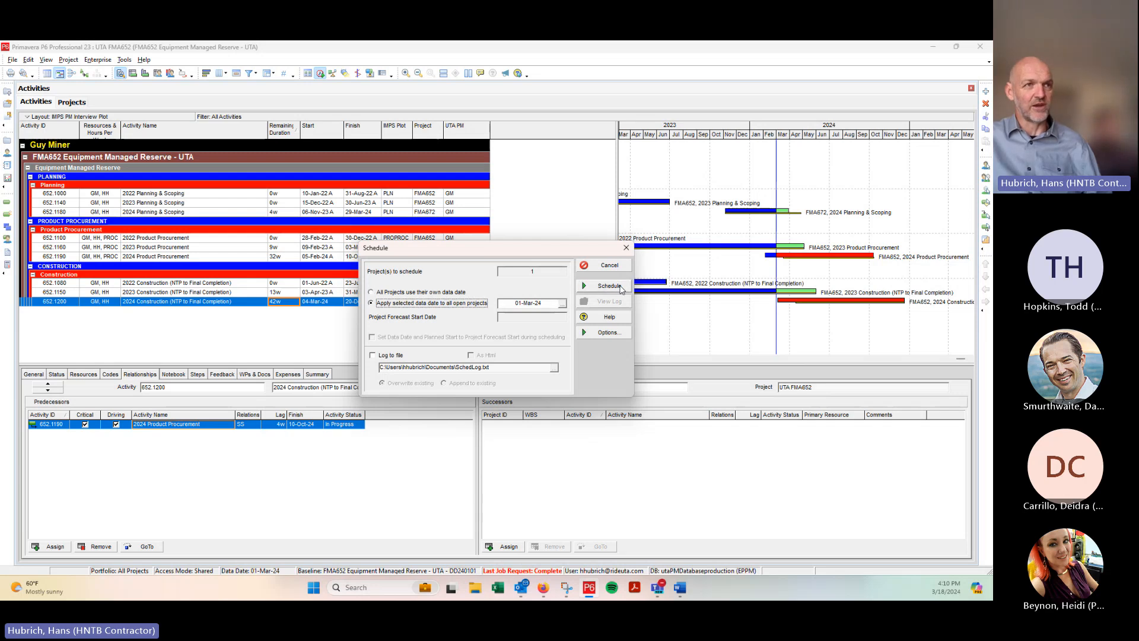
{"action": "left_click_drag", "start_coordinate": [568, 252], "coordinate": [583, 344]}
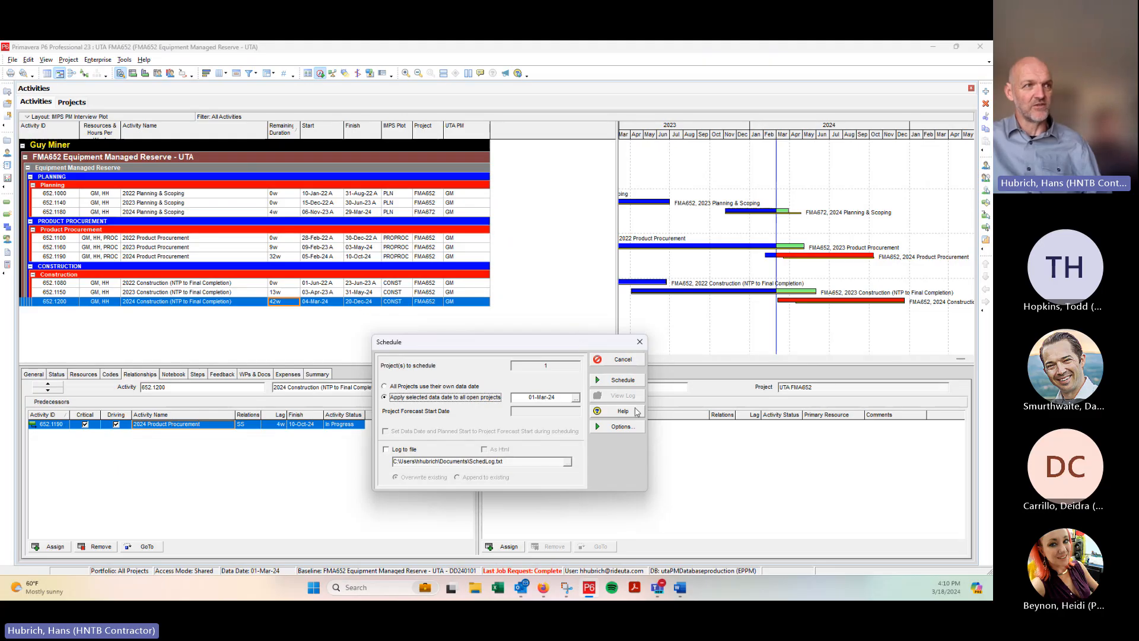
{"action": "left_click", "coordinate": [629, 383]}
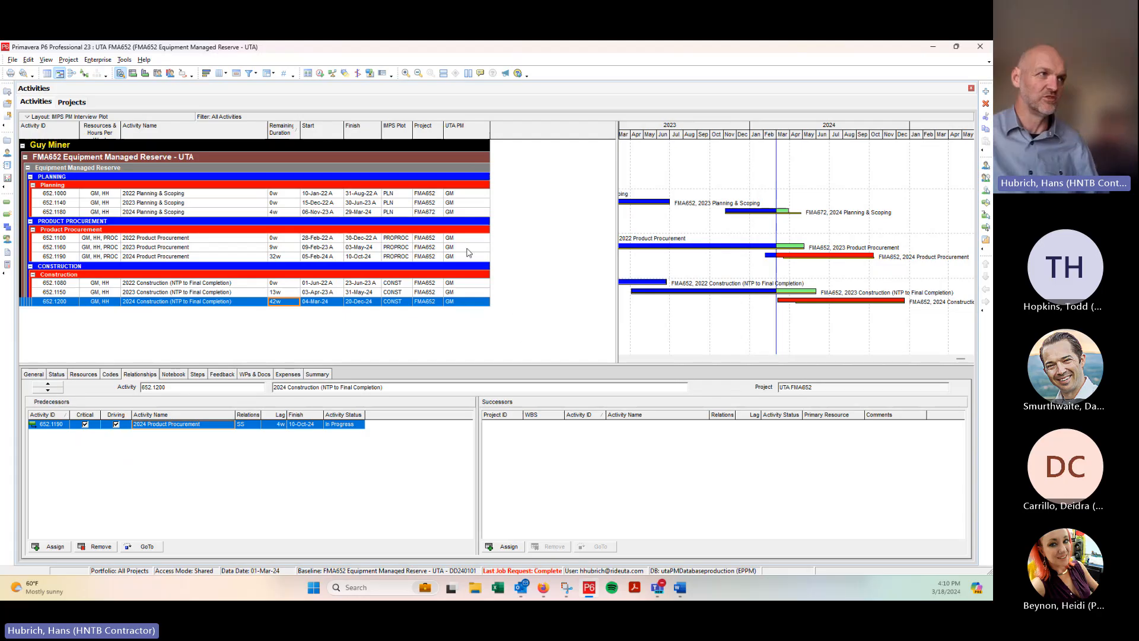
{"action": "left_click", "coordinate": [363, 303]}
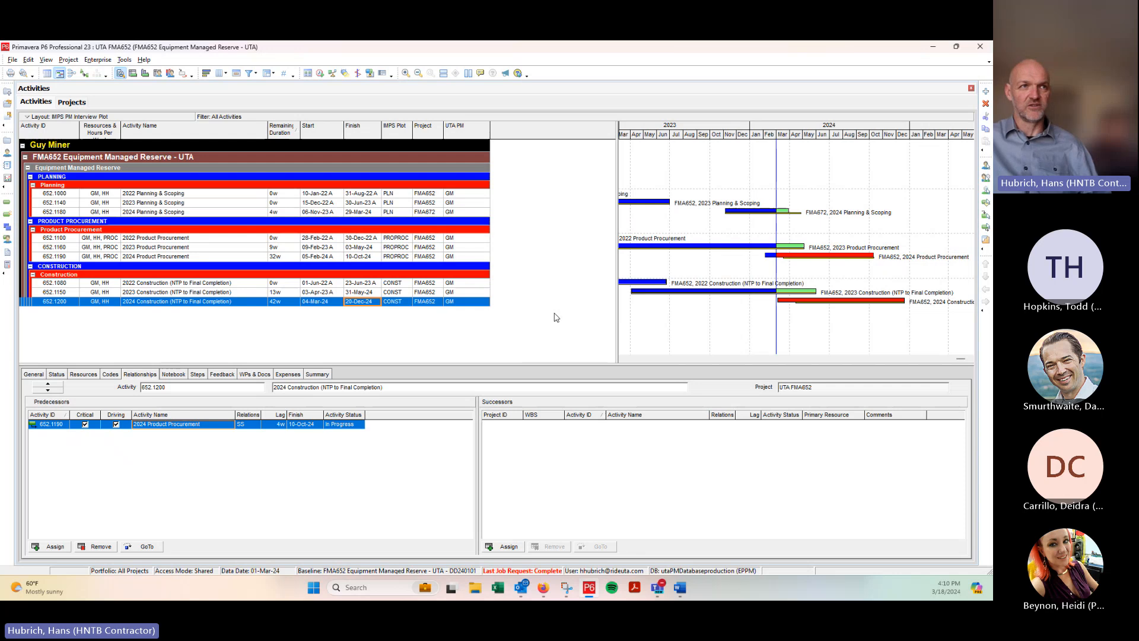